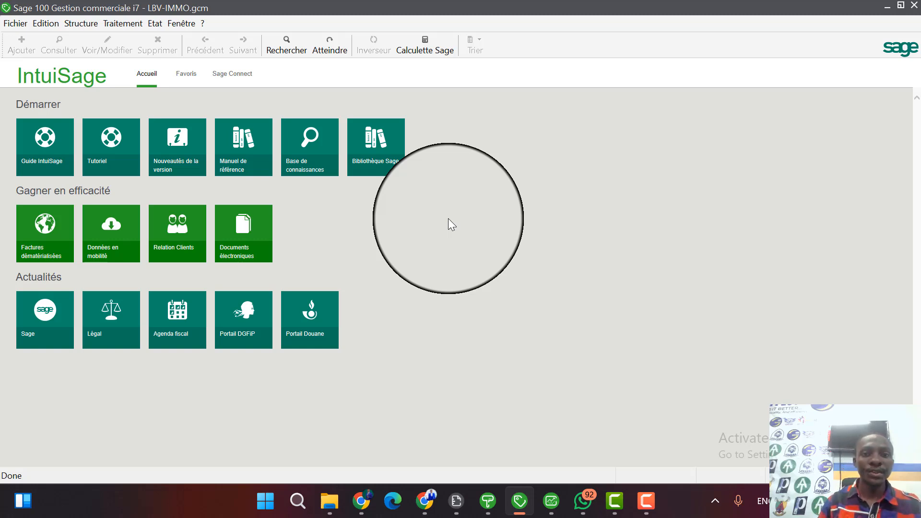
Open the articles list full size, select MAI001 and SEEG001 in turn to review them, and close the list.
click(131, 27)
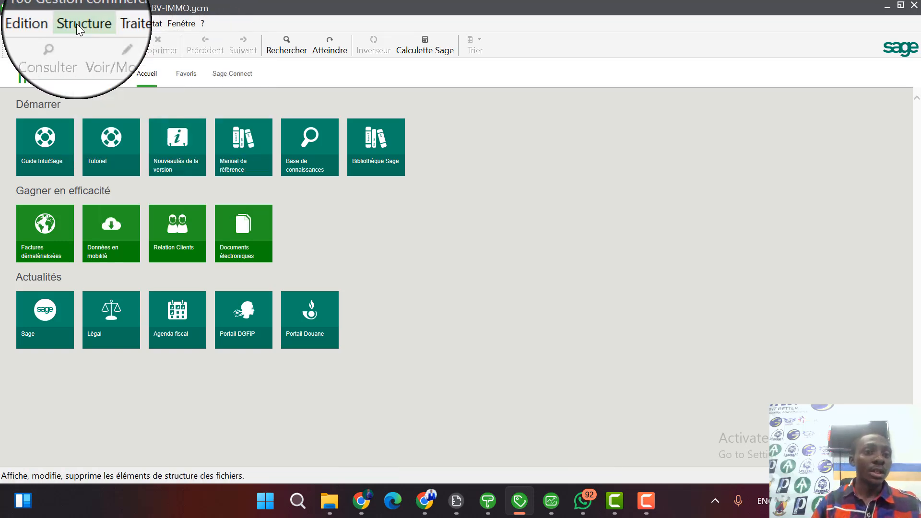
mouse_move(76, 27)
click(109, 51)
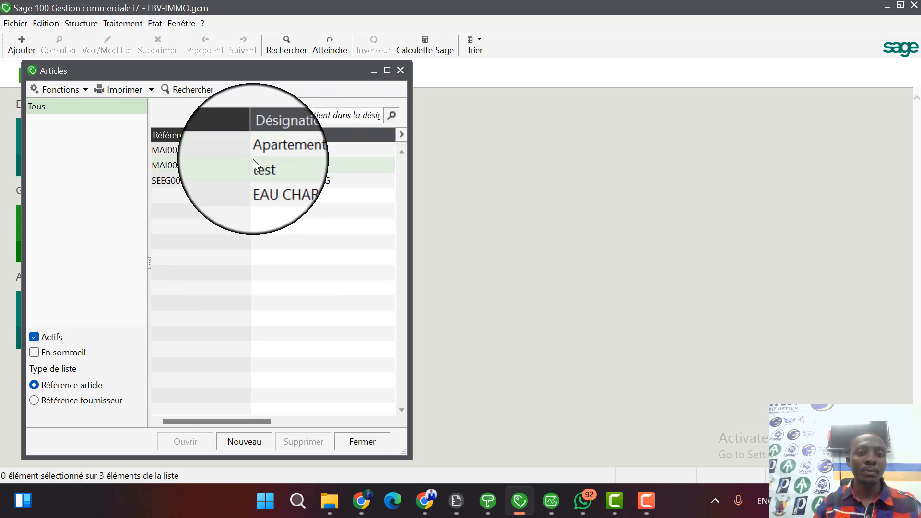
click(387, 70)
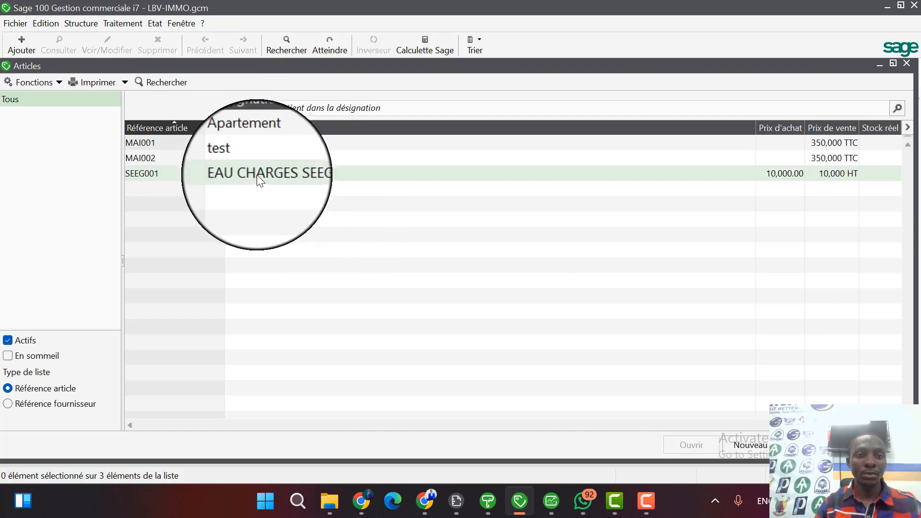
click(203, 143)
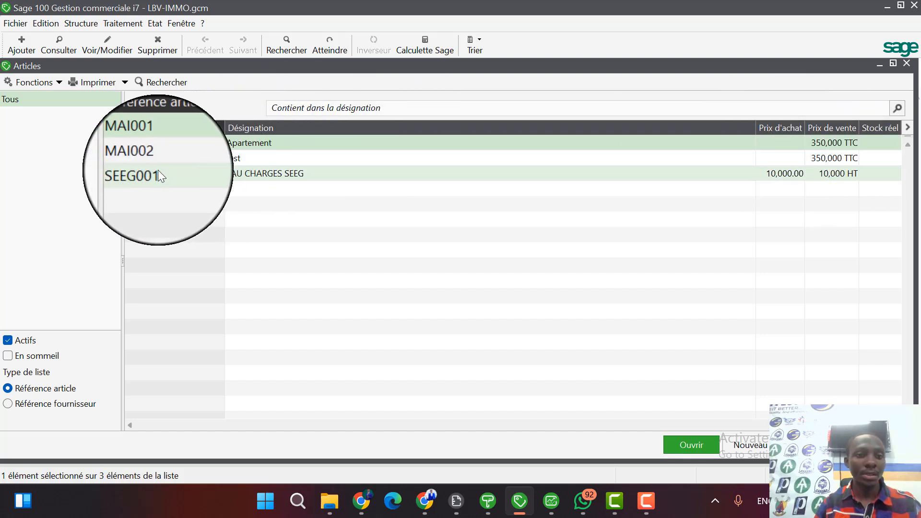
click(260, 174)
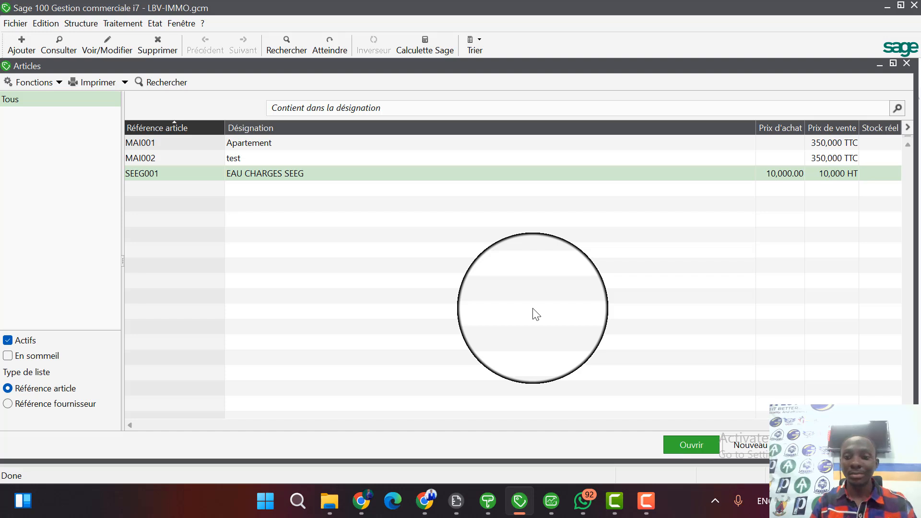
click(870, 438)
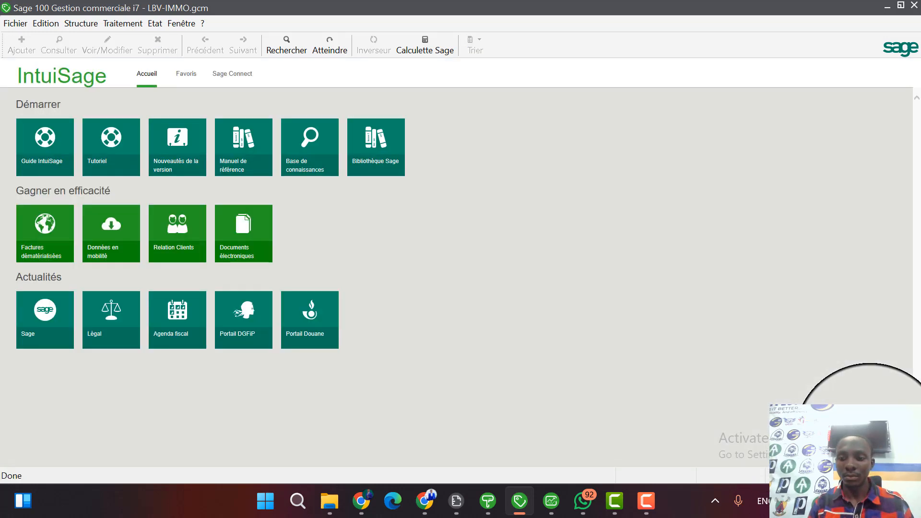
Open article MAI001 Apartement full size and review its accounting parameters, widening the Catégorie column, and its identification details.
click(77, 24)
click(84, 50)
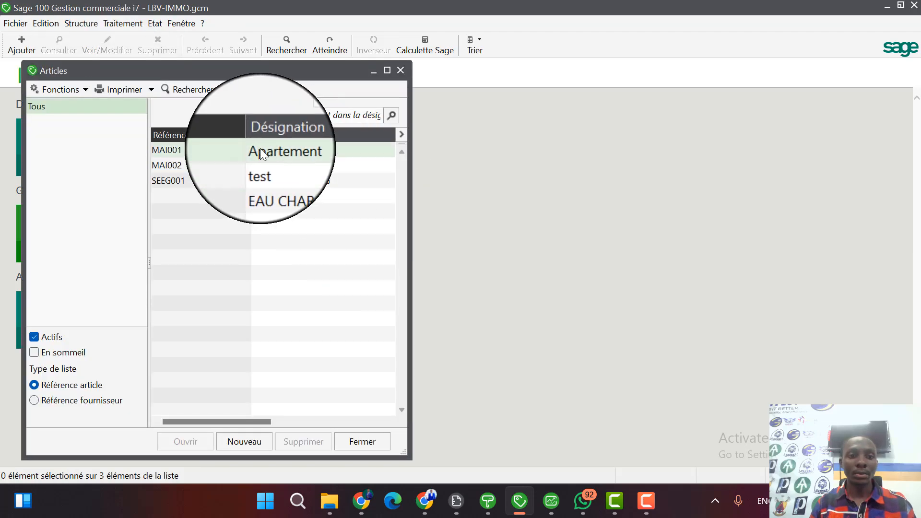
double_click(260, 148)
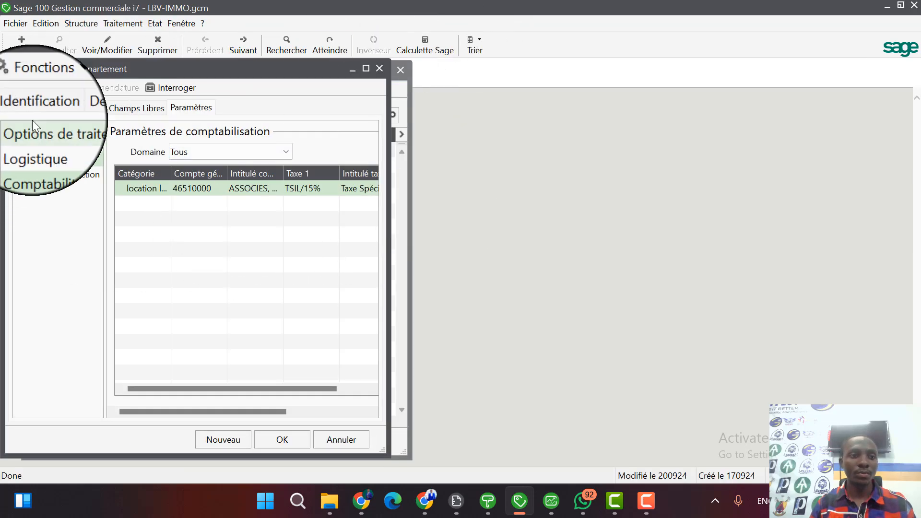
click(35, 110)
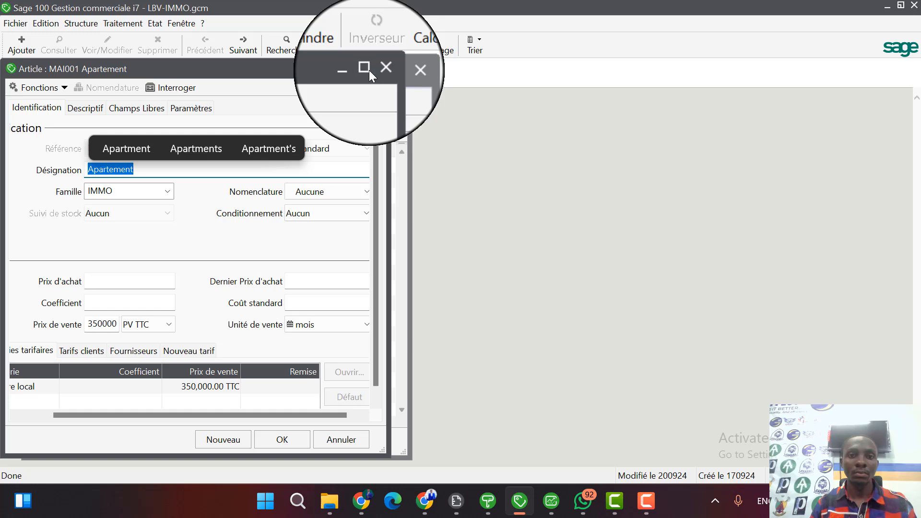
click(368, 65)
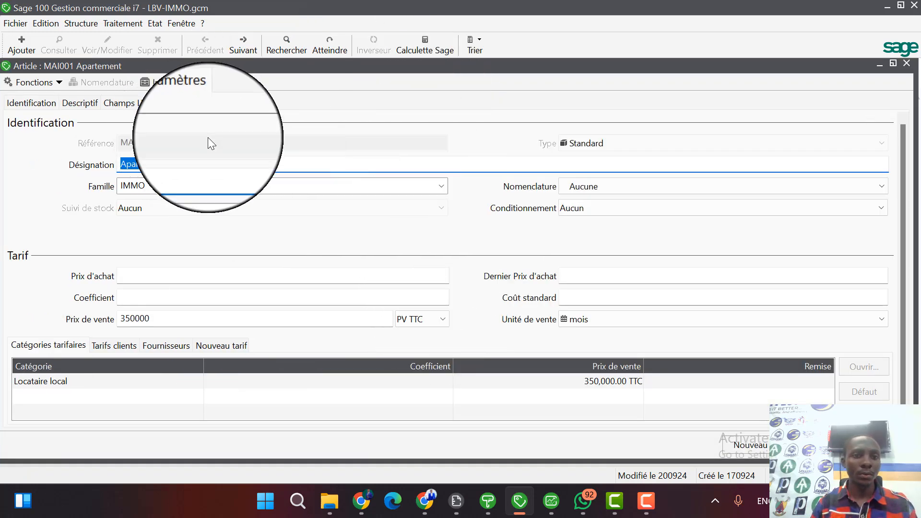
click(186, 102)
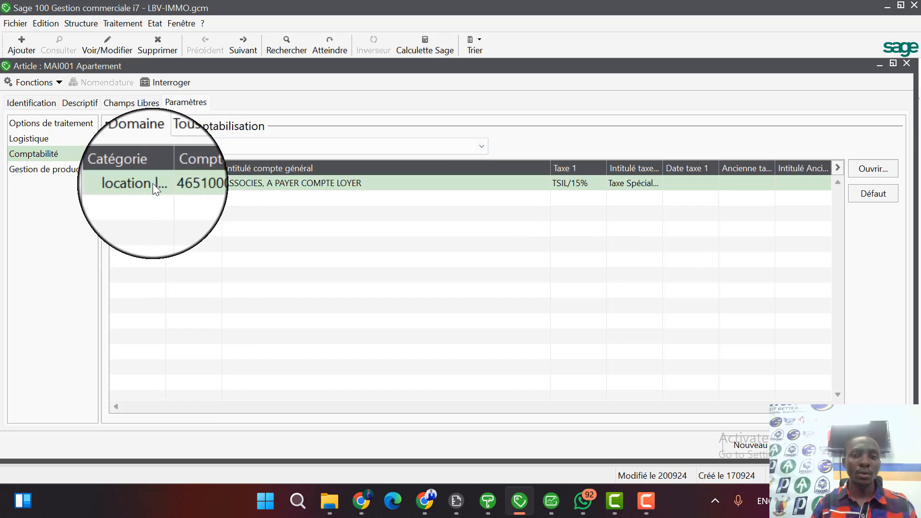
drag(166, 167, 202, 166)
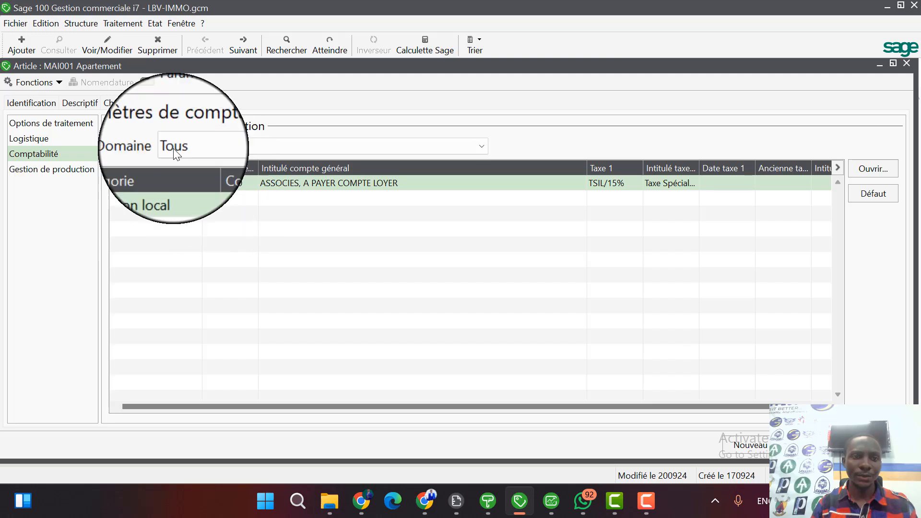
click(33, 102)
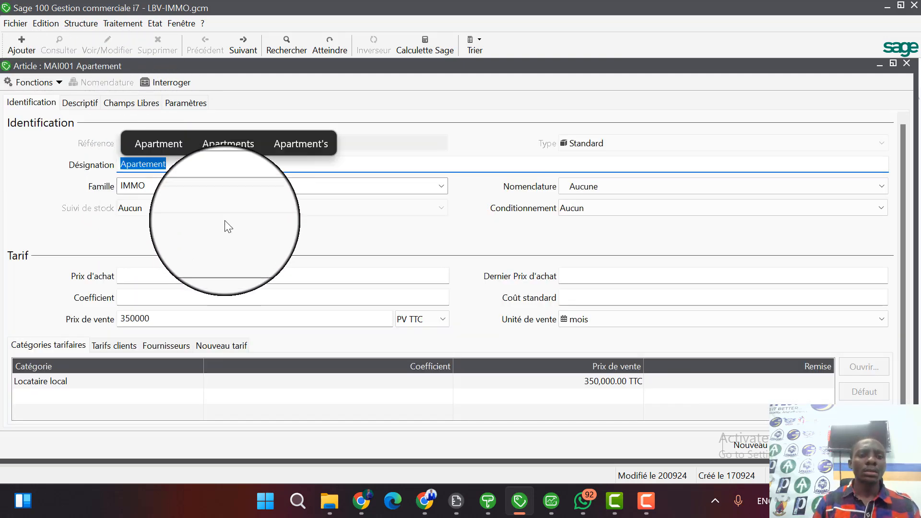
Move on through the article records to SEEG001 EAU CHARGES SEEG, review its accounting parameters and identification, and close the record.
click(246, 44)
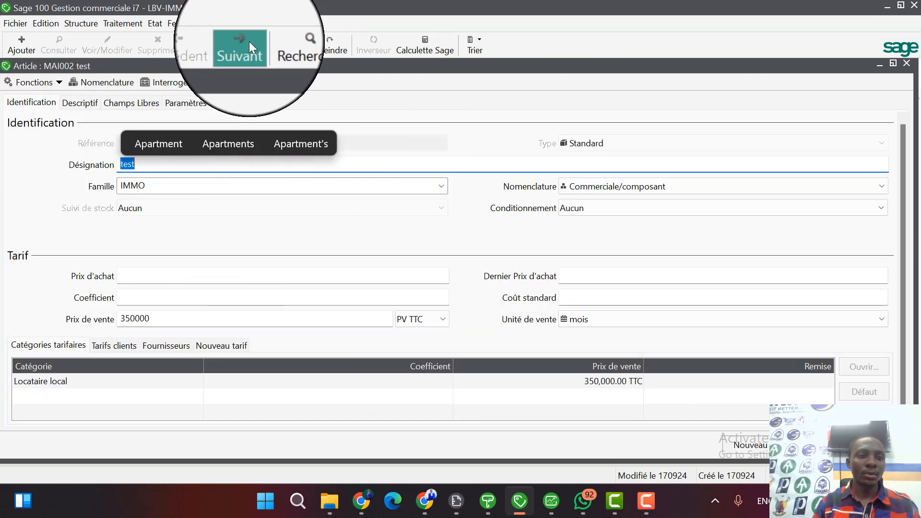
click(249, 41)
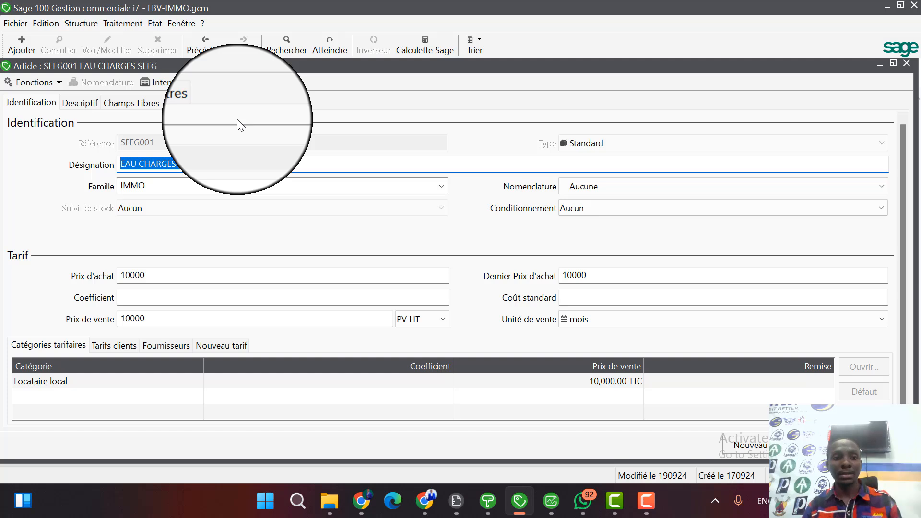
click(154, 166)
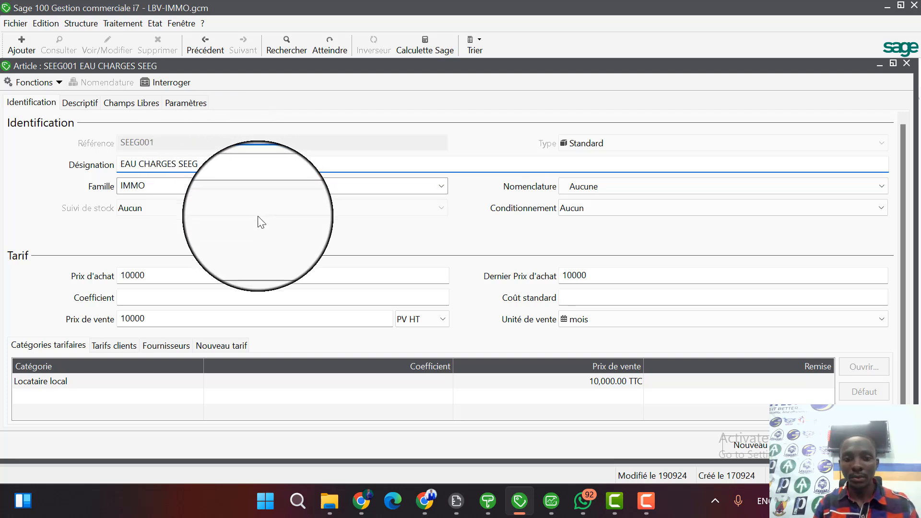
click(189, 103)
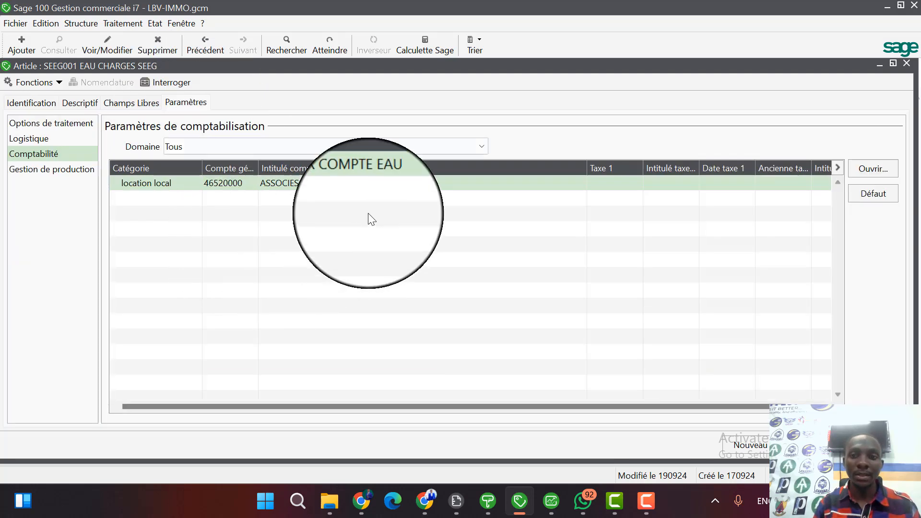
click(38, 103)
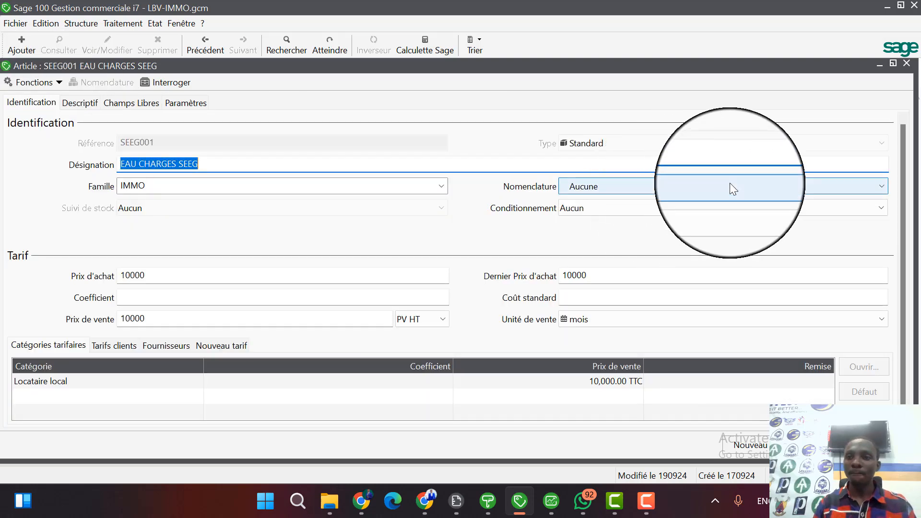
click(908, 61)
Display the list of clients to view the tenant accounts, and close it.
click(100, 22)
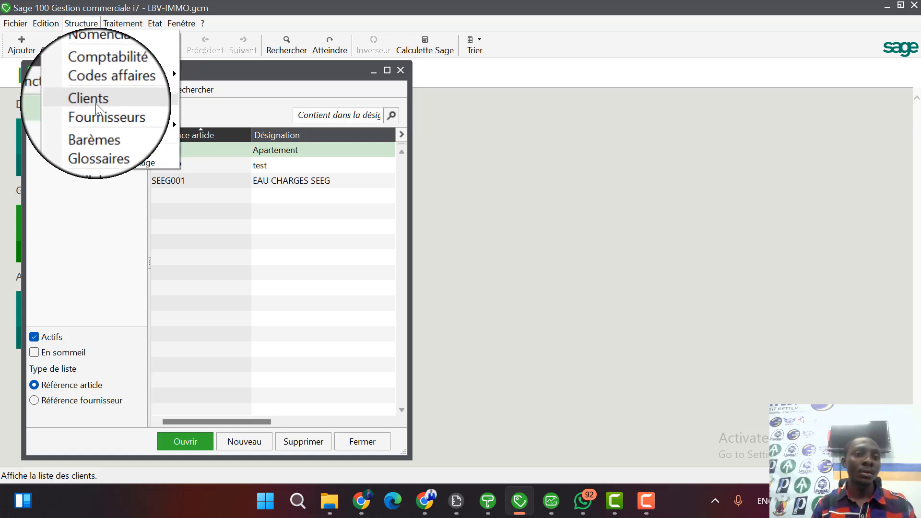
click(99, 100)
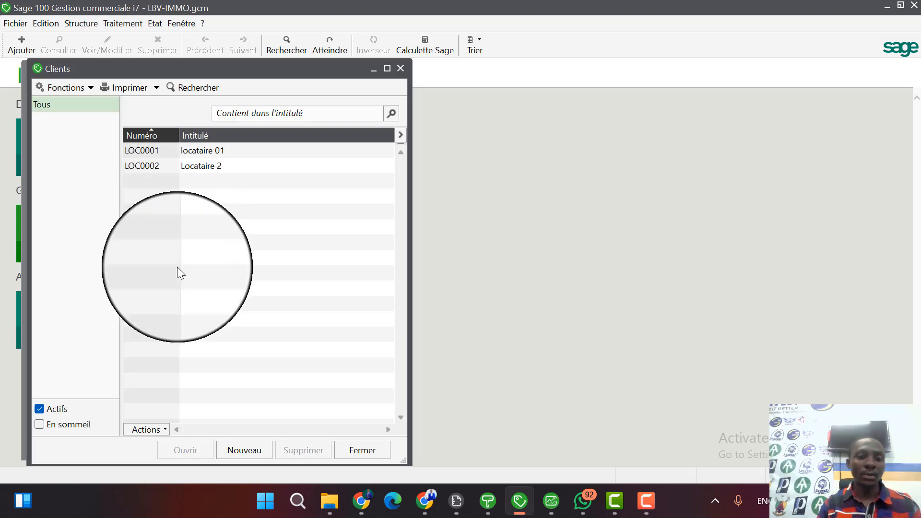
click(398, 69)
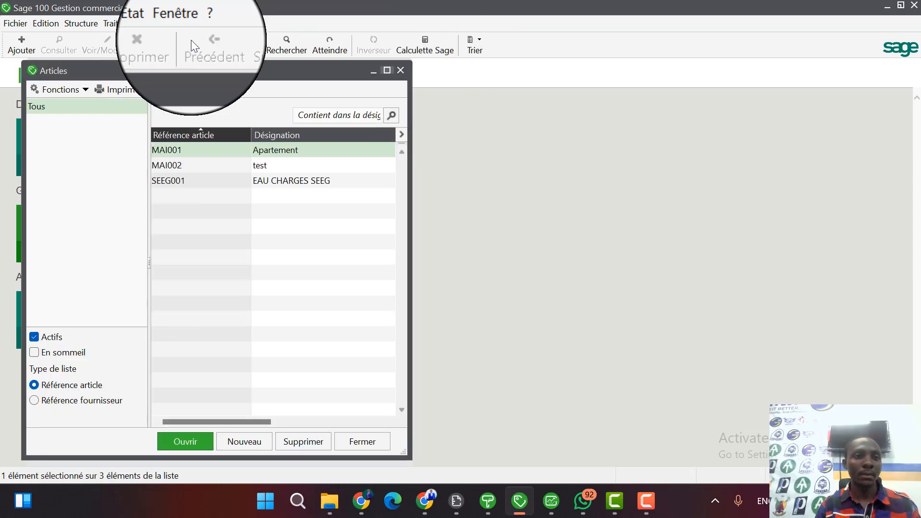
Display the suppliers list, open the PROP002 record to view its identification details, and close both windows.
click(79, 23)
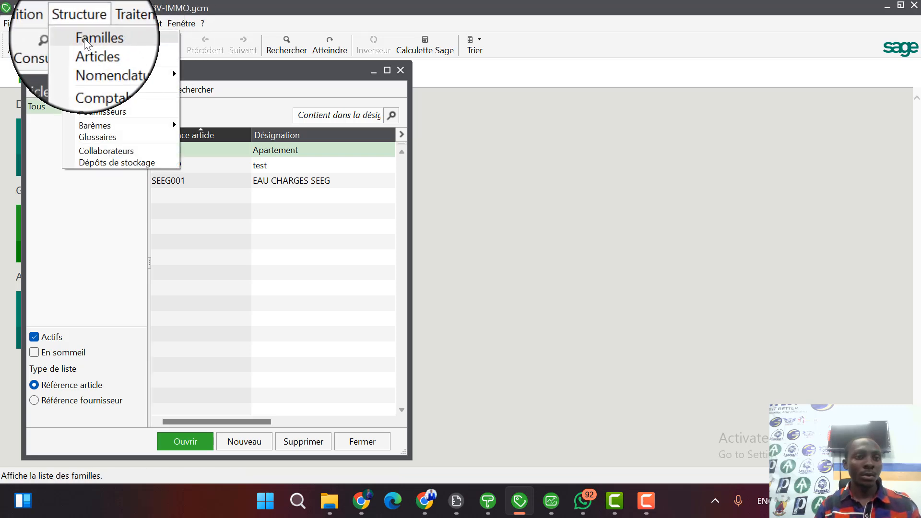
click(130, 110)
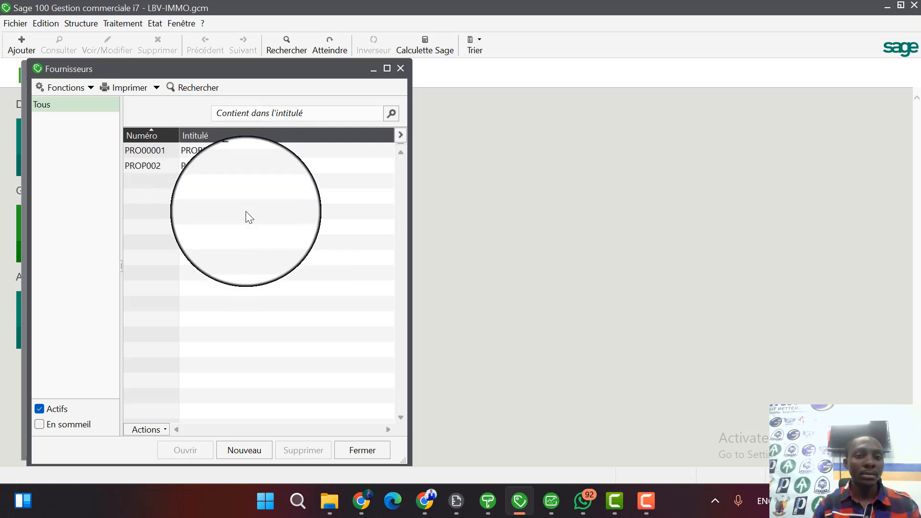
click(270, 171)
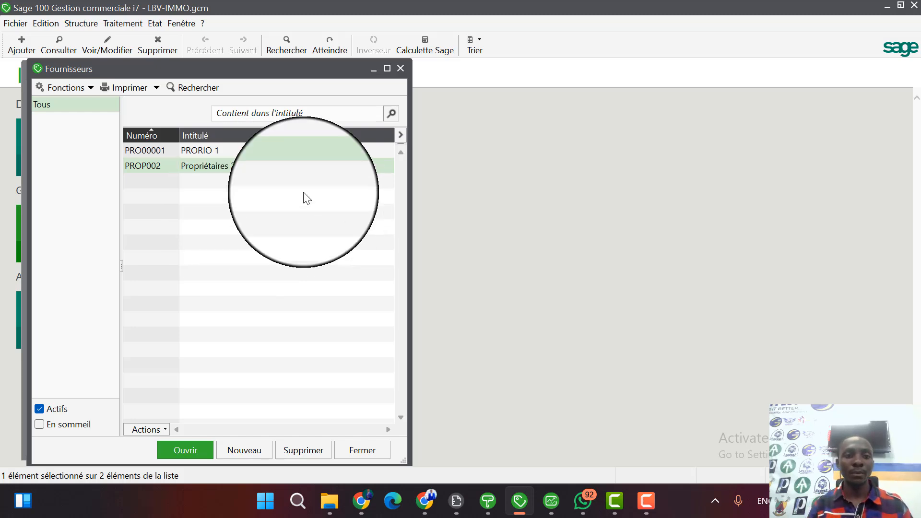
double_click(228, 165)
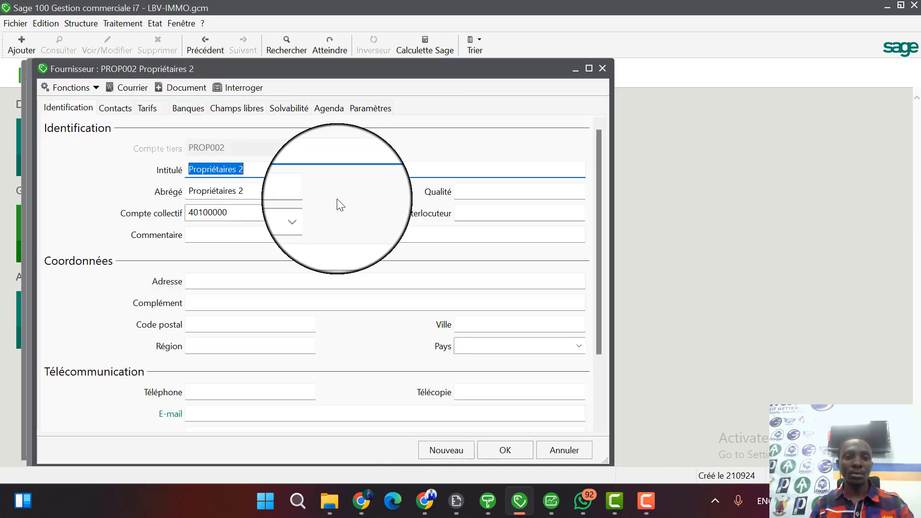
click(603, 71)
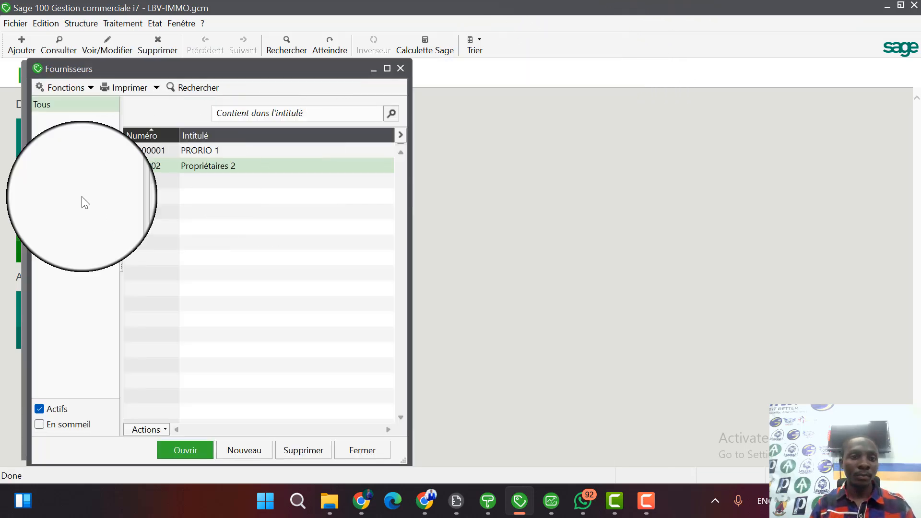
click(402, 72)
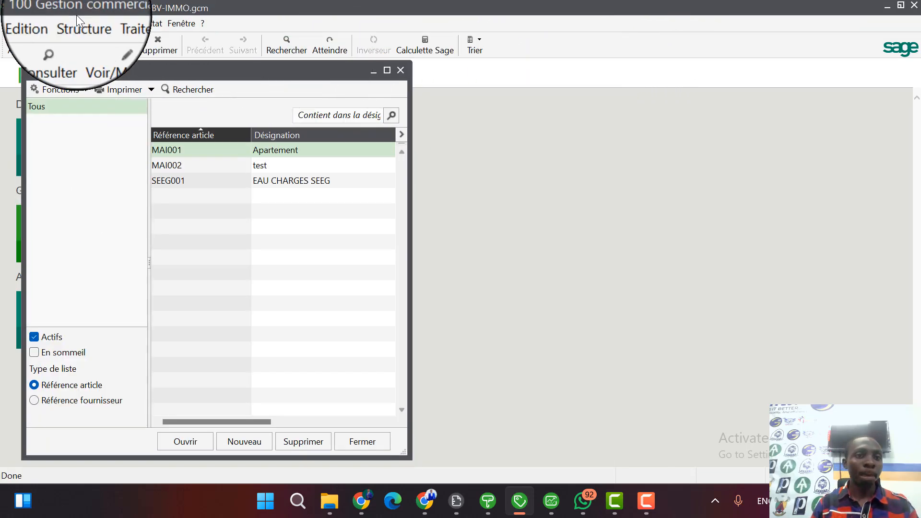
Change the Remise rate of the representative commission Commission Agance, save the record, and close the commissions list.
click(79, 23)
mouse_move(137, 126)
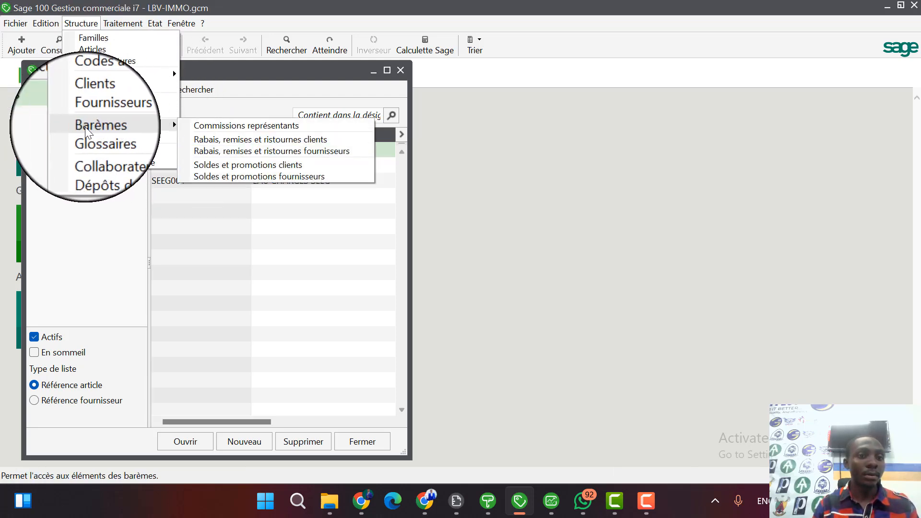
click(235, 125)
double_click(229, 140)
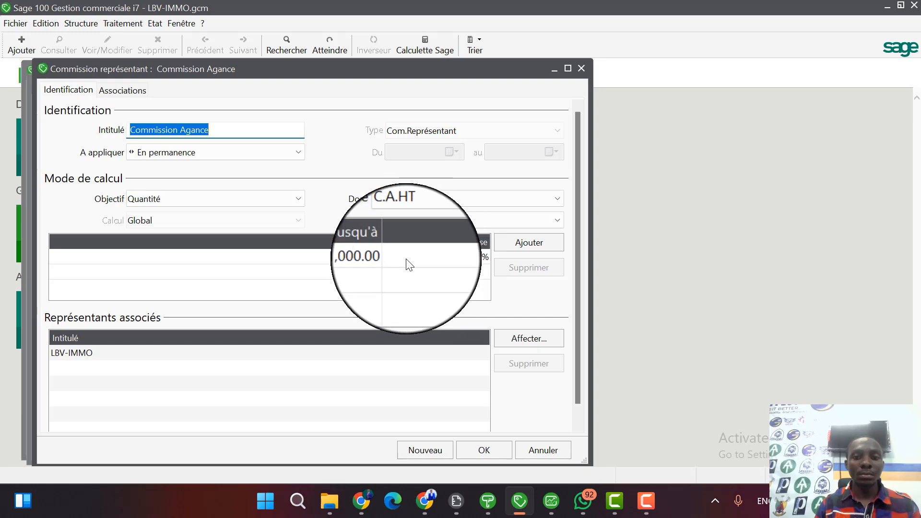
click(460, 258)
click(459, 254)
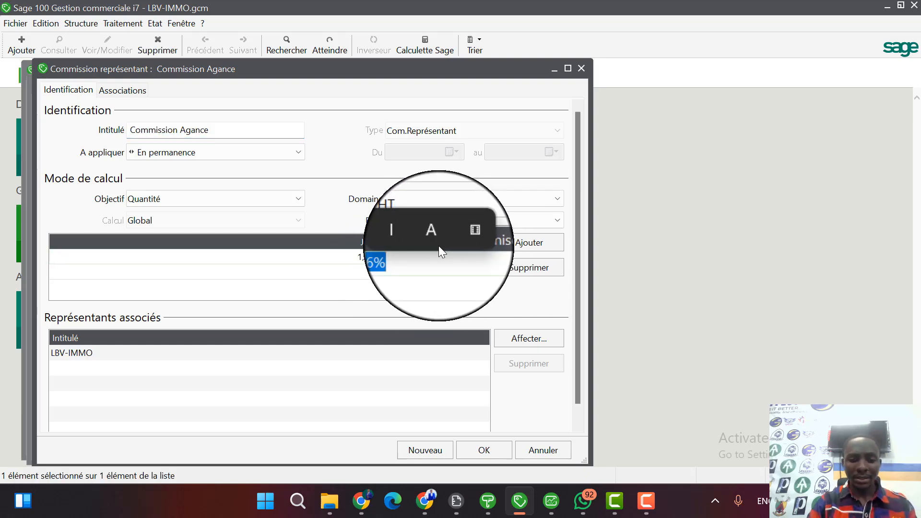
text(7.14)
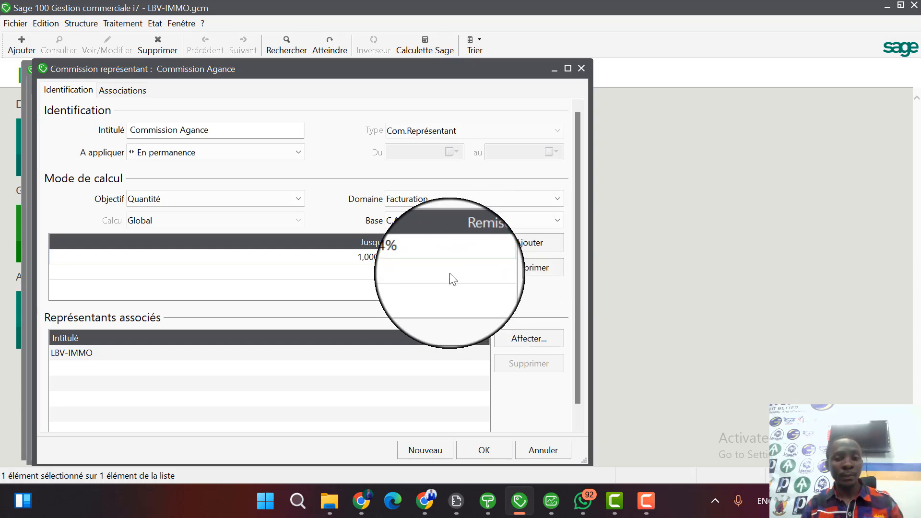
click(488, 448)
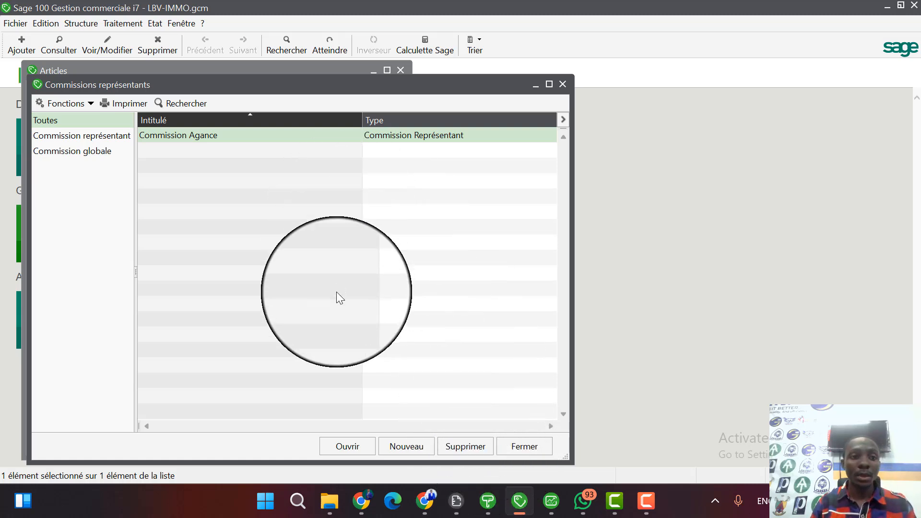
click(514, 450)
Display the list of collaborators, look at the CAISSE1 and LBV-IMMO entries, and close the collaborators and articles lists.
click(82, 24)
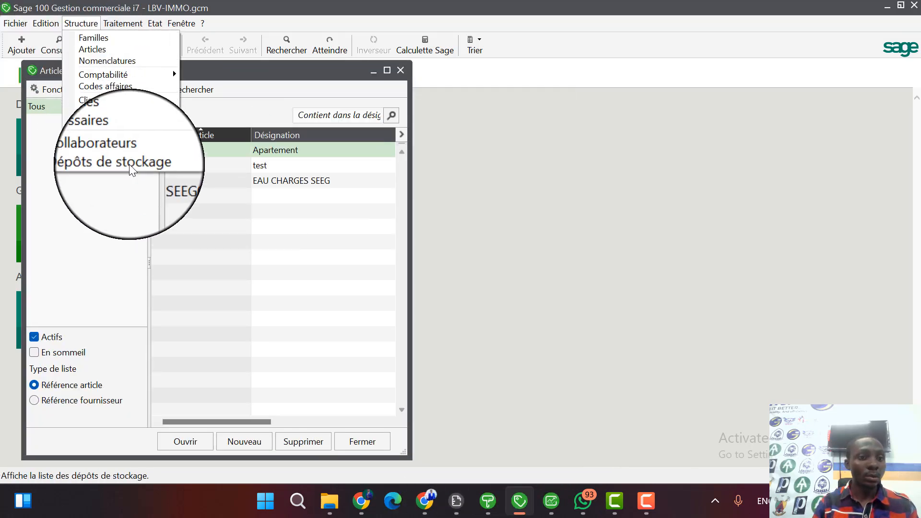
click(127, 151)
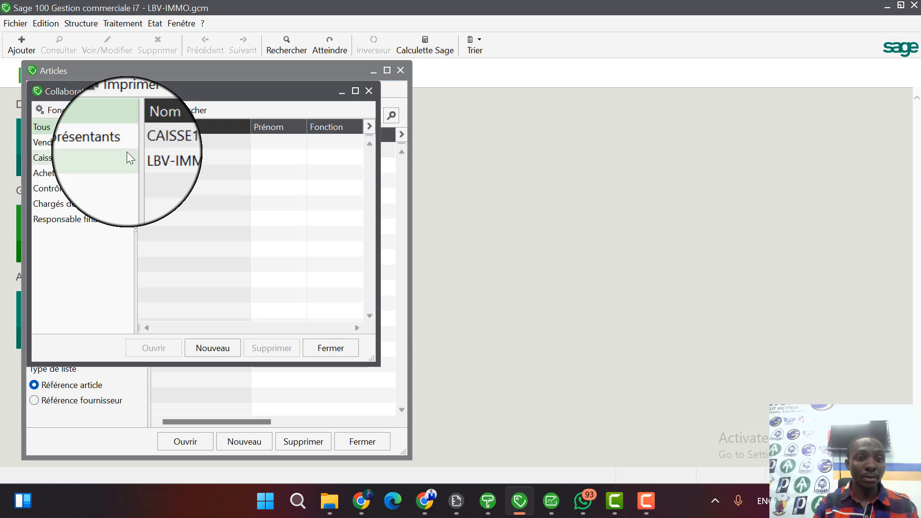
click(176, 146)
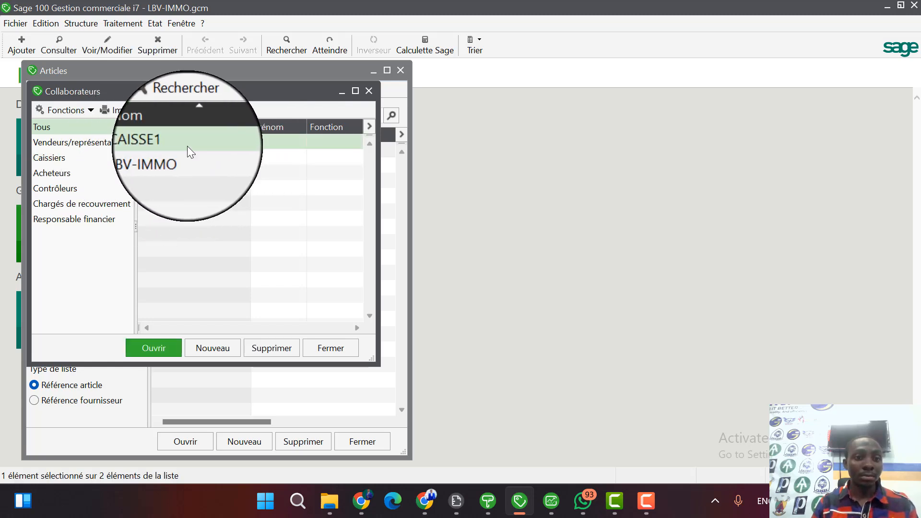
click(166, 160)
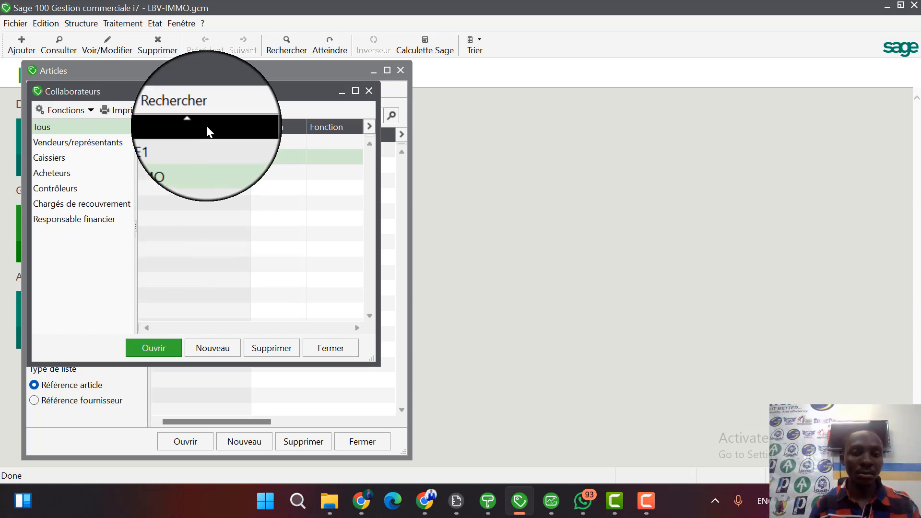
click(368, 91)
click(406, 71)
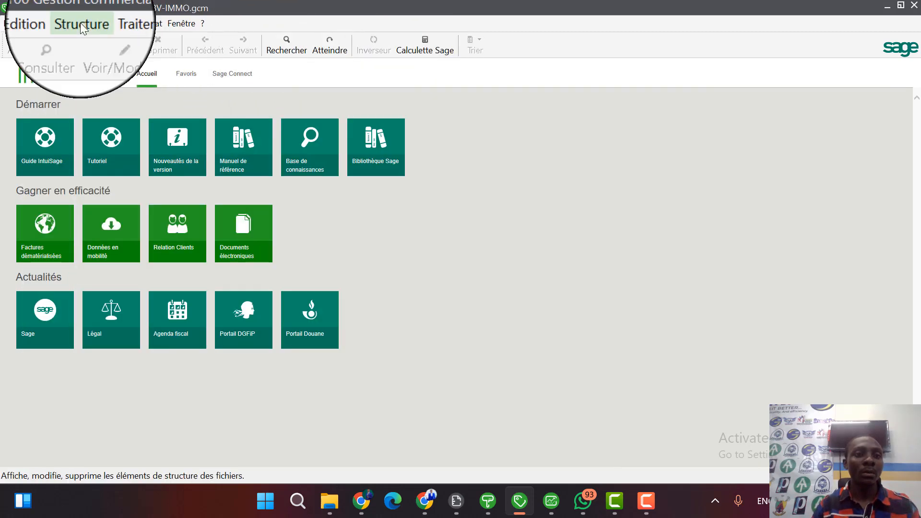
Open the sales documents and create a new document of type Facture.
click(97, 23)
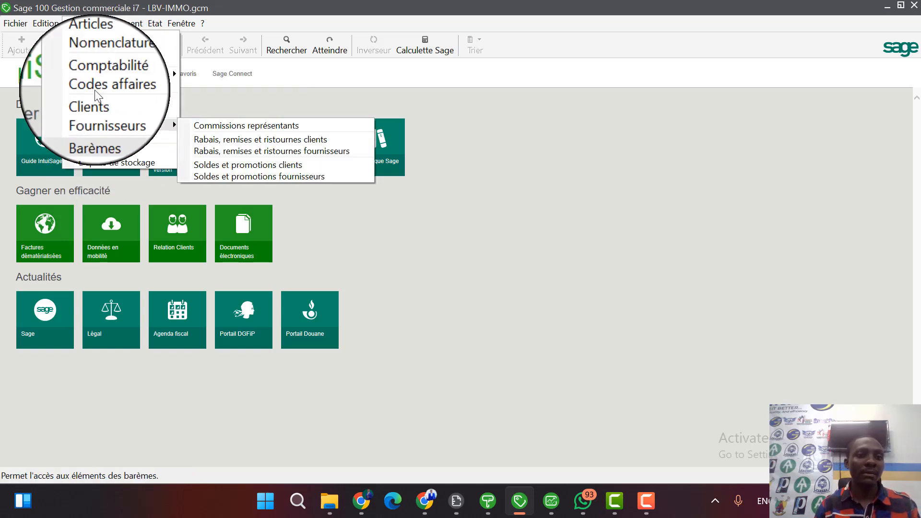
mouse_move(122, 23)
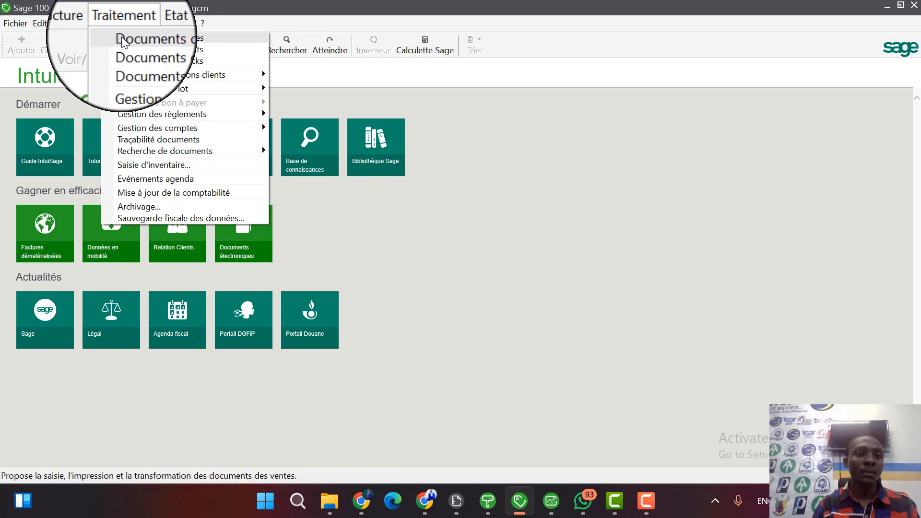
click(122, 36)
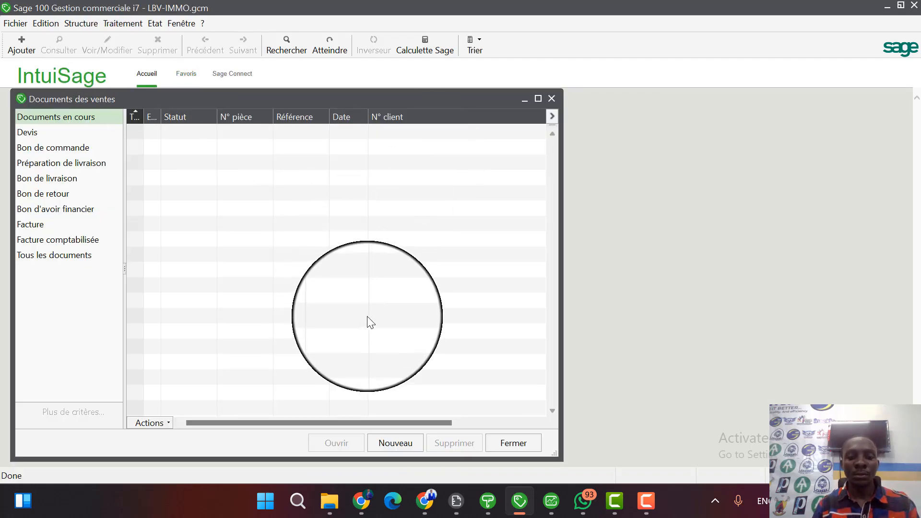
key(ctrl+j)
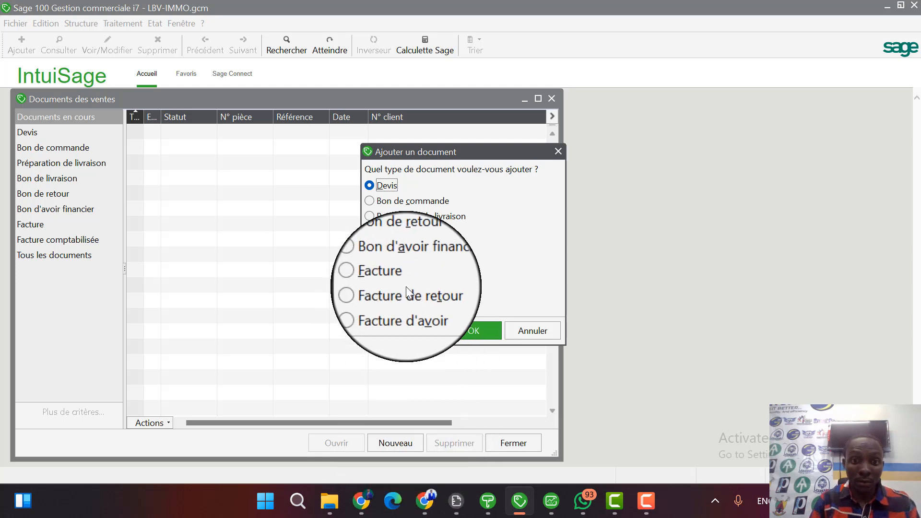
click(376, 277)
click(474, 333)
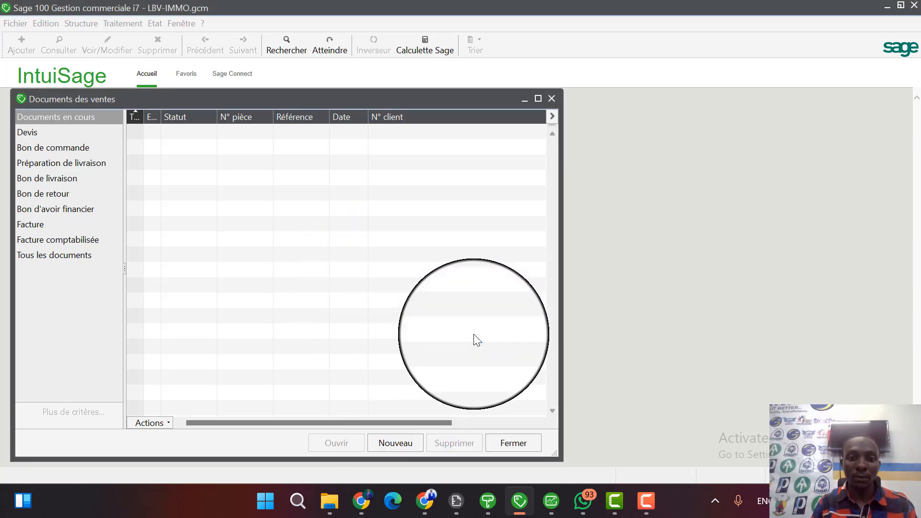
click(445, 77)
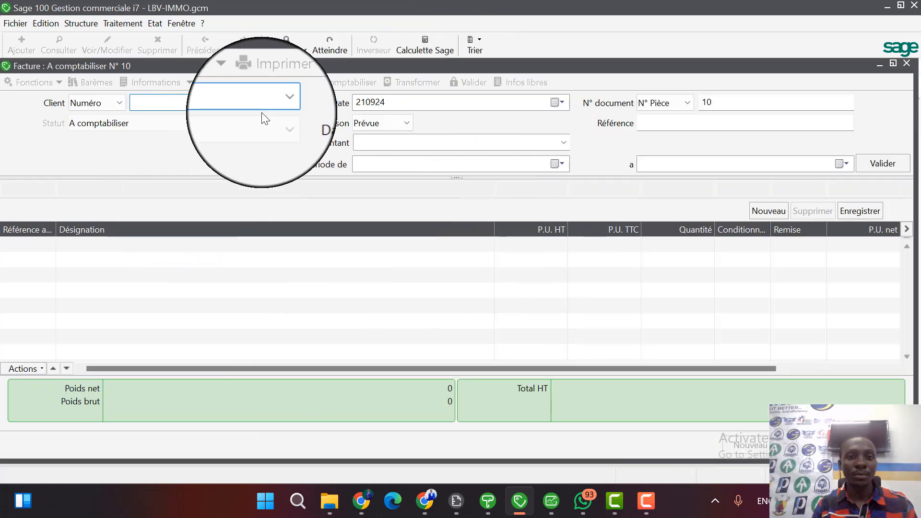
Set the invoice's client to LOC0002 and its date to 010124.
click(278, 103)
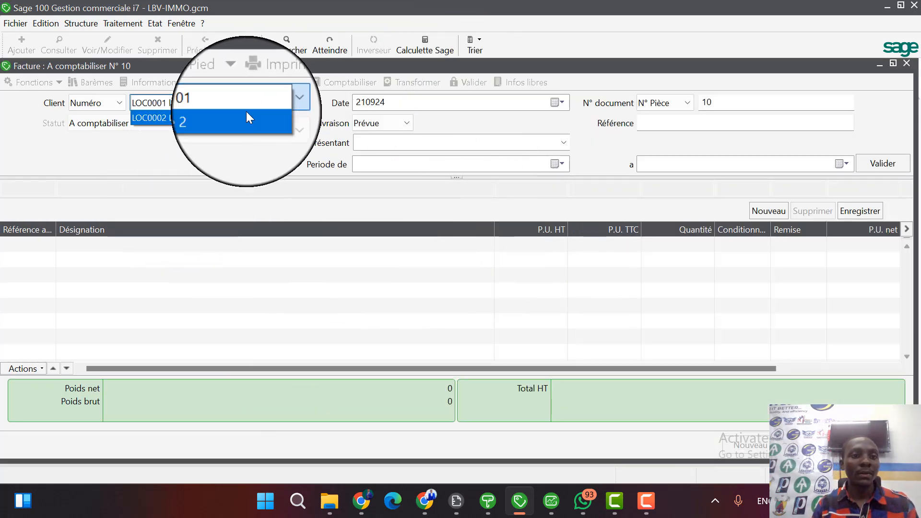
click(178, 118)
click(556, 103)
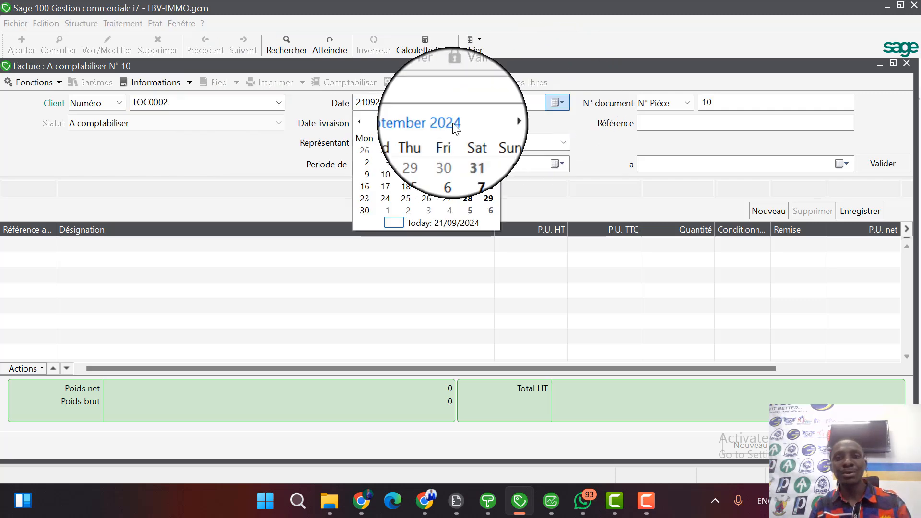
click(426, 122)
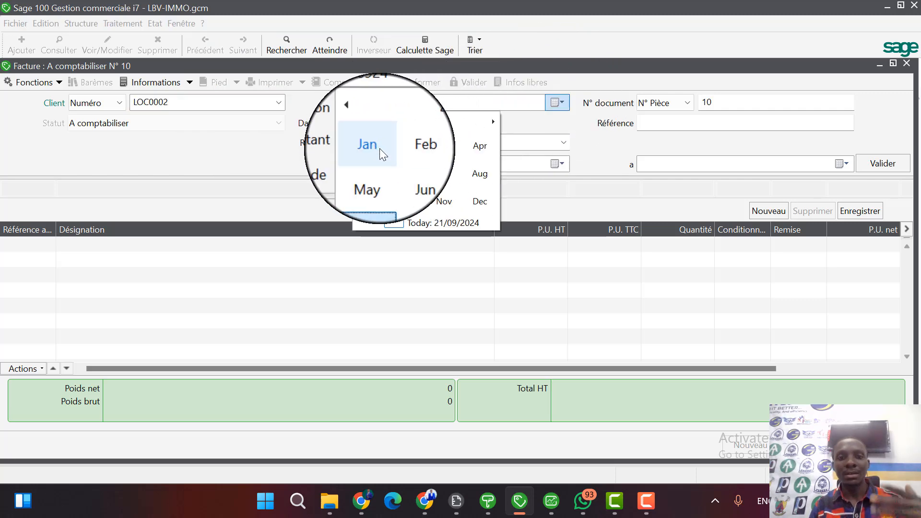
click(378, 149)
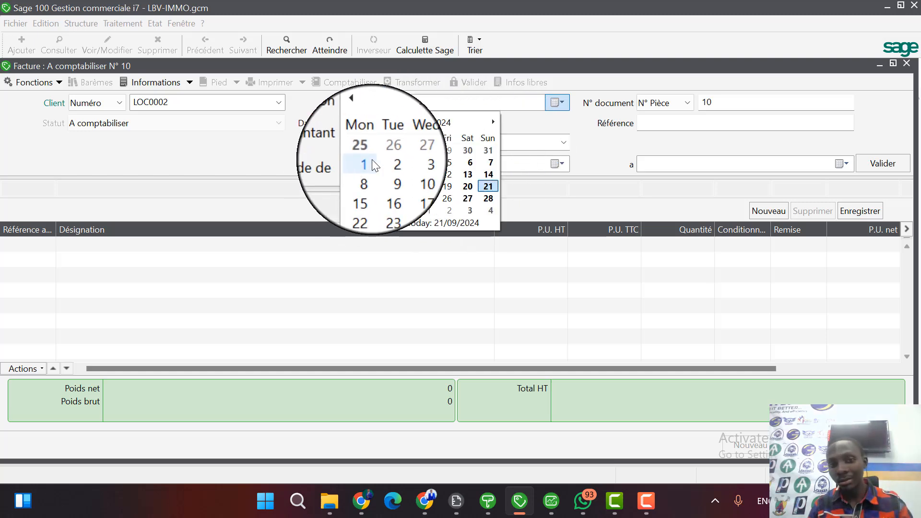
click(373, 160)
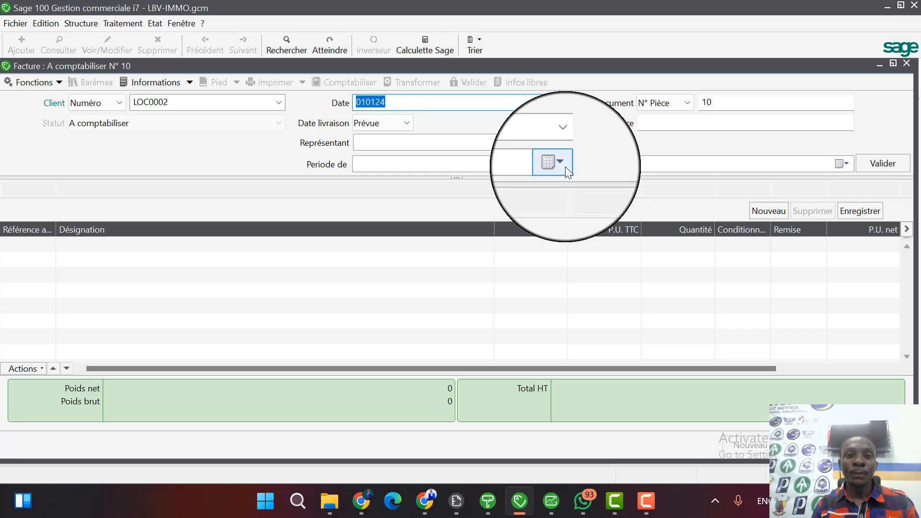
Choose LBV-IMMO as the invoice's representative, and go back to the client code LOC0002.
click(563, 141)
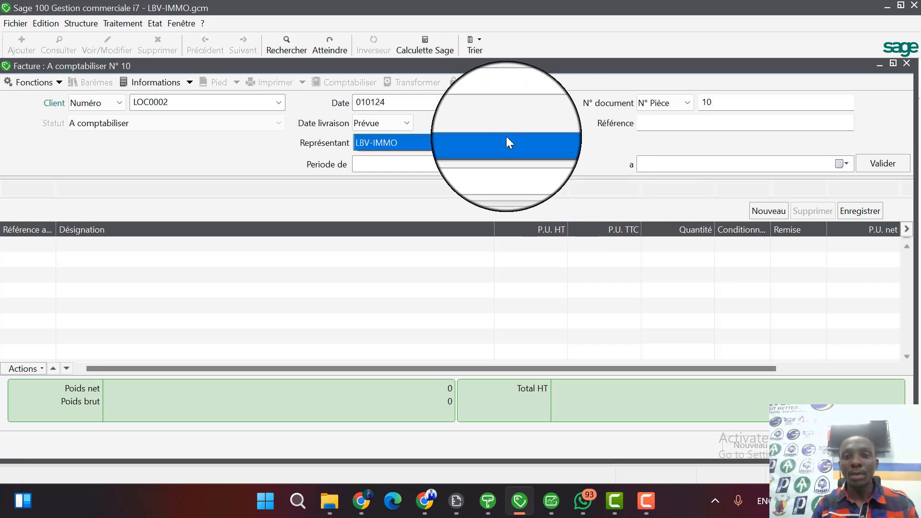
click(414, 145)
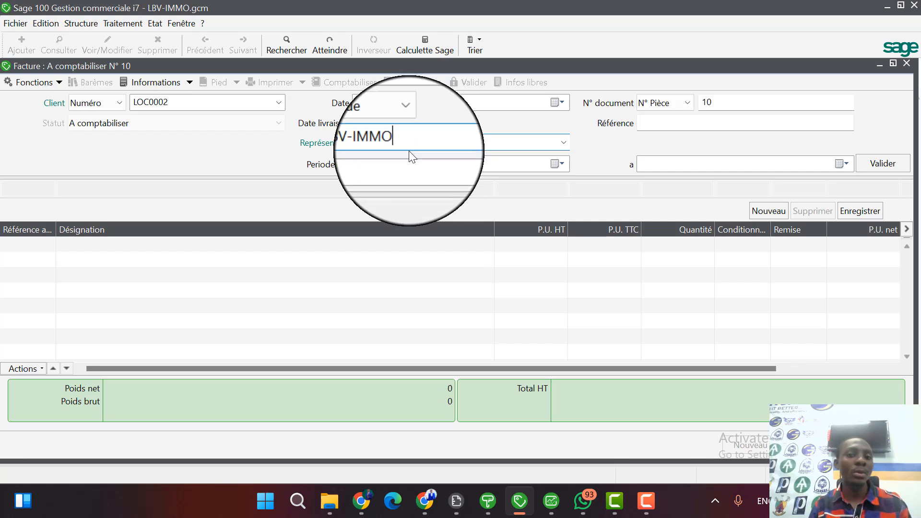
click(556, 165)
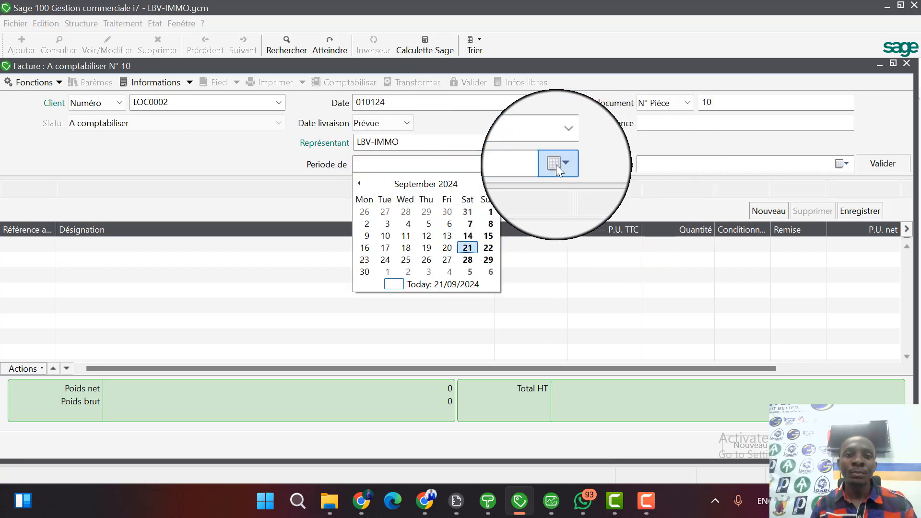
click(600, 160)
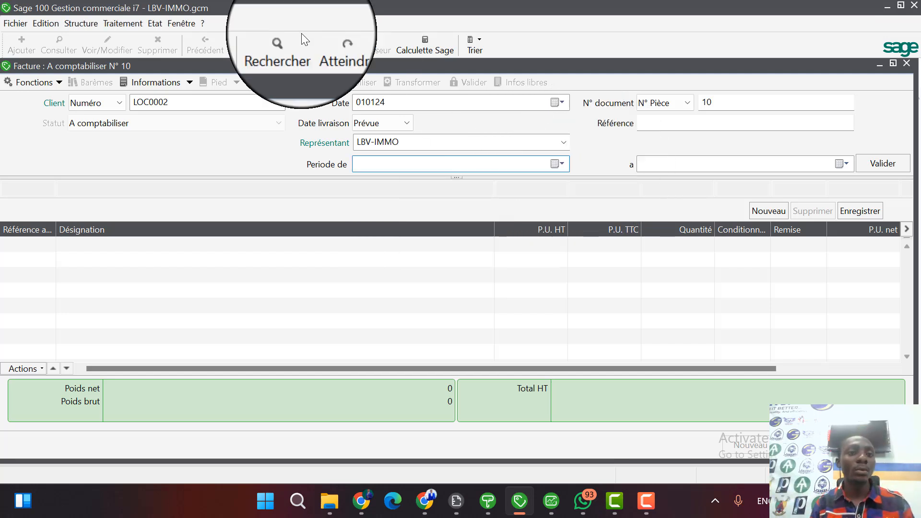
drag(168, 102, 126, 99)
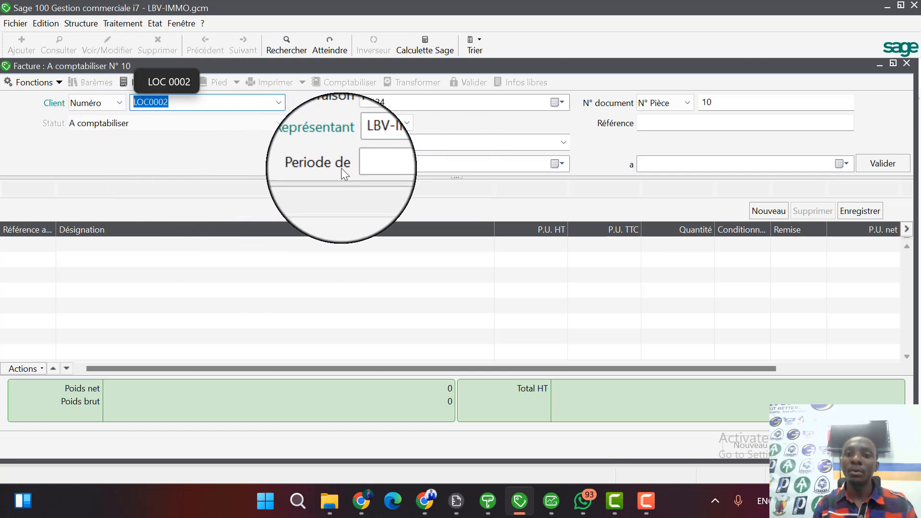
Set the start of the invoice's billing period to 010124.
click(560, 165)
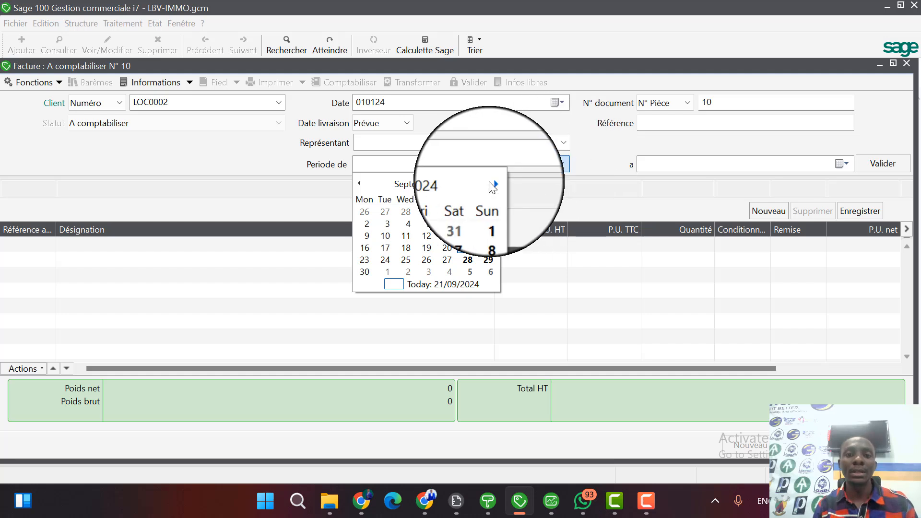
click(432, 184)
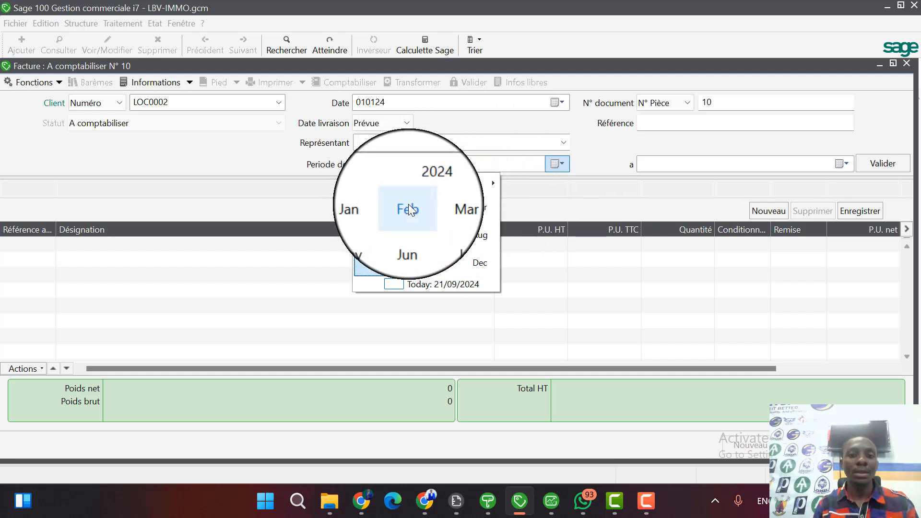
click(372, 208)
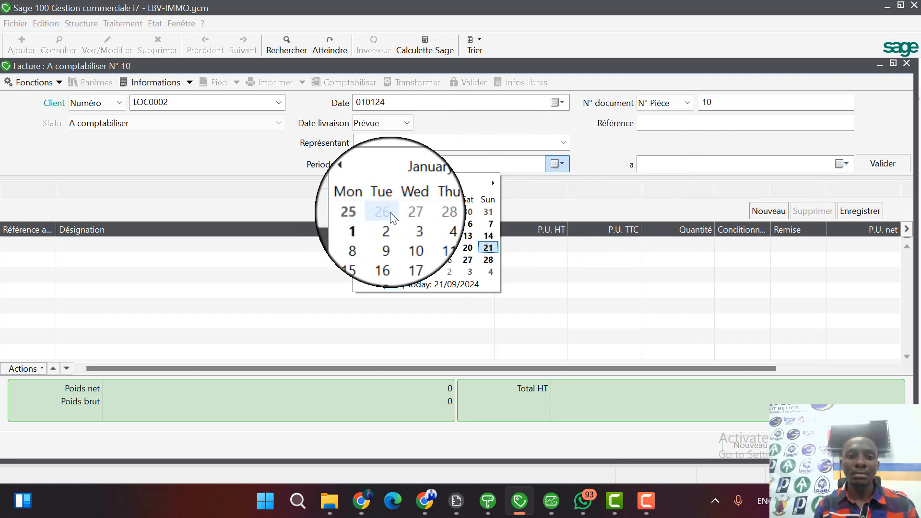
click(367, 223)
Set the end of the invoice's billing period to 310124.
click(811, 164)
click(850, 163)
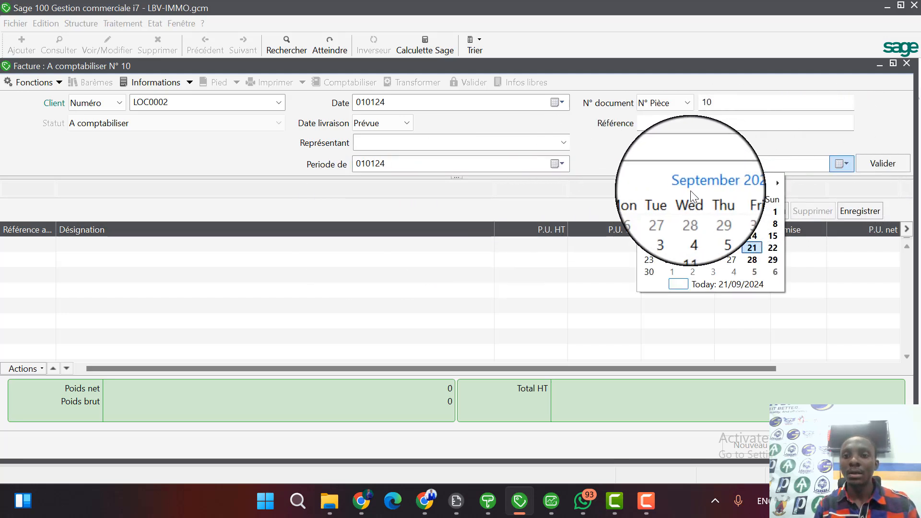
click(705, 185)
click(701, 201)
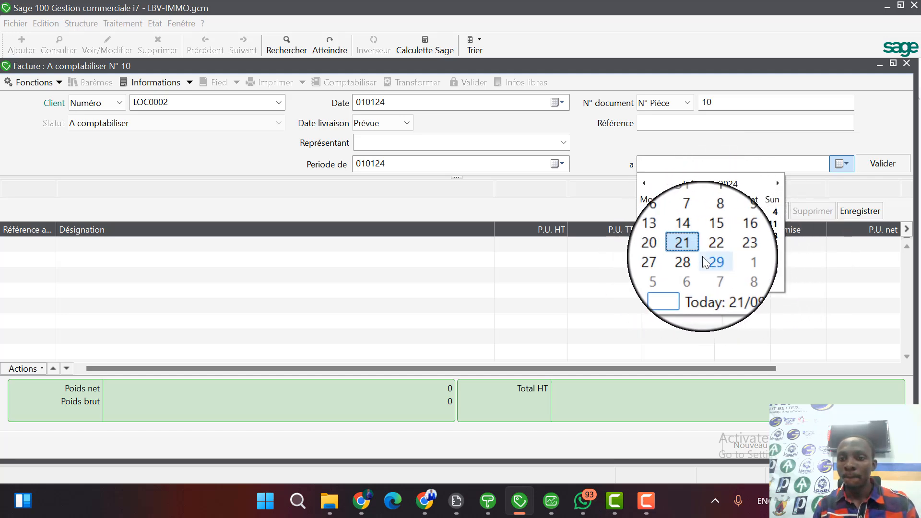
click(712, 185)
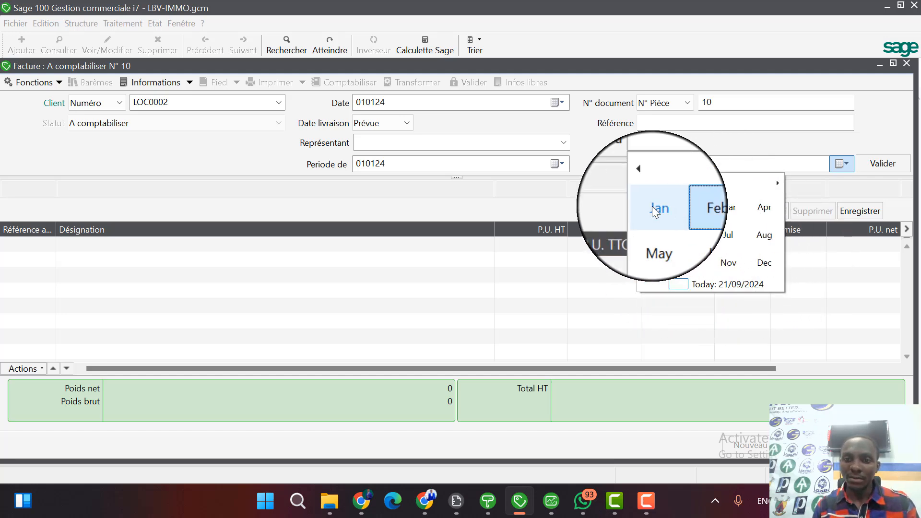
click(651, 211)
click(695, 275)
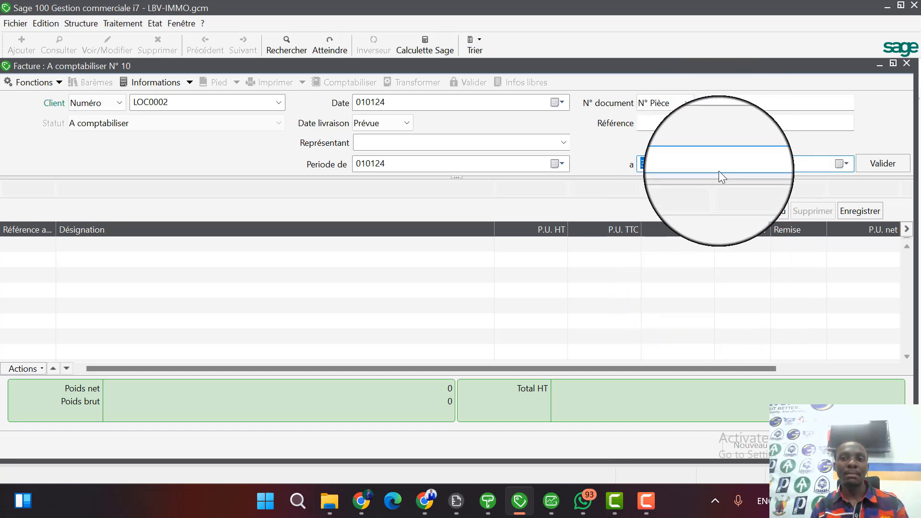
click(731, 166)
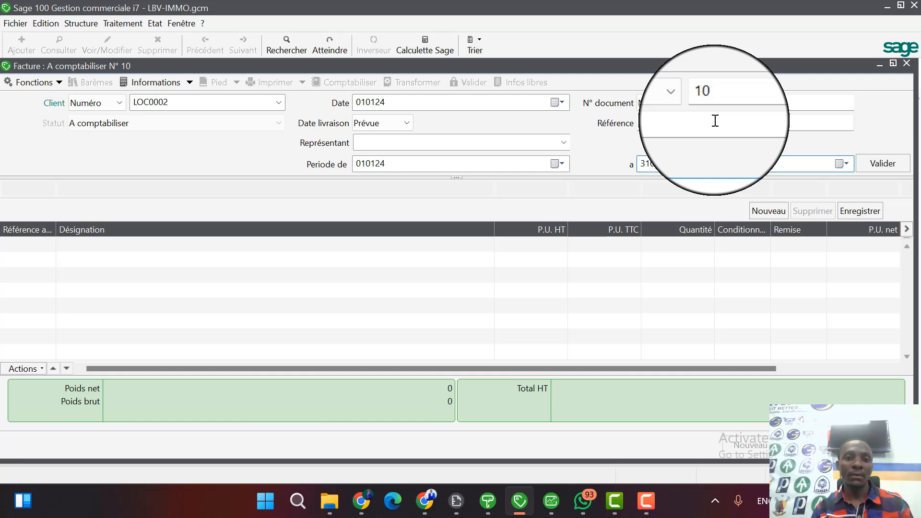
Complete the invoice header with LBV-IMMO as the representative and loca as the reference, and validate it.
click(564, 141)
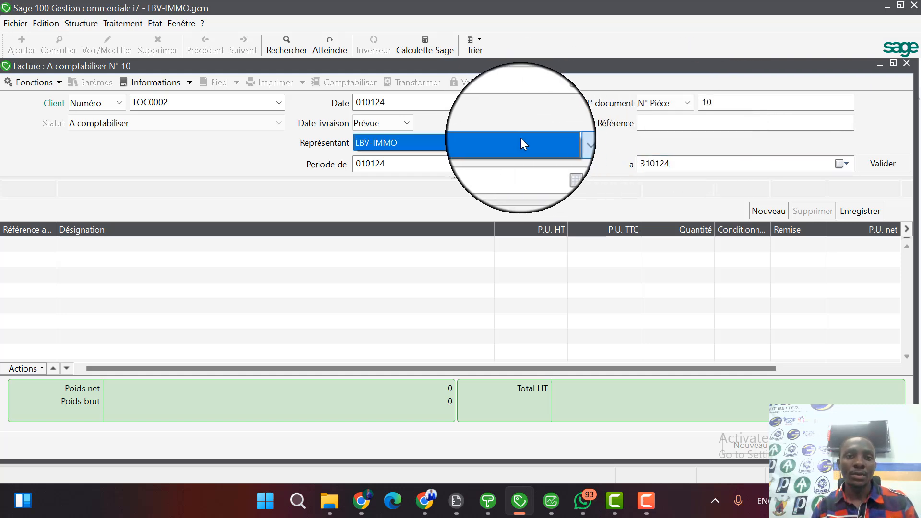
click(520, 140)
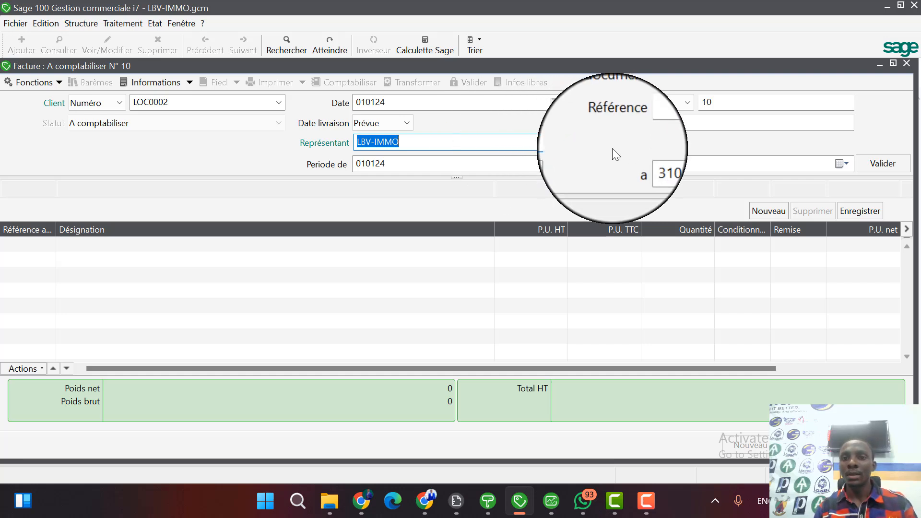
click(670, 123)
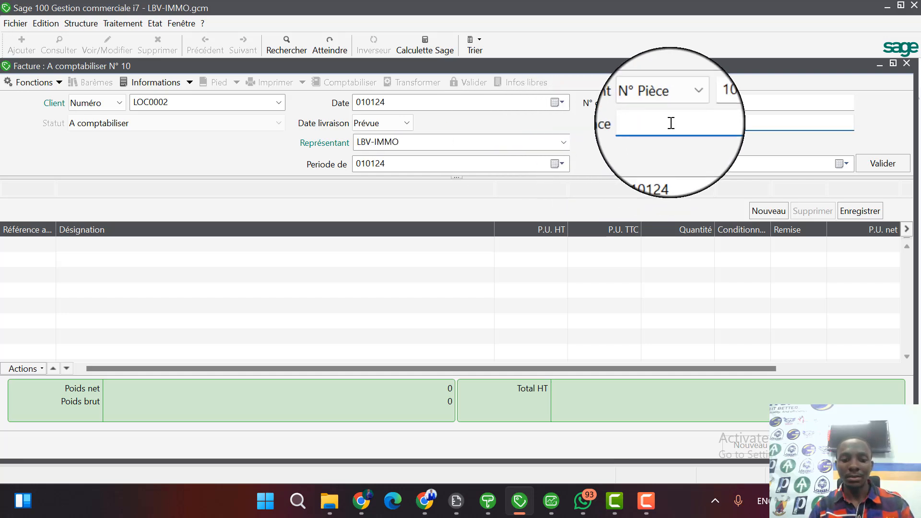
text(pai)
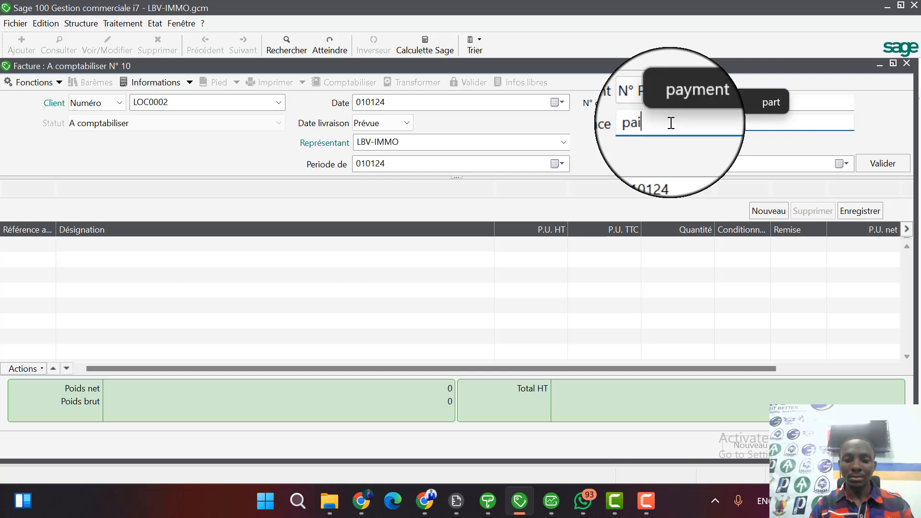
text(men)
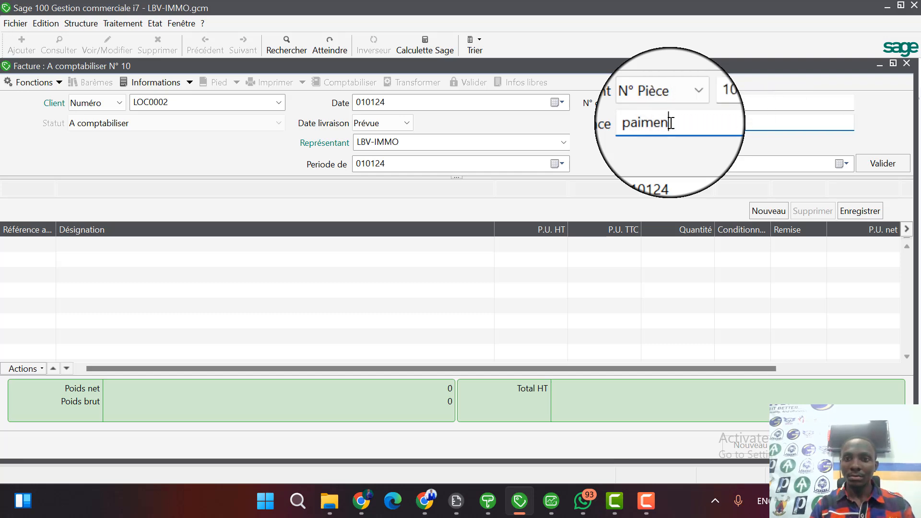
text(loca)
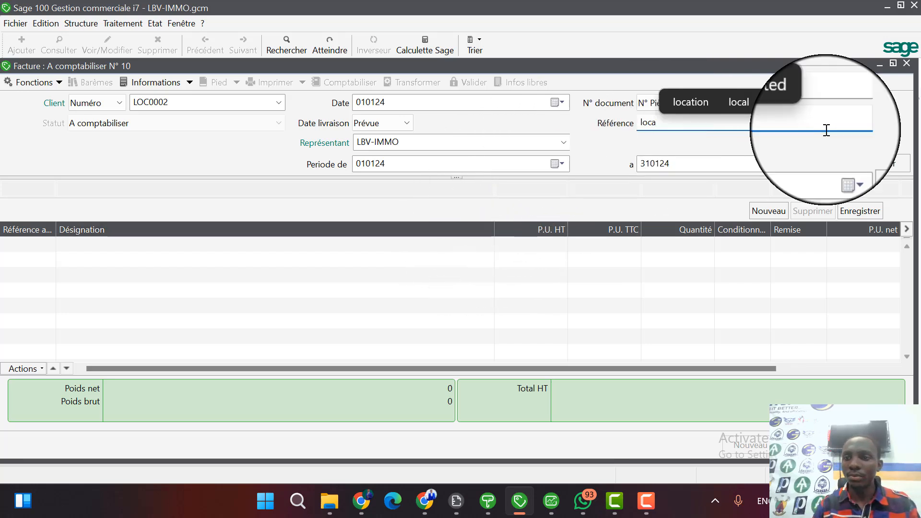
click(888, 162)
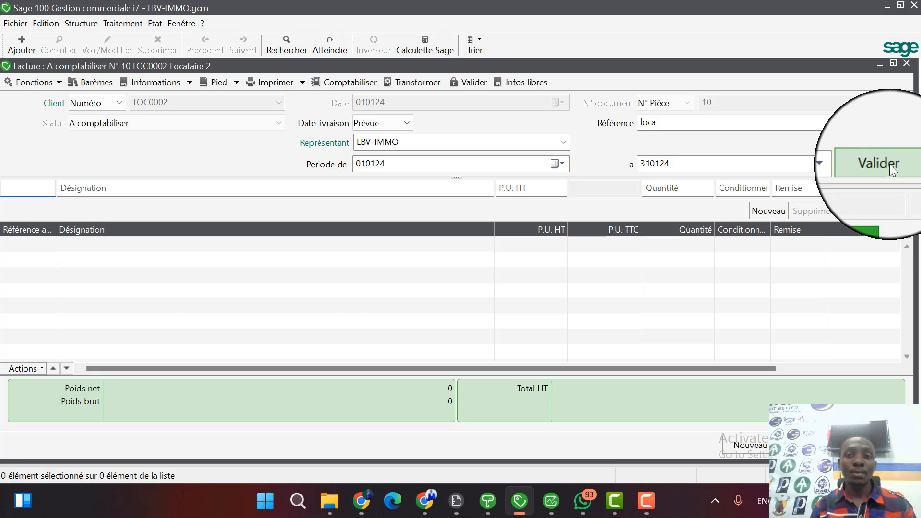
Set the owner name in the invoice's free information to propriétaires 1 and confirm it.
click(525, 82)
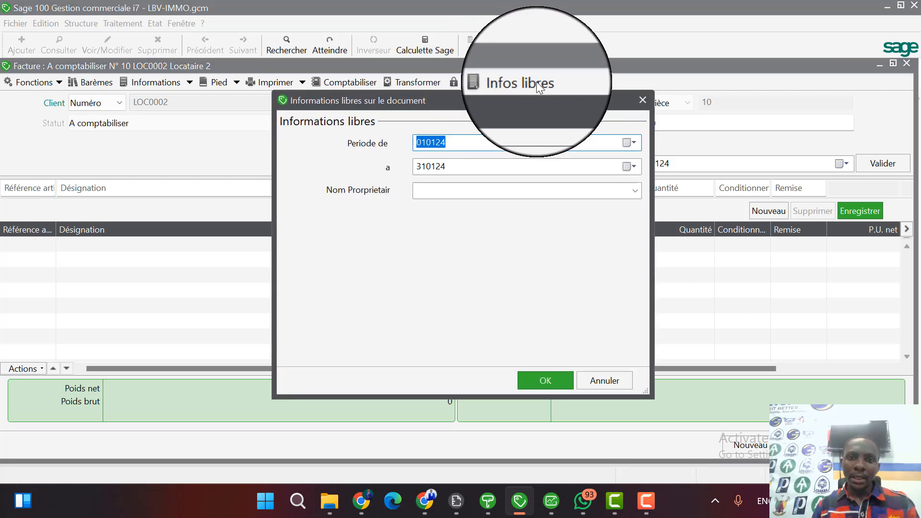
drag(531, 102, 533, 122)
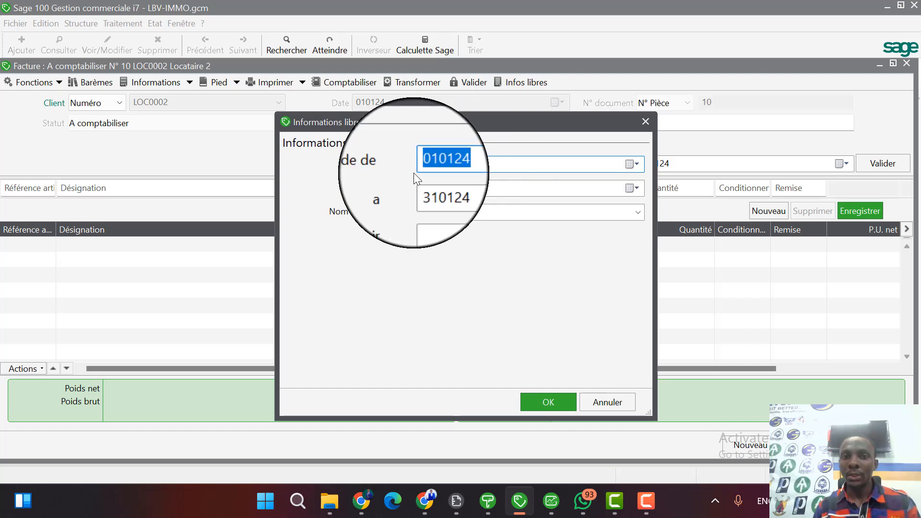
drag(506, 122, 649, 108)
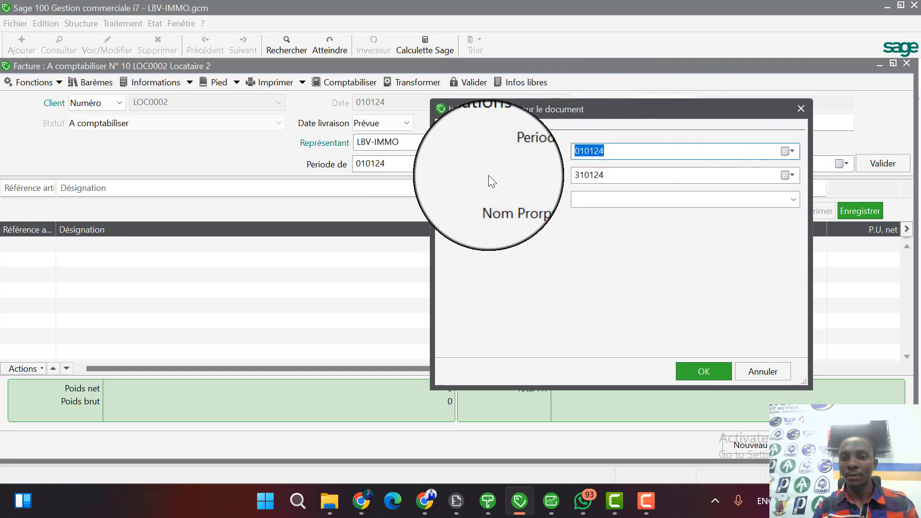
click(793, 203)
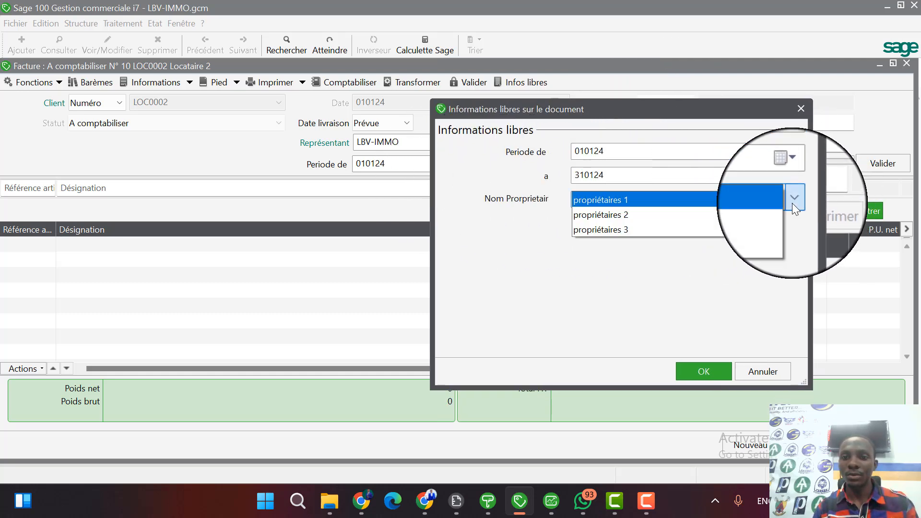
click(600, 197)
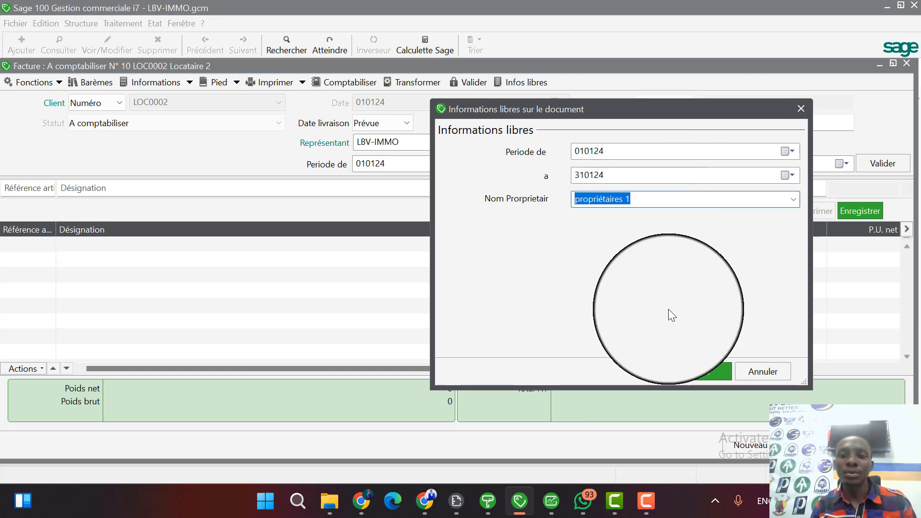
click(709, 373)
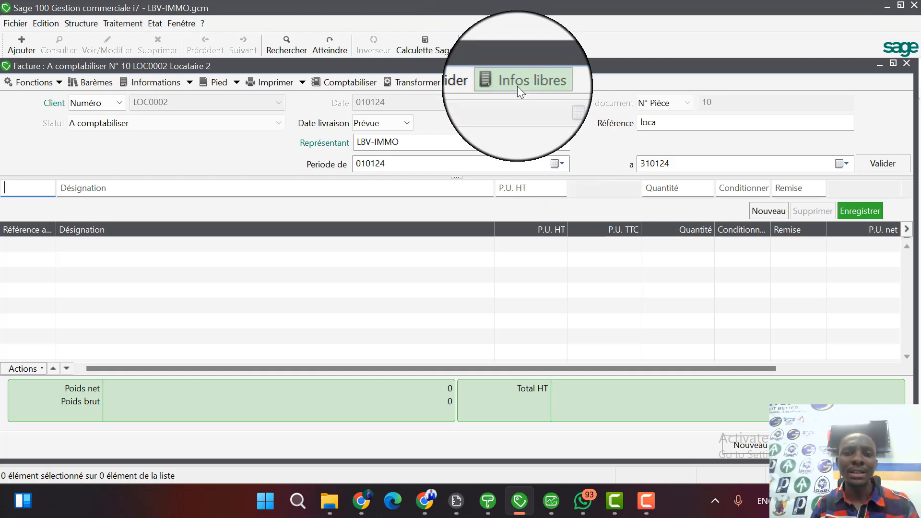
Review the invoice's free information again, including the owners available for the owner name field.
click(517, 85)
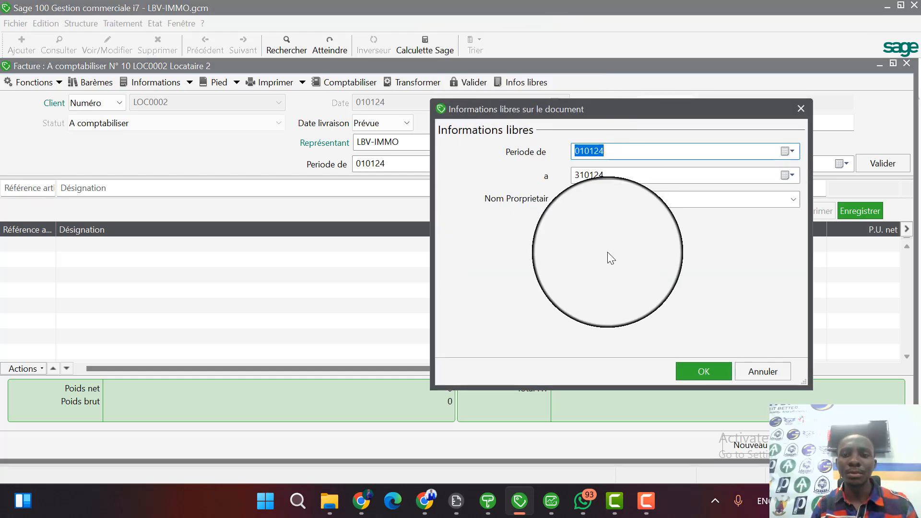
click(790, 202)
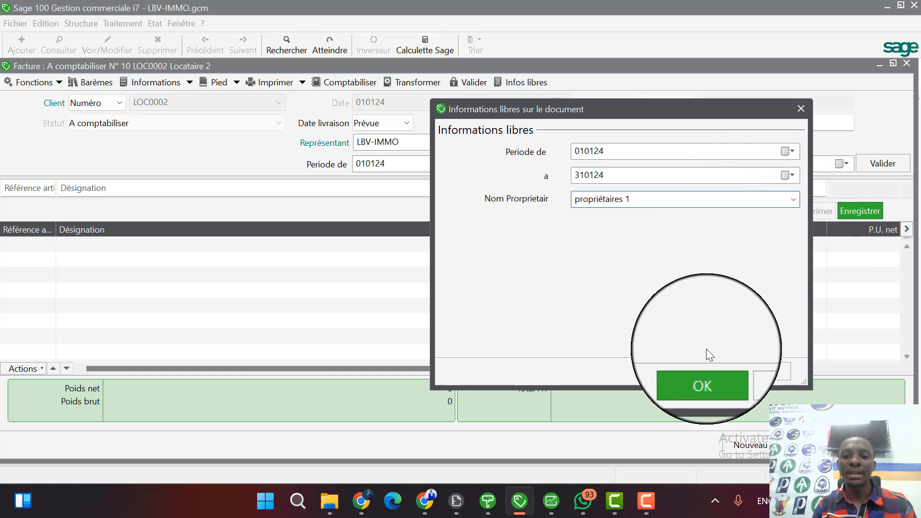
click(705, 372)
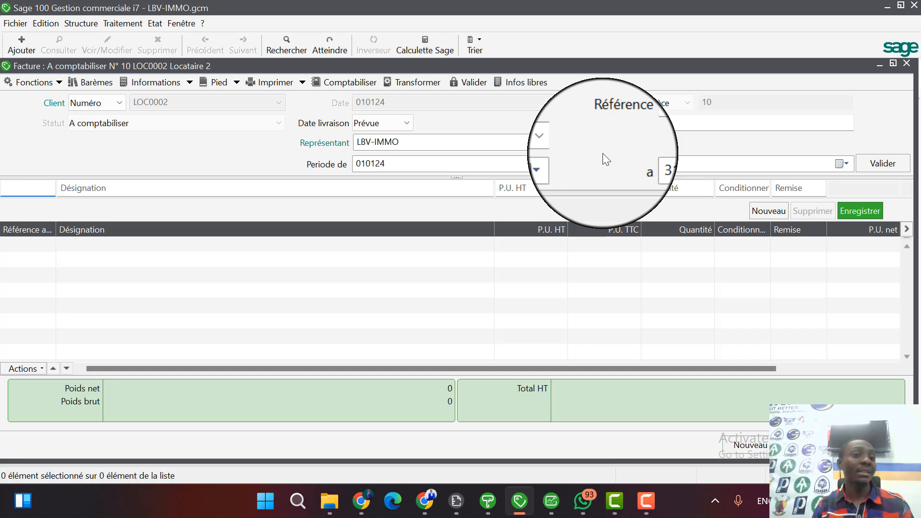
click(509, 80)
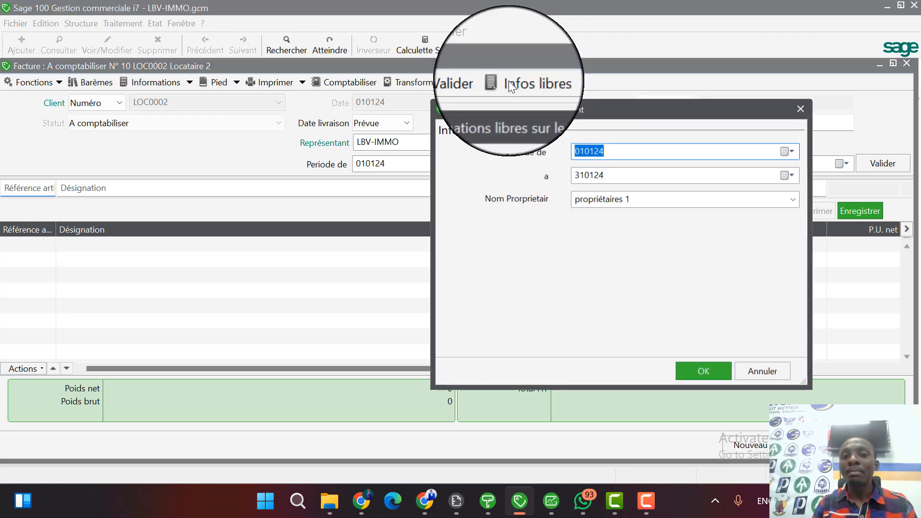
click(772, 198)
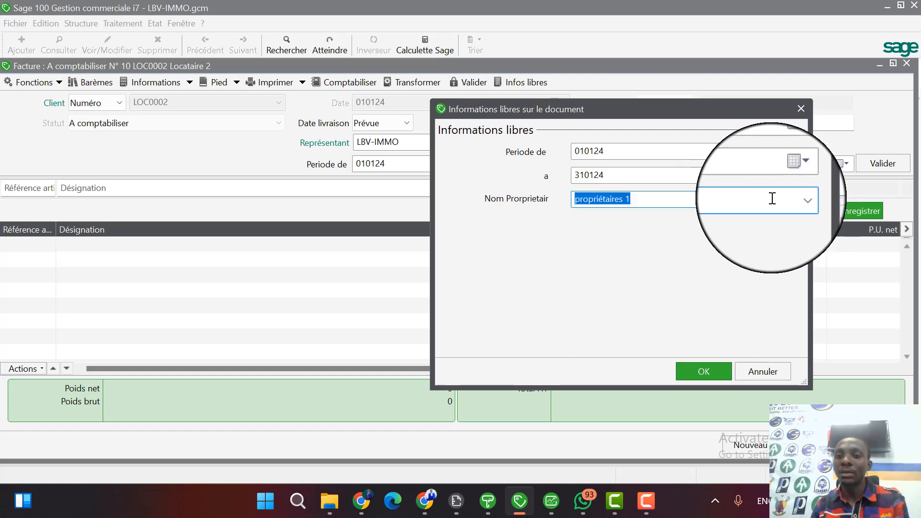
click(795, 199)
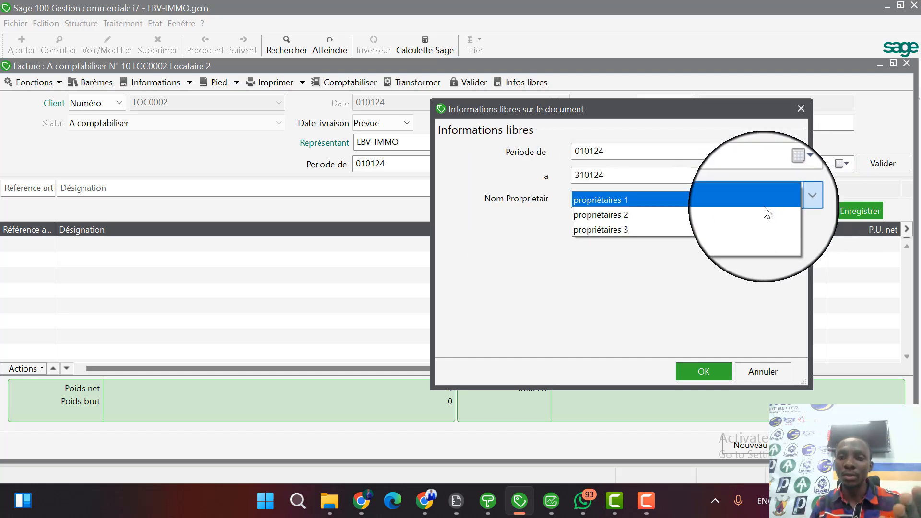
click(794, 199)
click(724, 369)
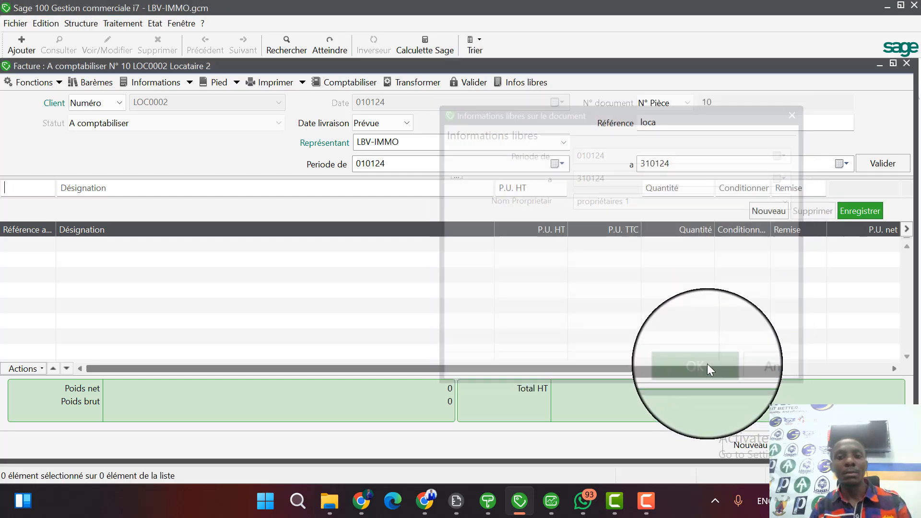
Open the free information settings for documents in the company parameters.
click(19, 26)
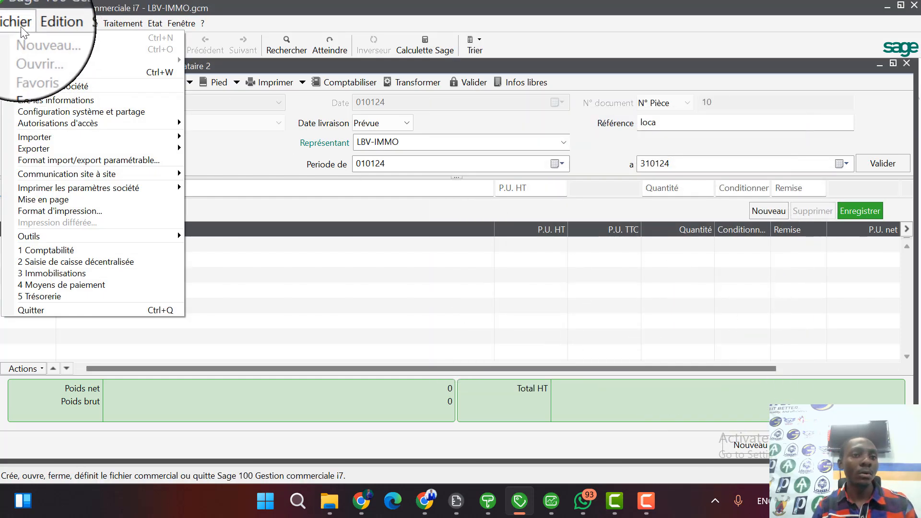
click(68, 86)
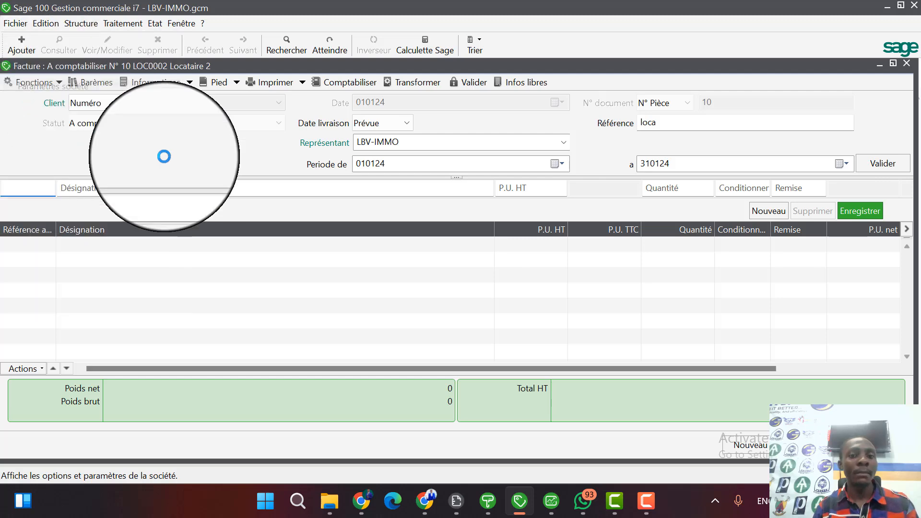
scroll(47, 331, down, 2)
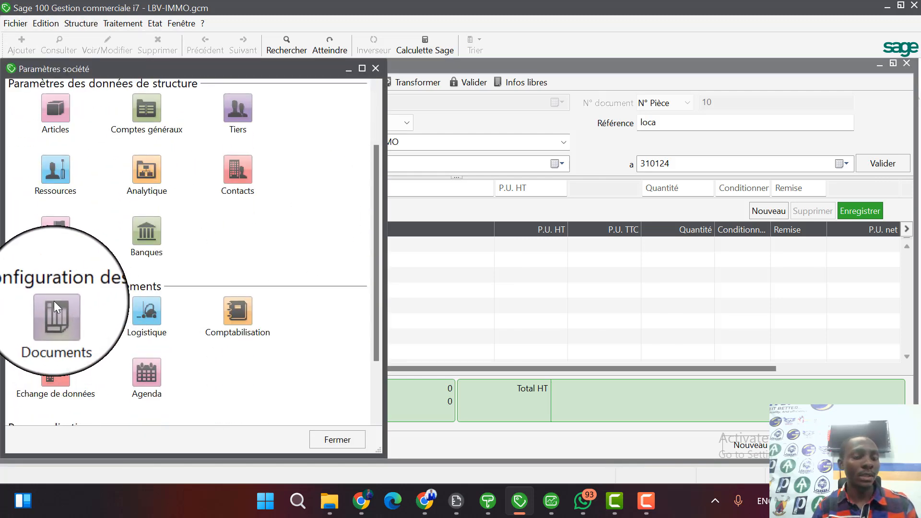
click(54, 301)
click(44, 197)
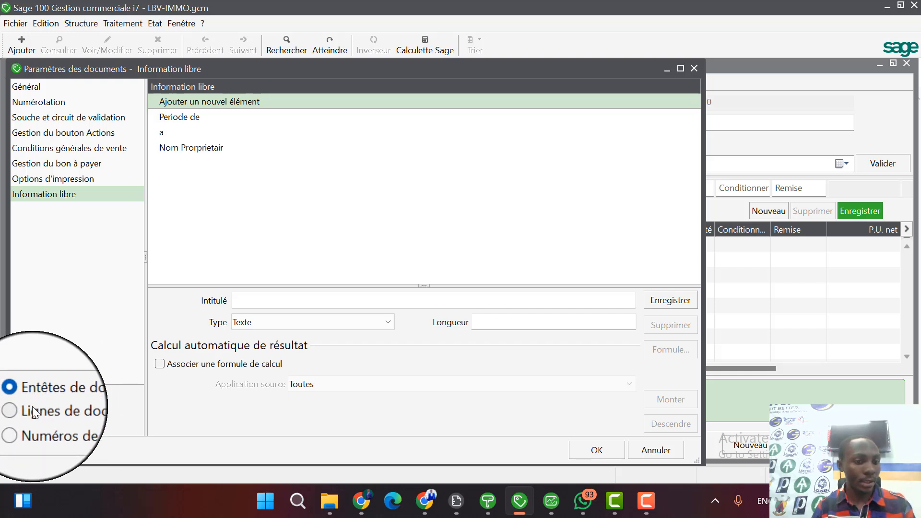
Examine the table of owners defined for the Nom Prorprietair header field, and return to the invoice.
click(165, 149)
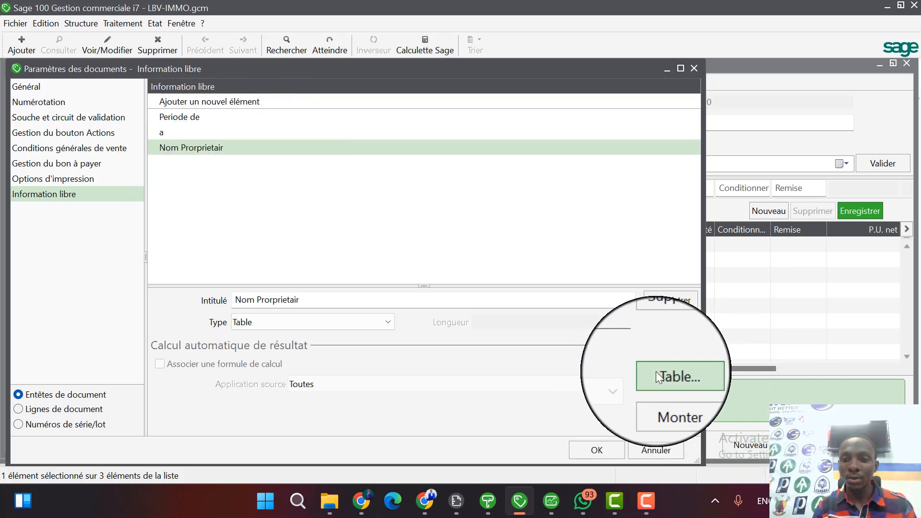
click(674, 372)
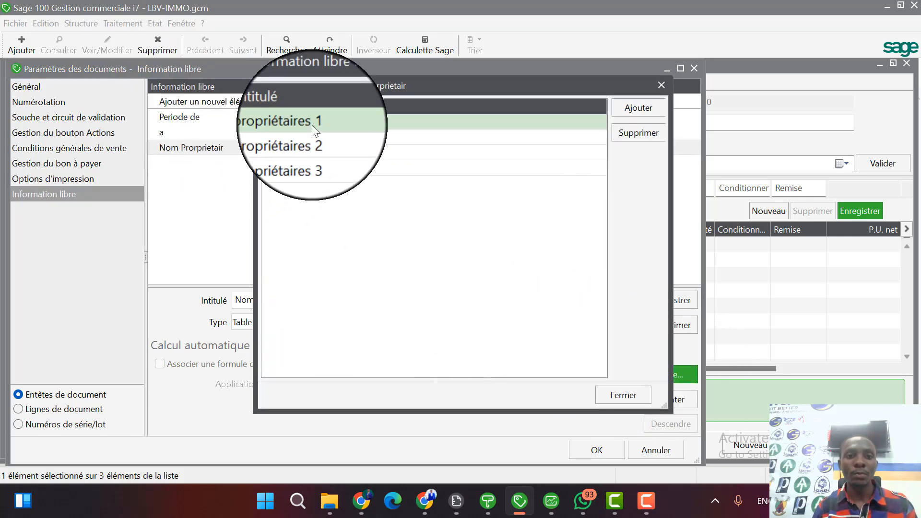
click(312, 177)
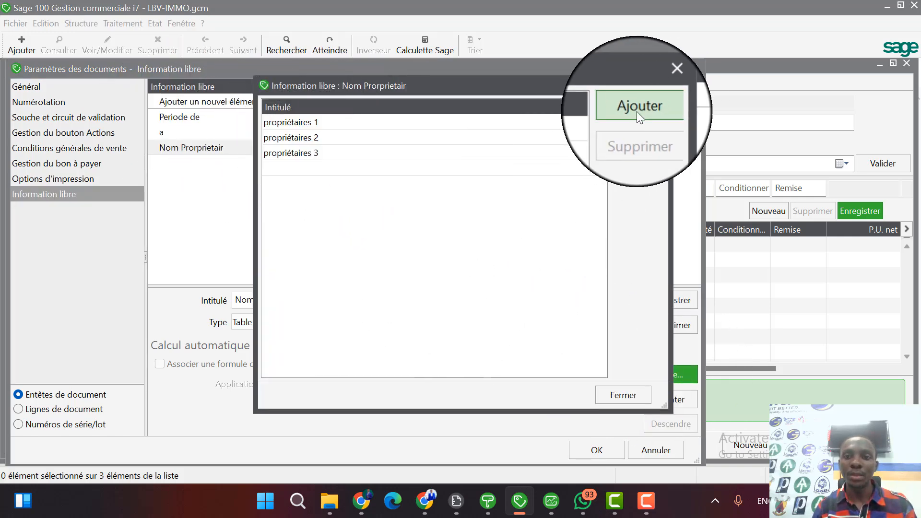
click(632, 399)
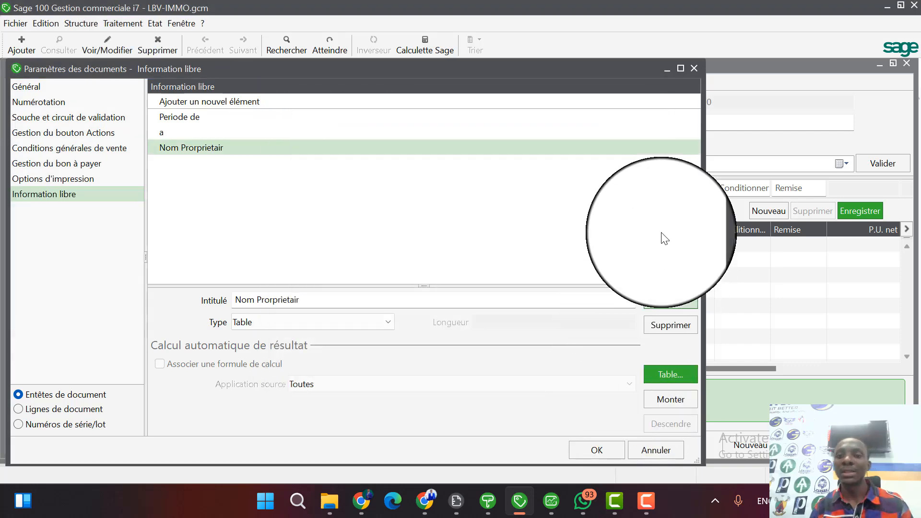
click(617, 450)
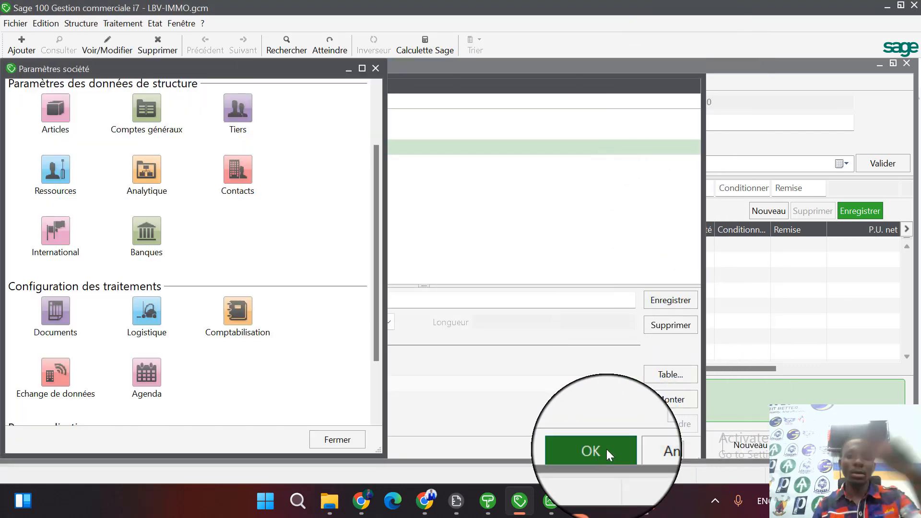
click(378, 69)
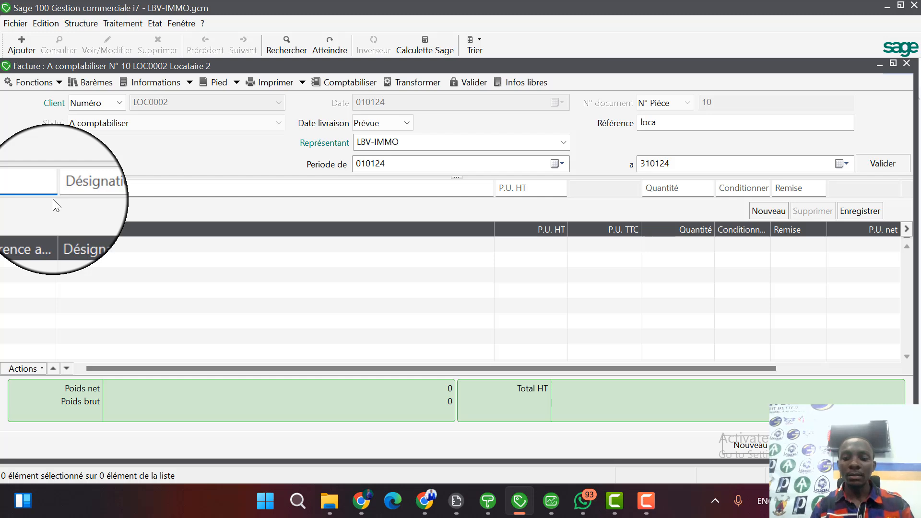
Add article MAI001 (Apartement) to the invoice with a quantity of 1 month and save the line.
text(MA)
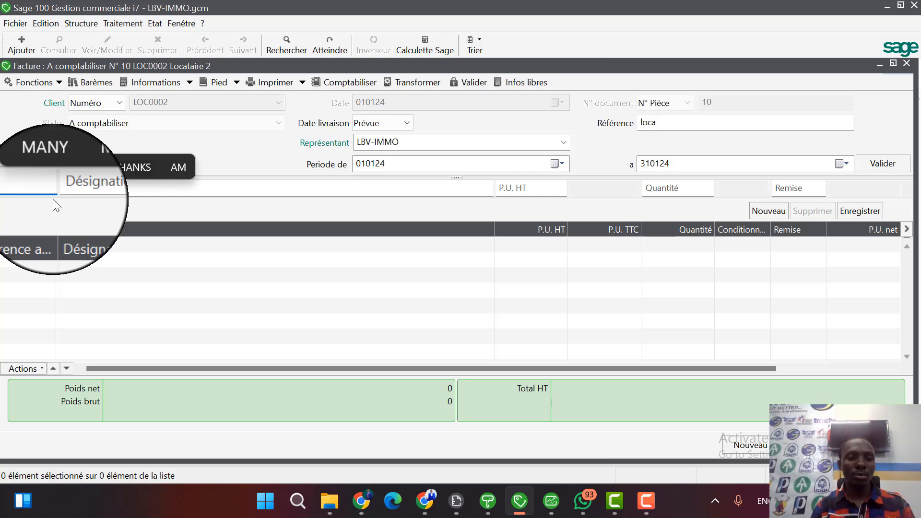
key(Tab)
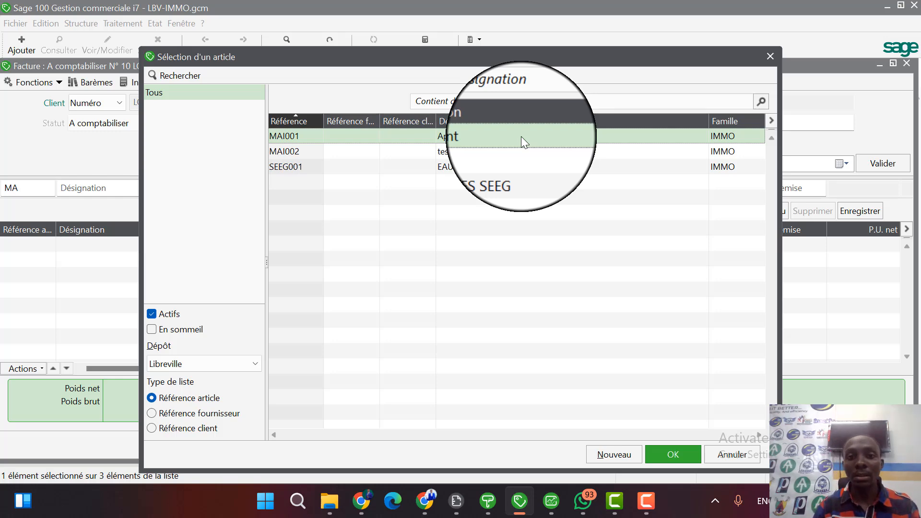
double_click(521, 136)
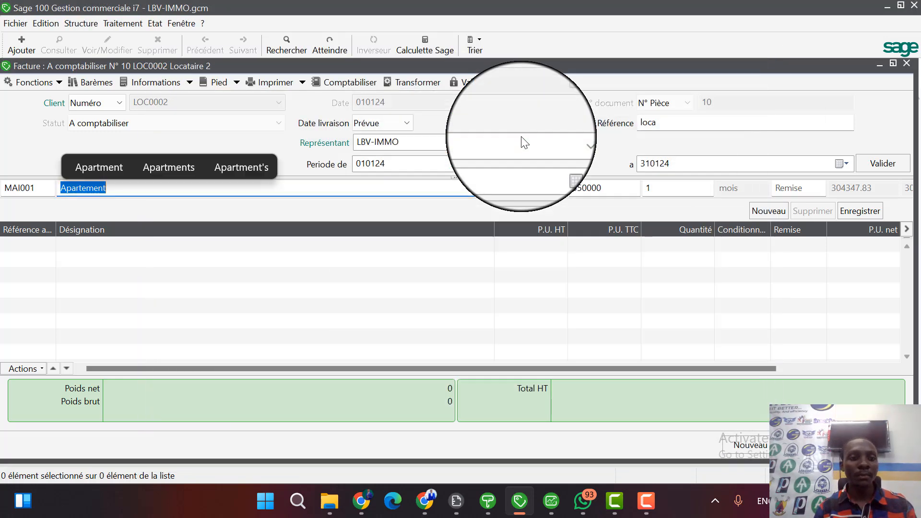
key(Tab)
key(Tab)
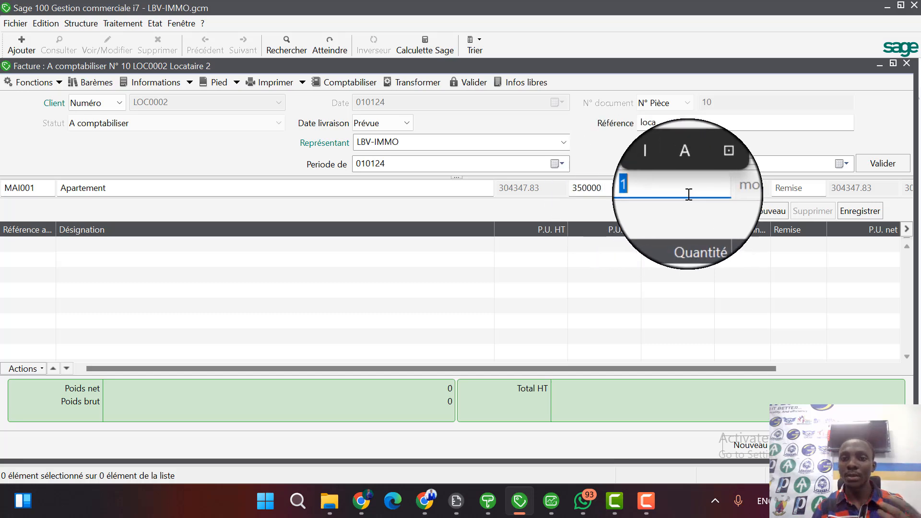
click(850, 160)
click(838, 142)
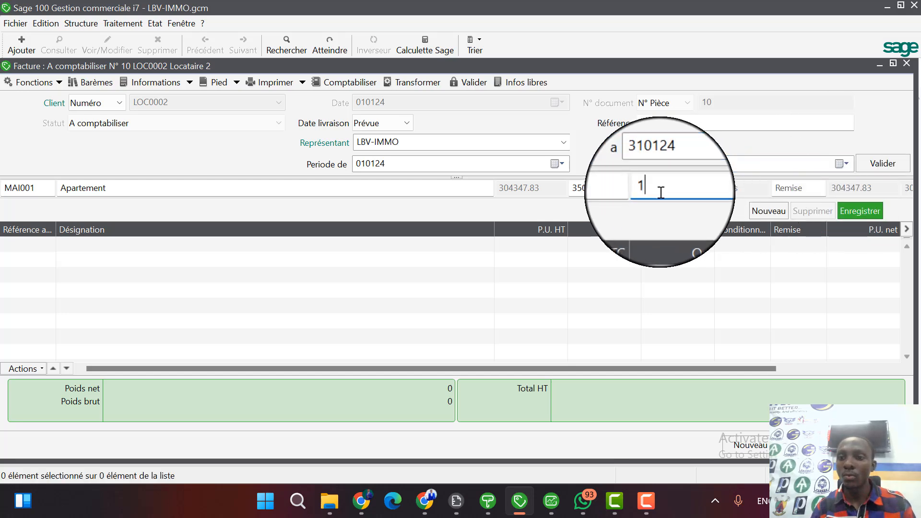
click(860, 211)
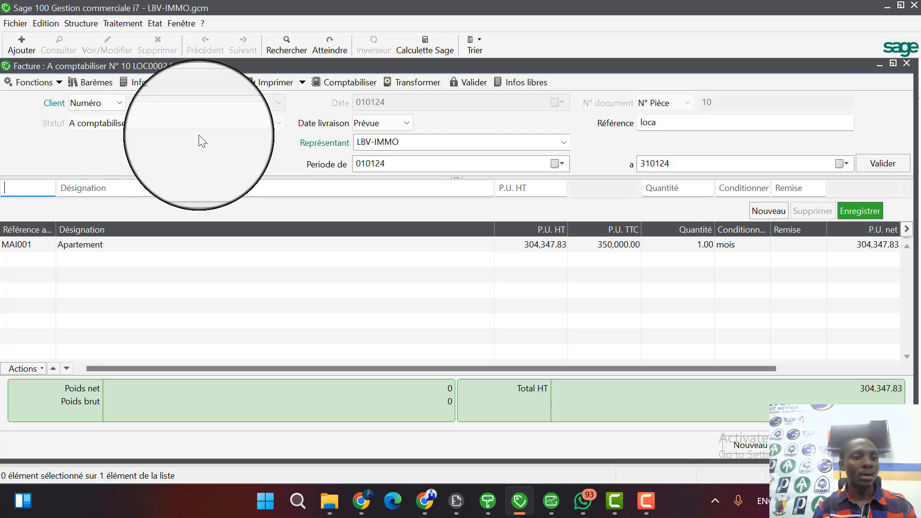
Add article SEEG001 (EAU CHARGES SEEG) to the invoice at 10000 for 1 month and save the line.
text(SE)
key(Tab)
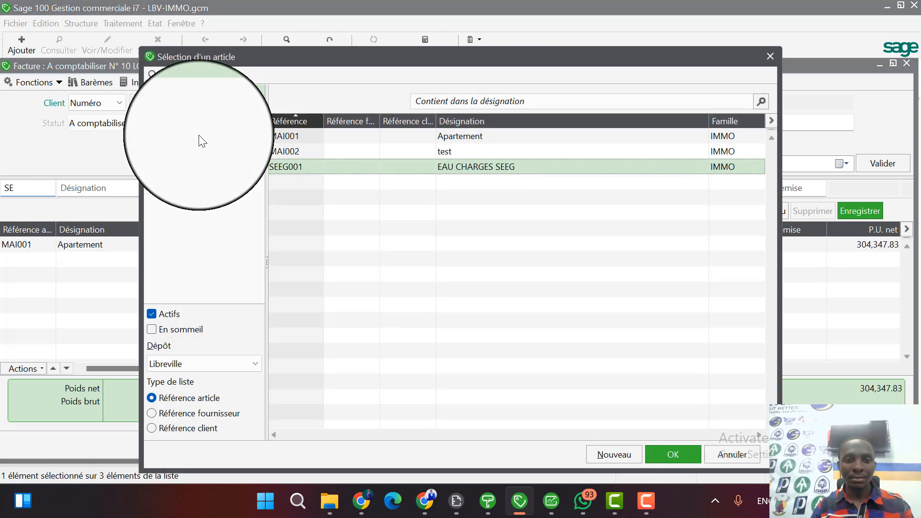
double_click(514, 168)
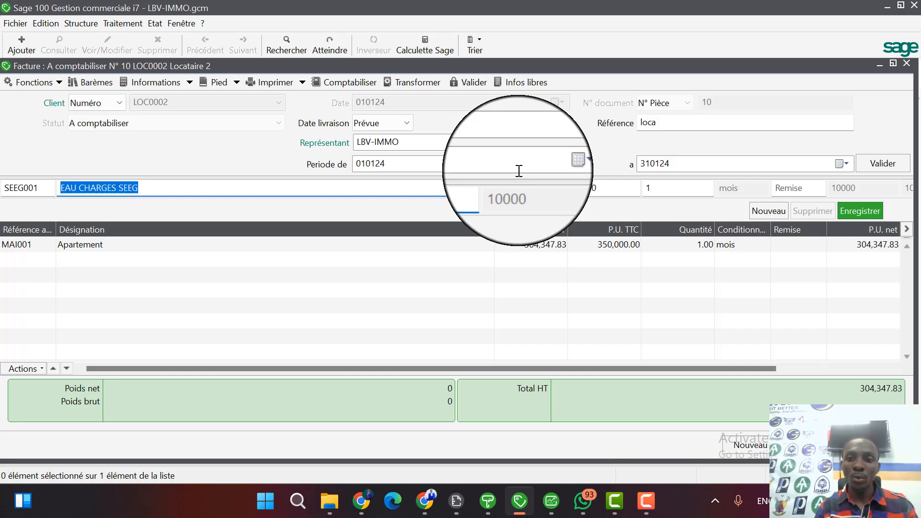
click(616, 186)
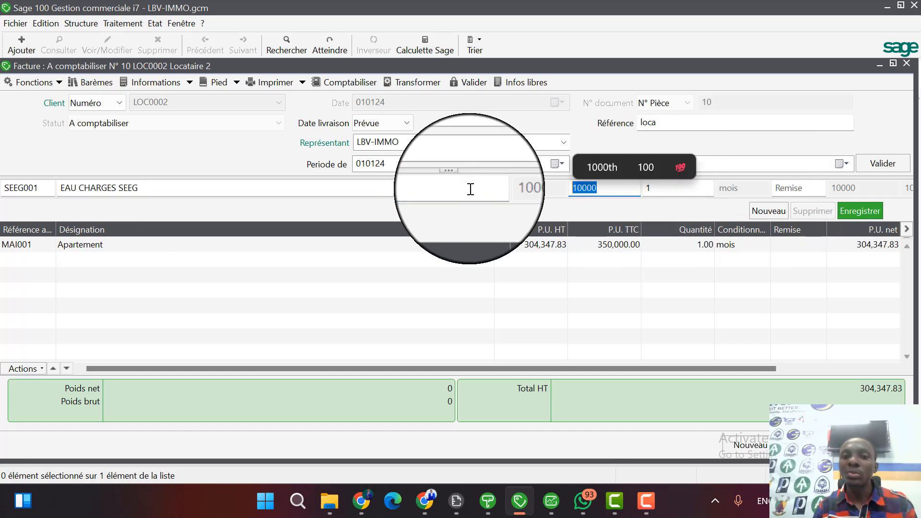
click(867, 214)
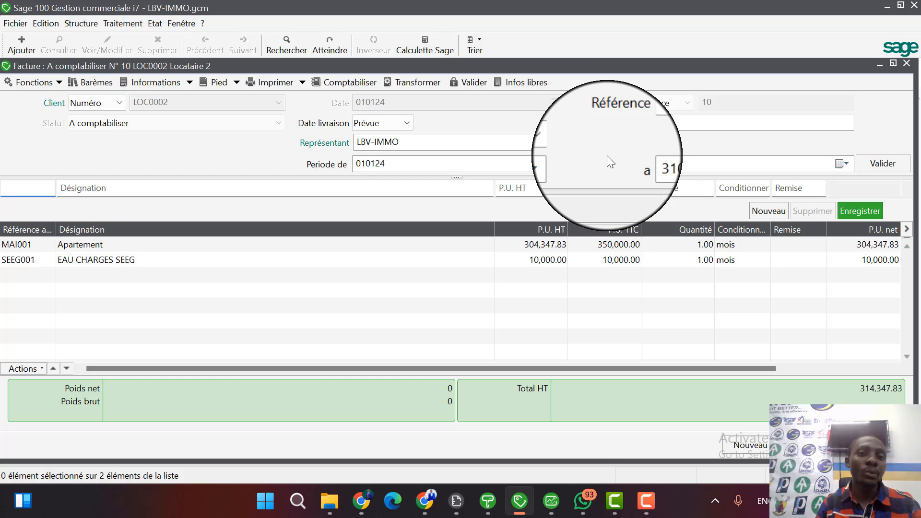
Preview the invoice with the FORMAT CLIENT.bgc print model, and examine the tenant's rent receipt and net amount payable.
click(272, 82)
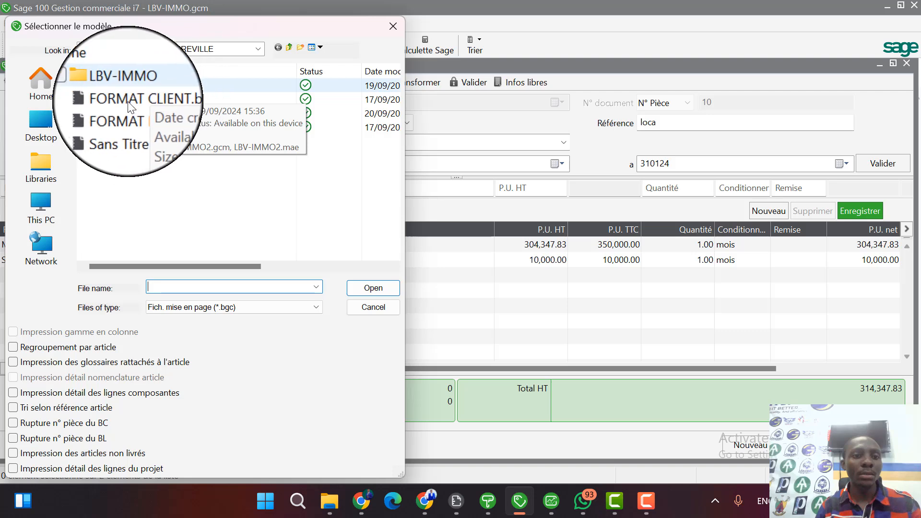
click(139, 99)
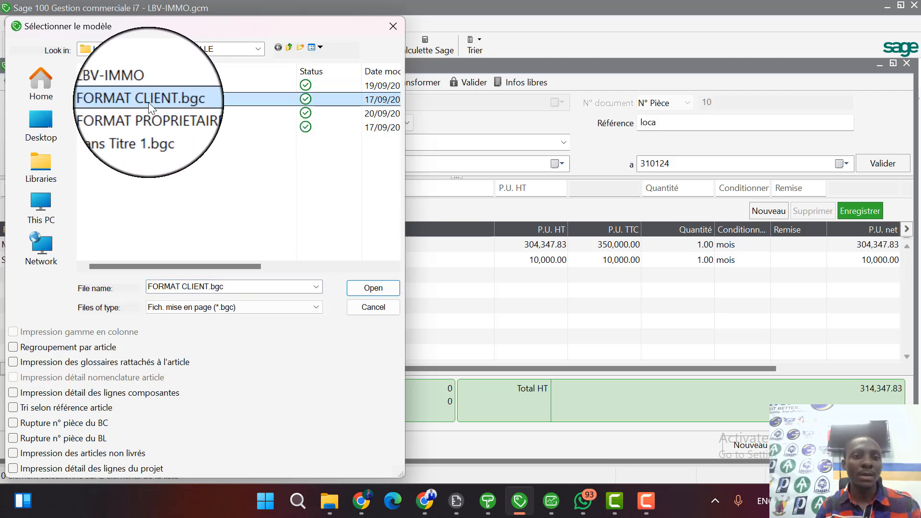
click(150, 113)
click(142, 100)
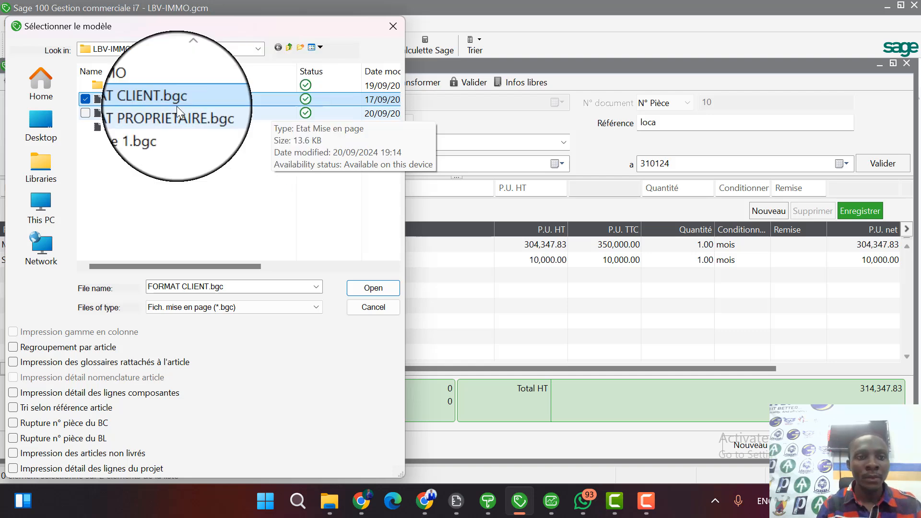
double_click(129, 102)
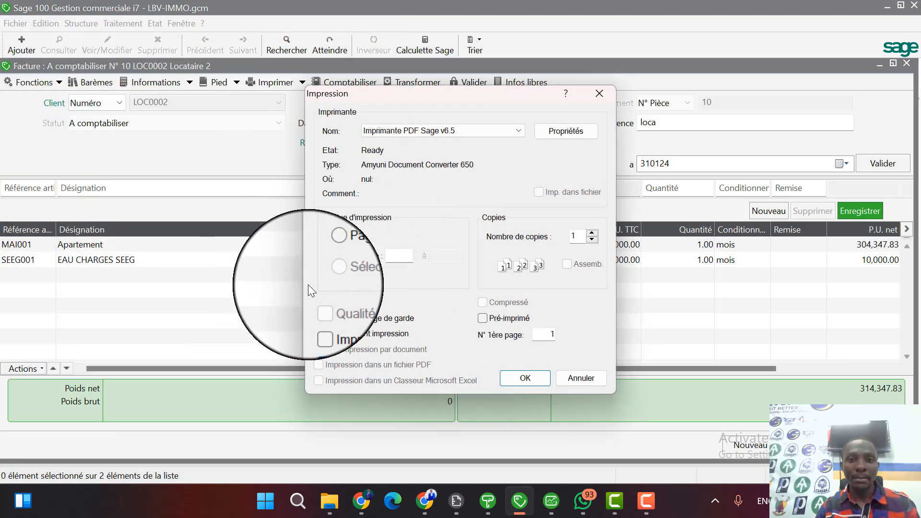
click(547, 379)
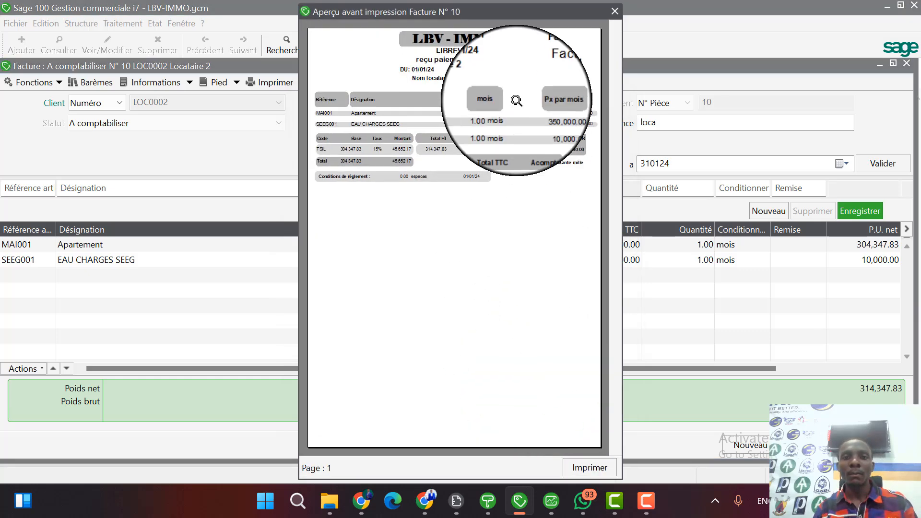
click(515, 94)
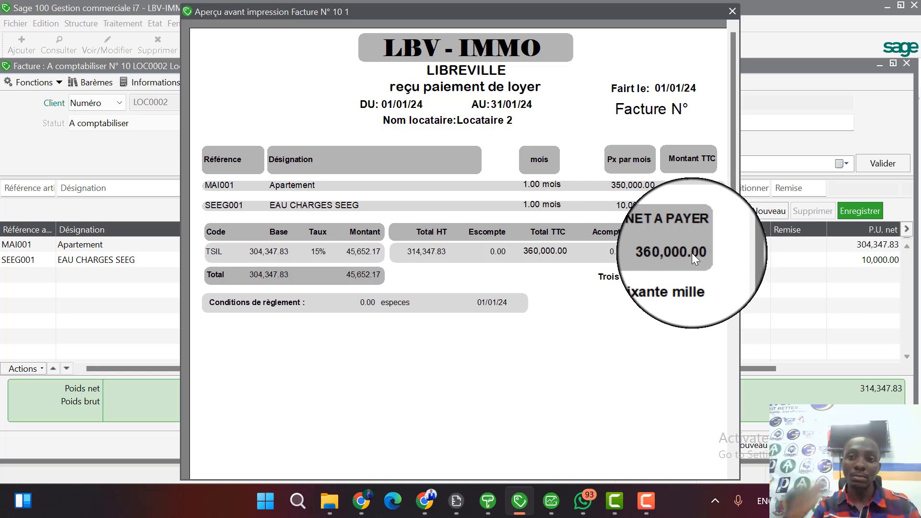
scroll(668, 306, down, 3)
scroll(665, 303, up, 3)
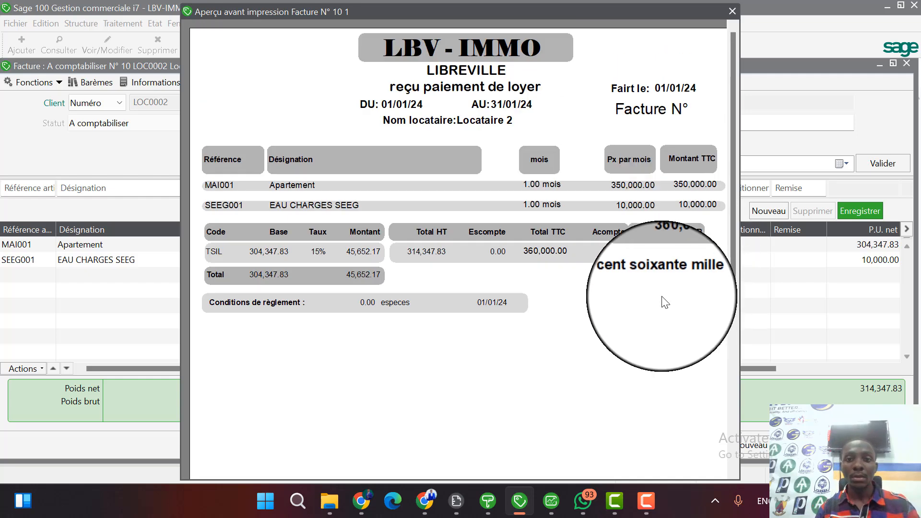
click(619, 272)
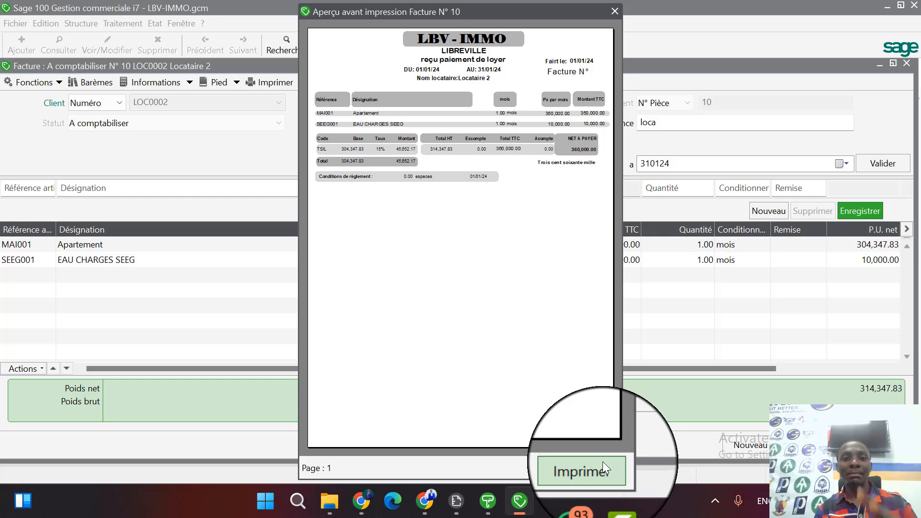
click(615, 11)
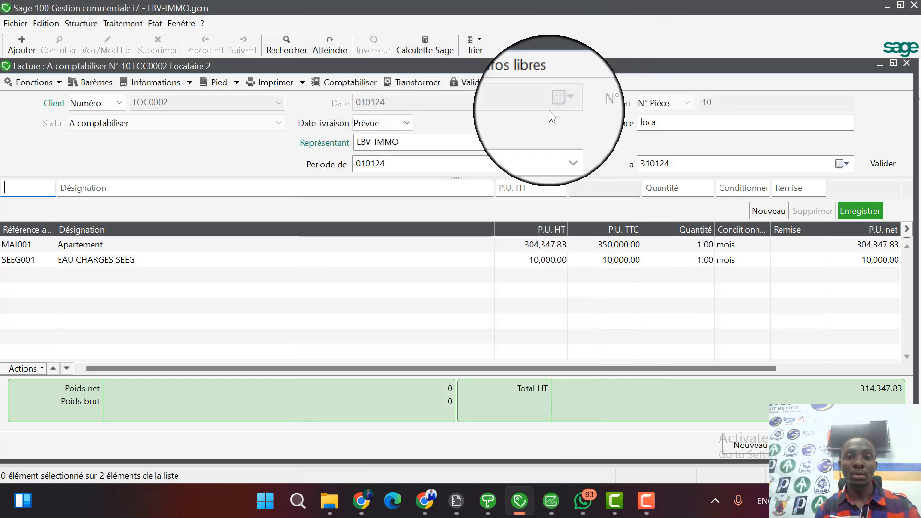
Try the PDF file output option for printing the invoice with the FORMAT CLIENT.bgc model, and cancel the print.
click(283, 75)
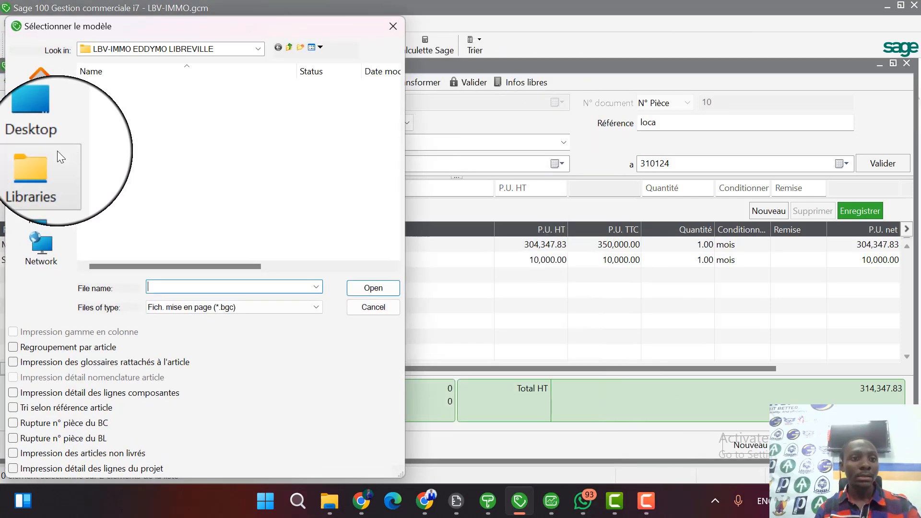
click(135, 99)
click(137, 100)
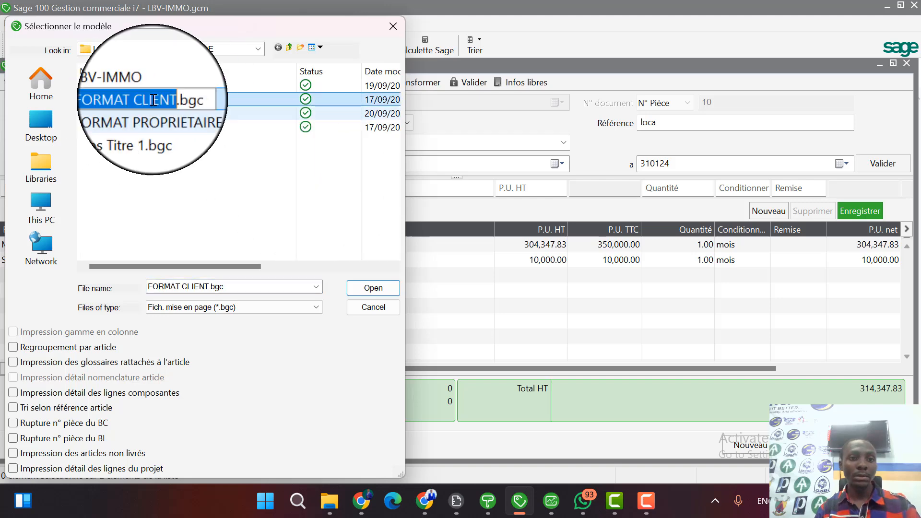
click(379, 286)
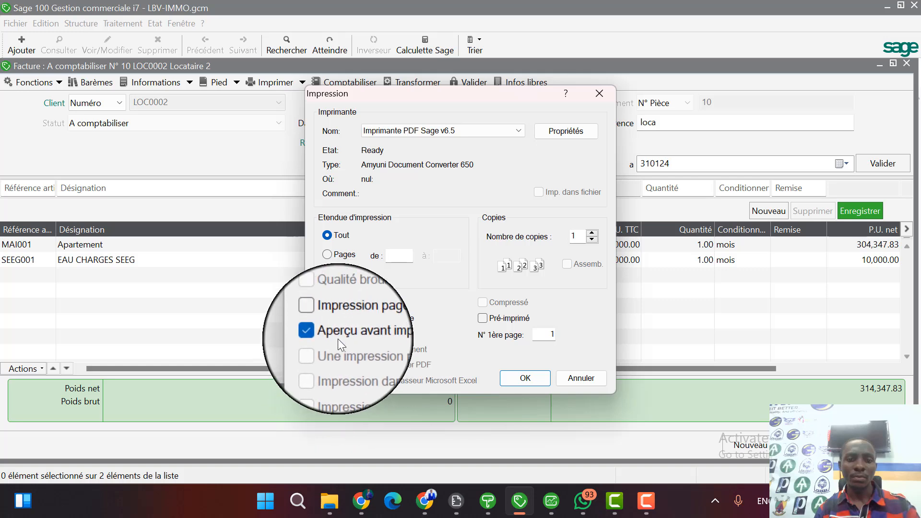
click(338, 363)
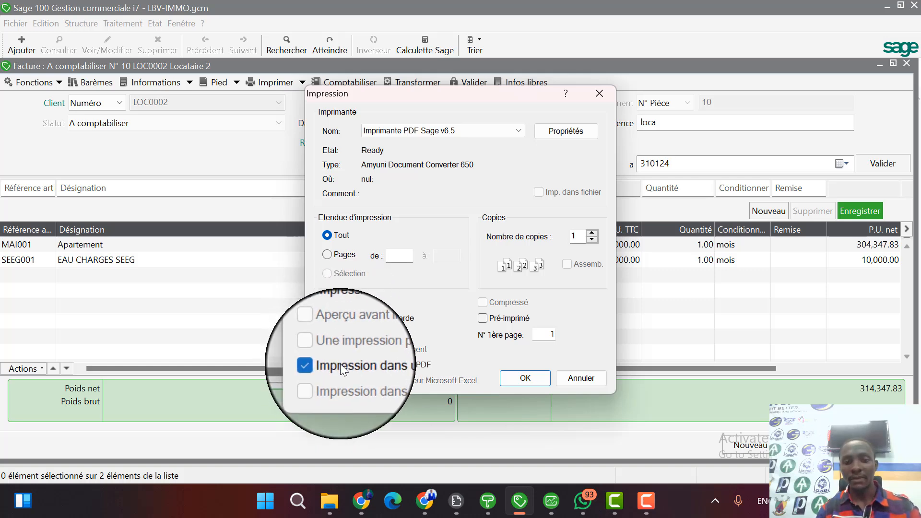
click(340, 364)
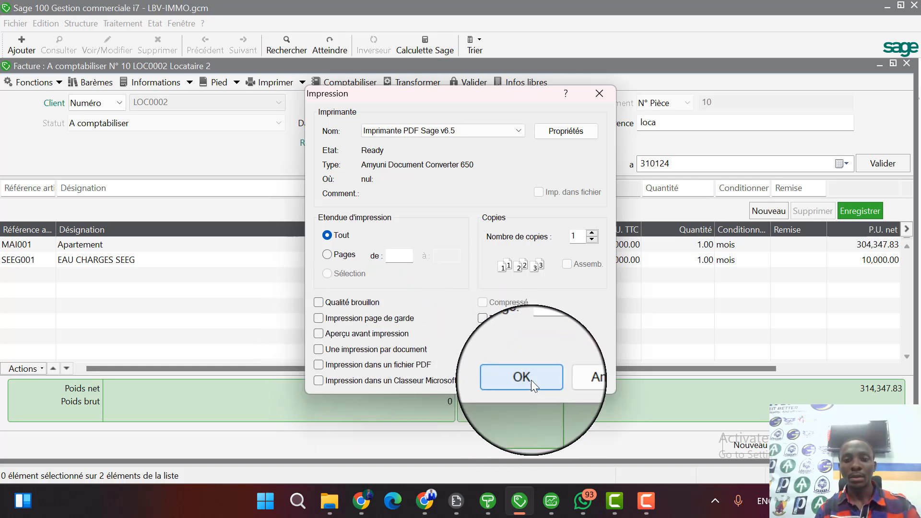
click(597, 93)
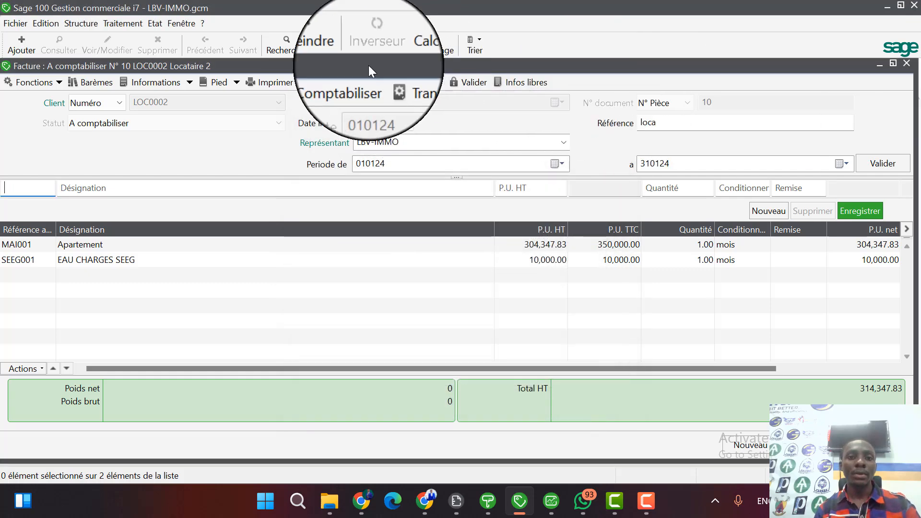
Preview the invoice with the FORMAT PROPRIETAIRE.bgc model, examine the owner's commission and tax deductions, and return to the sales documents list.
click(280, 80)
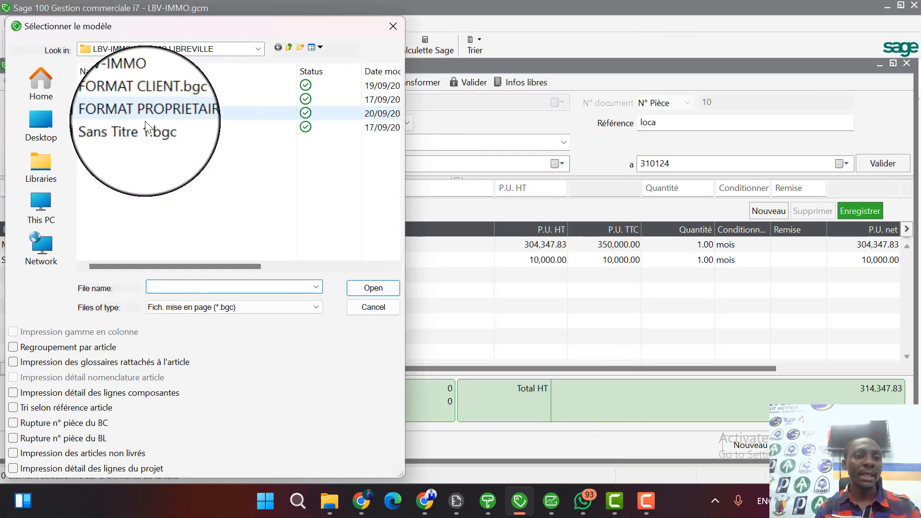
double_click(172, 116)
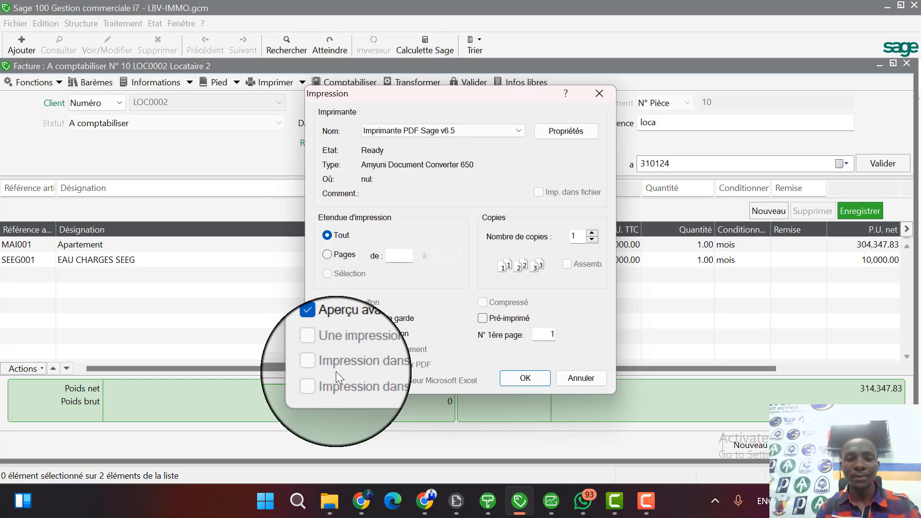
click(540, 376)
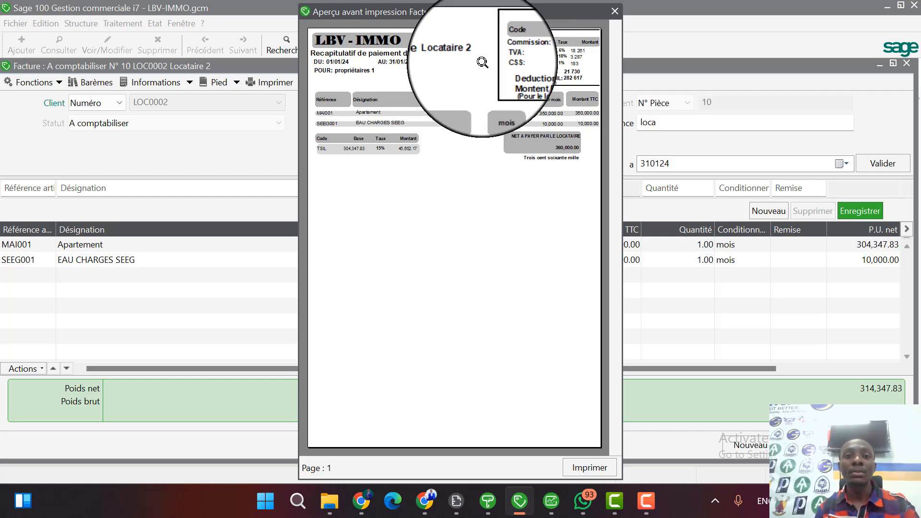
click(486, 67)
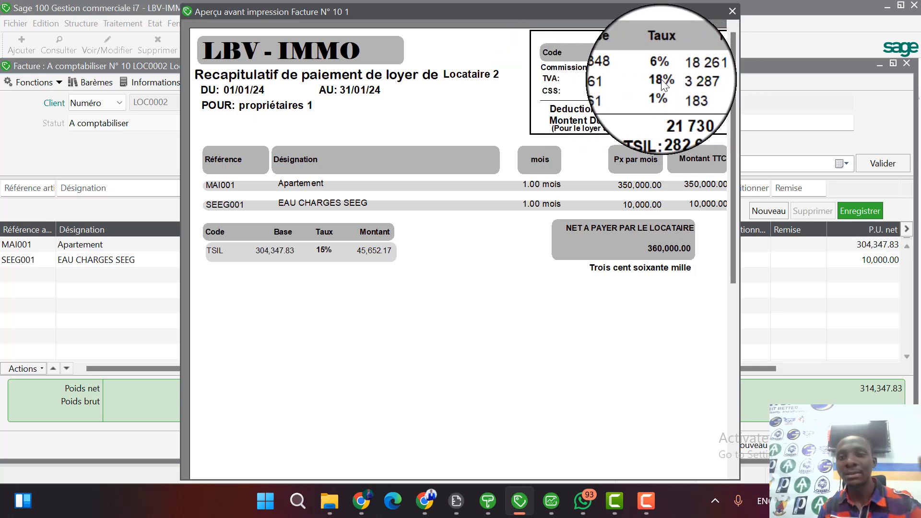
click(663, 84)
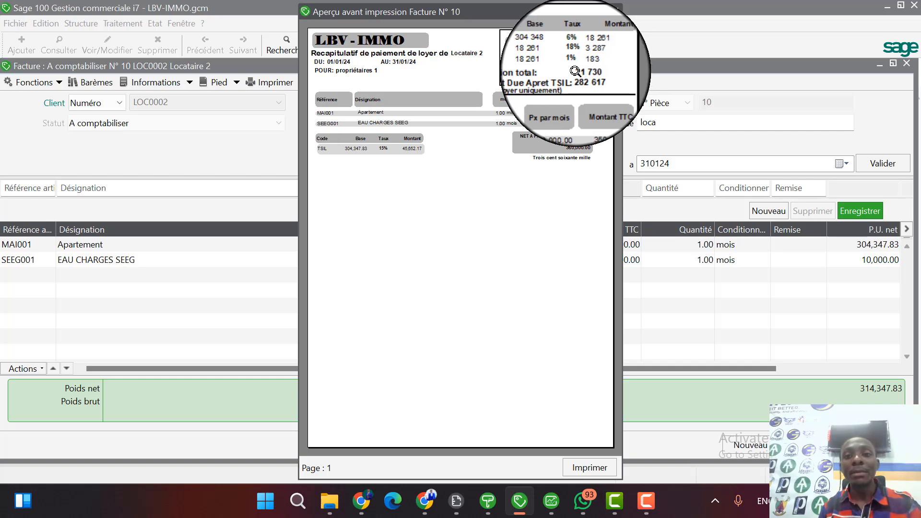
click(574, 73)
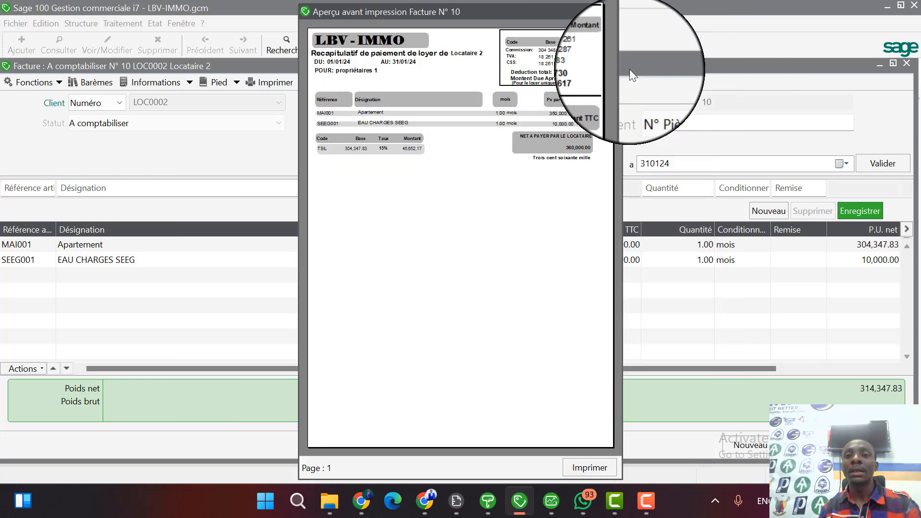
click(614, 67)
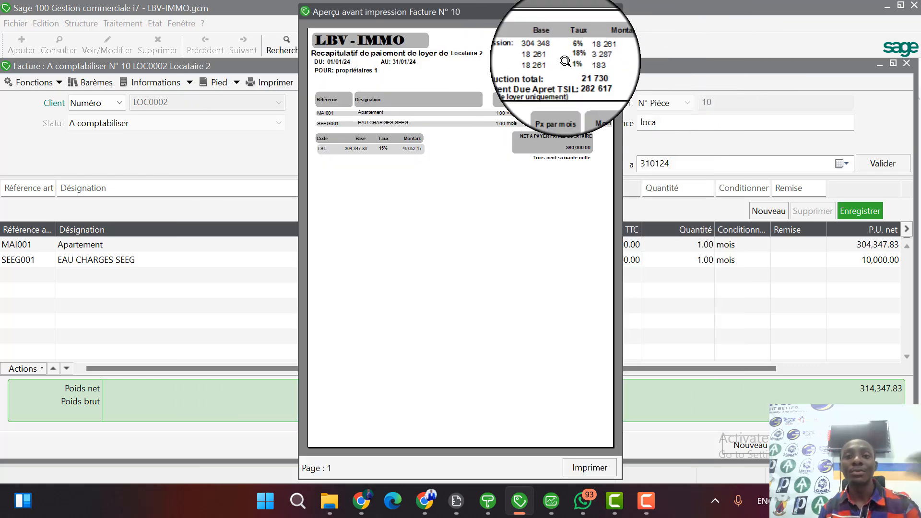
click(588, 79)
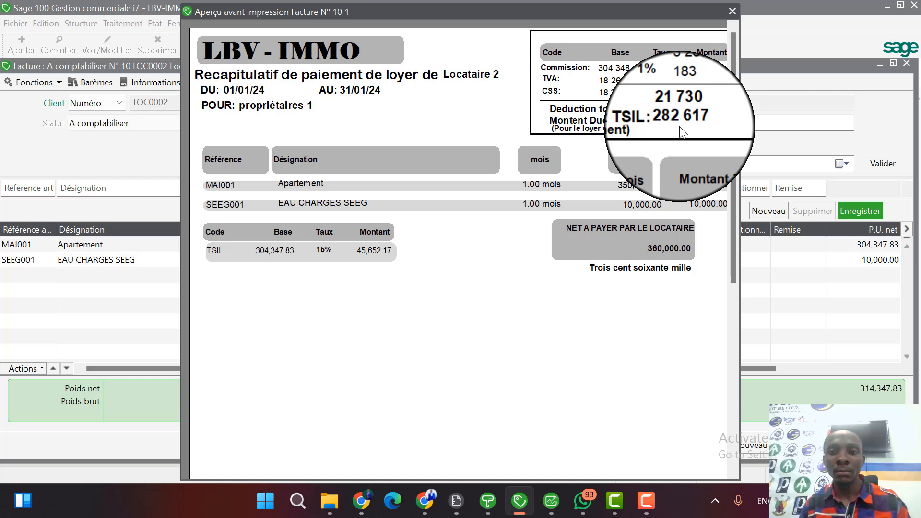
key(Escape)
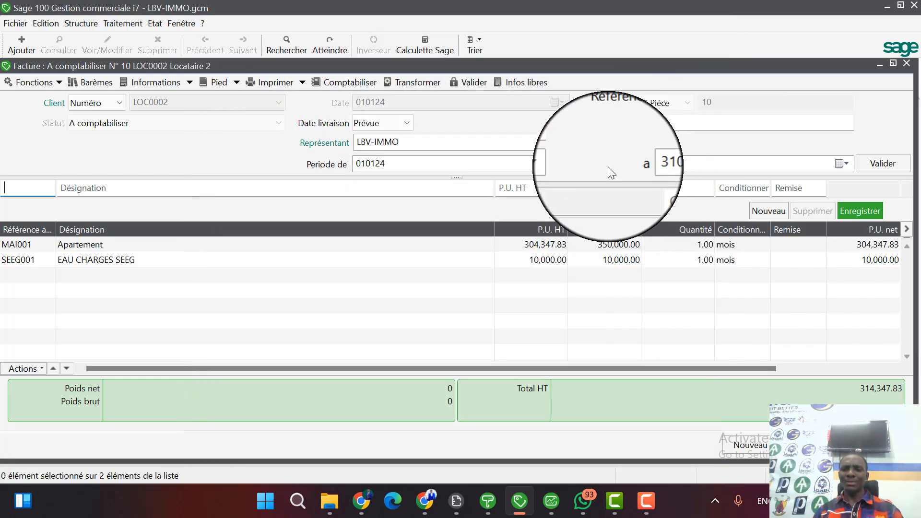
key(Escape)
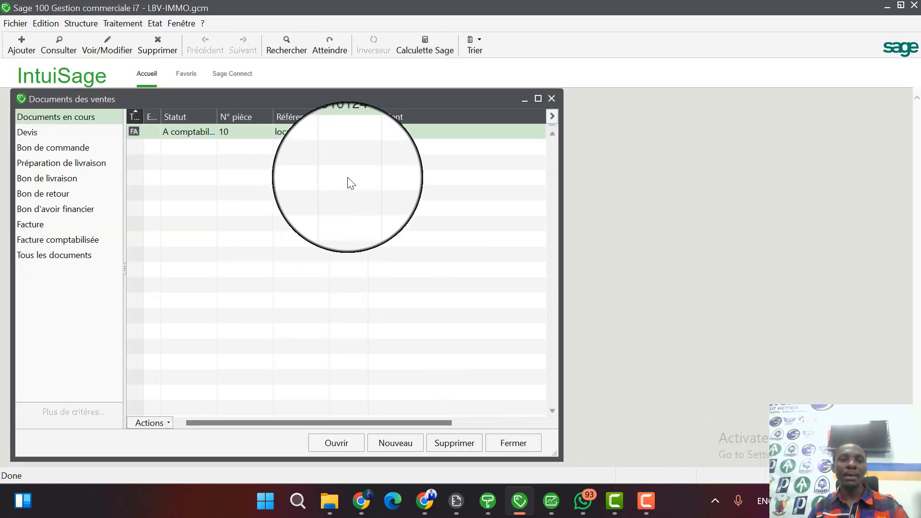
Open the LOC0002 invoice's cash settlement entry and set the counterpart due date to 020124.
click(348, 133)
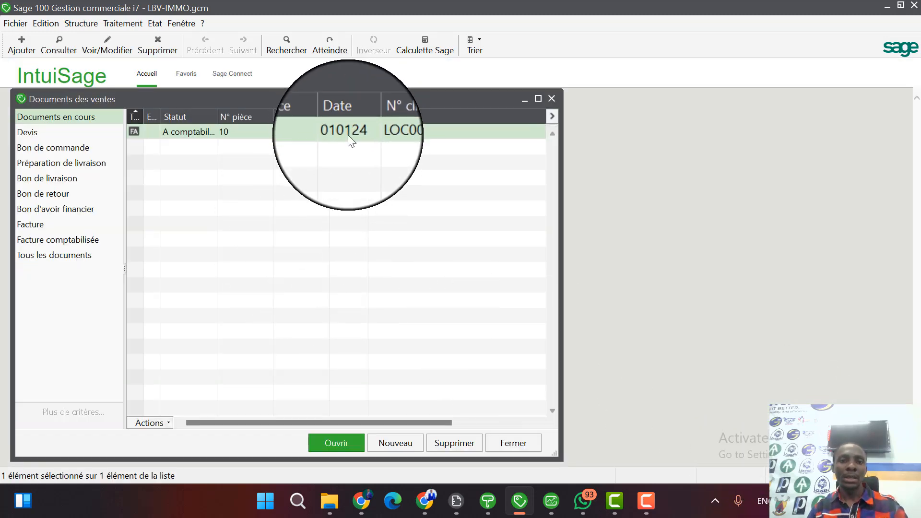
double_click(347, 135)
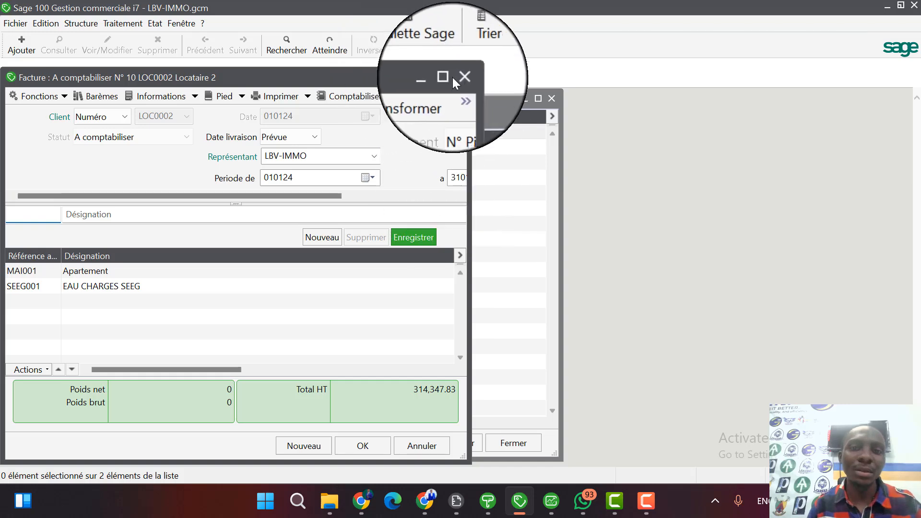
click(444, 78)
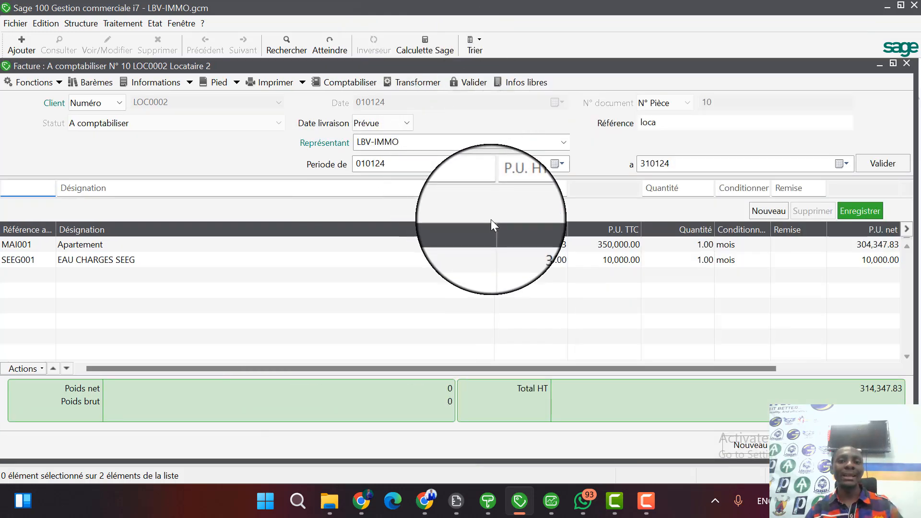
click(242, 82)
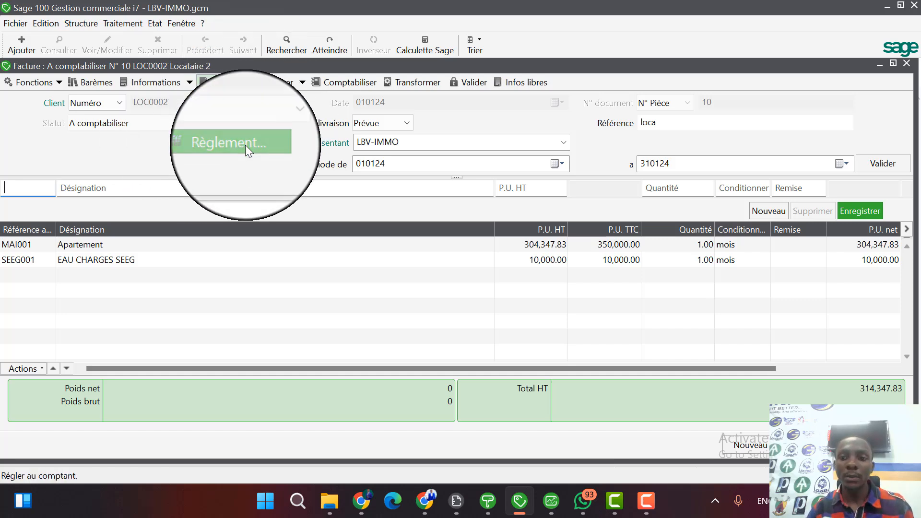
click(246, 145)
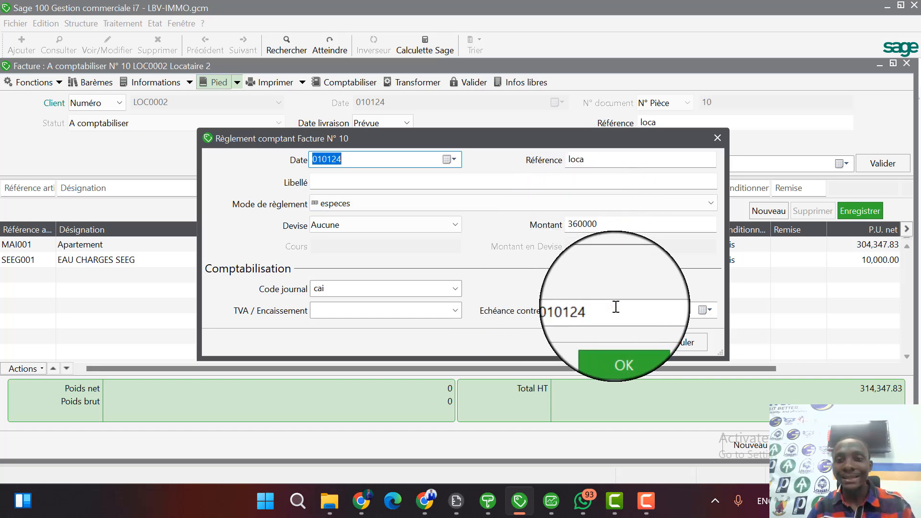
click(704, 311)
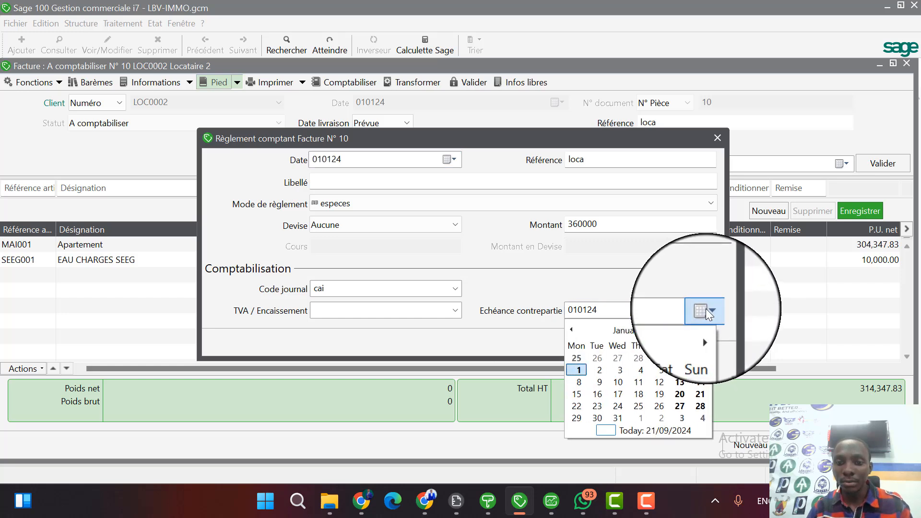
click(606, 370)
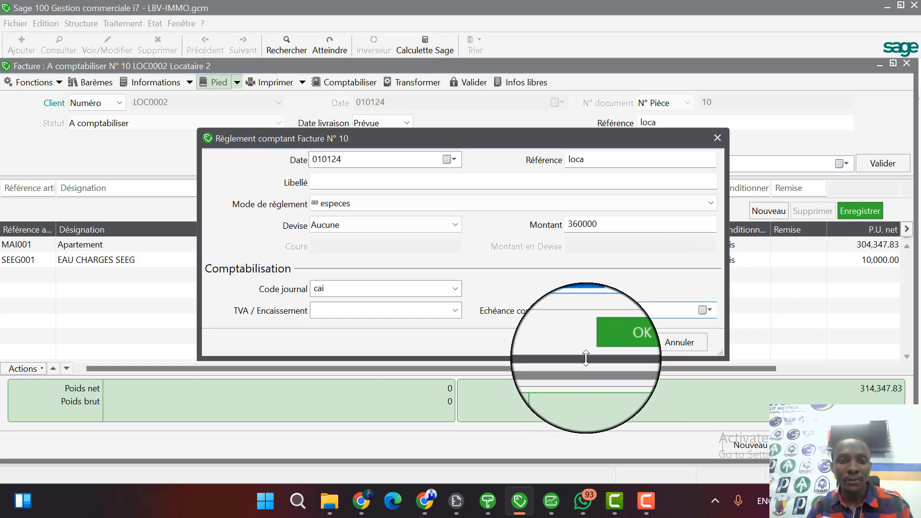
Keep especes as the payment method, label the settlement "paiement complet", and save it.
click(343, 200)
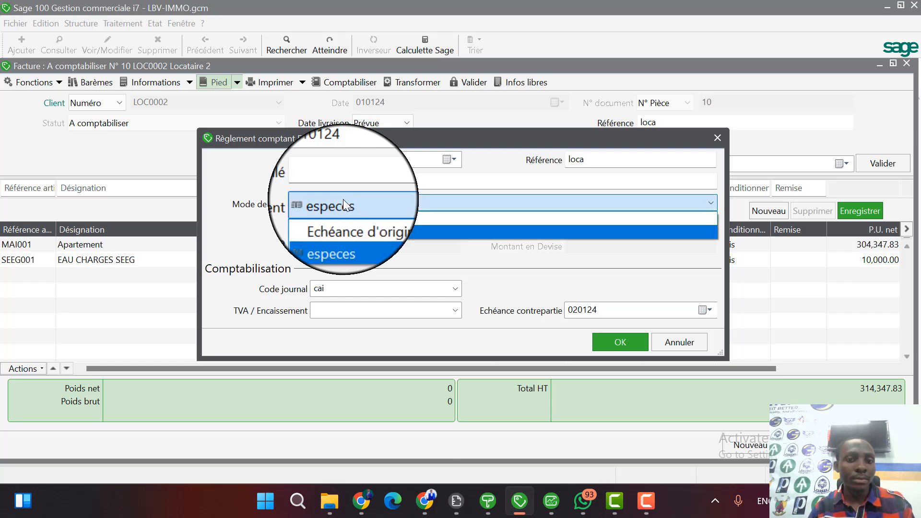
click(343, 200)
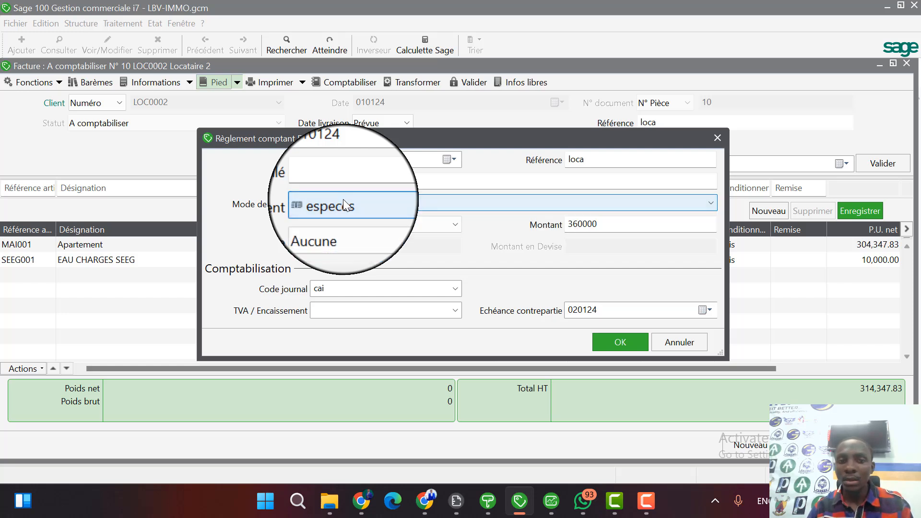
click(579, 177)
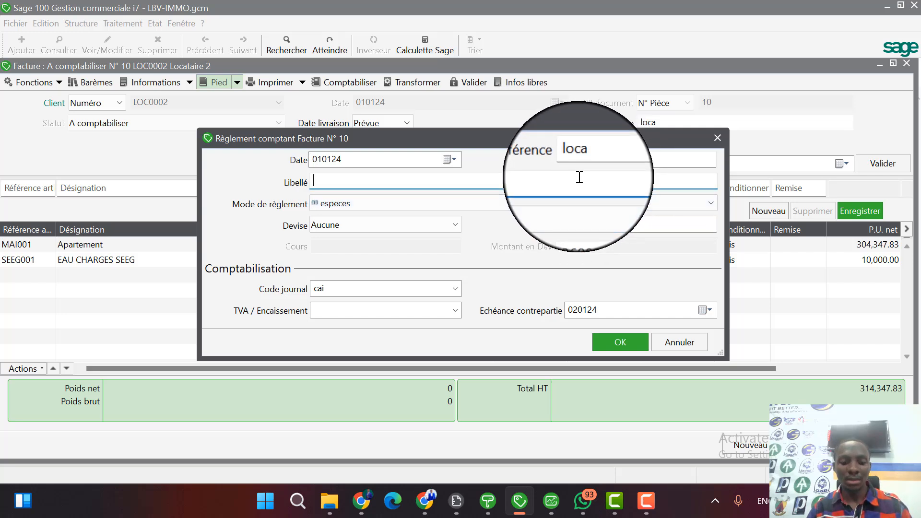
text(paiment c)
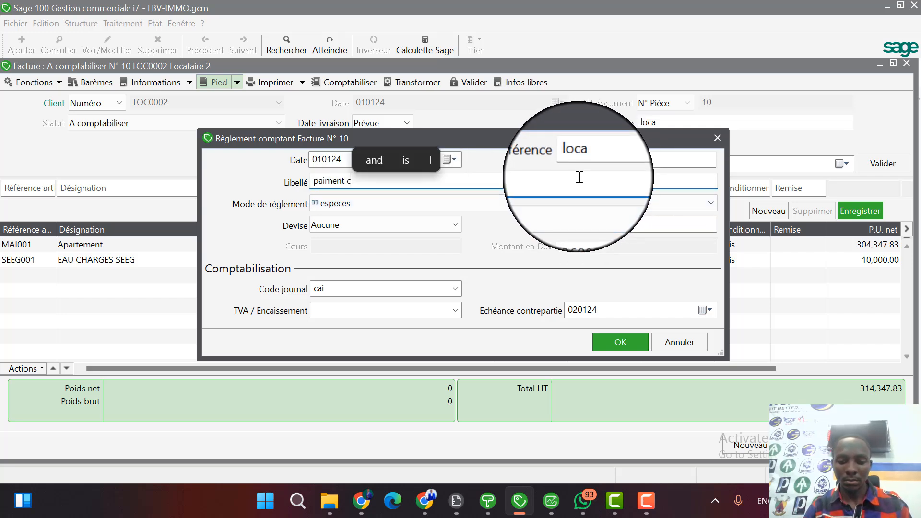
text(omplet)
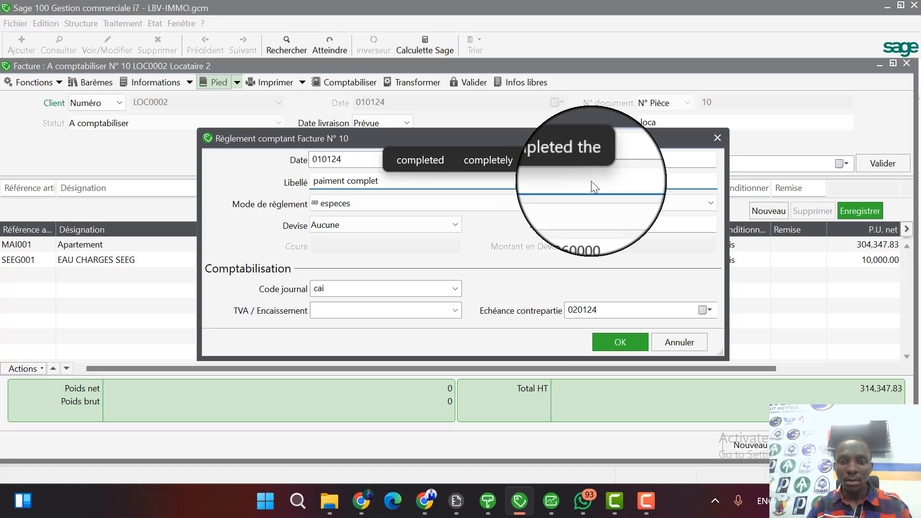
click(332, 186)
text(e)
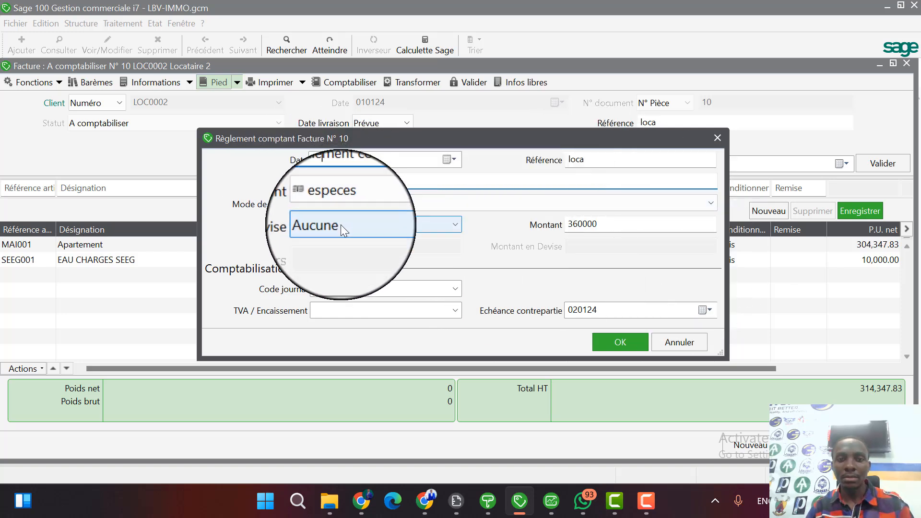
click(622, 344)
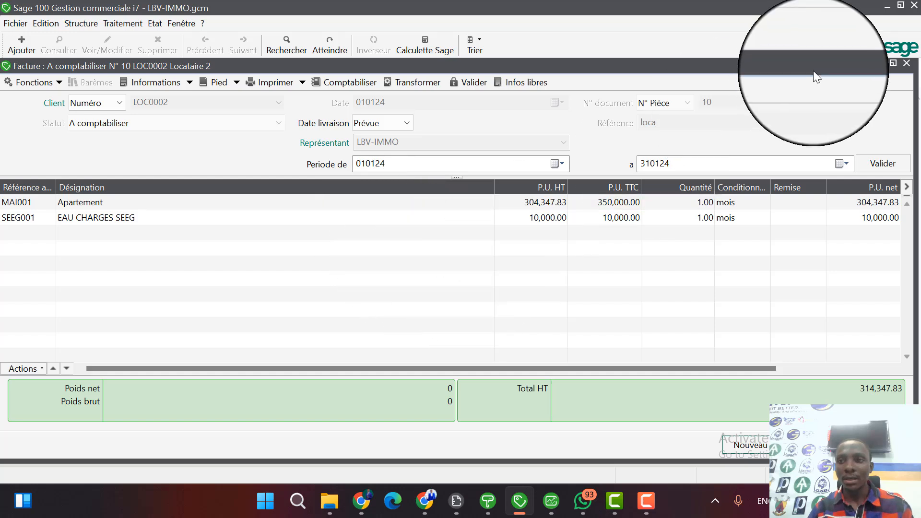
Recheck the invoice's settlement option, print the invoice to preview with the FORMAT CLIENT.bgc model, and close the invoice.
click(239, 88)
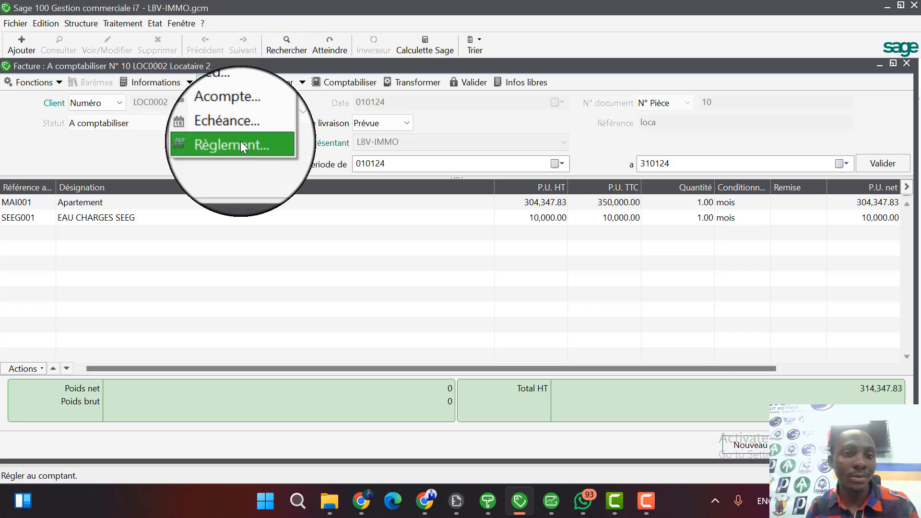
click(240, 141)
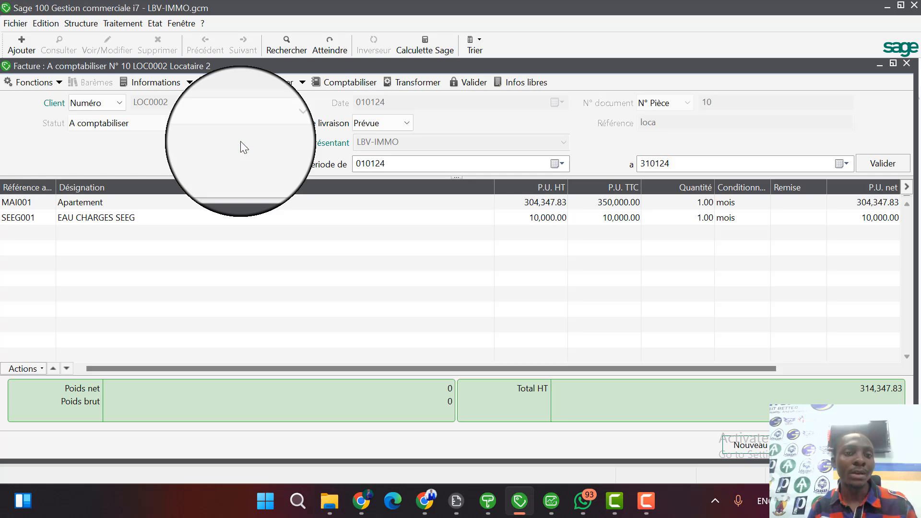
click(267, 82)
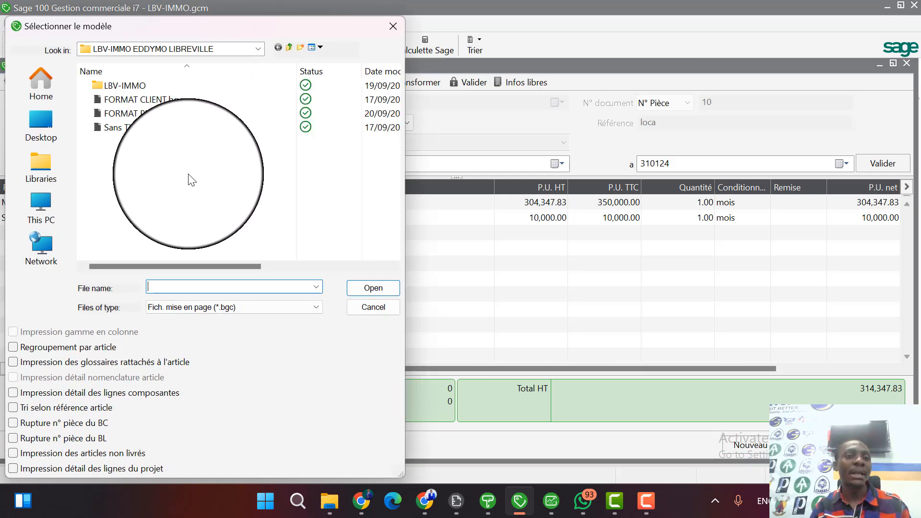
double_click(165, 99)
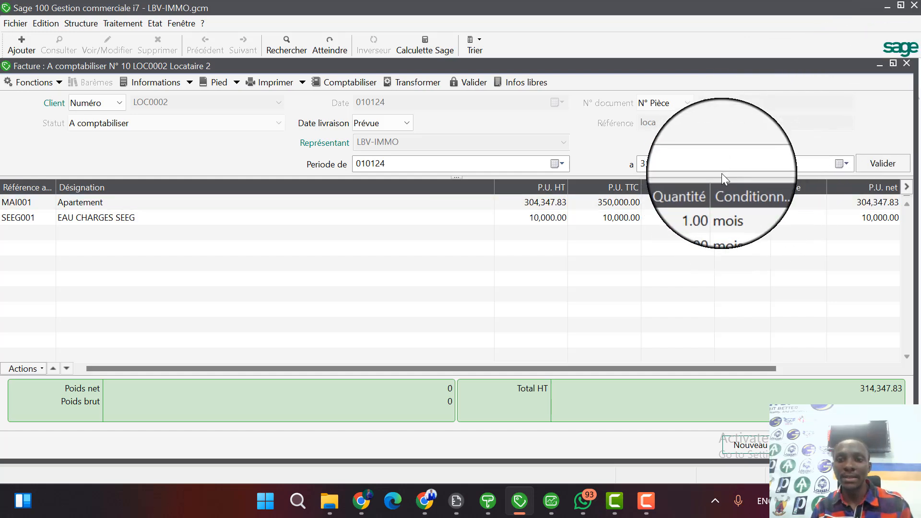
click(913, 67)
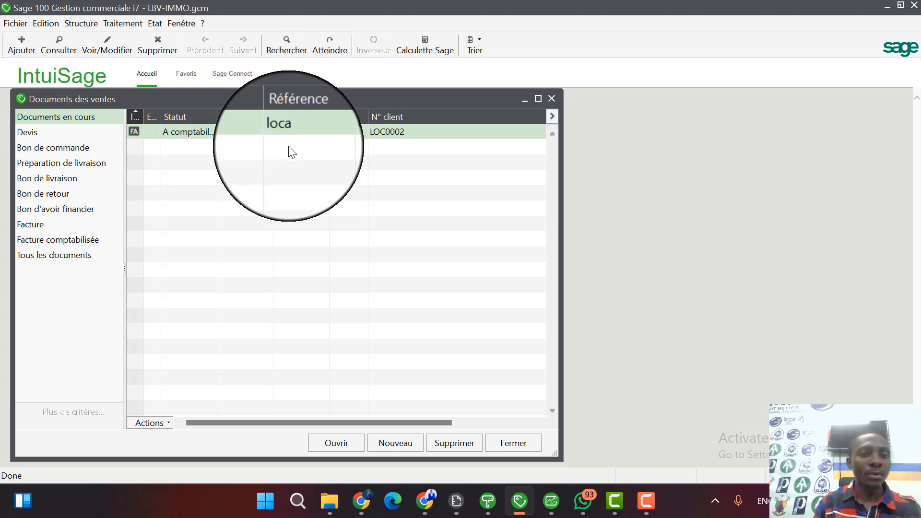
Start a representatives' commission report limited to the Commission Agance scale and the representative LBV-IMMO.
click(157, 23)
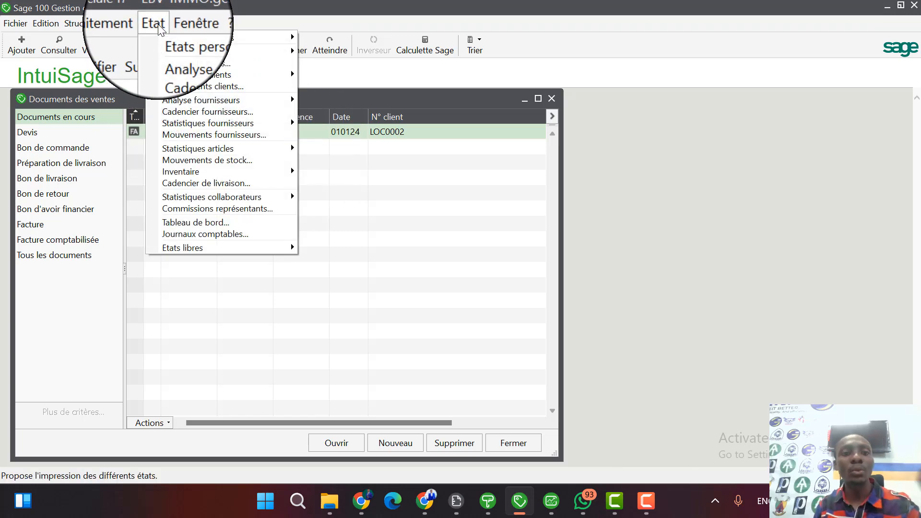
click(206, 212)
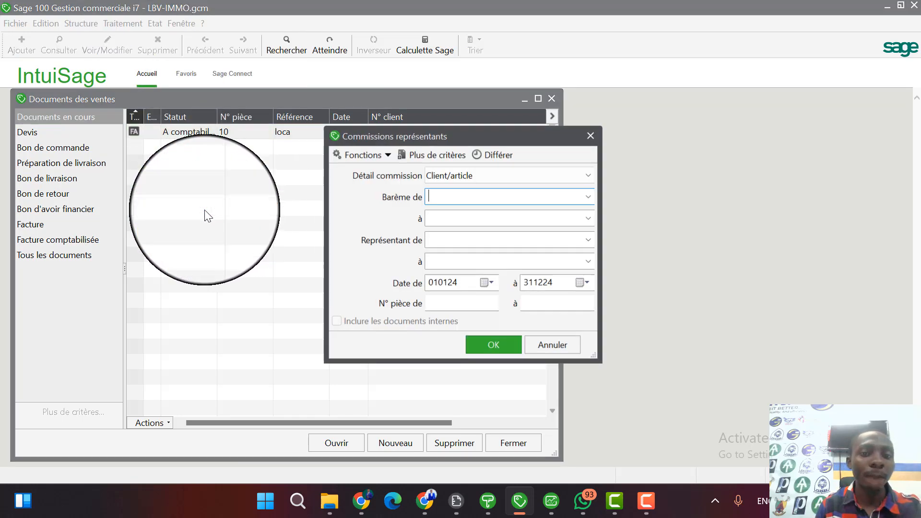
click(589, 195)
click(539, 201)
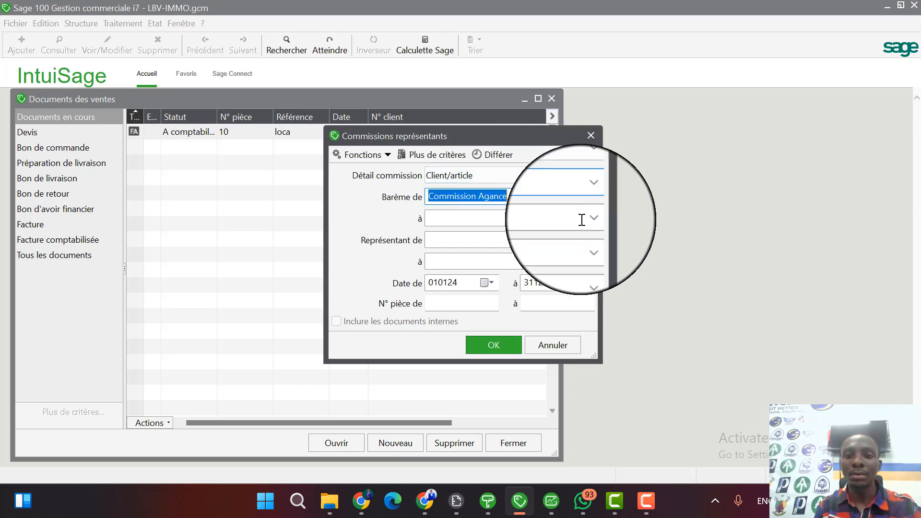
click(593, 220)
click(540, 223)
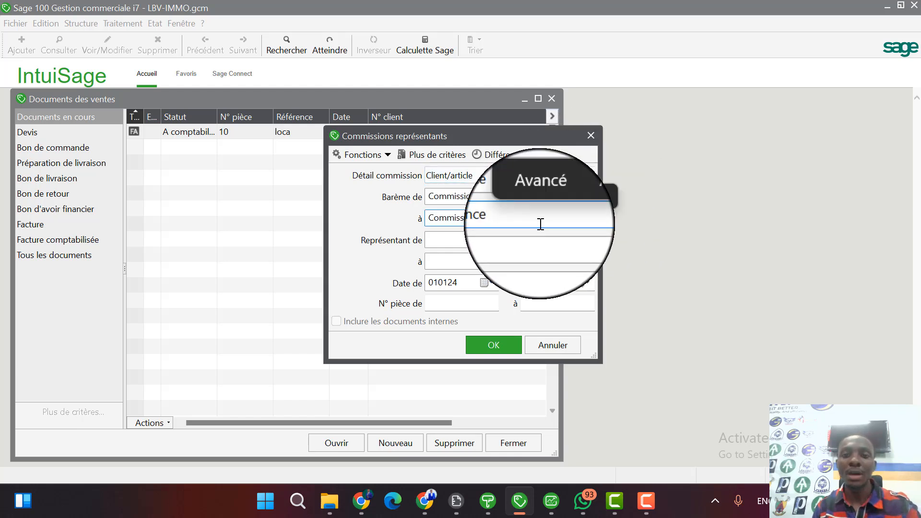
click(593, 240)
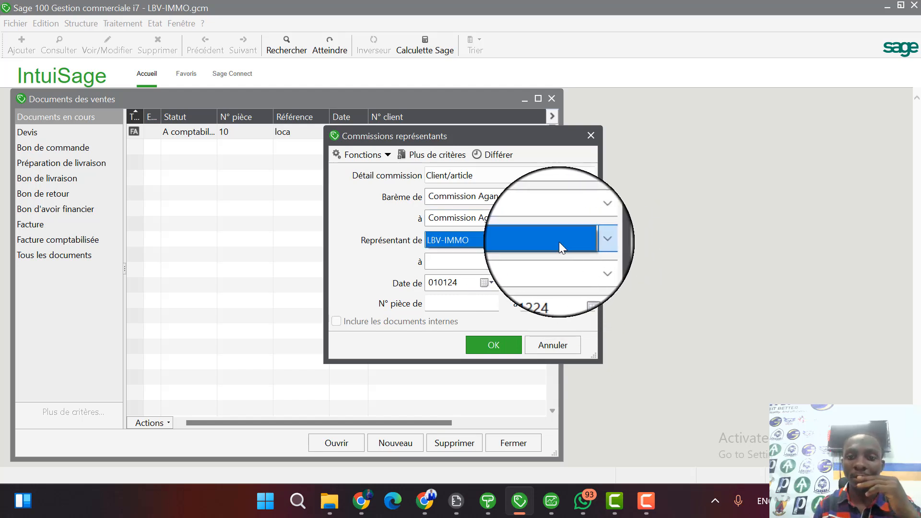
click(589, 262)
click(539, 262)
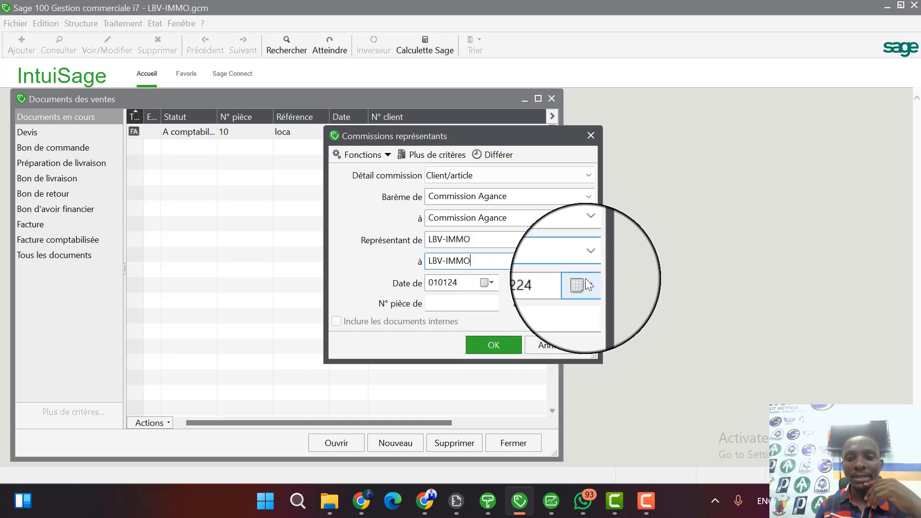
End the commission report period on 310124, preview the report to examine the commission calculation, and close the preview.
click(586, 281)
click(594, 303)
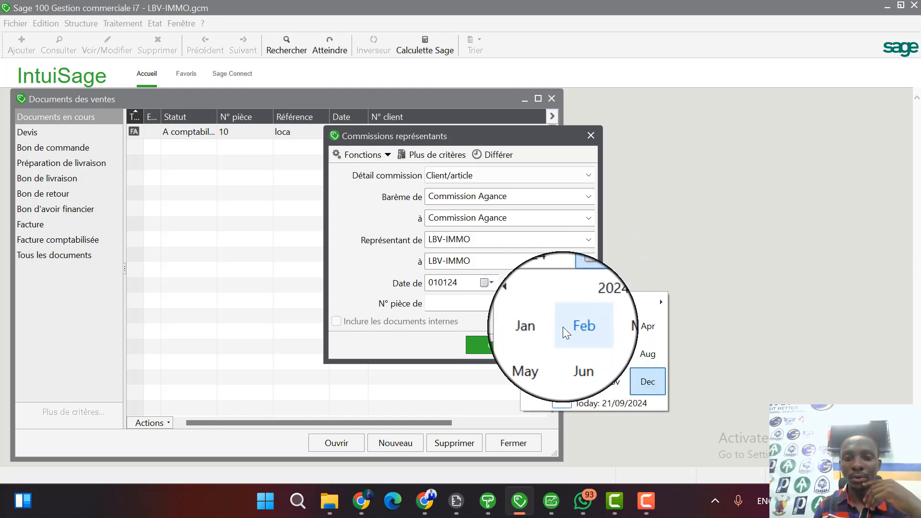
click(539, 326)
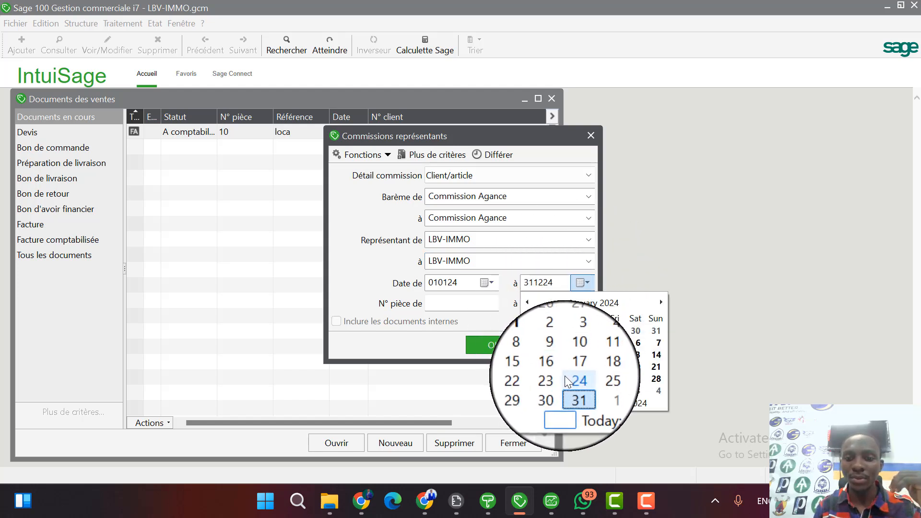
click(574, 390)
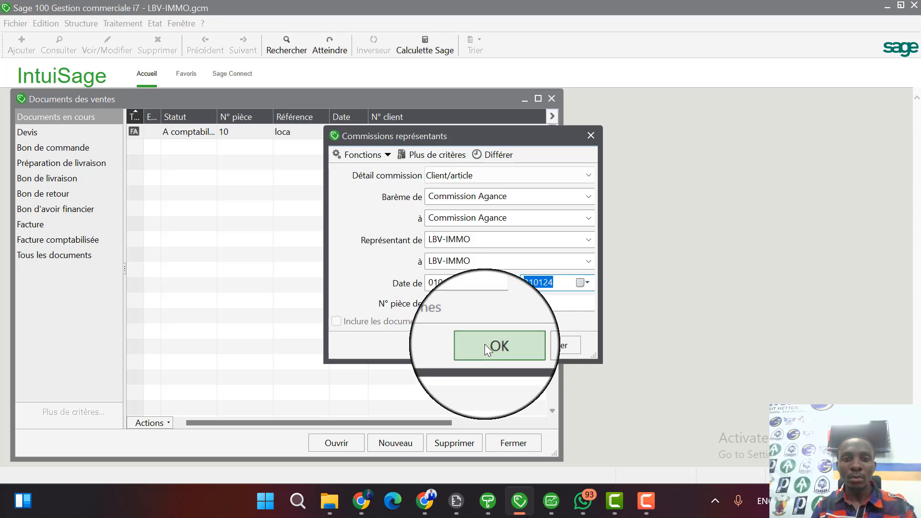
click(484, 344)
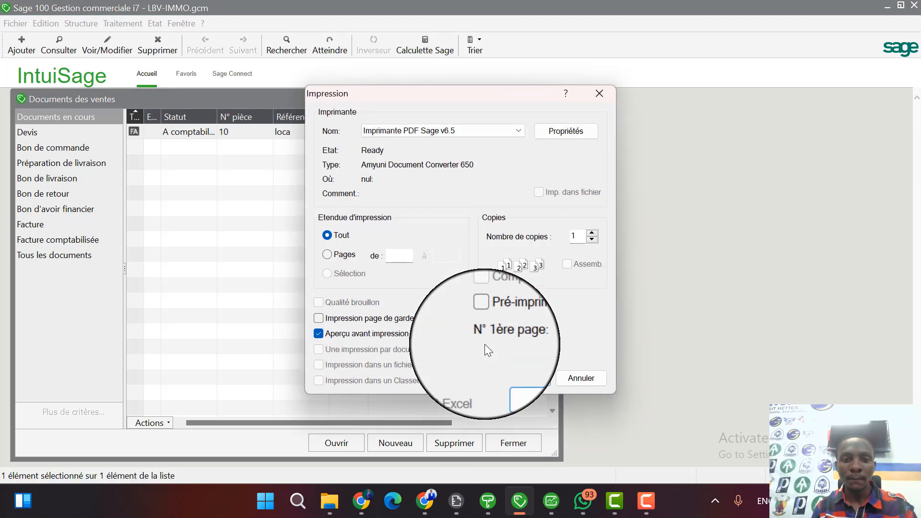
click(533, 381)
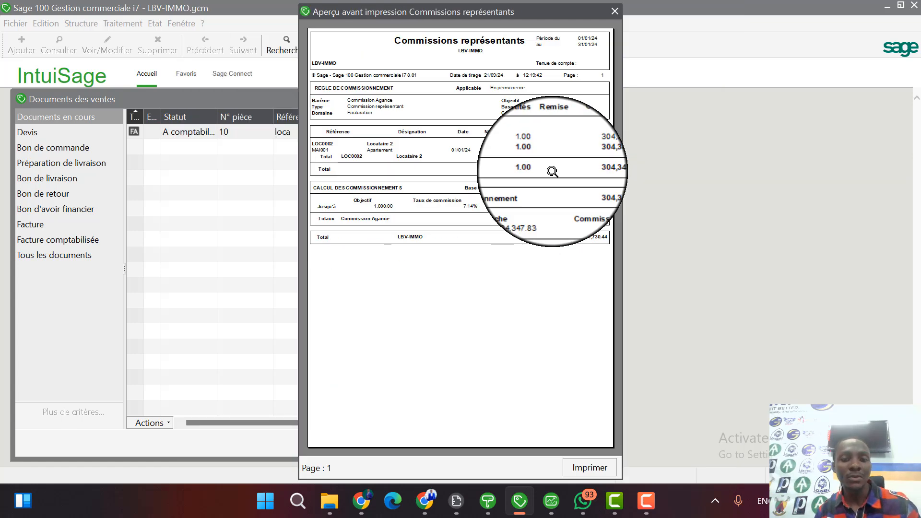
key(Escape)
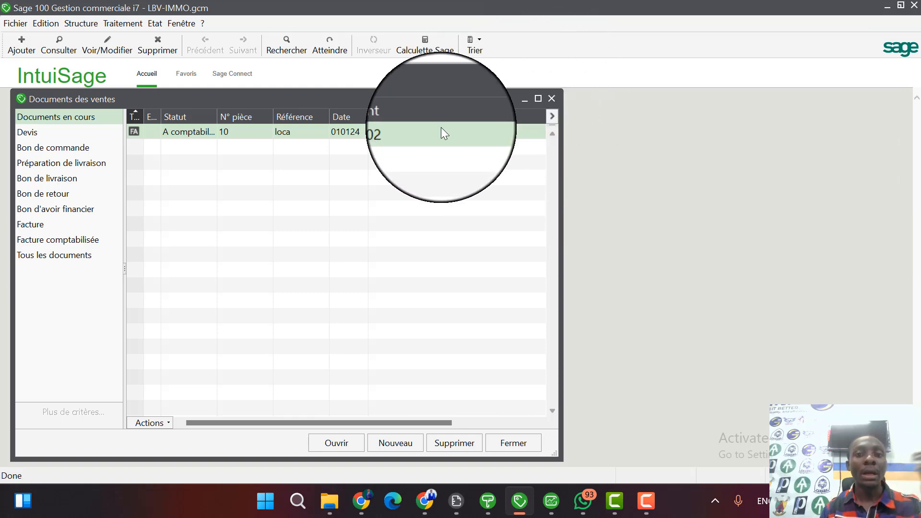
Start a representatives' commission report from the Commission Agance scale, with the period ending on 31 January 2024.
click(155, 23)
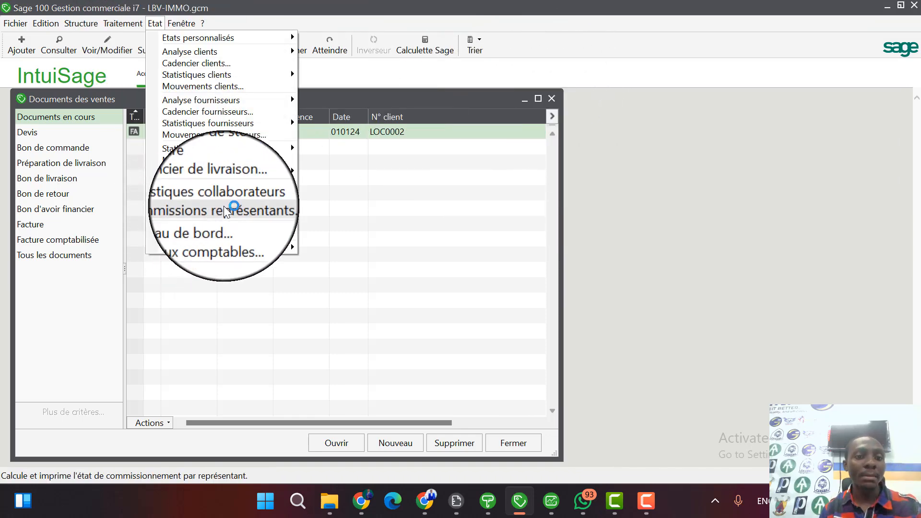
click(258, 208)
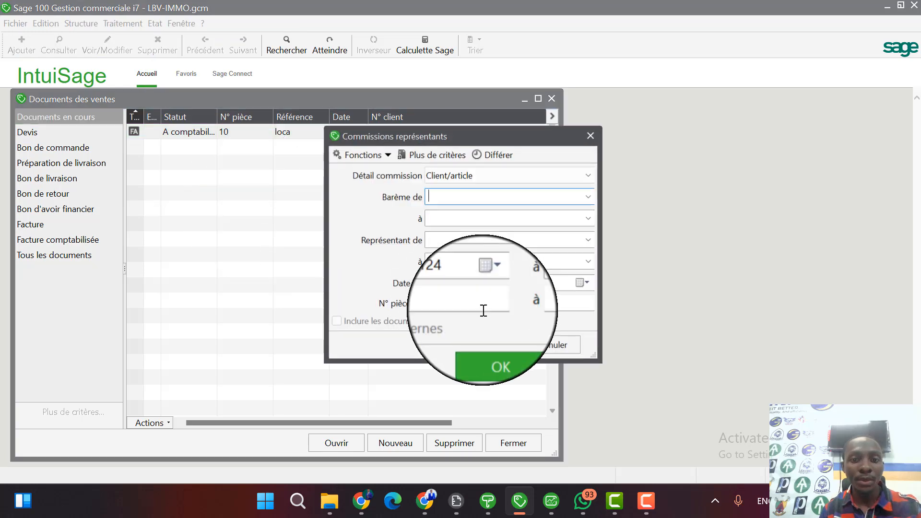
click(594, 199)
click(555, 197)
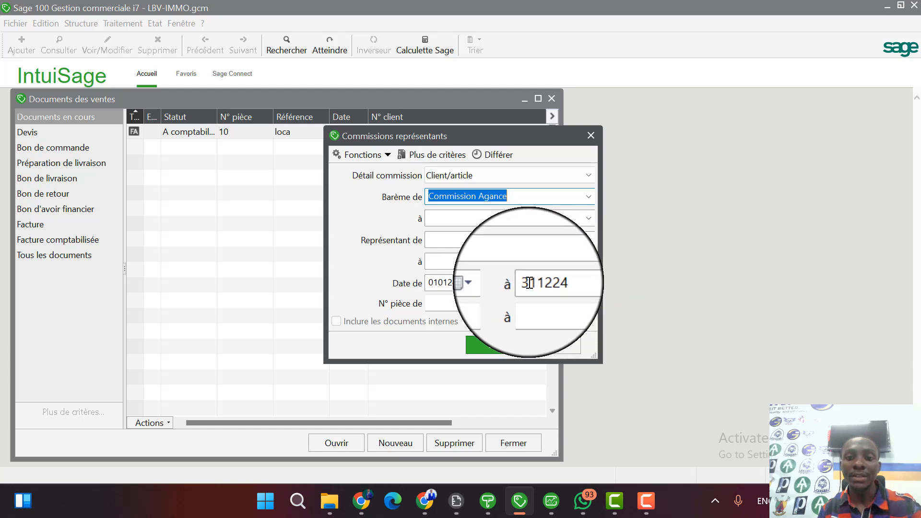
click(588, 282)
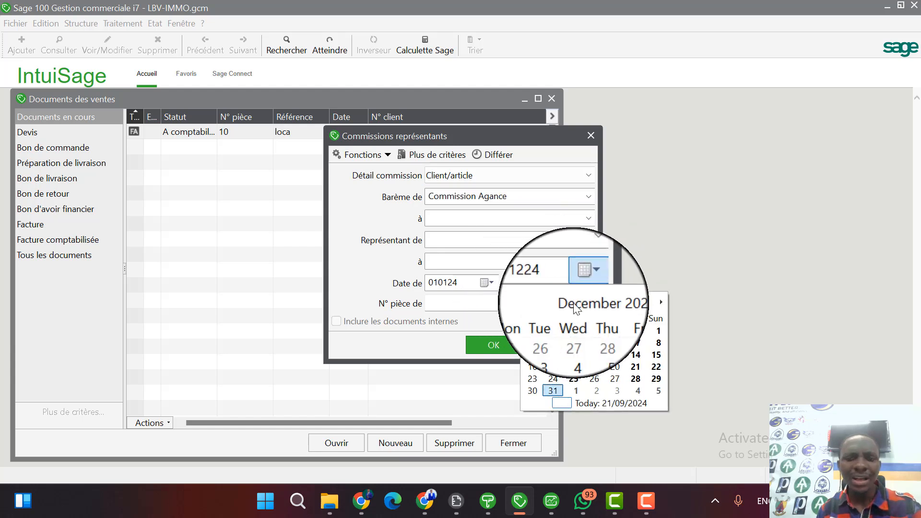
click(574, 303)
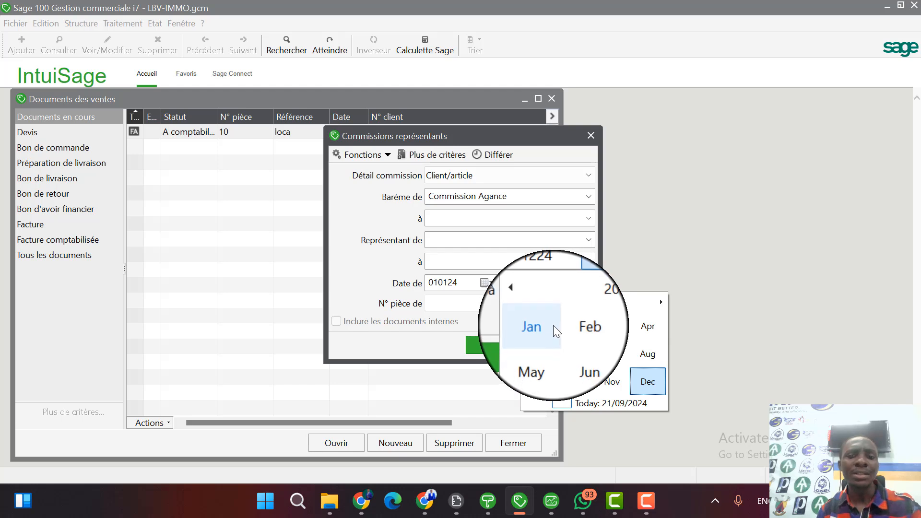
click(542, 327)
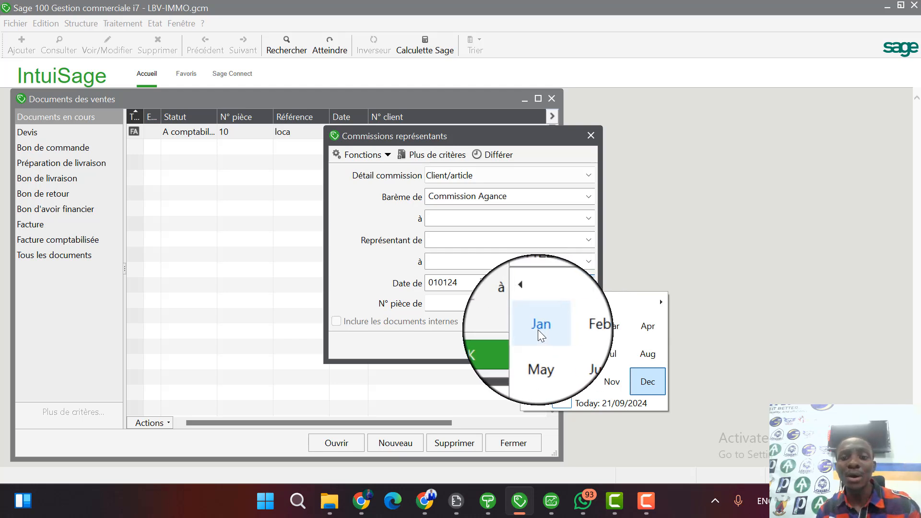
click(573, 381)
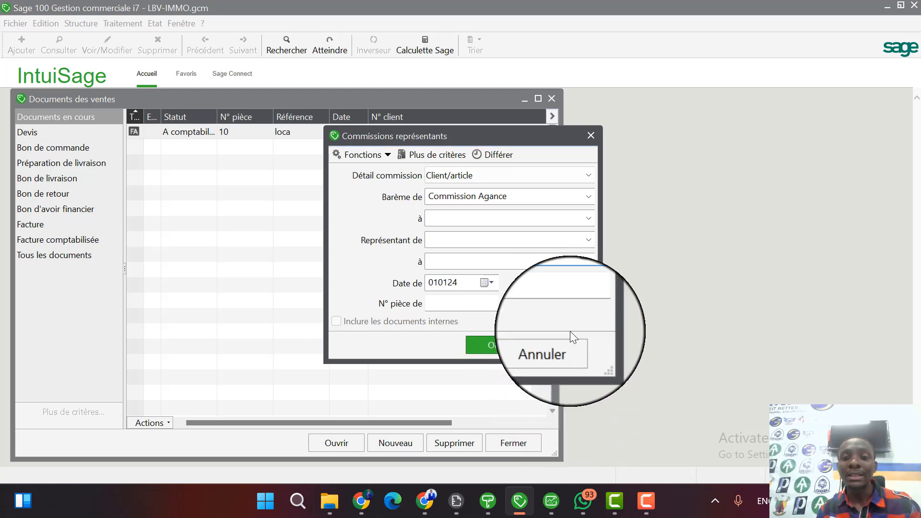
Preview the commission report before printing, examine its commission calculation, and close the preview.
click(497, 350)
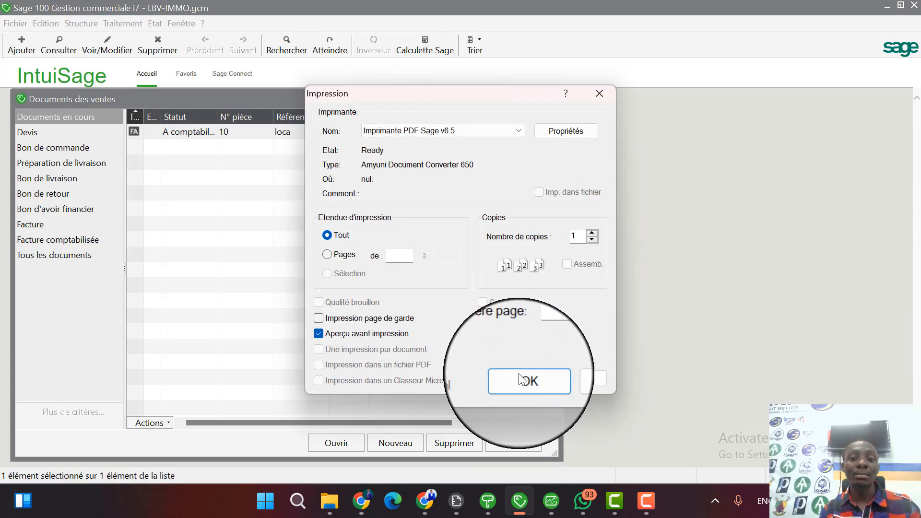
click(526, 373)
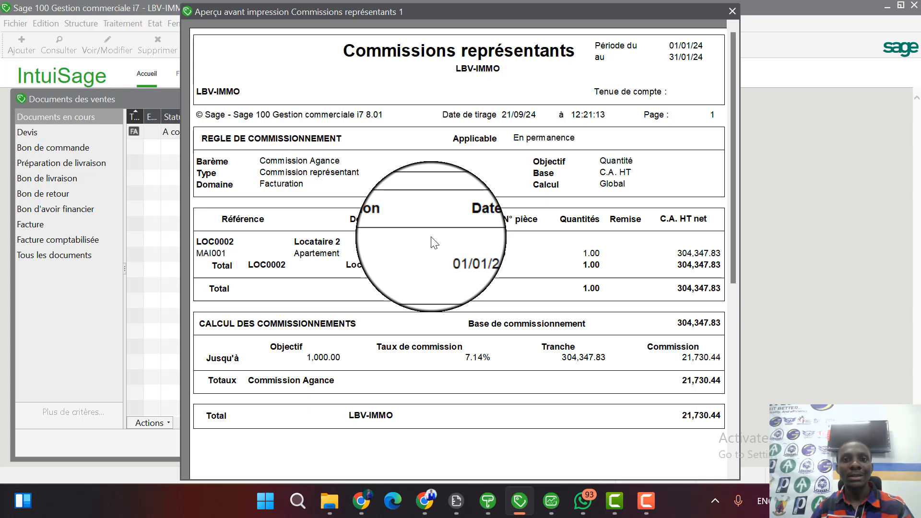
key(Escape)
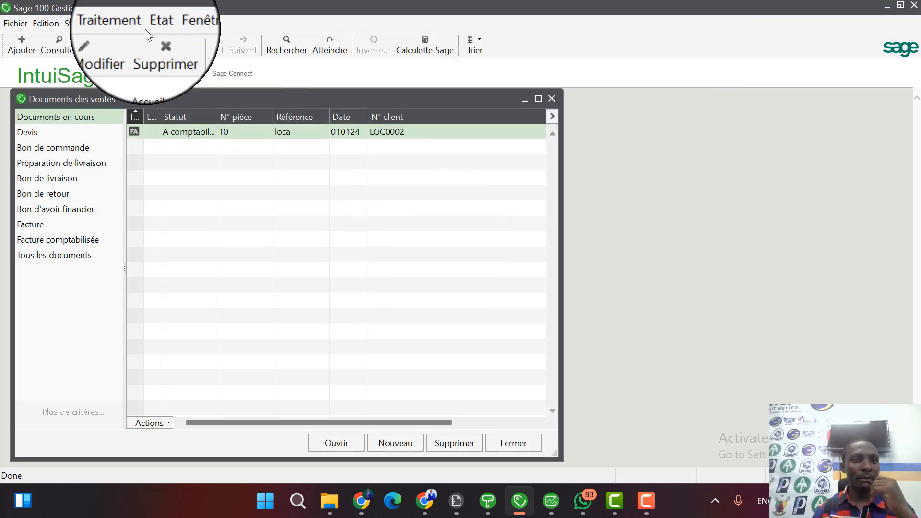
Start adding a custom report and browse through Documents and LES ENTREPRISENT INFORMATISER to the LBV-IMMO Libreville folder.
click(152, 27)
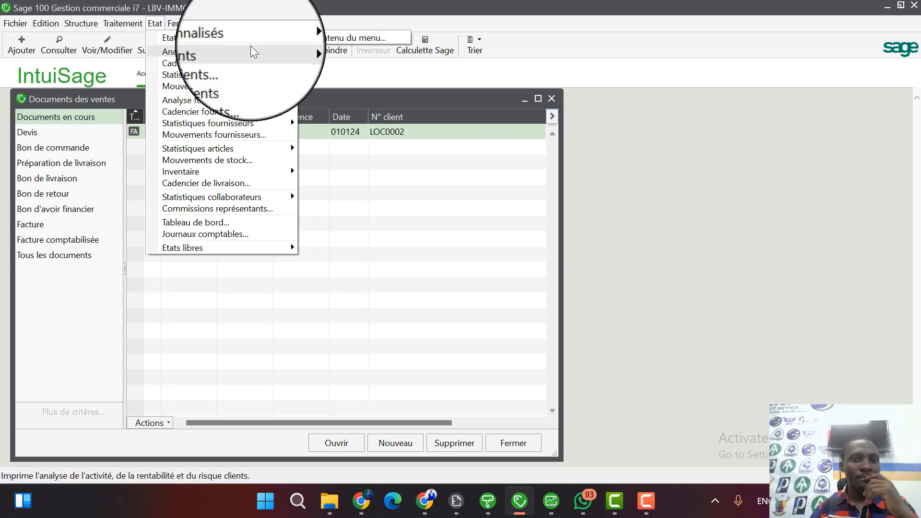
click(330, 39)
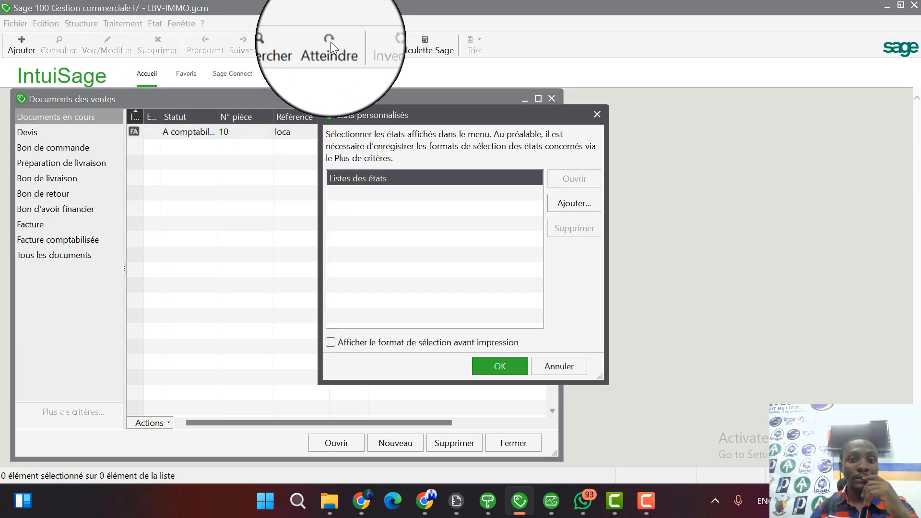
click(565, 205)
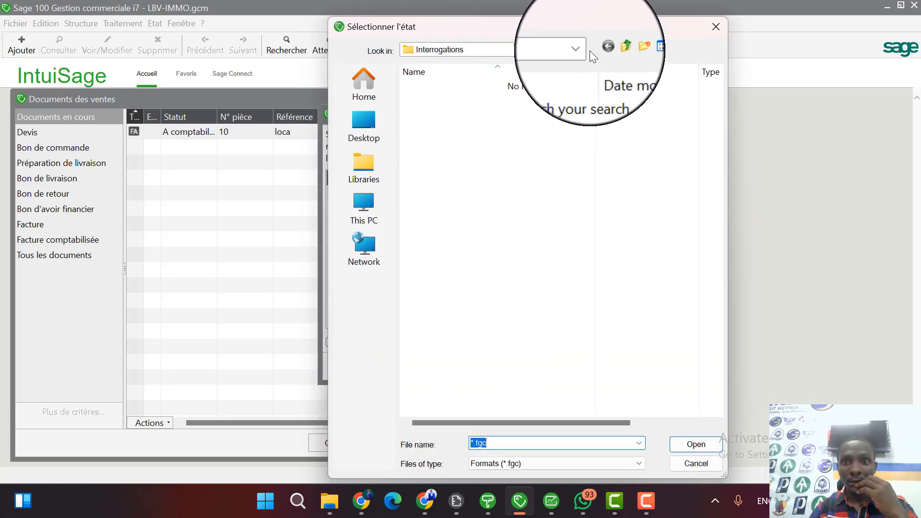
click(578, 52)
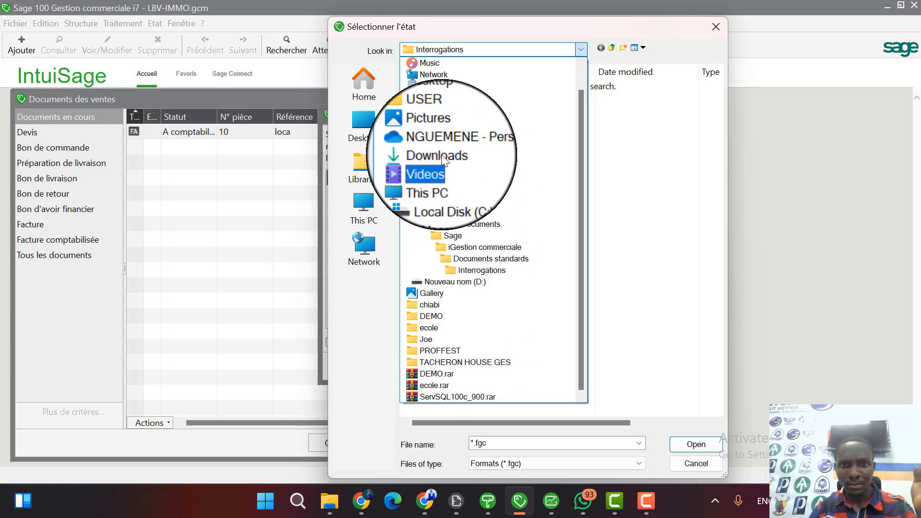
click(458, 144)
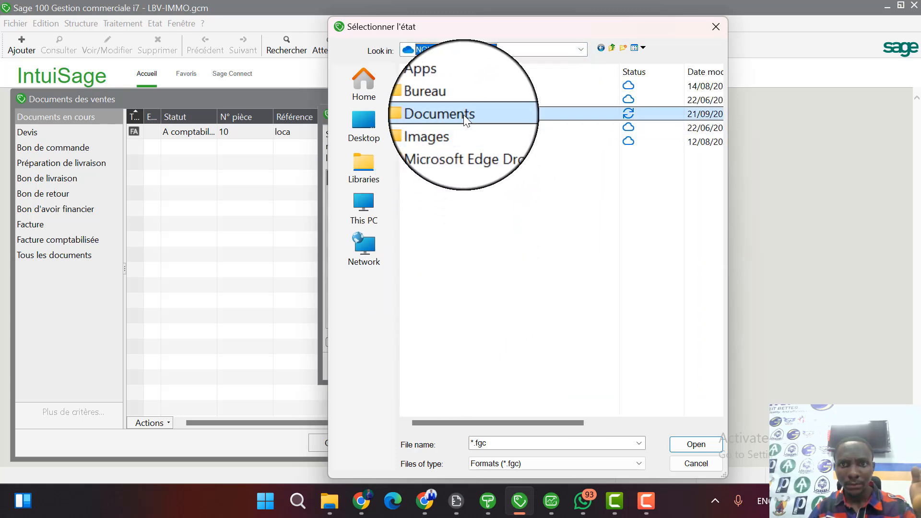
click(470, 113)
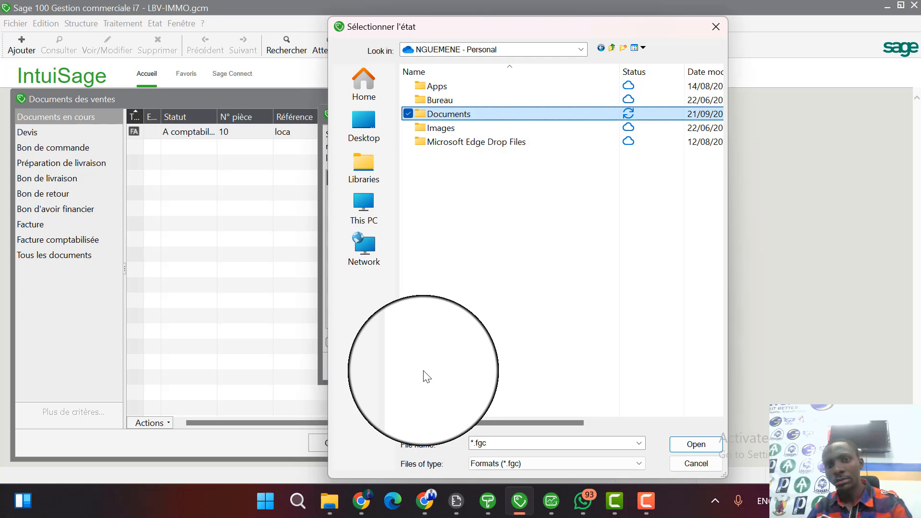
double_click(470, 114)
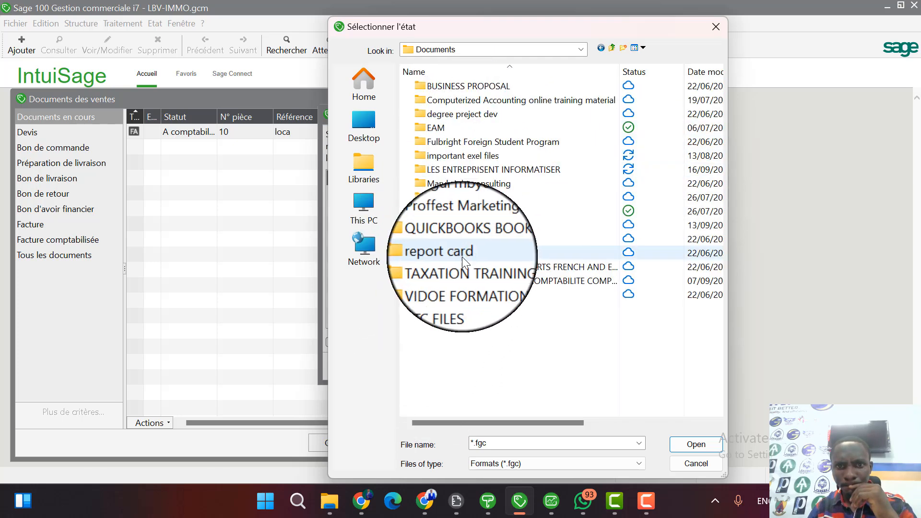
click(474, 172)
double_click(473, 178)
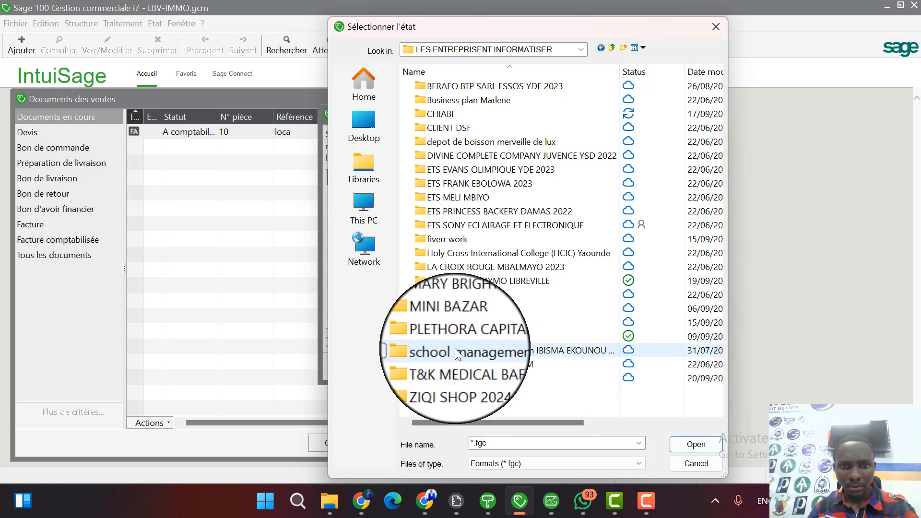
double_click(471, 283)
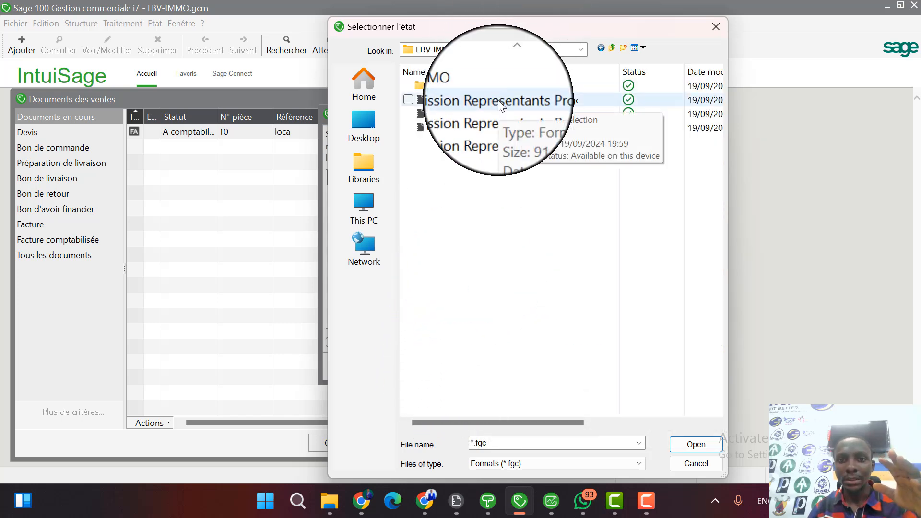
Add Commission Representants Proprio1.fgc, Proprio2.fgc and Proprio3.fgc to the custom reports list and save the list.
click(480, 113)
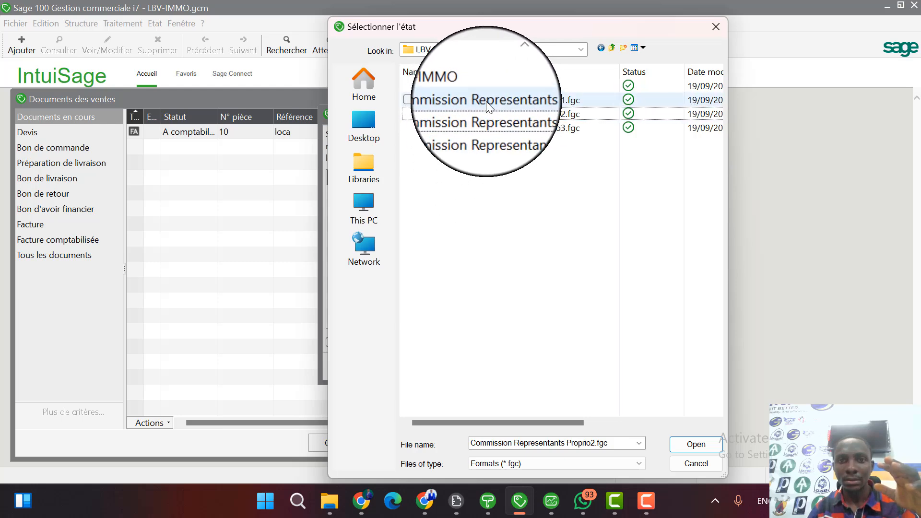
double_click(478, 113)
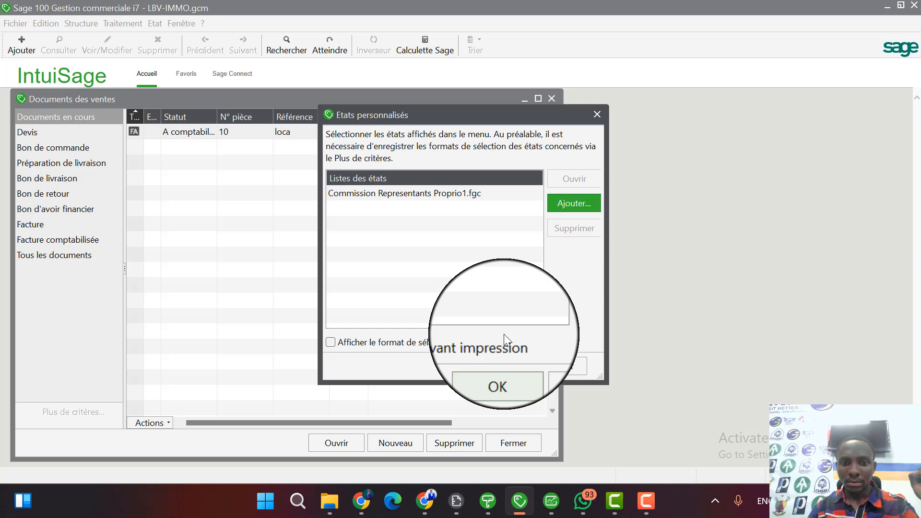
click(565, 204)
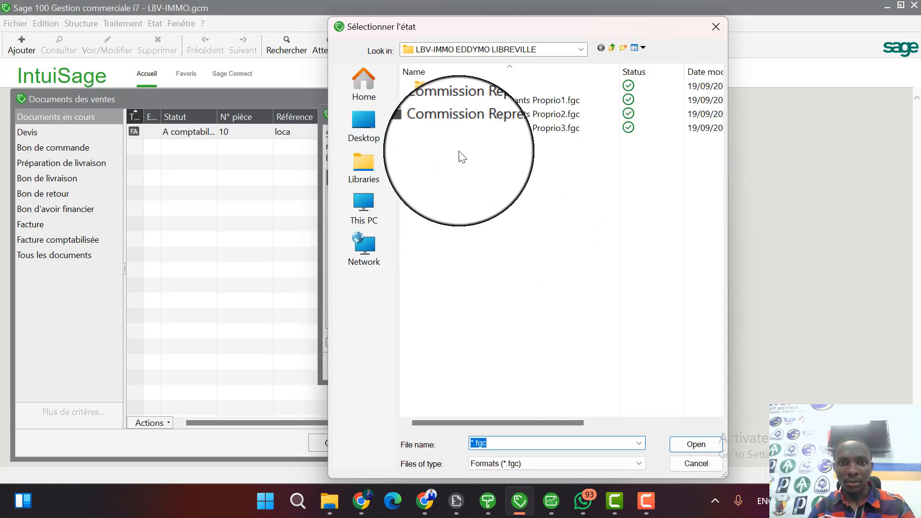
double_click(479, 113)
click(574, 203)
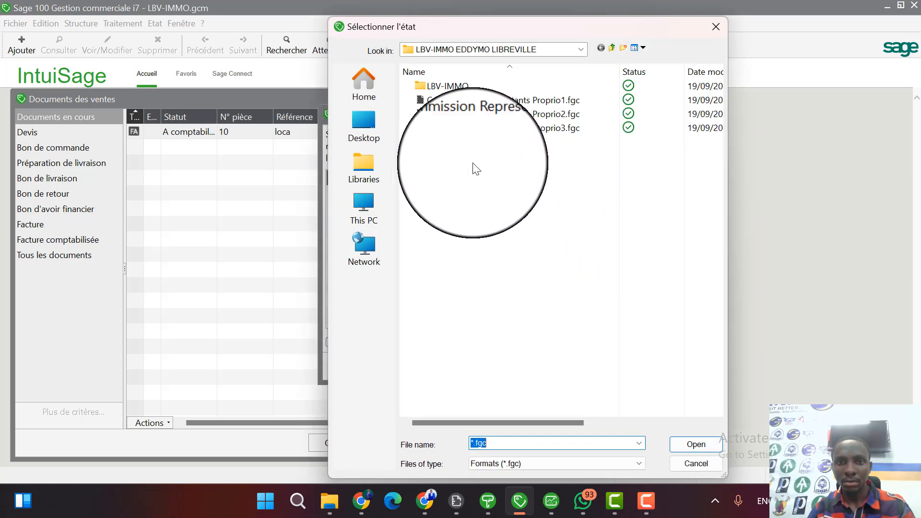
double_click(477, 126)
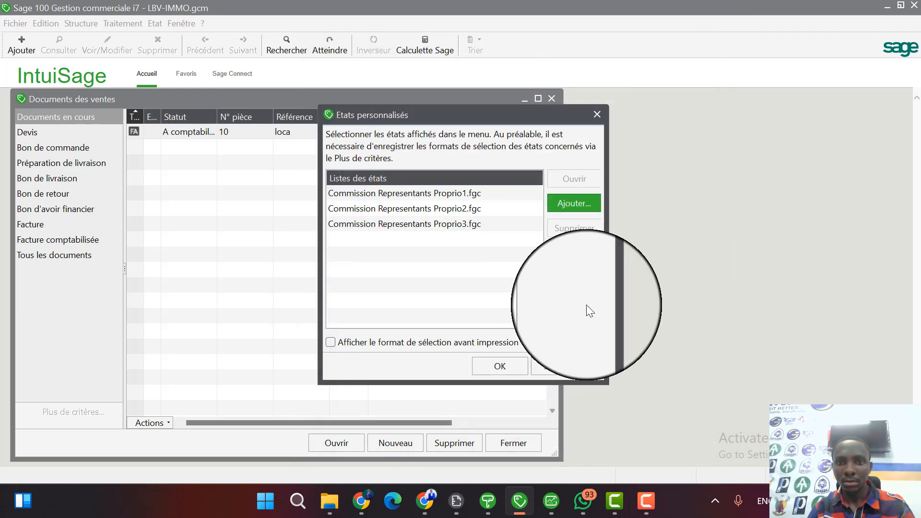
click(508, 362)
Preview the Commission Representants Proprio3.fgc custom report, enlarge the page to examine it, and close the preview.
click(158, 23)
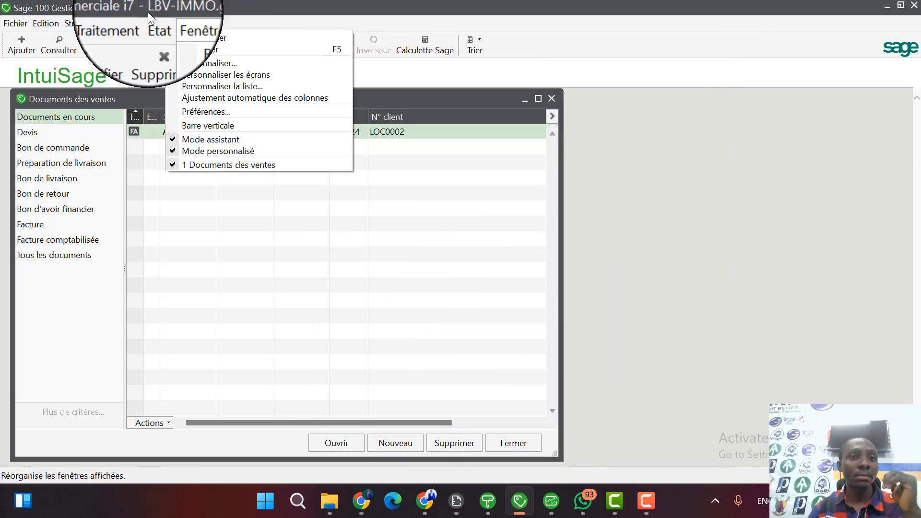
mouse_move(171, 35)
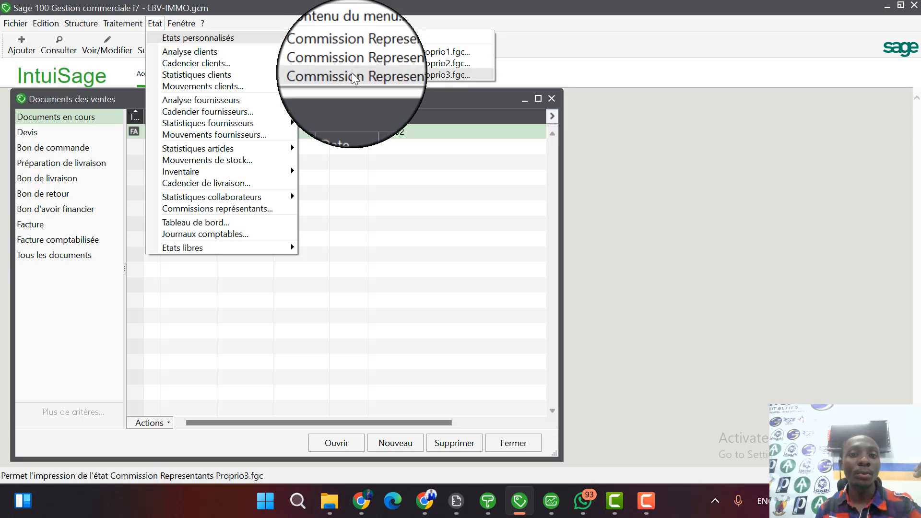
click(352, 73)
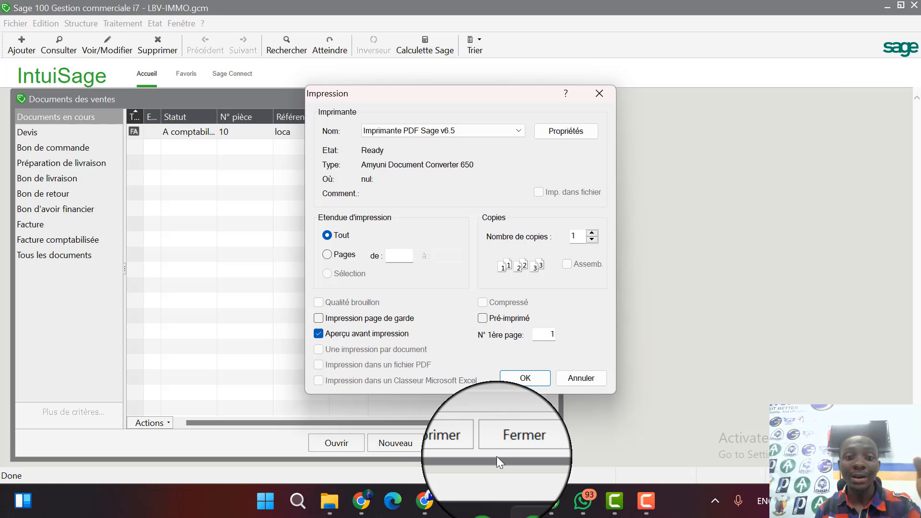
click(525, 379)
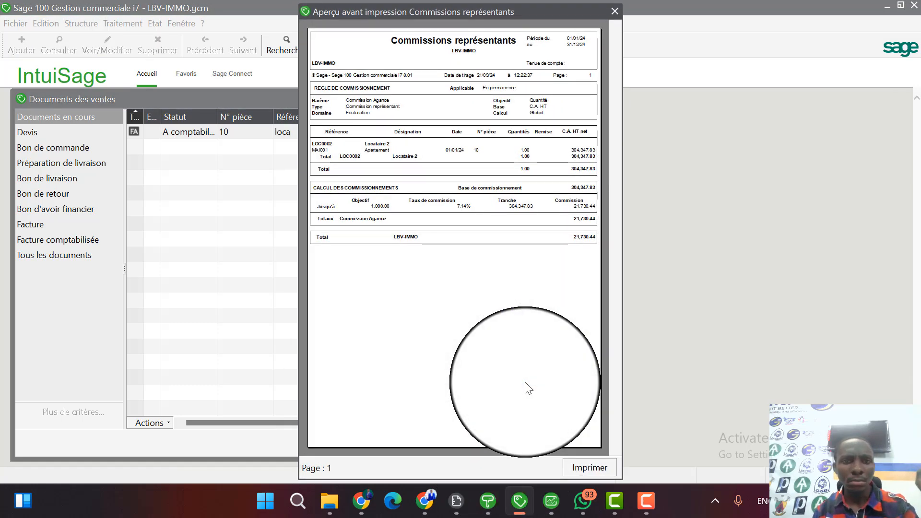
click(440, 162)
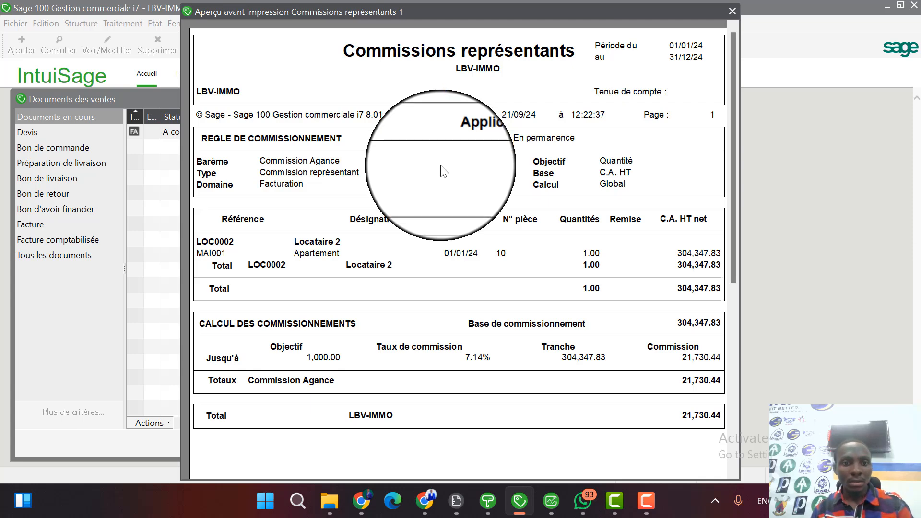
key(Escape)
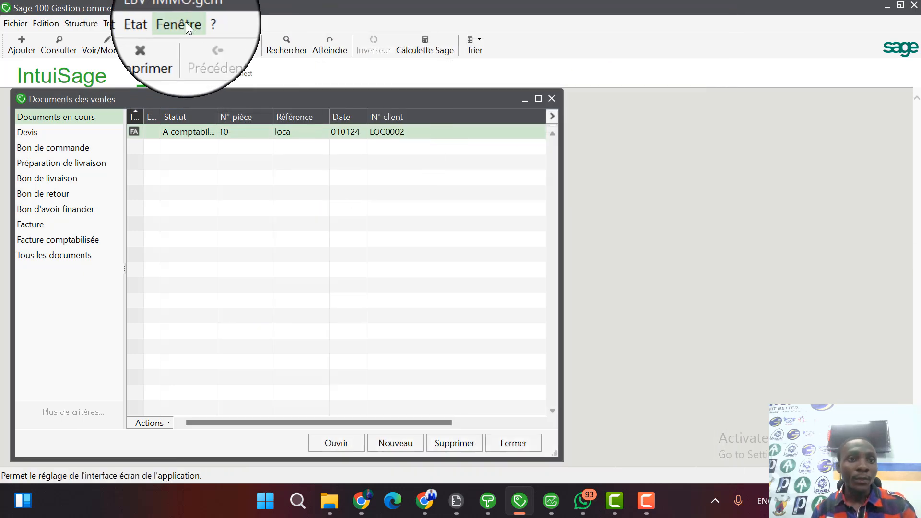
Preview the Commission Representants Proprio1.fgc custom report, examine its commission figures, and close the preview.
click(154, 24)
mouse_move(252, 38)
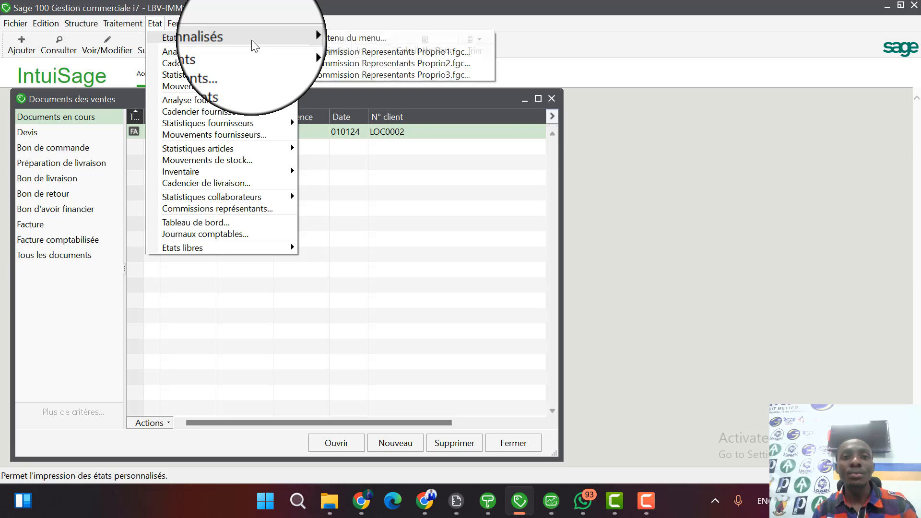
click(344, 53)
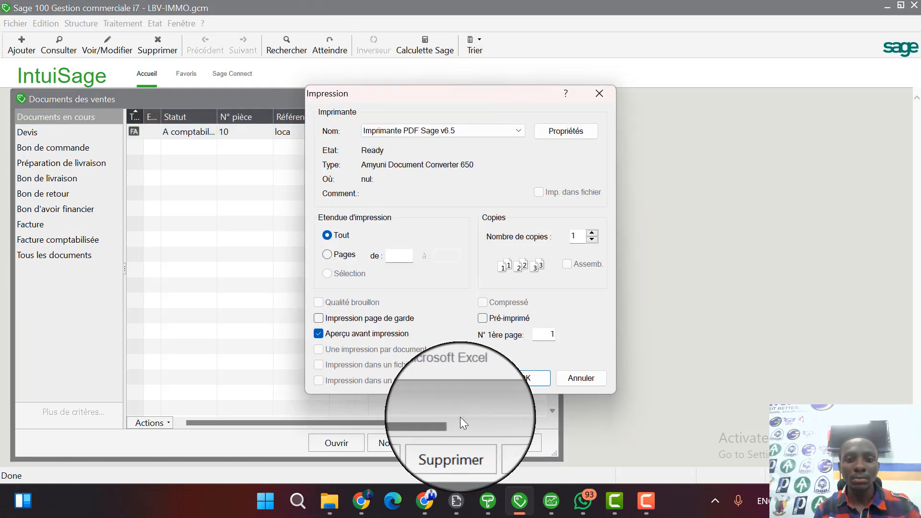
click(533, 378)
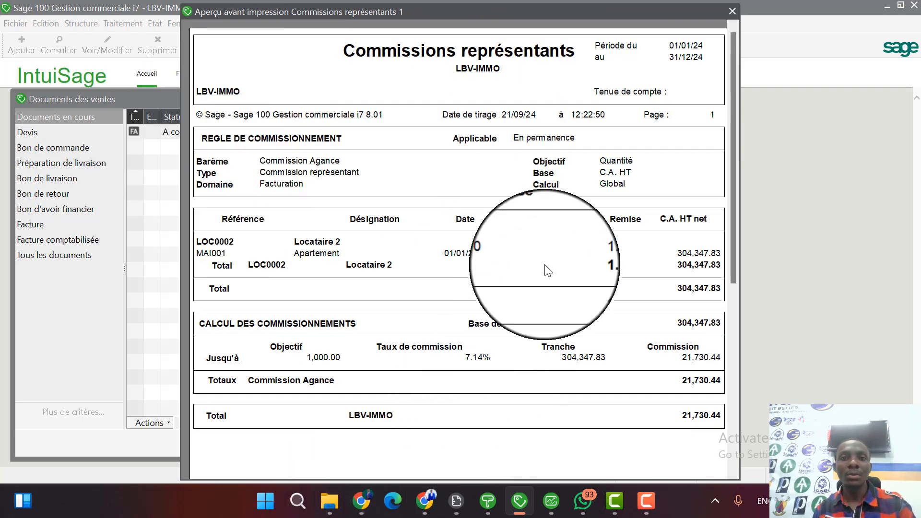
key(Escape)
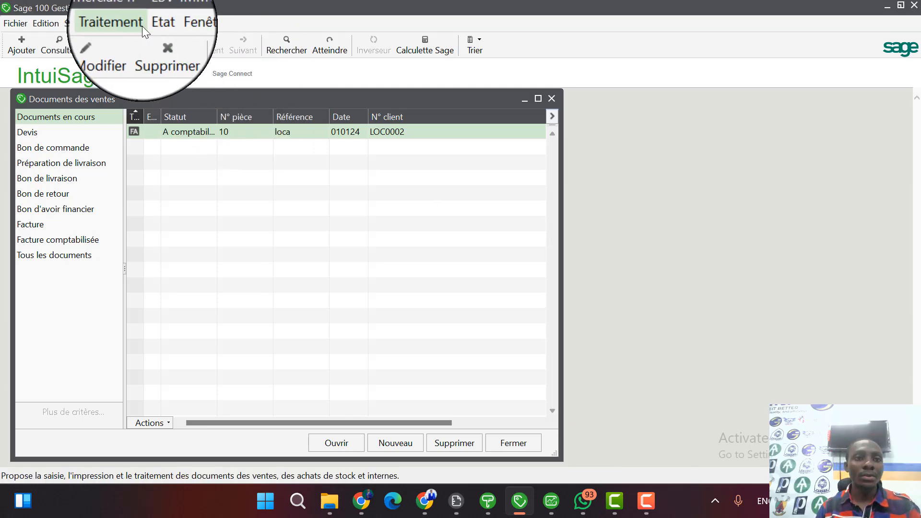
Preview the Commission Representants Proprio2.fgc custom report, examine its commission calculation, and close the preview.
click(155, 24)
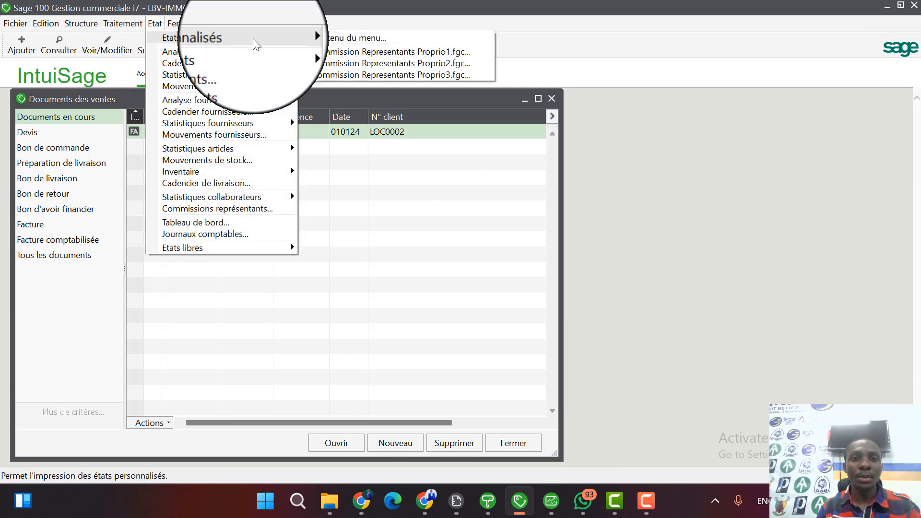
click(395, 62)
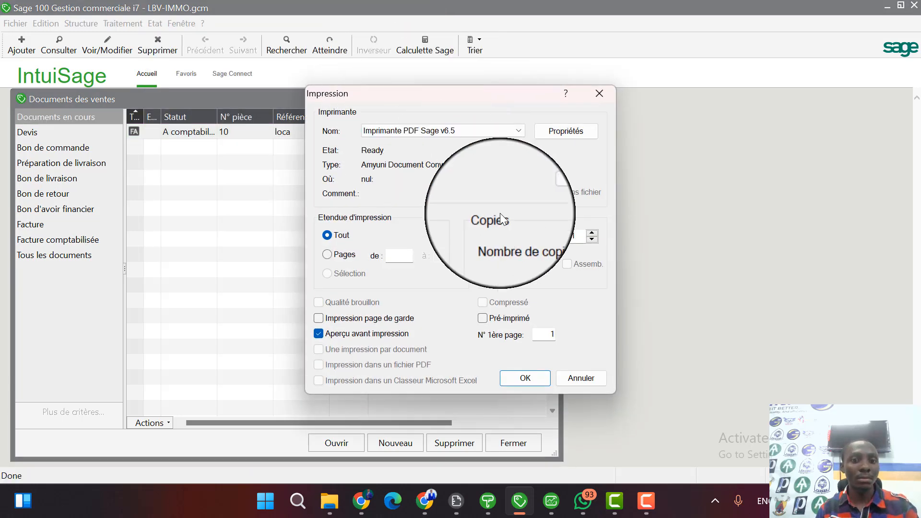
click(529, 380)
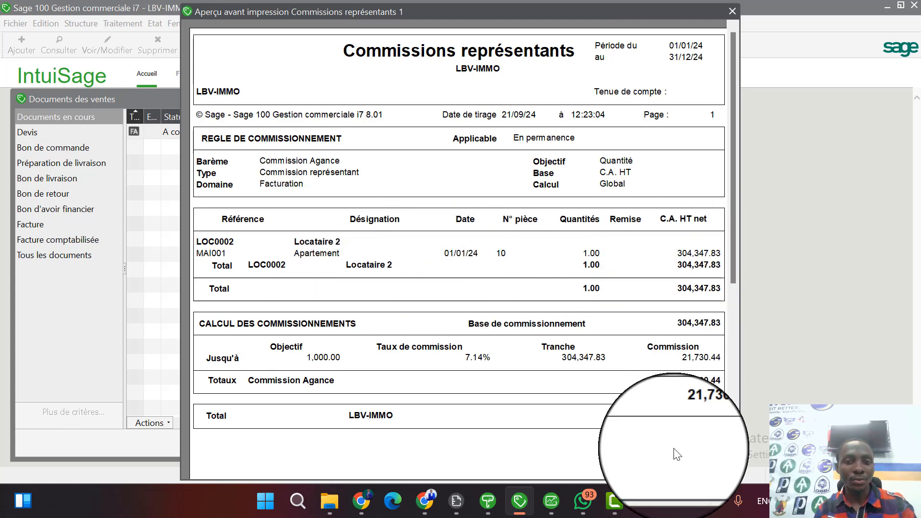
key(Escape)
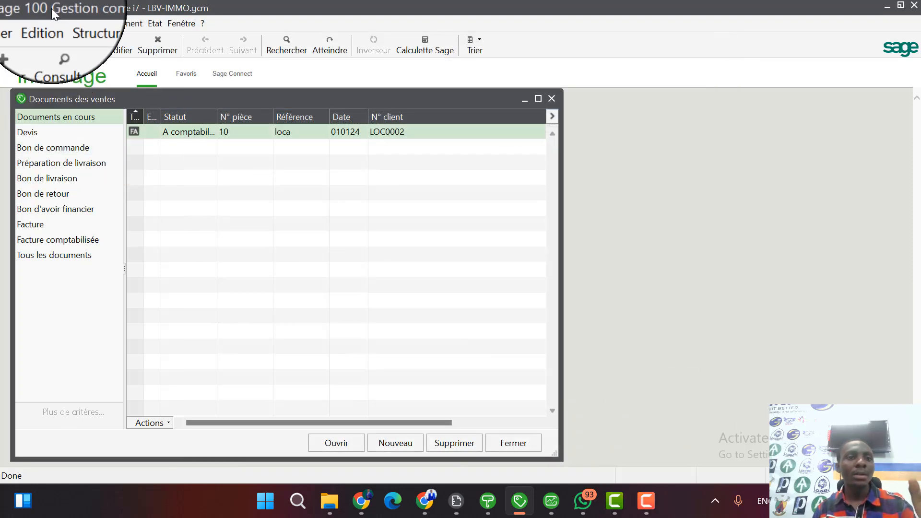
Open the Commission Representants Proprio1.fgc selection format from the custom reports list, check its Nom Prorprietair criterion, and close it.
click(154, 24)
mouse_move(194, 36)
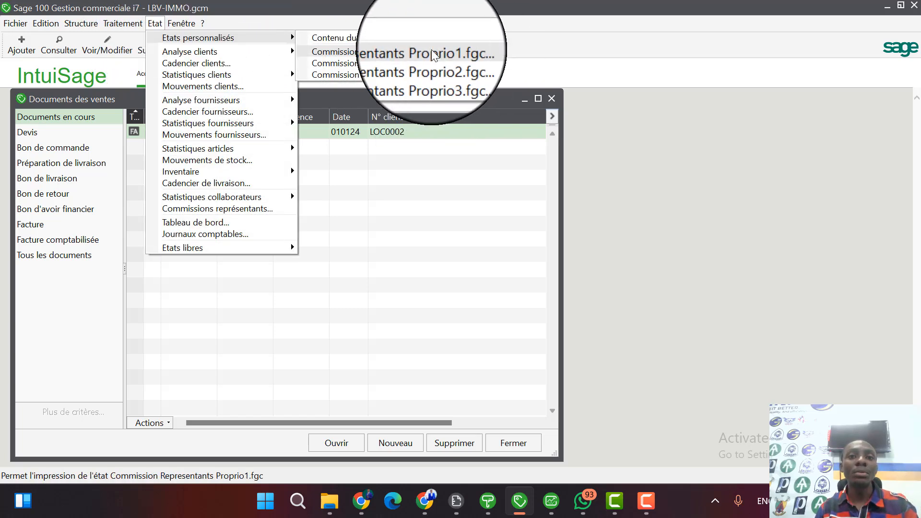
click(343, 38)
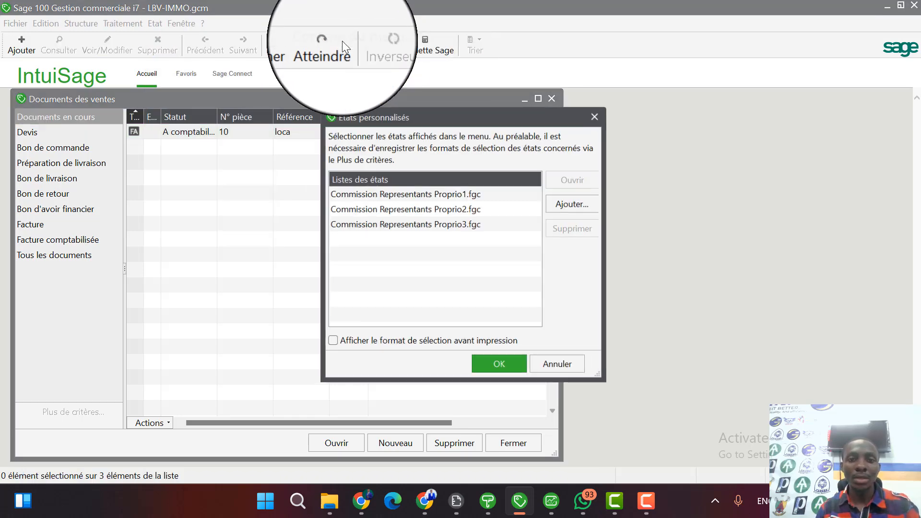
click(447, 193)
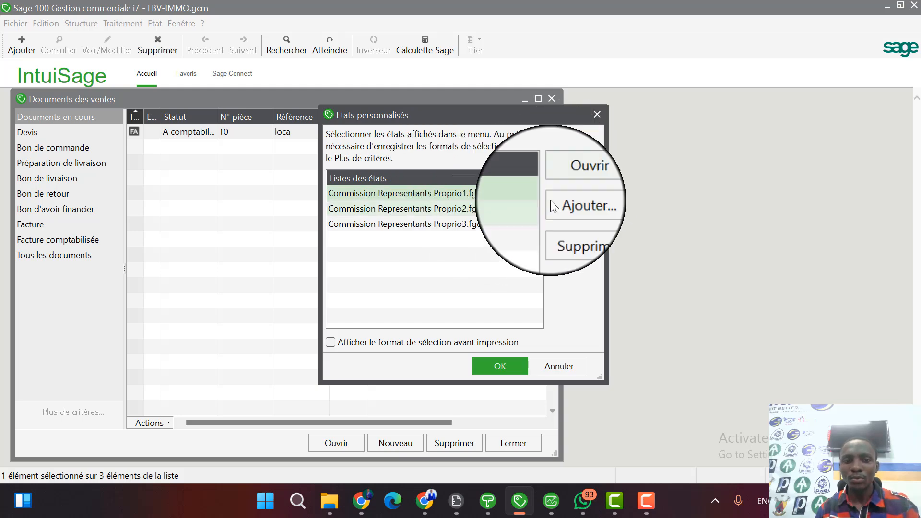
click(576, 175)
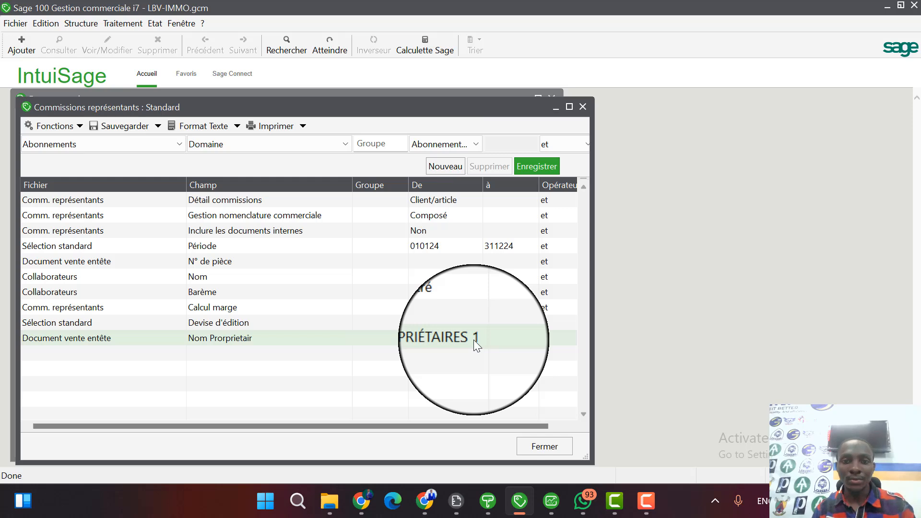
click(583, 107)
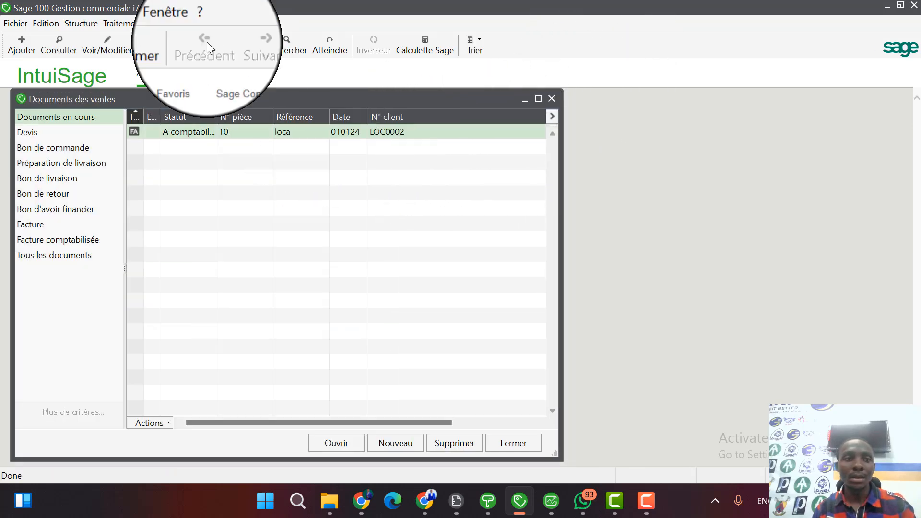
click(155, 23)
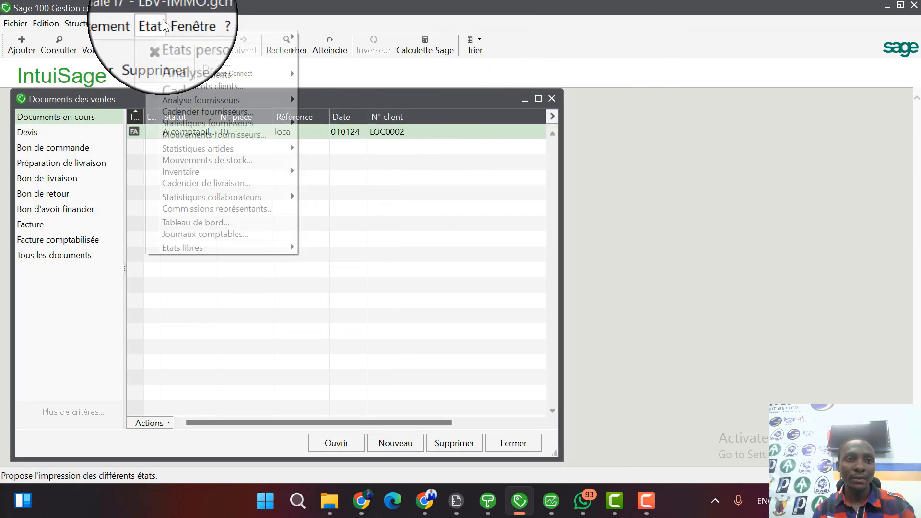
mouse_move(277, 36)
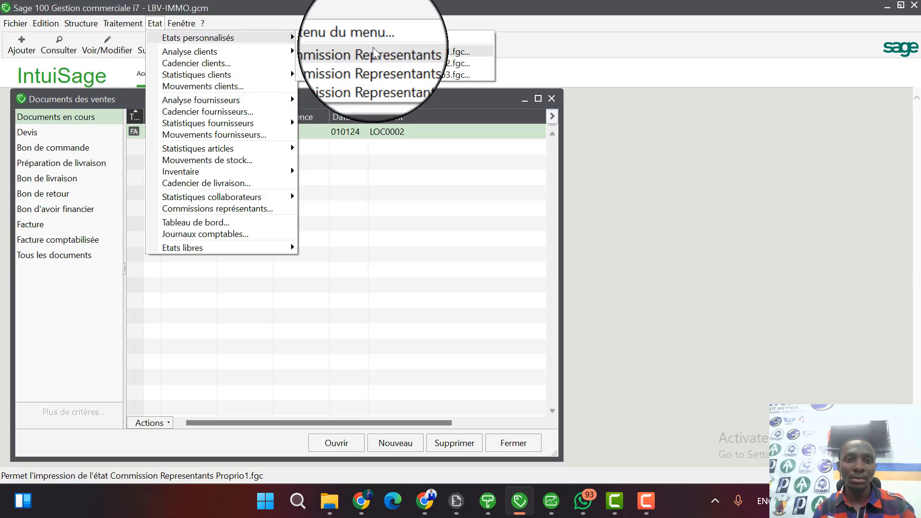
click(380, 64)
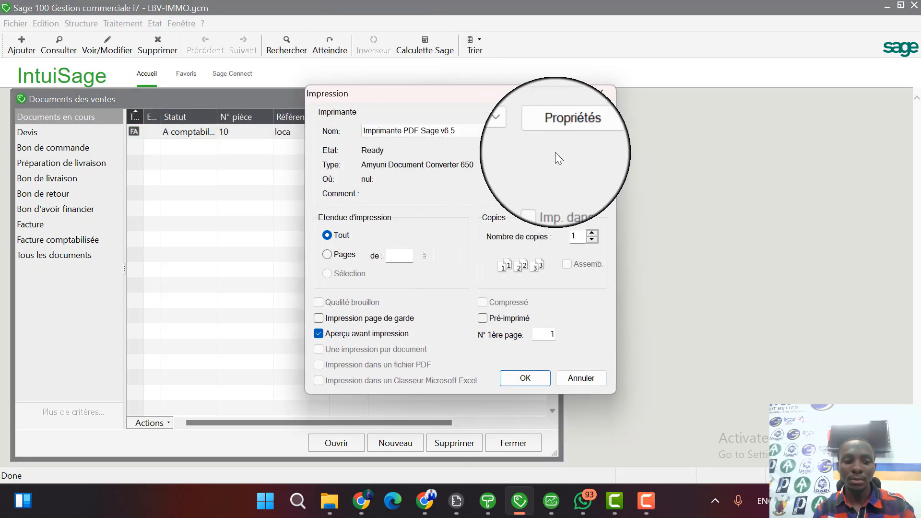
key(Escape)
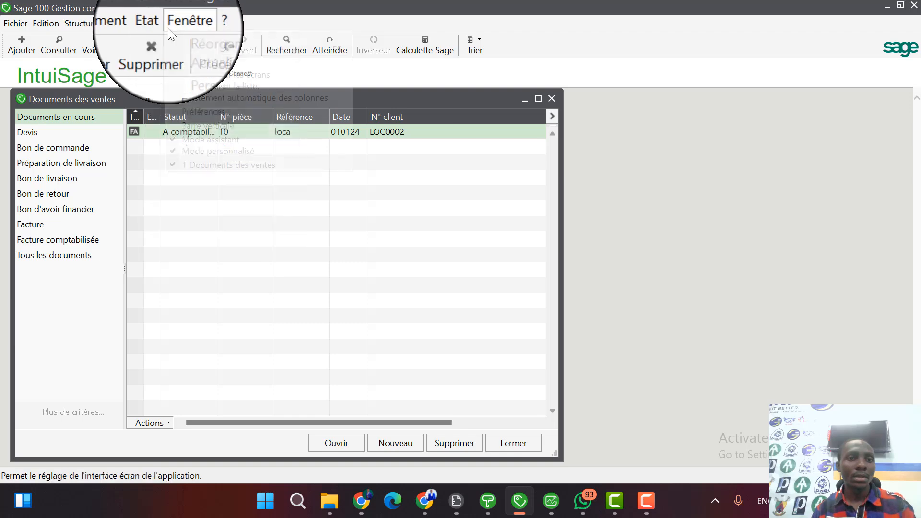
Open the Commission Representants Proprio2.fgc selection format, inspect the value of its Nom Prorprietair criterion, and close the format.
click(155, 25)
mouse_move(254, 38)
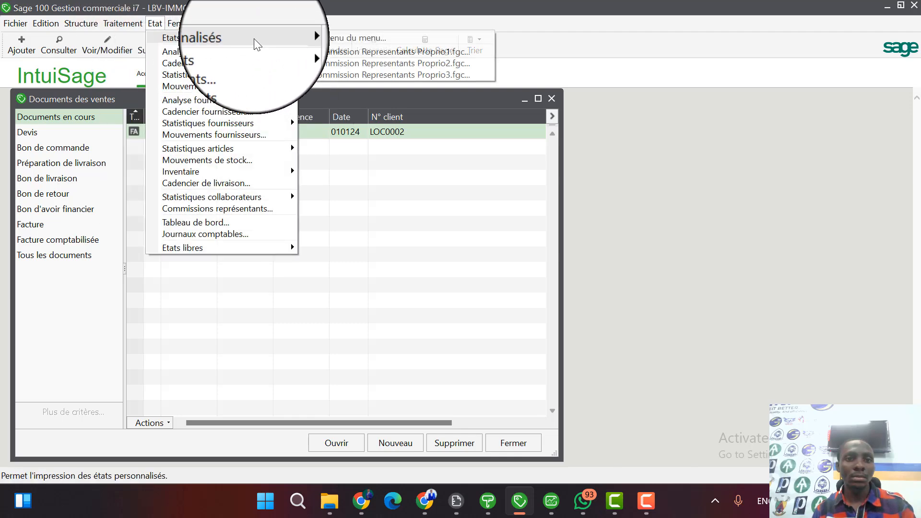
click(324, 39)
click(453, 211)
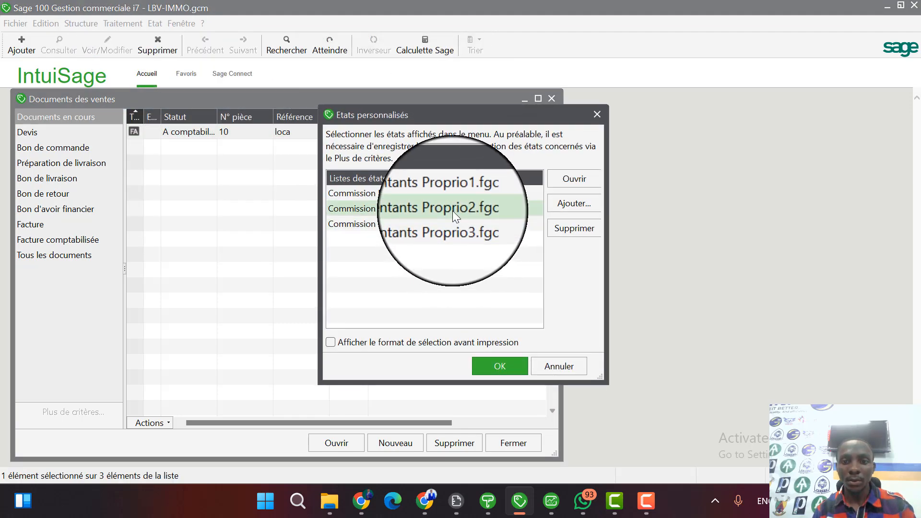
click(569, 176)
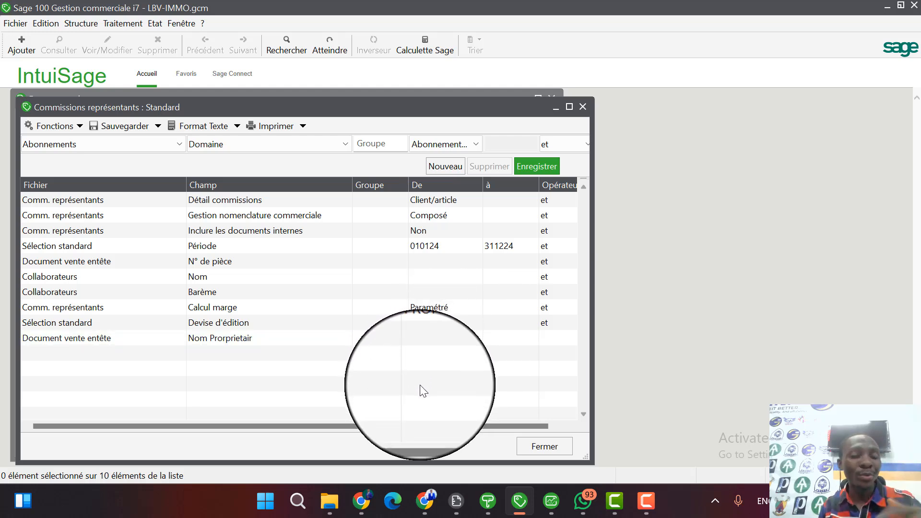
click(456, 342)
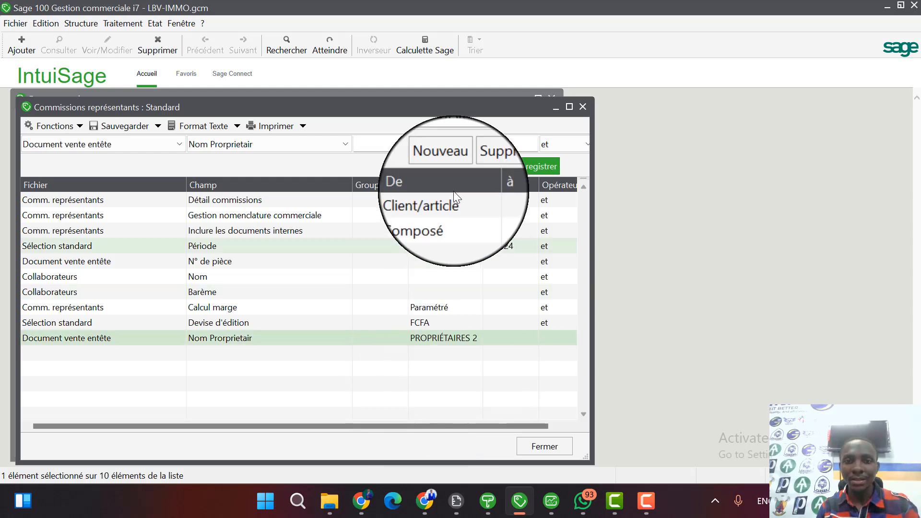
drag(478, 143, 400, 145)
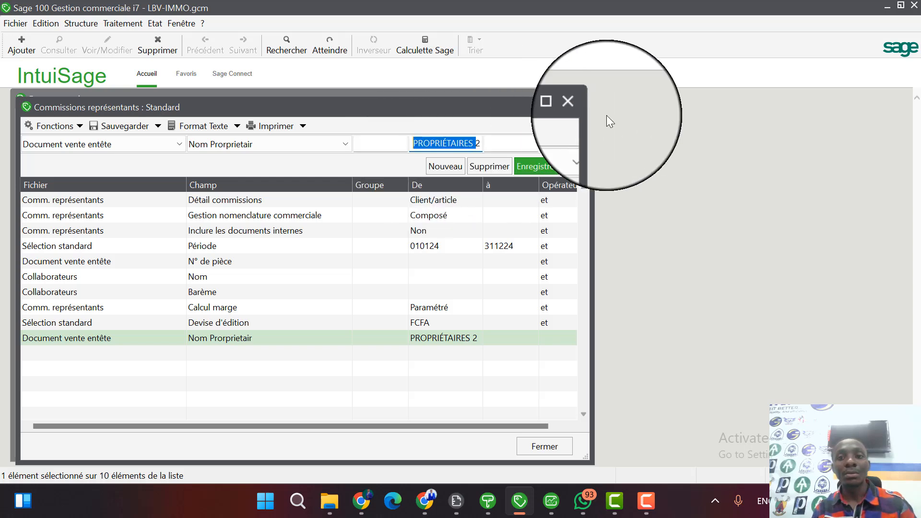
click(548, 444)
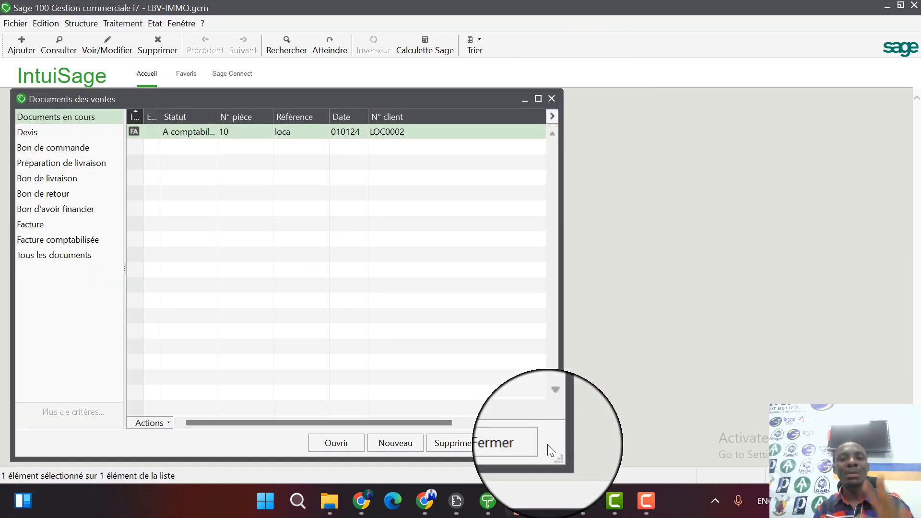
Close the sales documents list.
click(550, 100)
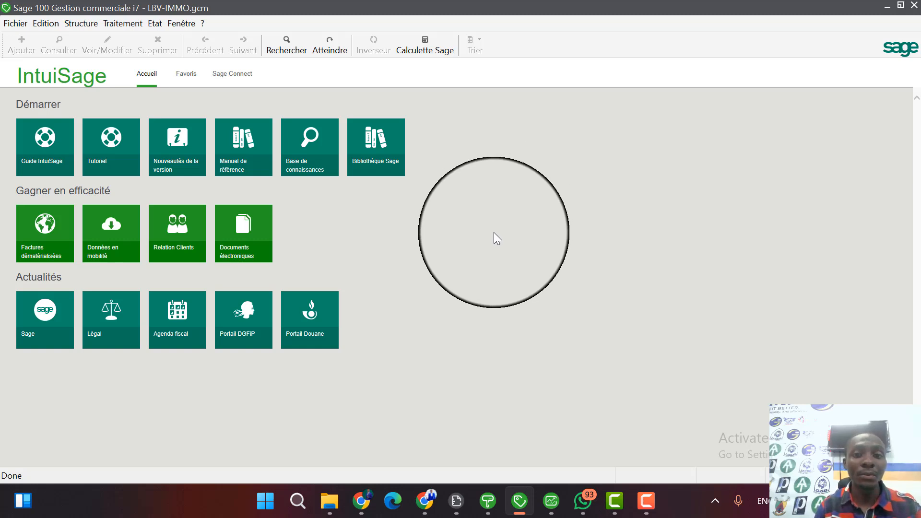
click(140, 23)
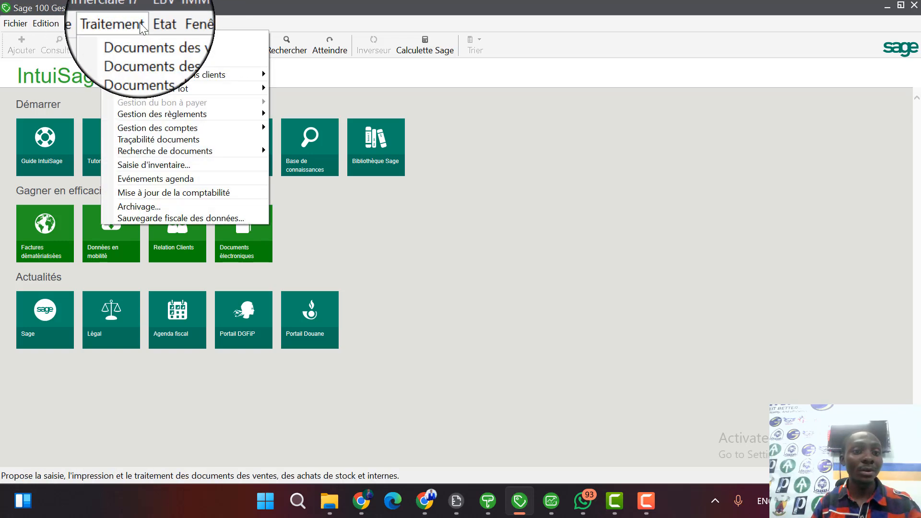
click(305, 87)
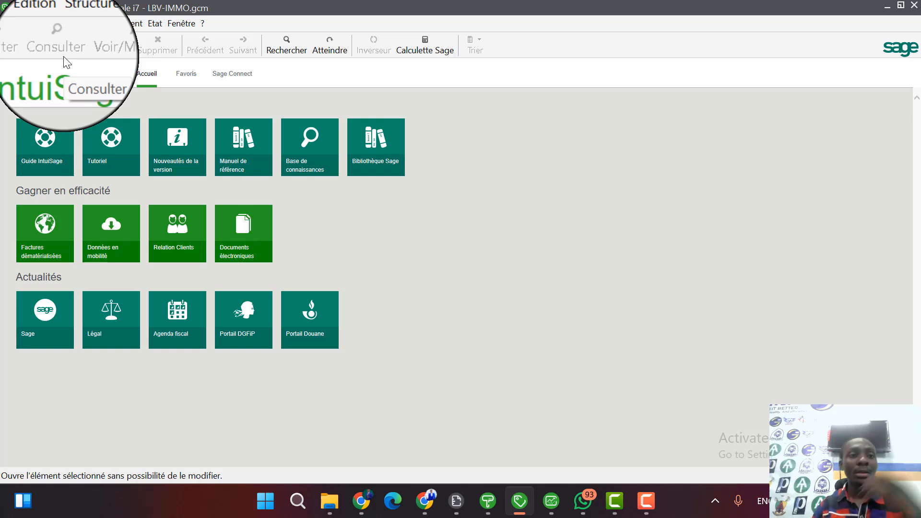
Display the sales documents list, open invoice 10 in an enlarged window to review its lines, and close it.
click(126, 24)
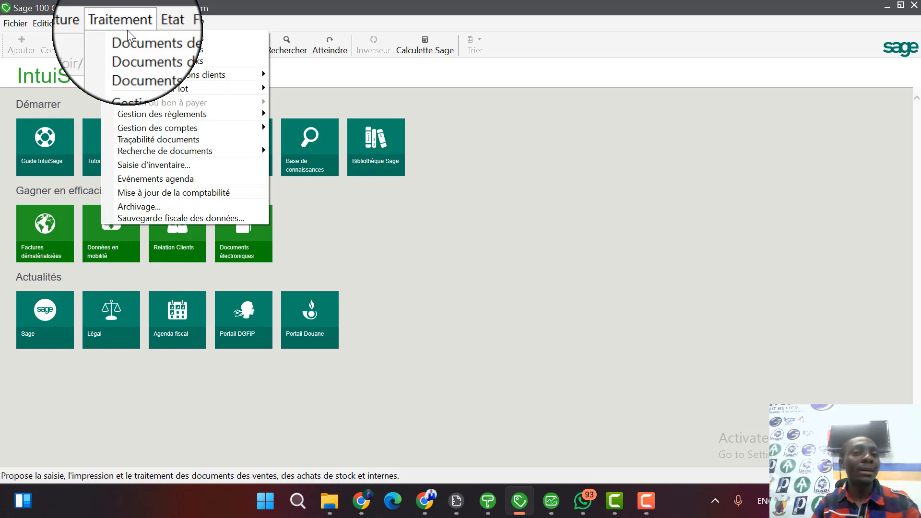
click(154, 36)
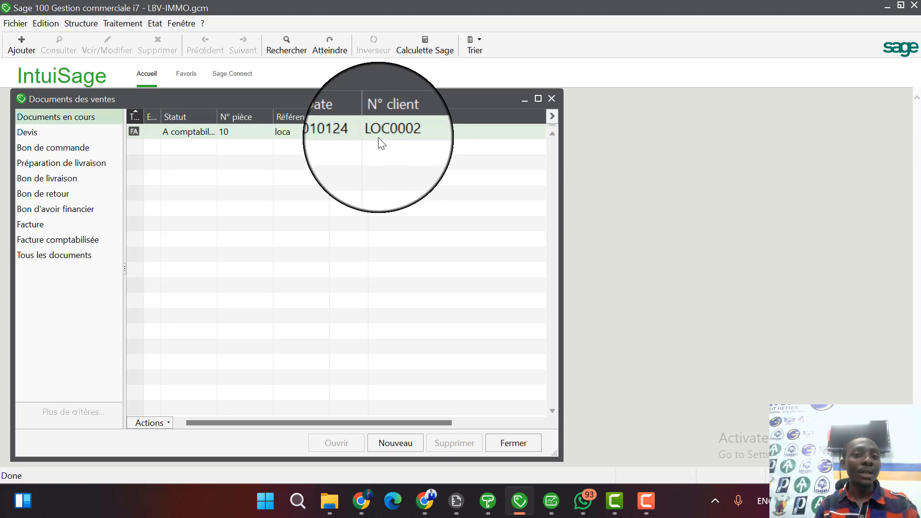
click(381, 142)
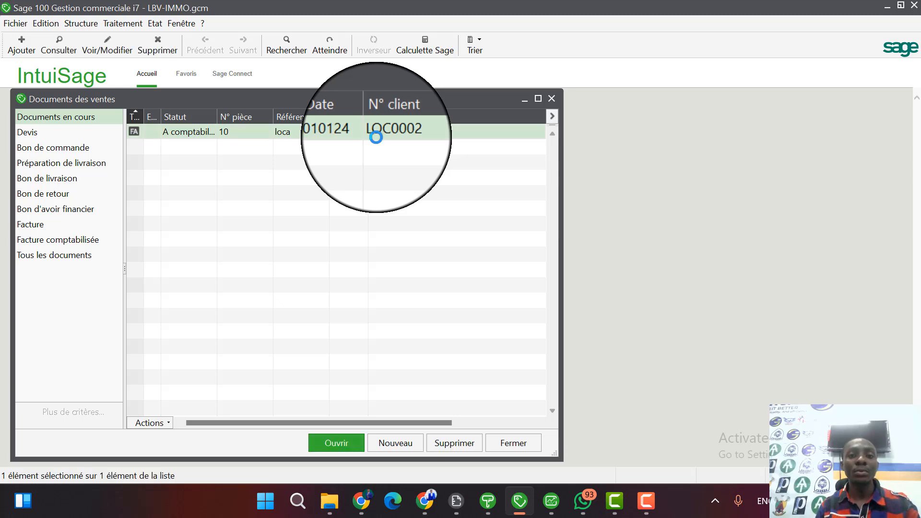
double_click(376, 138)
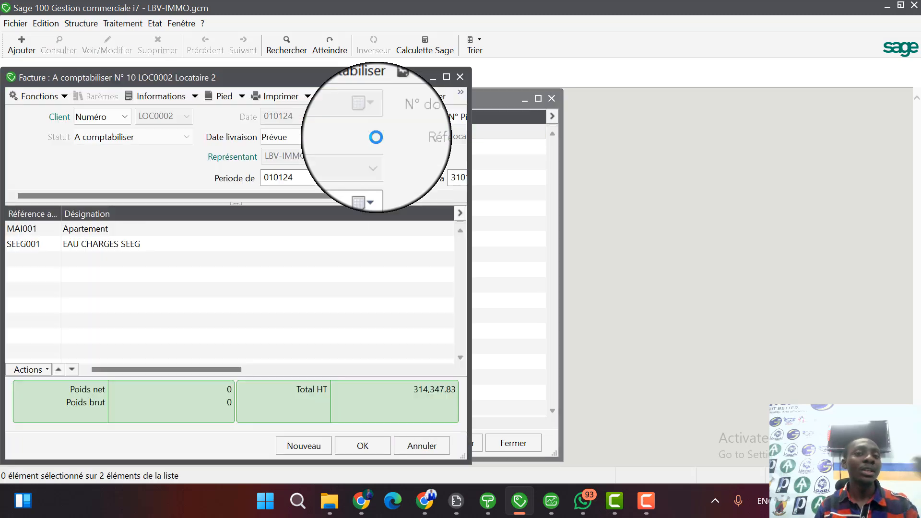
click(445, 77)
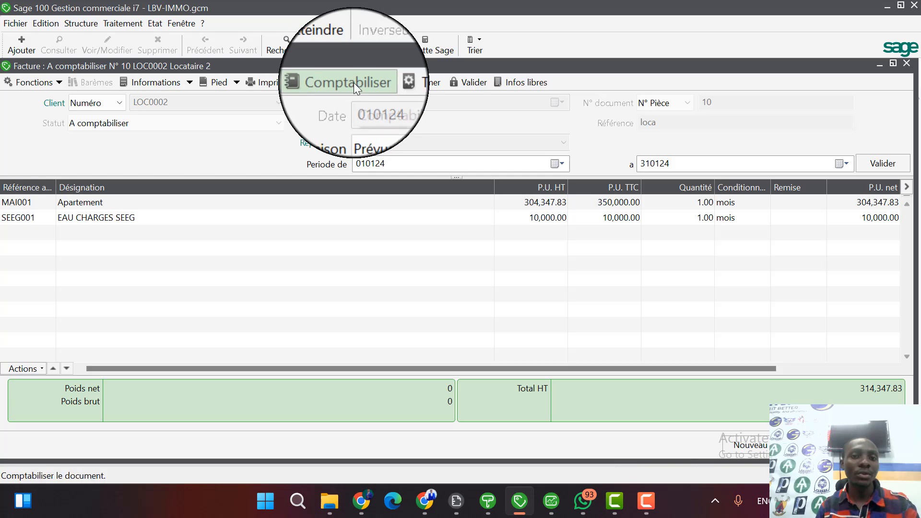
click(416, 82)
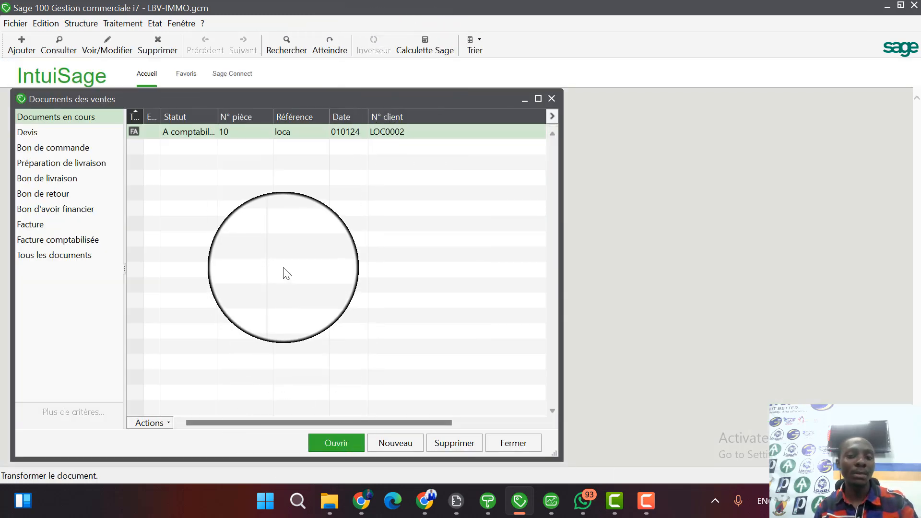
Post sales invoice 10 to accounting, agreeing to the posting and to the legal treatment of the invoice entries.
right_click(313, 130)
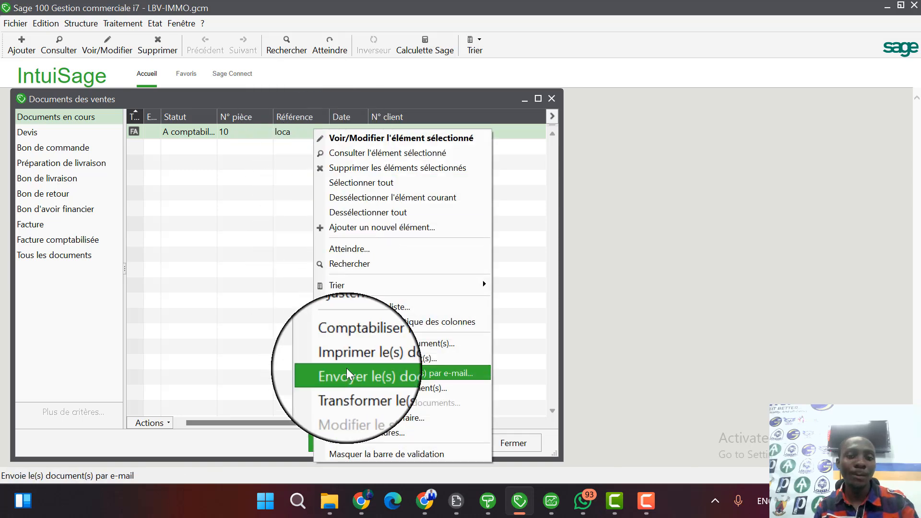
click(374, 342)
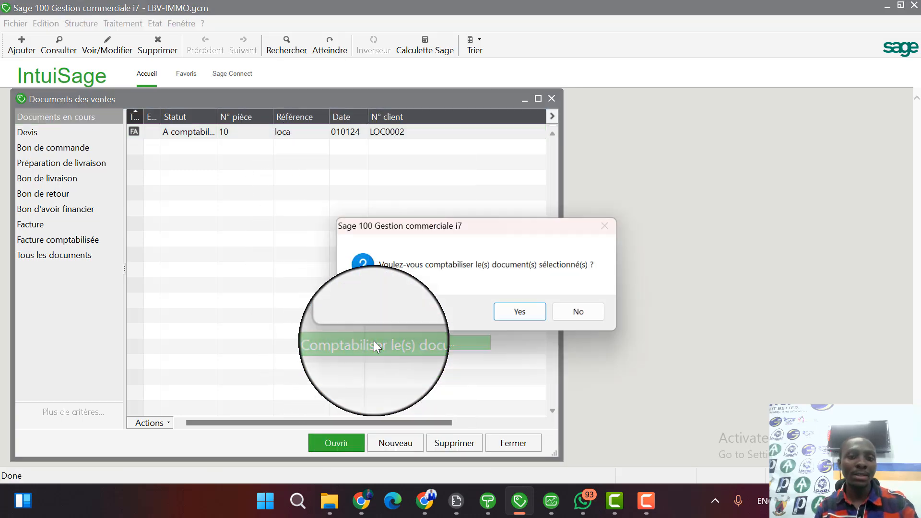
click(527, 310)
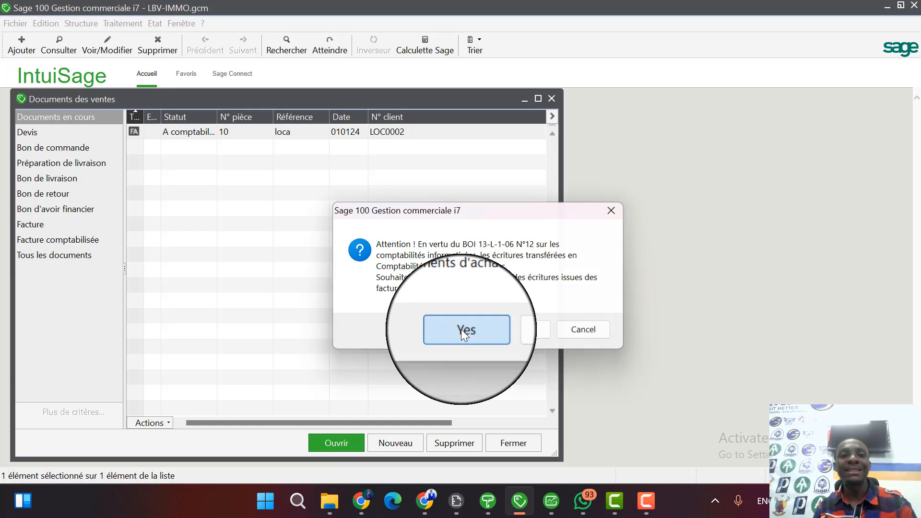
click(462, 331)
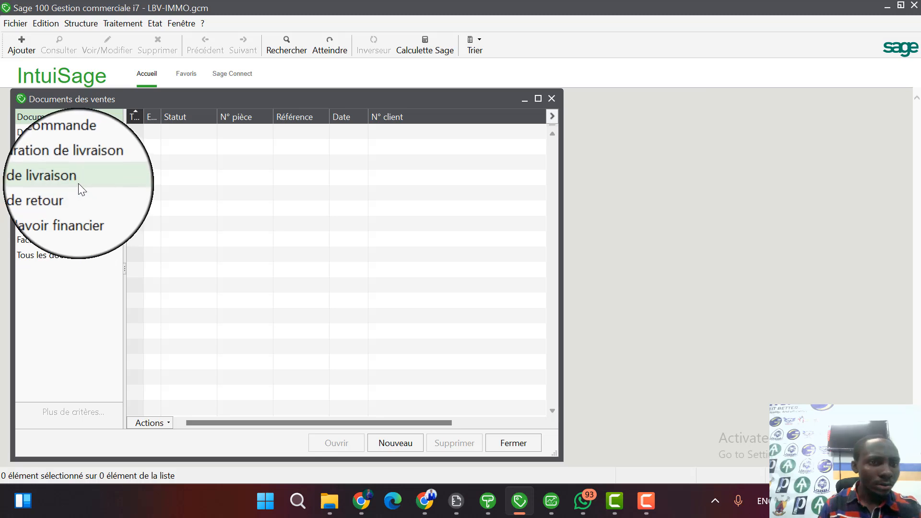
Show all sales documents with a wider Statut column to check the posted invoices, and return to the documents in progress.
click(68, 254)
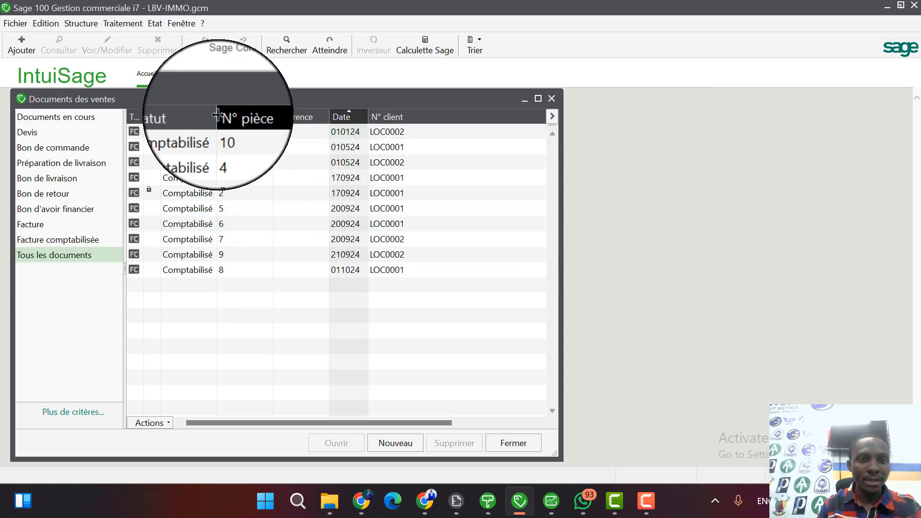
drag(217, 117, 269, 120)
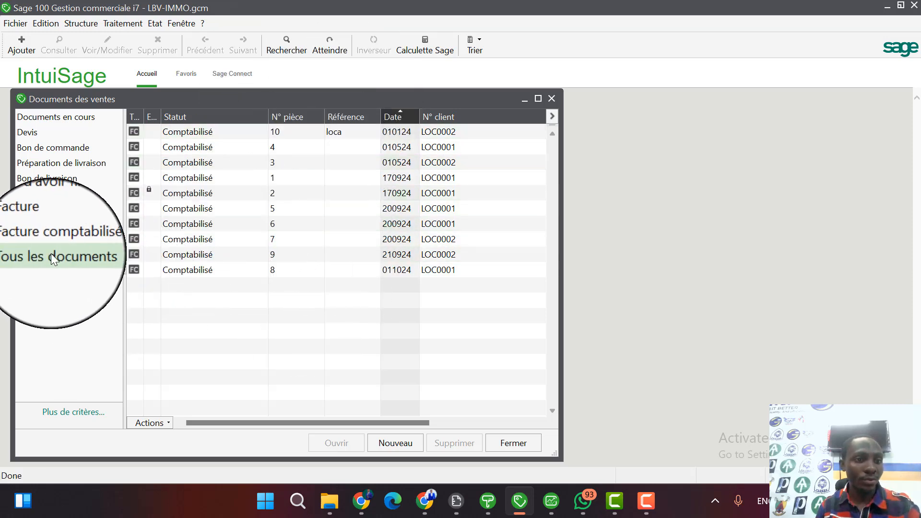
click(85, 116)
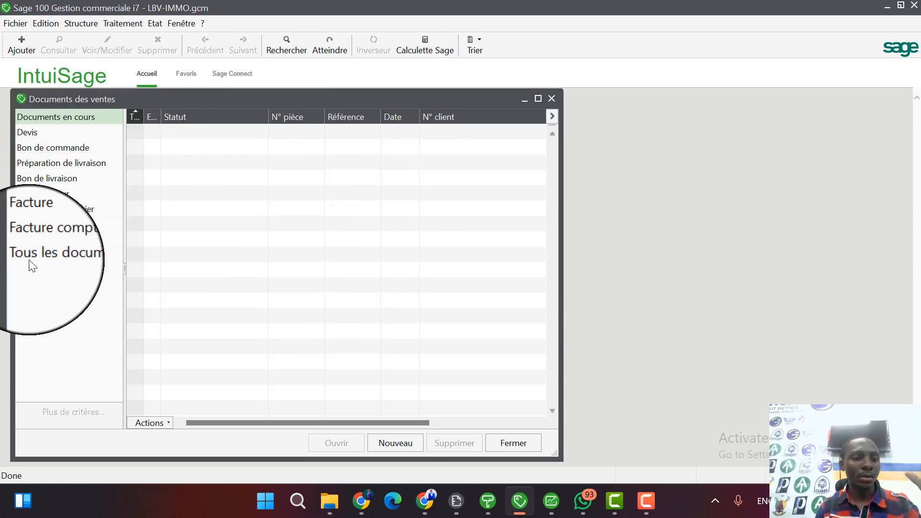
Show all sales documents with a wider N° pièce column, view posted invoice 10, close it, and return to the documents in progress.
click(46, 255)
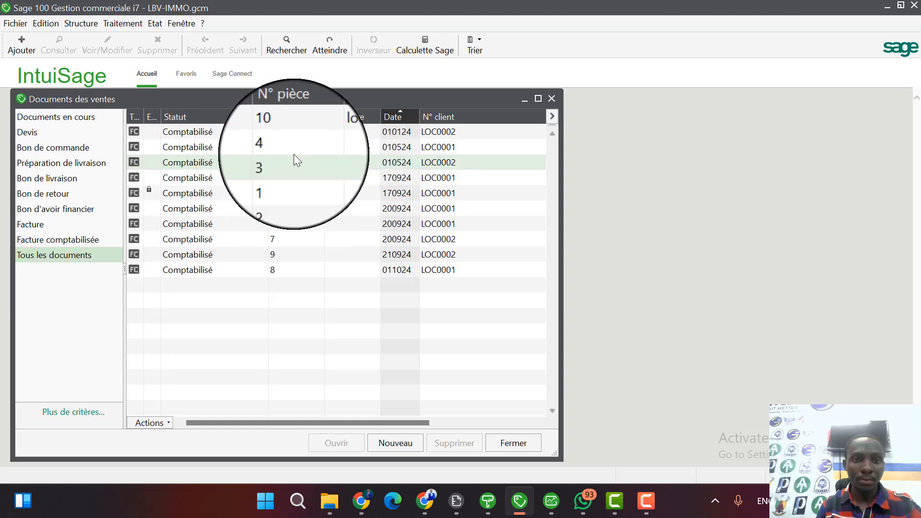
drag(332, 115, 344, 115)
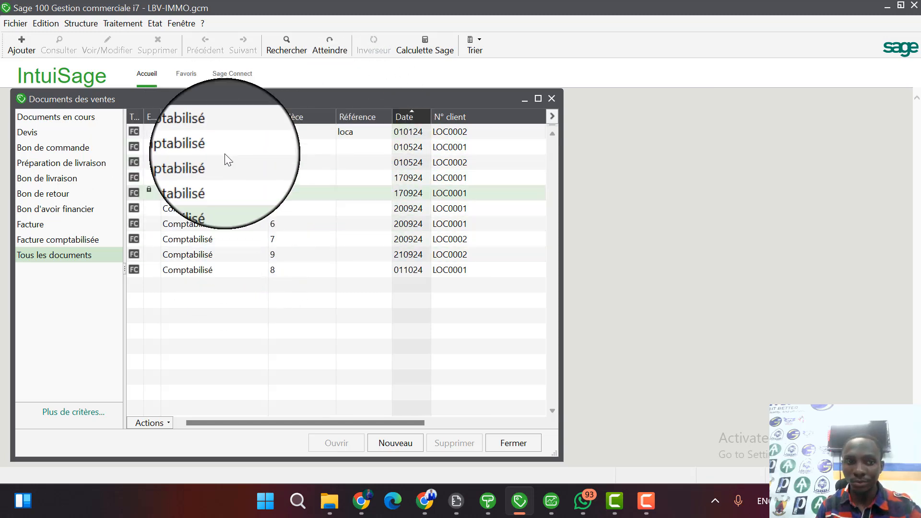
click(228, 131)
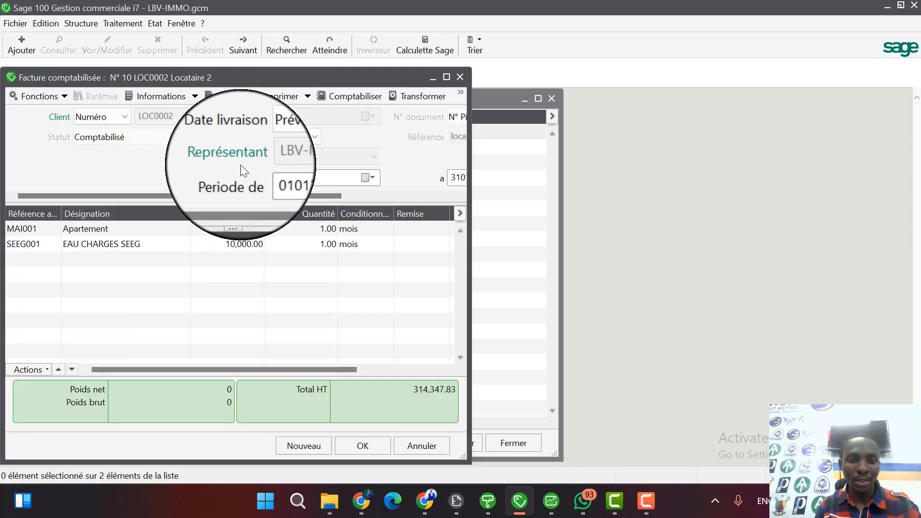
key(Escape)
click(77, 118)
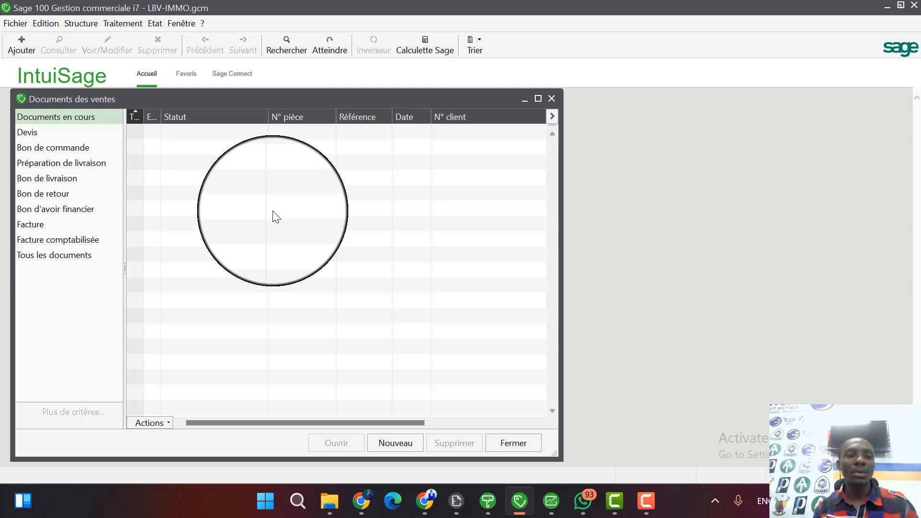
Close the sales documents list and the LBV-IMMO commercial file.
click(555, 99)
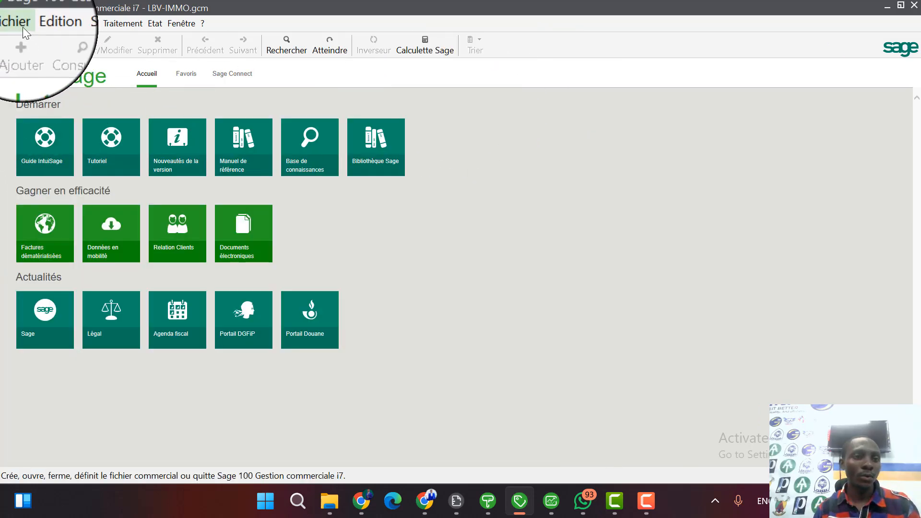
click(19, 24)
click(38, 73)
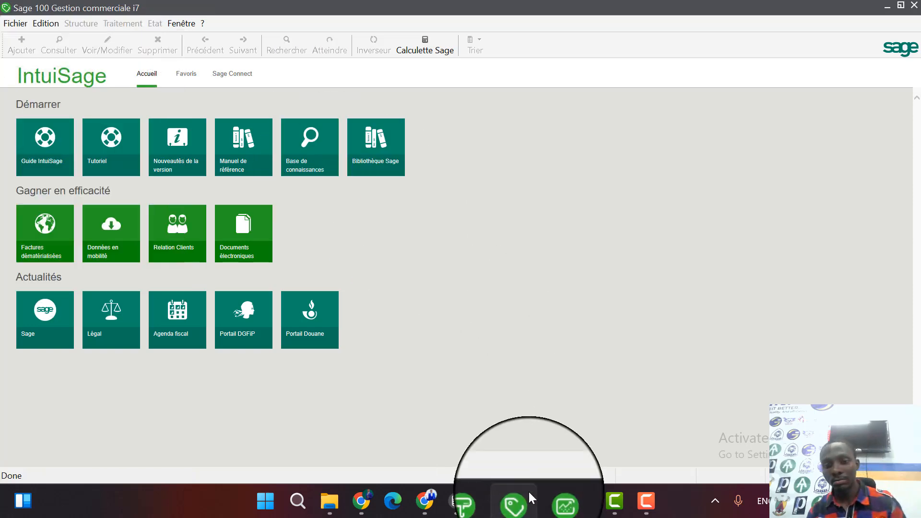
Switch to Sage 100 Comptabilité and open the accounting file LBV-IMMO.mae, accepting the access authorisation with the password left blank.
mouse_move(552, 501)
click(550, 452)
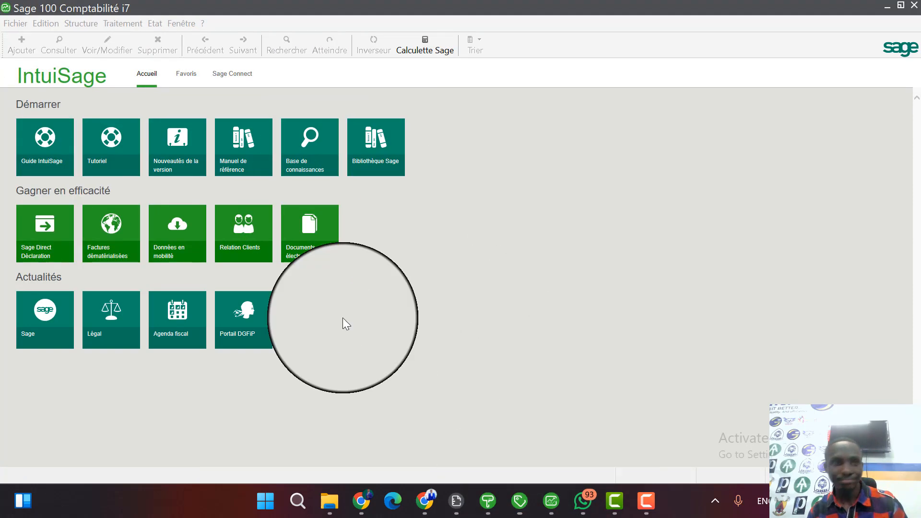
click(13, 25)
click(19, 51)
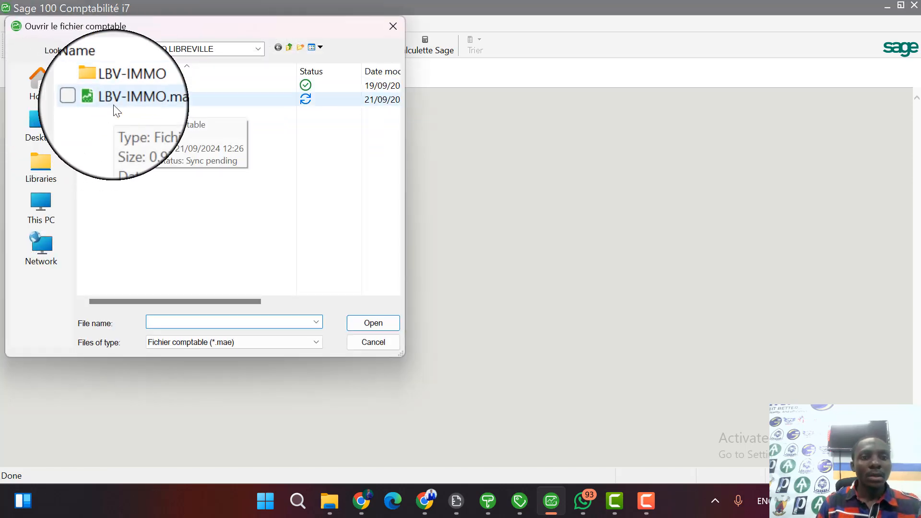
double_click(116, 102)
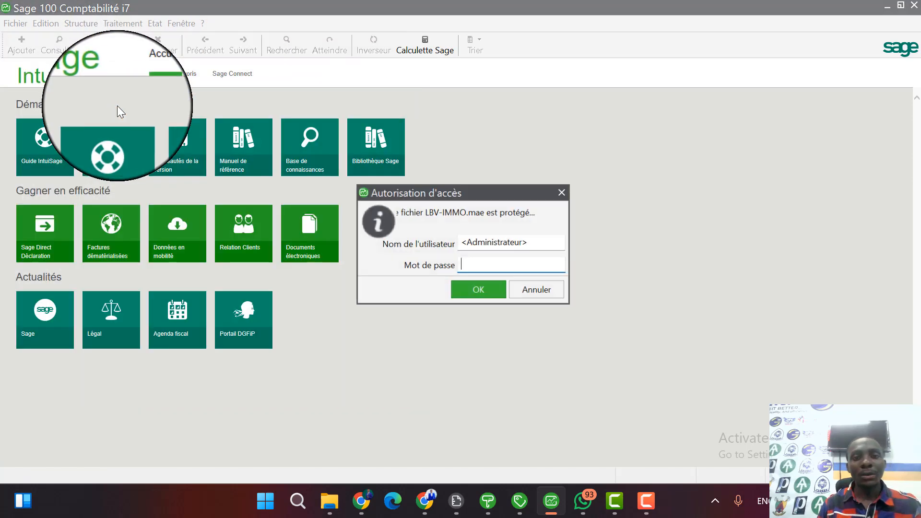
click(494, 284)
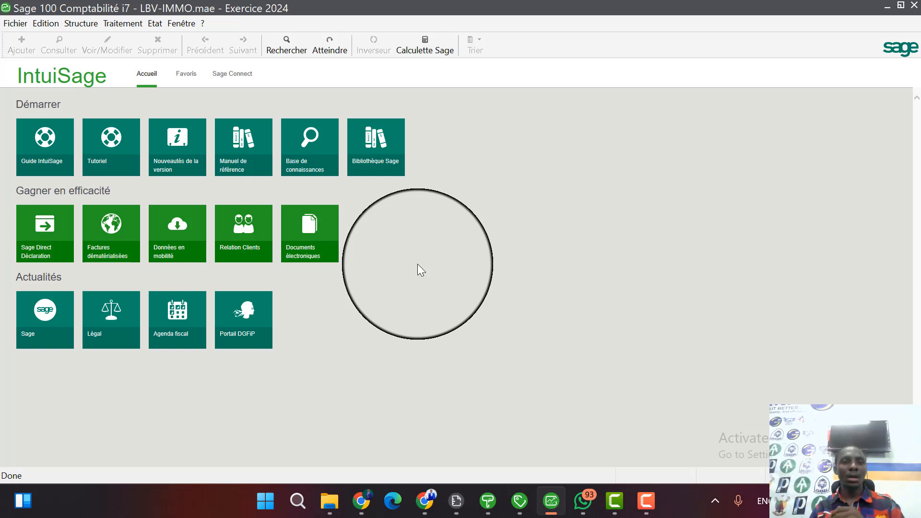
Display the journal entry list from its January 2024 journals in a maximized window.
click(124, 24)
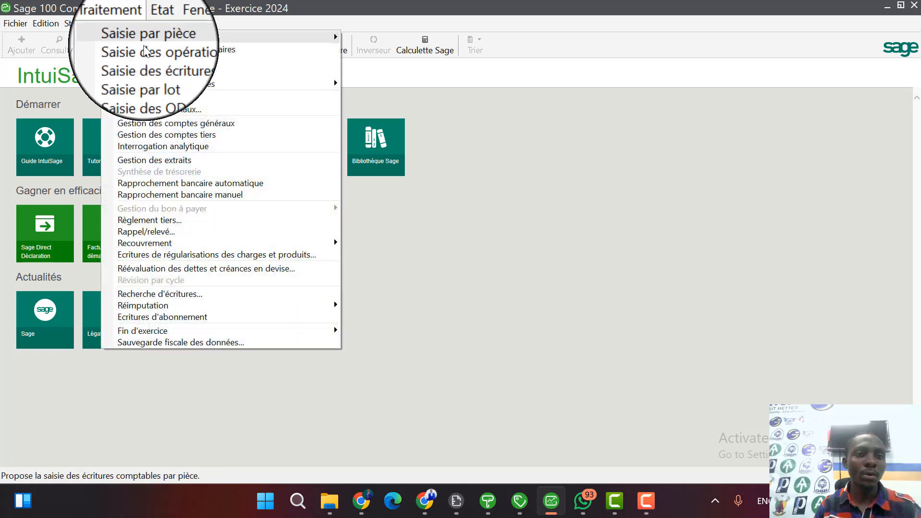
click(144, 97)
scroll(326, 181, up, 6)
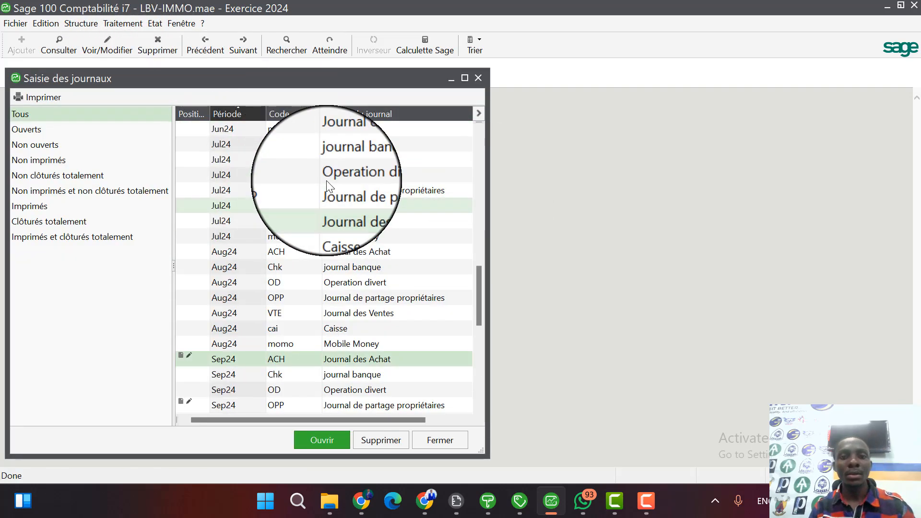
scroll(326, 180, up, 12)
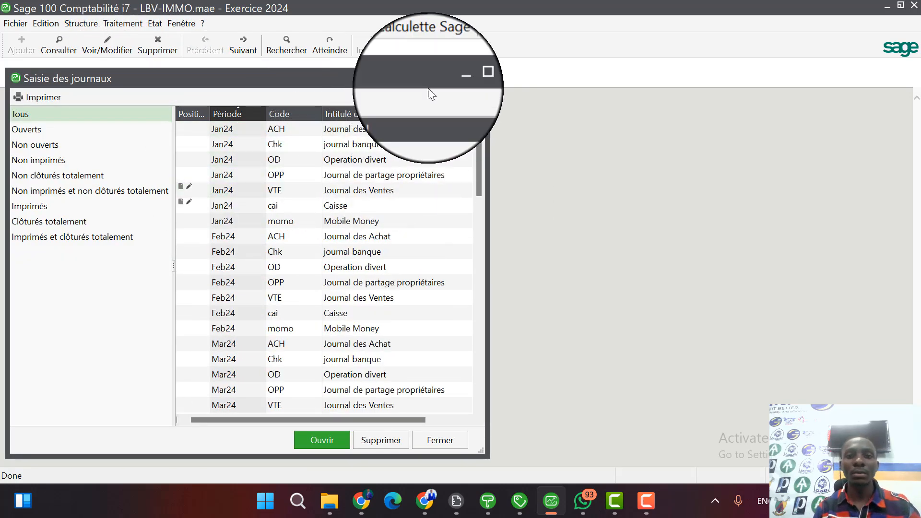
click(466, 78)
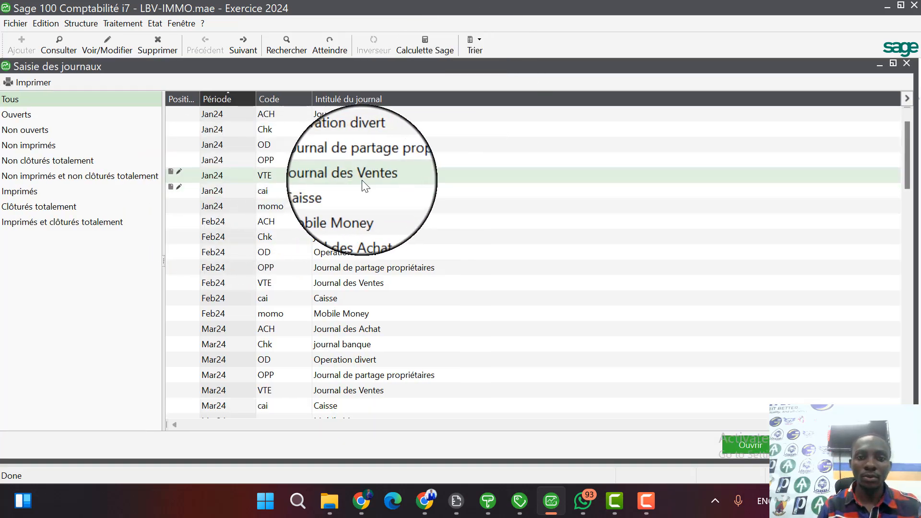
Open the Jan24 sales journal (VTE) to review the entries posted for invoice 10.
click(325, 194)
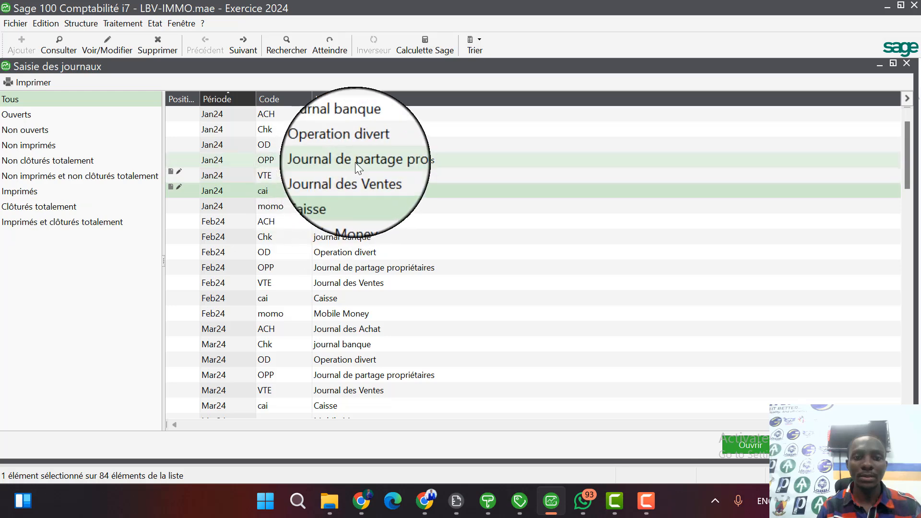
double_click(347, 178)
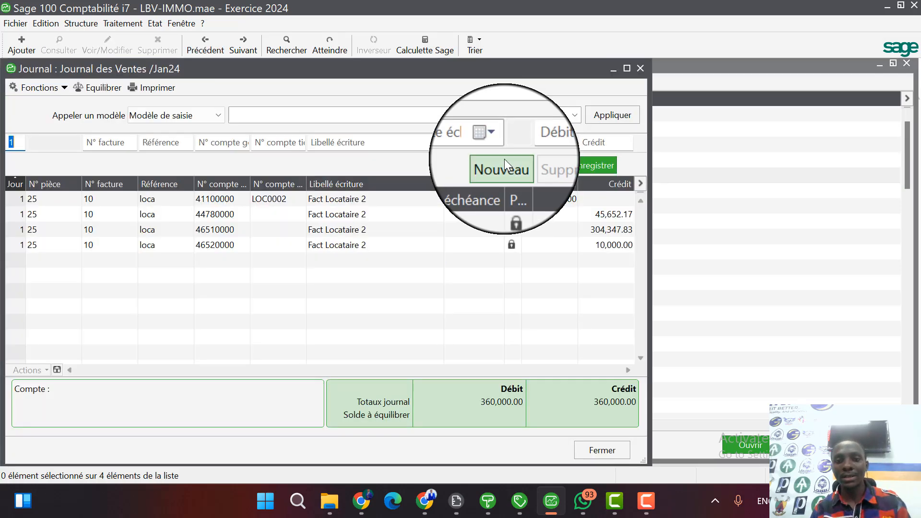
click(627, 68)
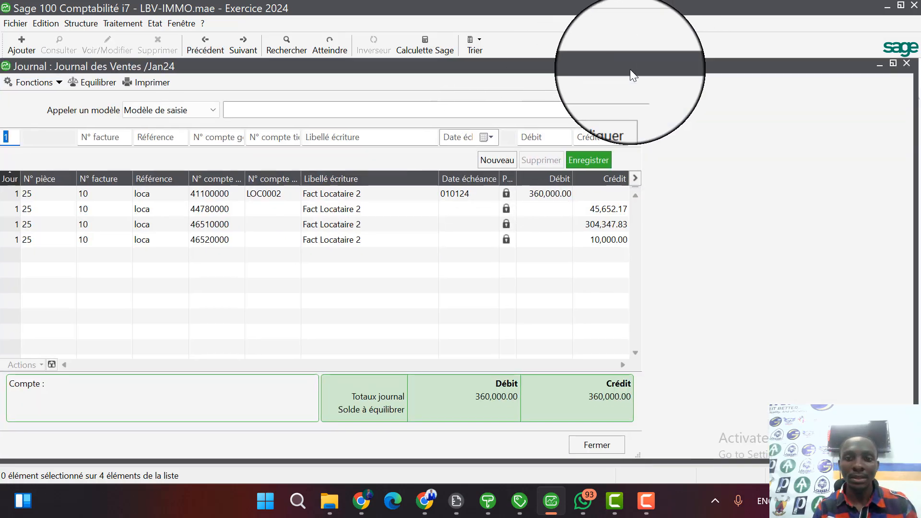
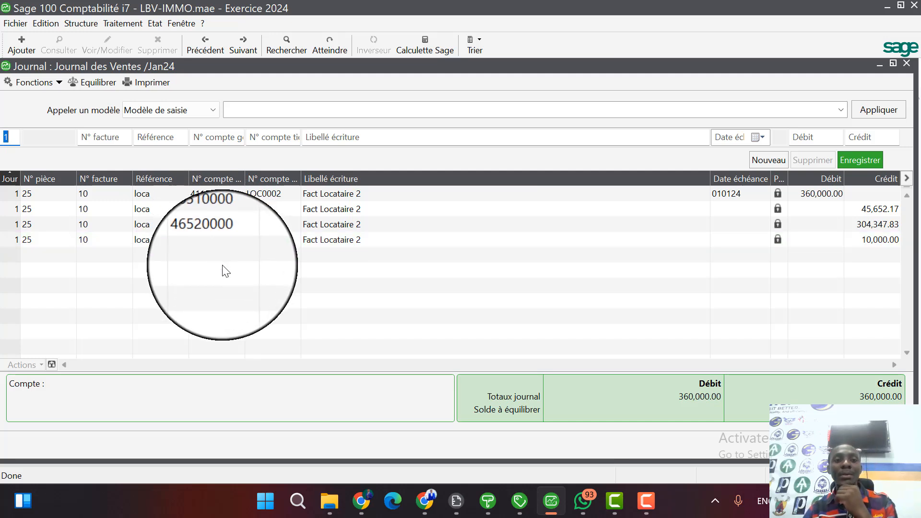
Examine the water and rent account lines in the Jan24 sales journal and the payment entries in the Jan24 Caisse journal.
click(214, 239)
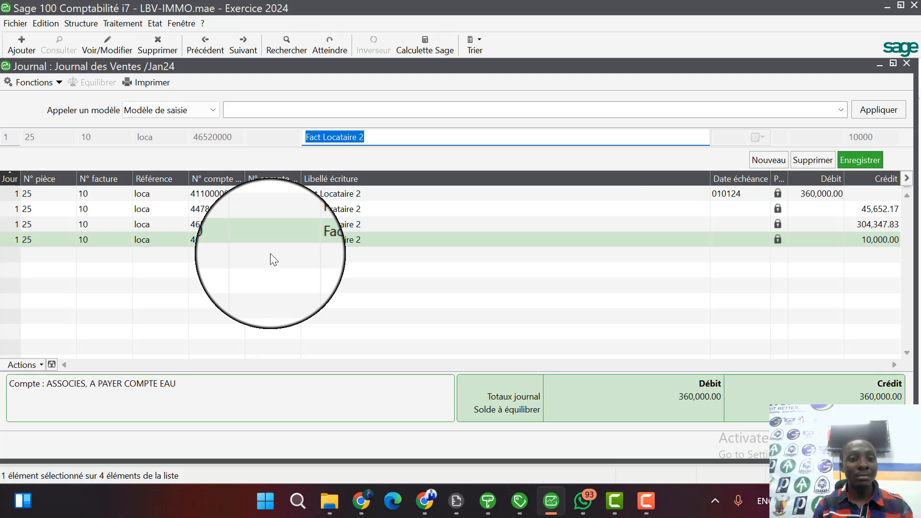
click(192, 224)
ctrl+click(206, 240)
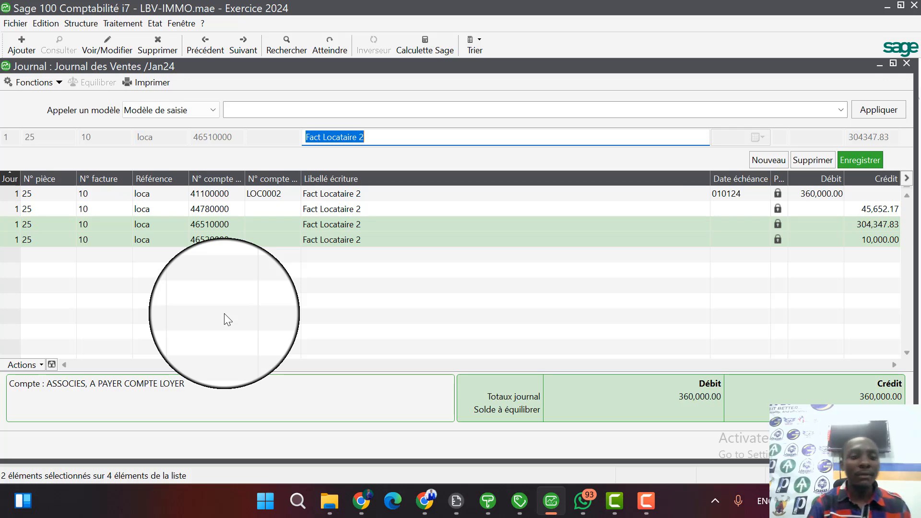
key(Escape)
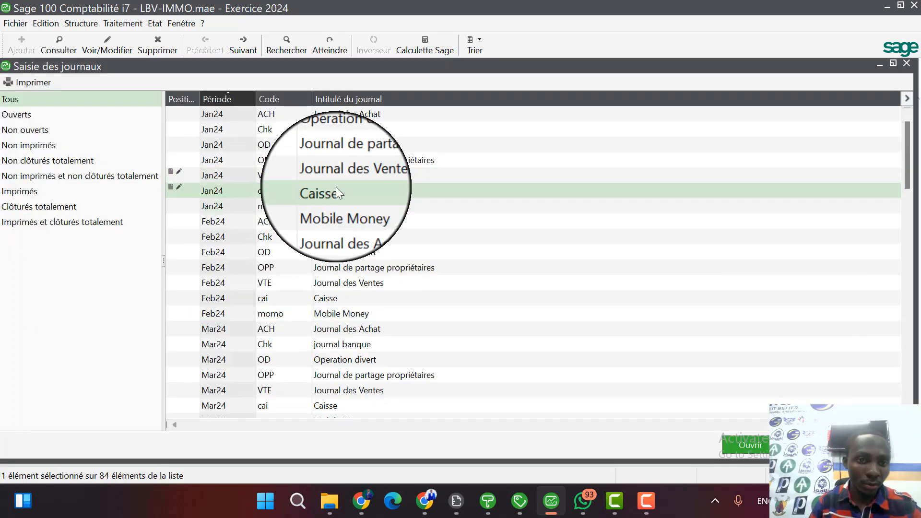
double_click(336, 186)
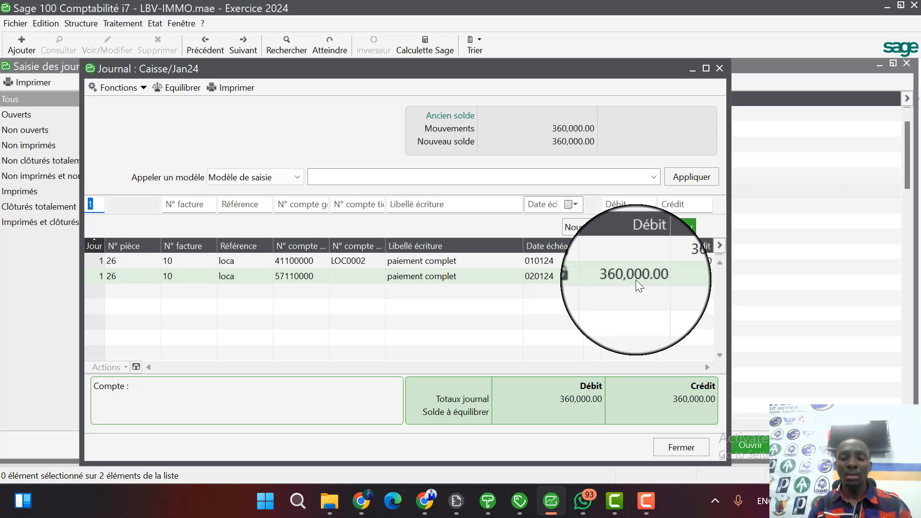
click(720, 68)
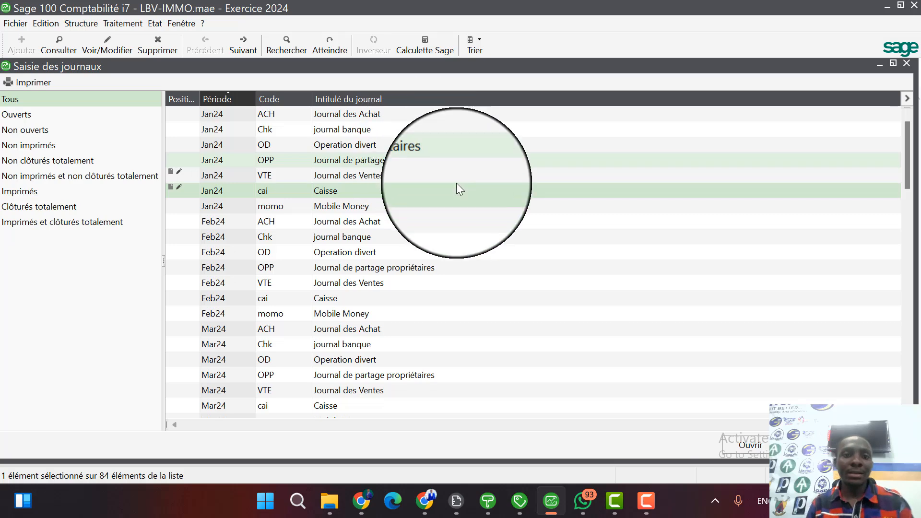
Reopen the Jan24 sales journal in a maximized window and examine the rent account line before closing the journal.
click(378, 168)
double_click(377, 168)
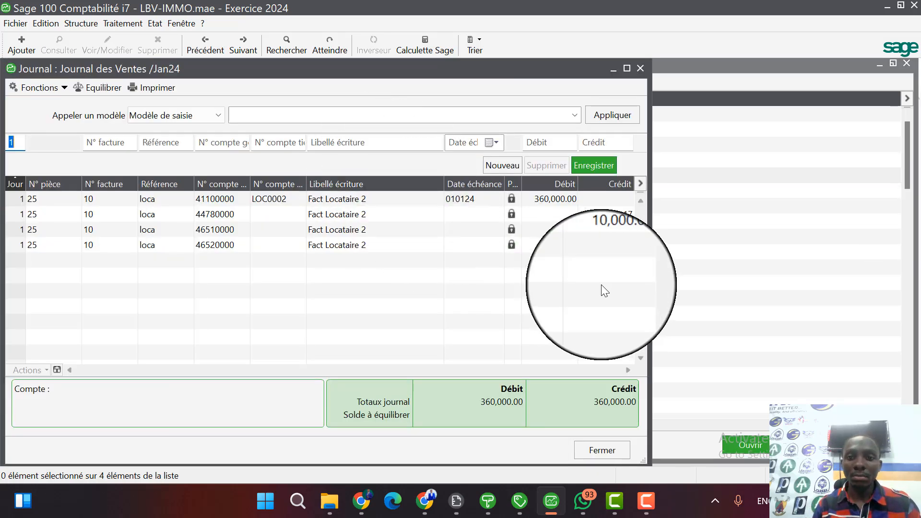
click(628, 70)
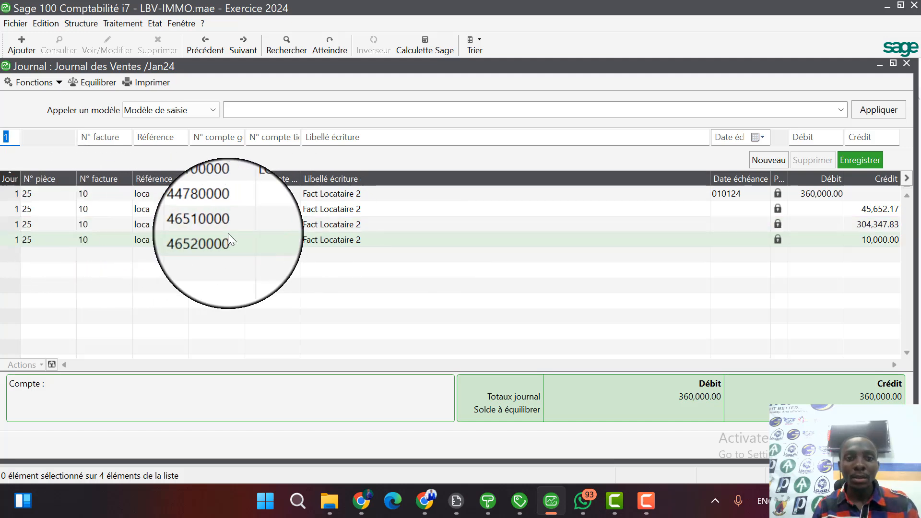
click(297, 224)
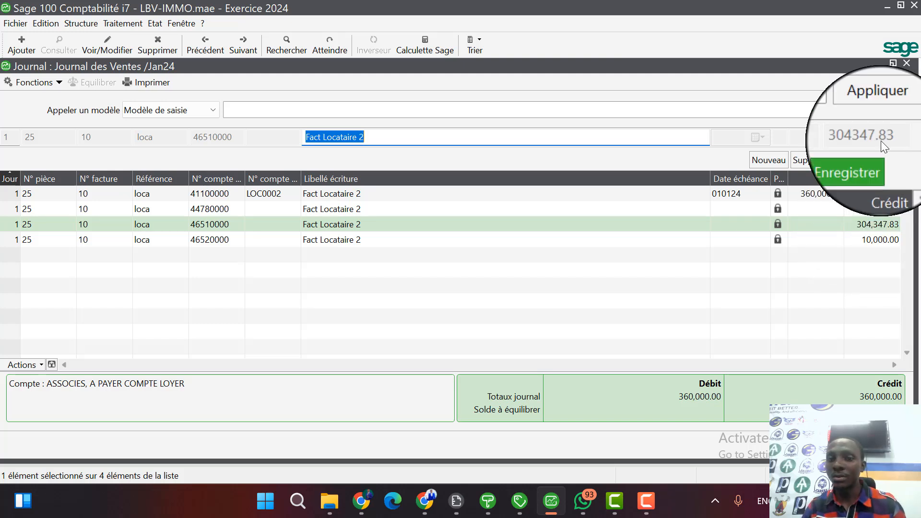
click(908, 65)
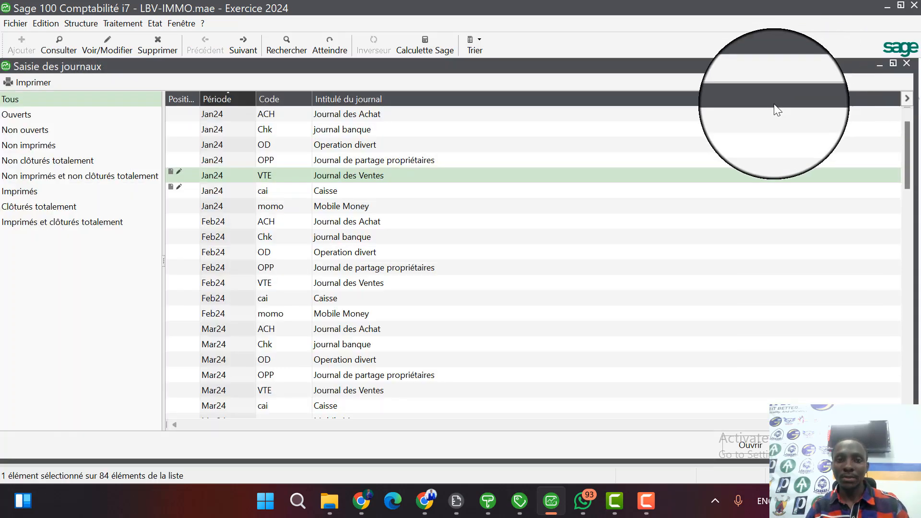
Open the Jan24 Journal de partage propriétaires (OPP) in a maximized window and apply the entry model "Model imputation Propriétaires".
double_click(385, 154)
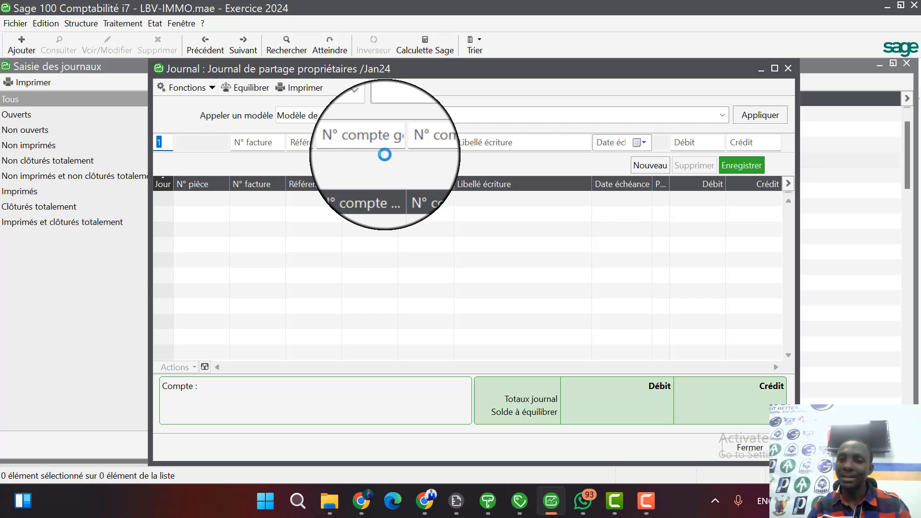
click(774, 68)
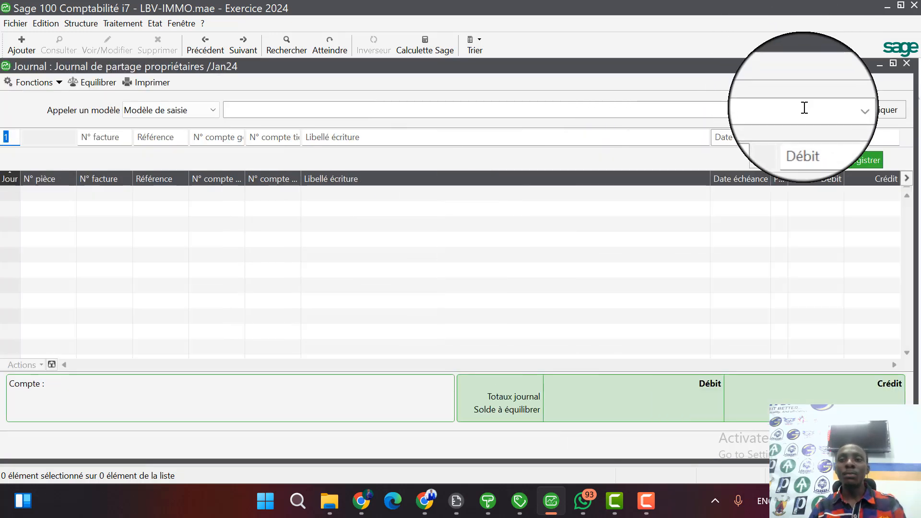
click(843, 109)
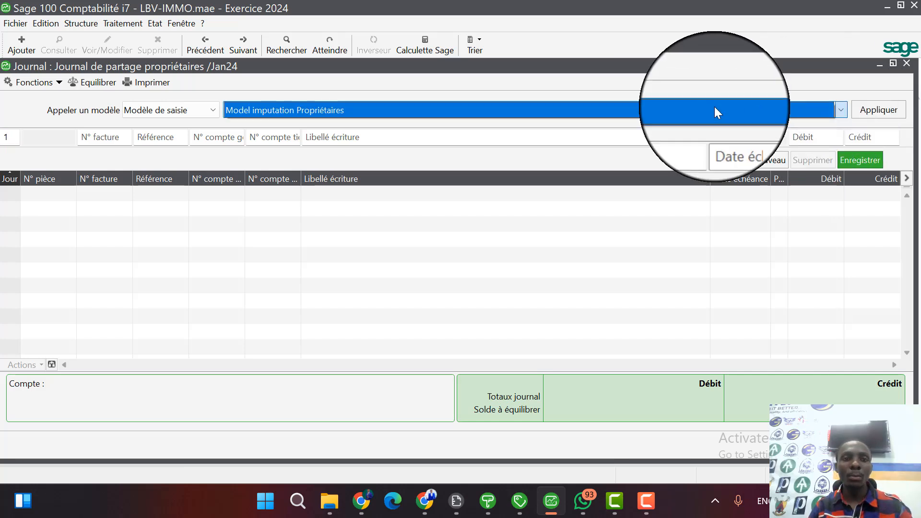
click(678, 106)
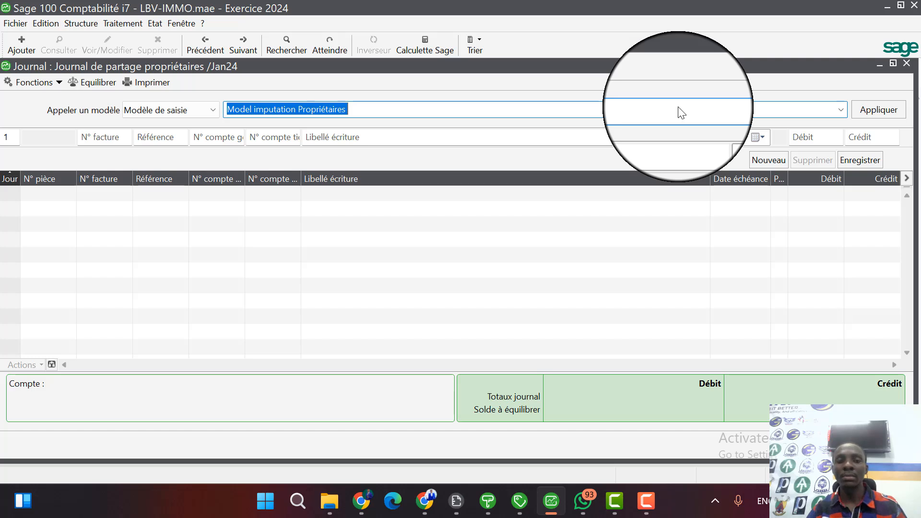
click(880, 110)
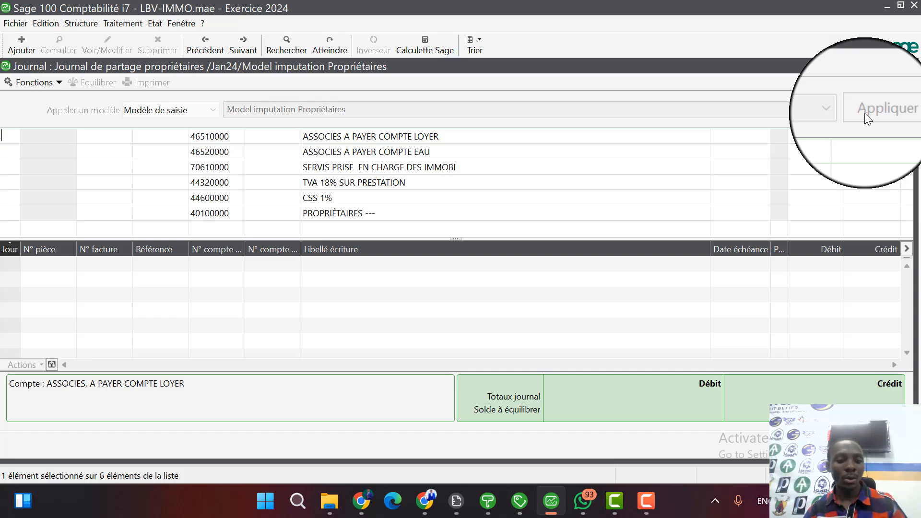
Fill the model's entry lines with day 2, invoice number 10 and reference local.
text(2)
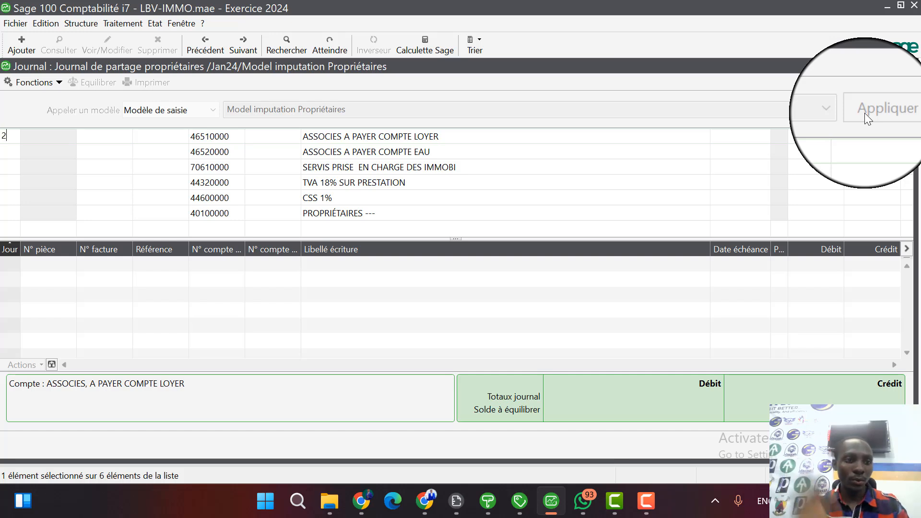
key(Tab)
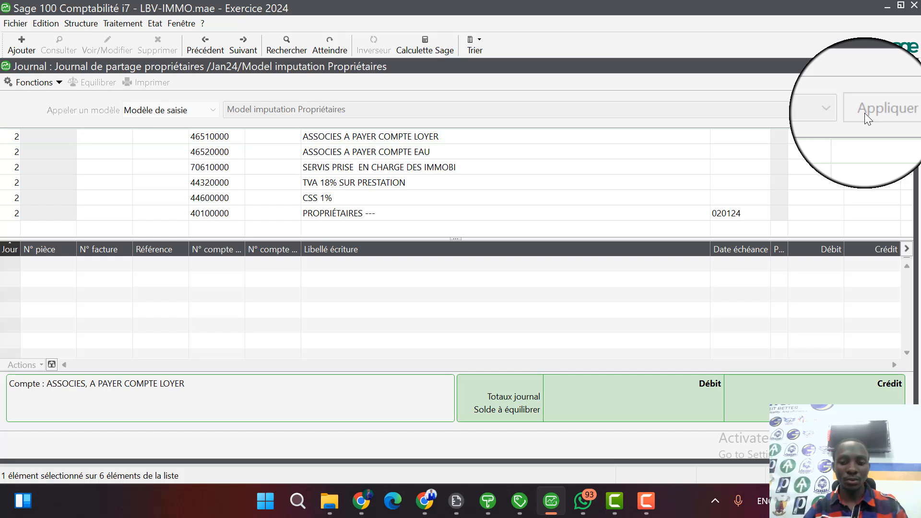
text(10)
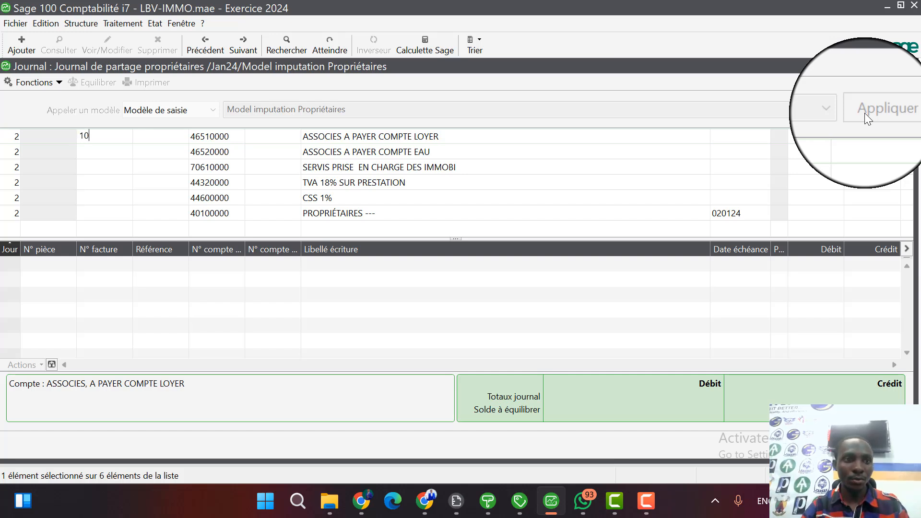
key(Tab)
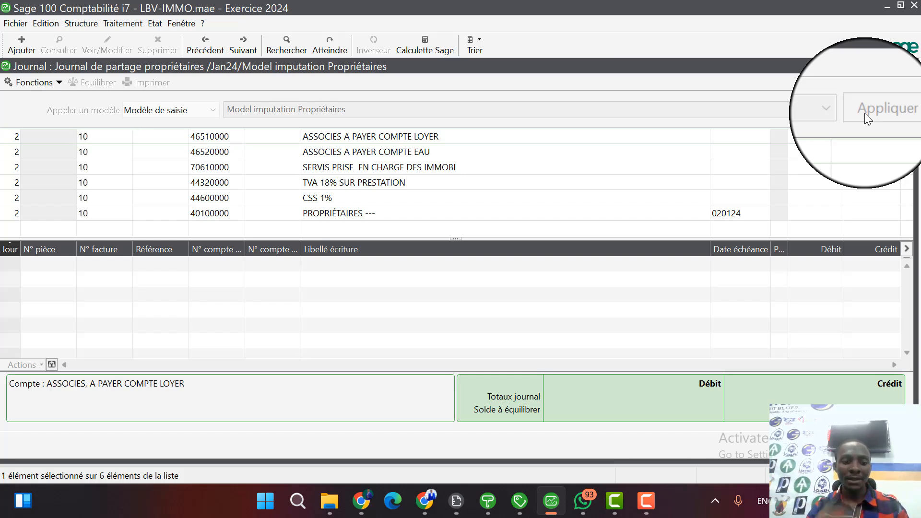
text(local)
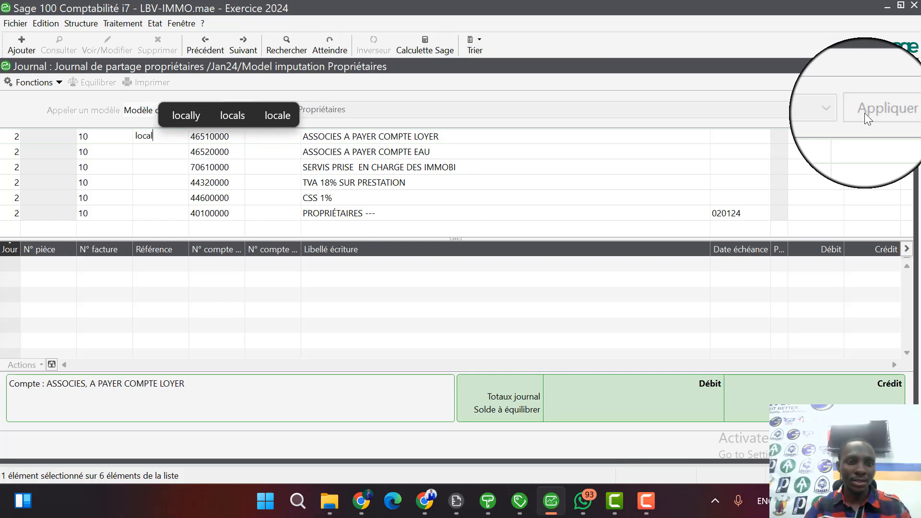
key(Tab)
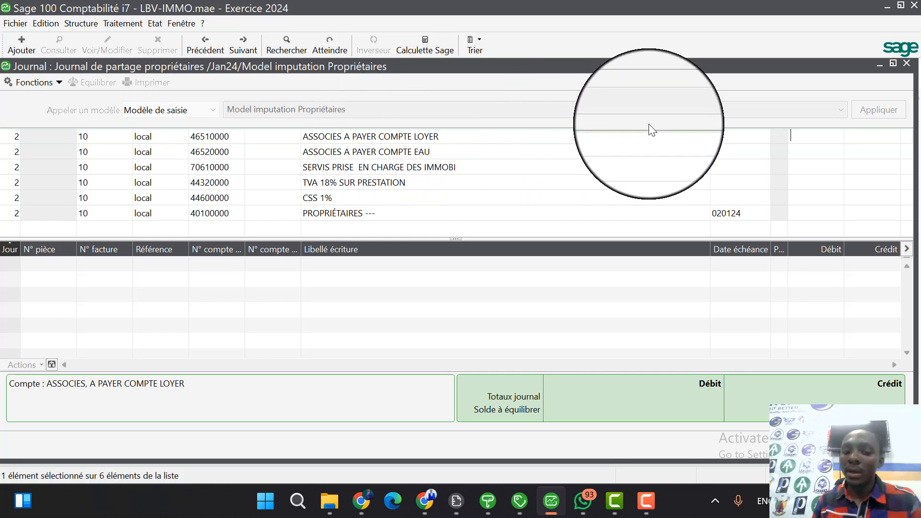
Enter debits of 304347.83 on the ASSOCIES A PAYER COMPTE LOYER line and 10,000 on the COMPTE EAU line.
text(304)
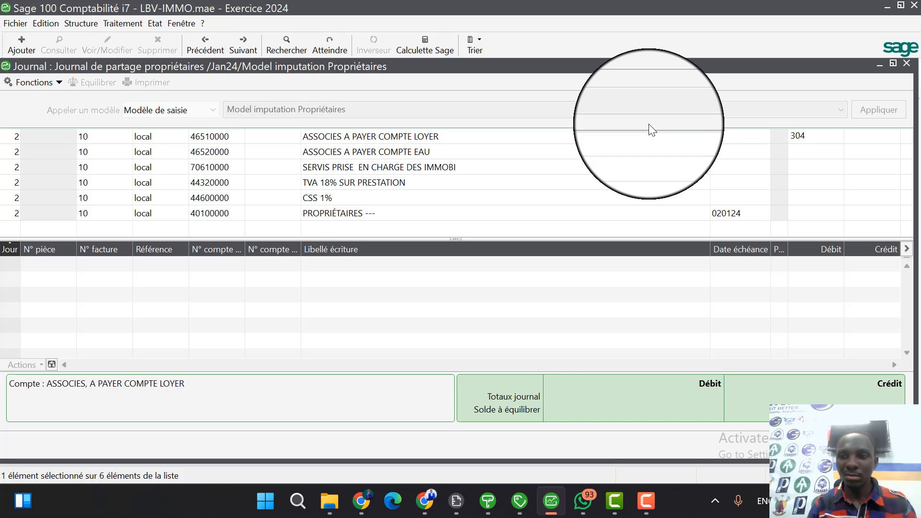
text(34)
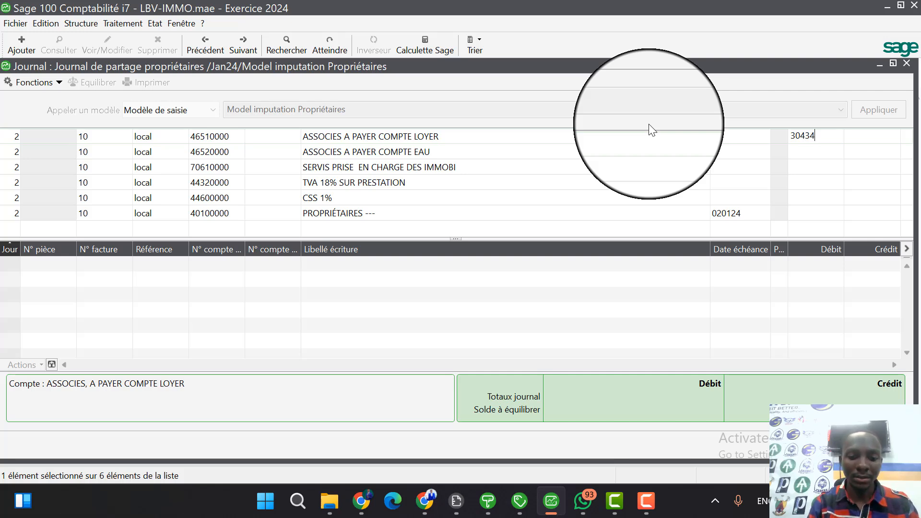
text(7.83)
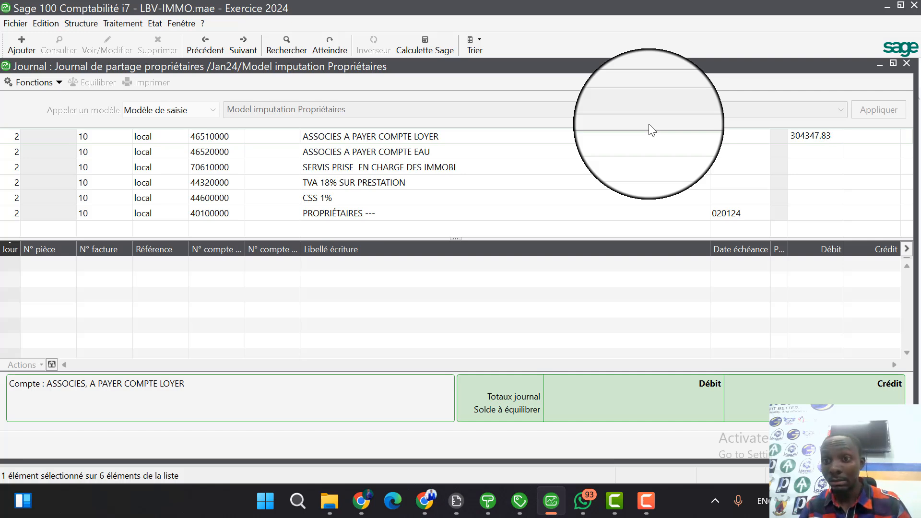
key(Return)
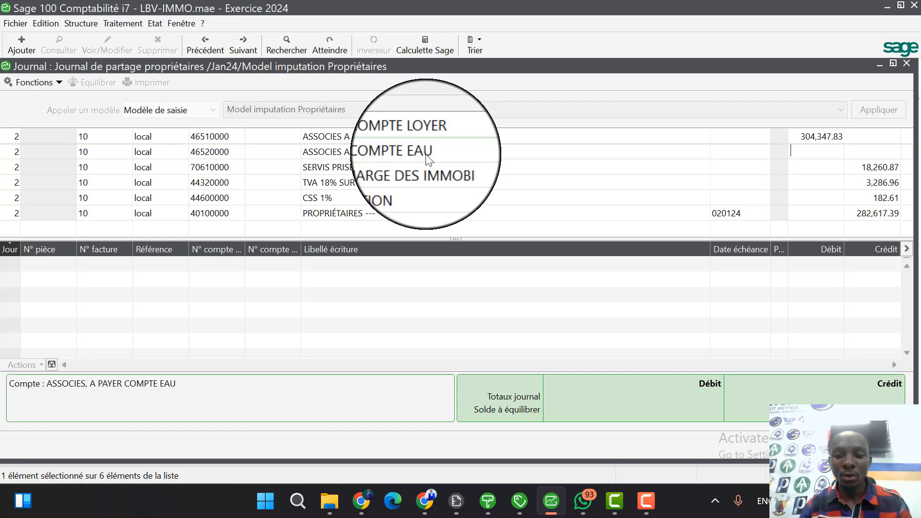
text(10,000)
key(Return)
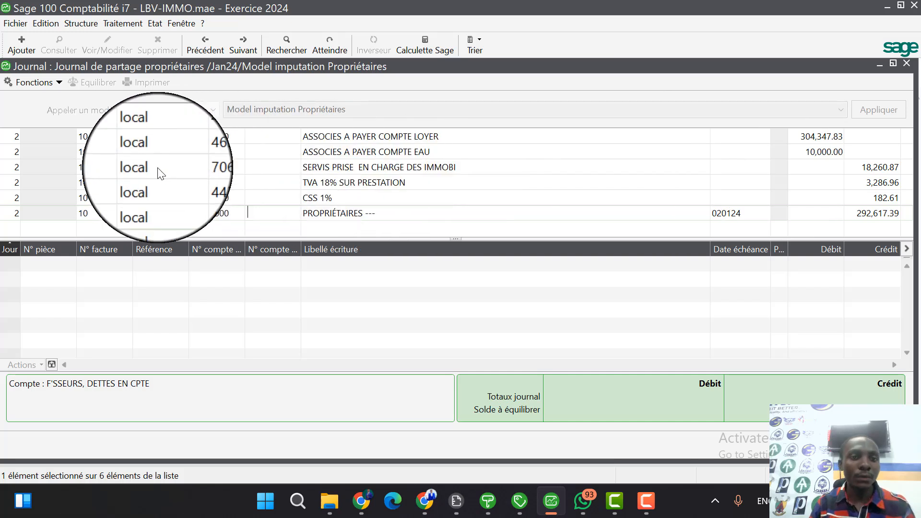
Try to restore the credit amount on the SERVIS PRISE EN CHARGE DES IMMOBI line, and discard the unsaved model entry.
click(211, 168)
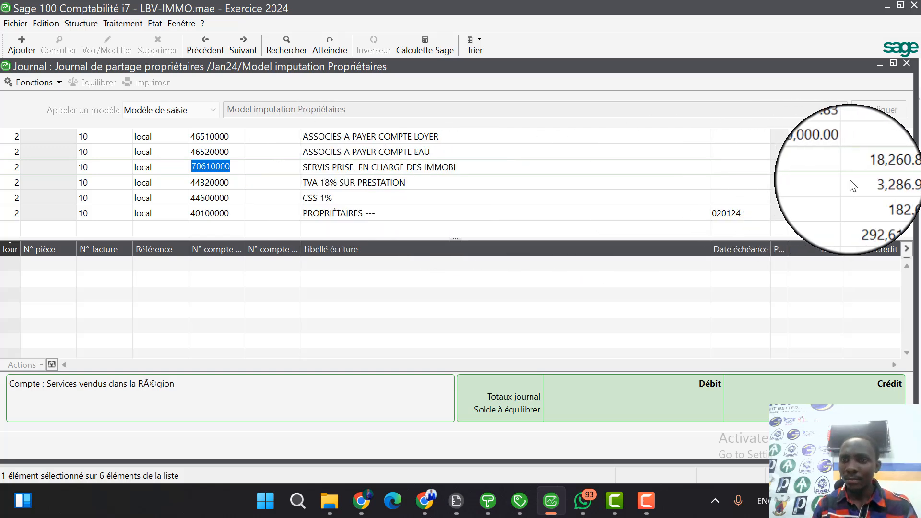
click(736, 137)
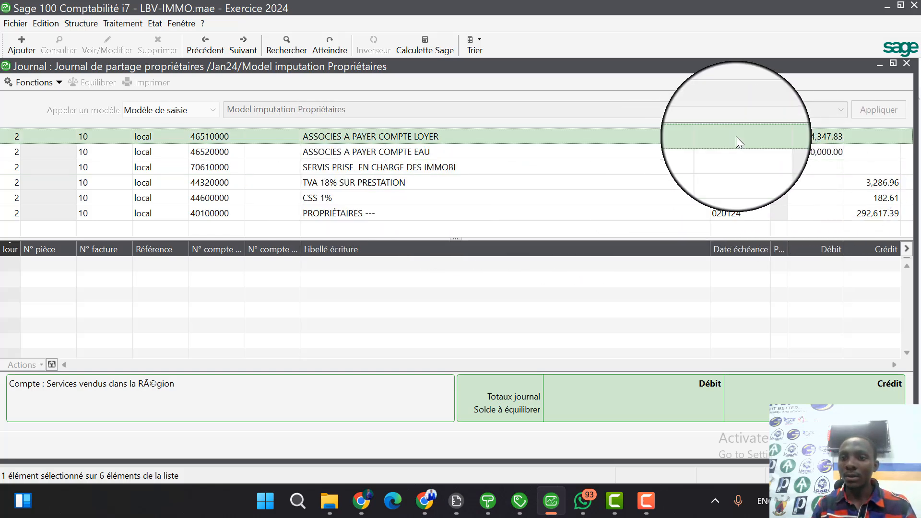
click(837, 167)
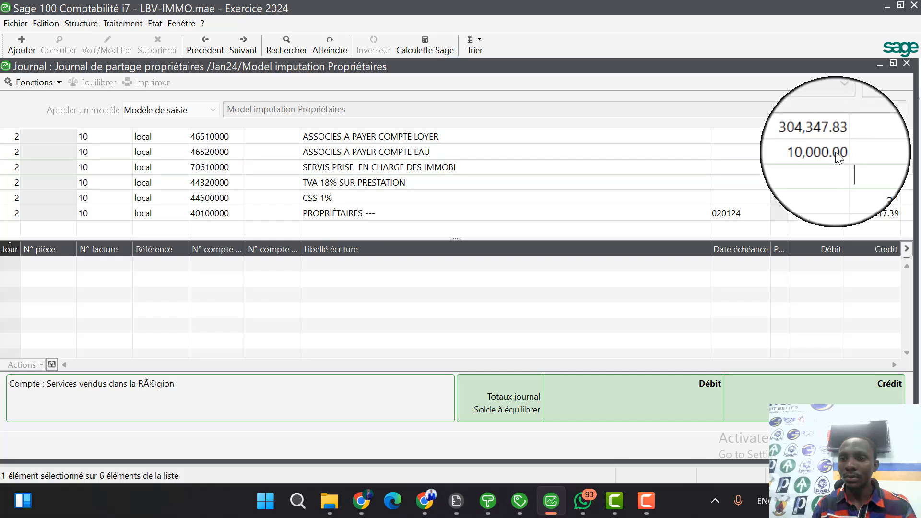
click(826, 140)
key(Down)
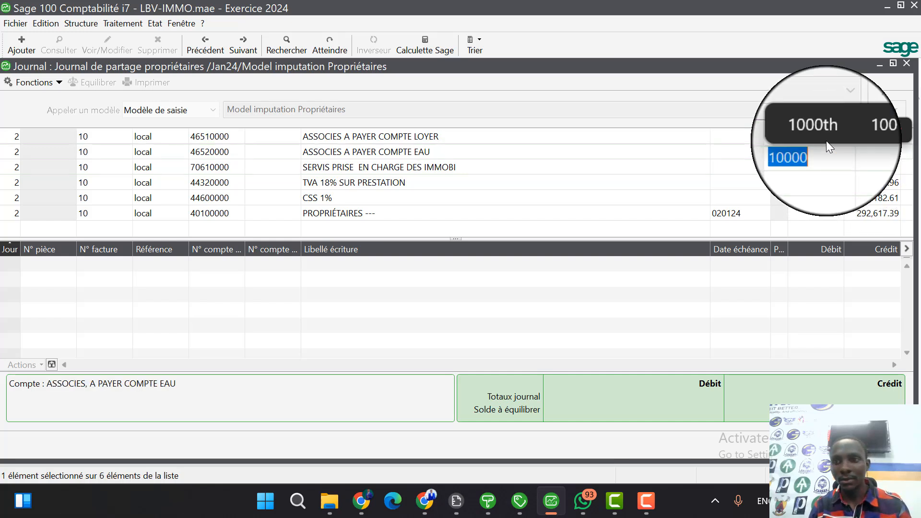
click(876, 174)
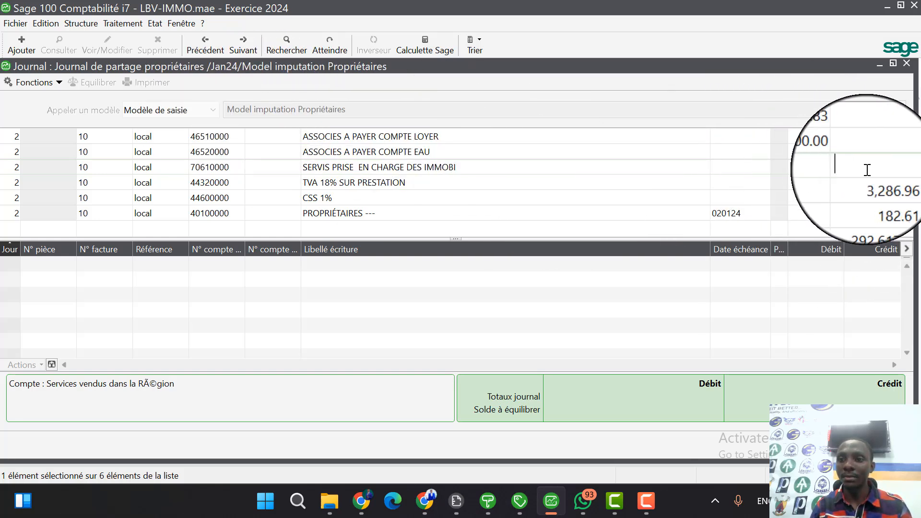
click(708, 172)
click(734, 174)
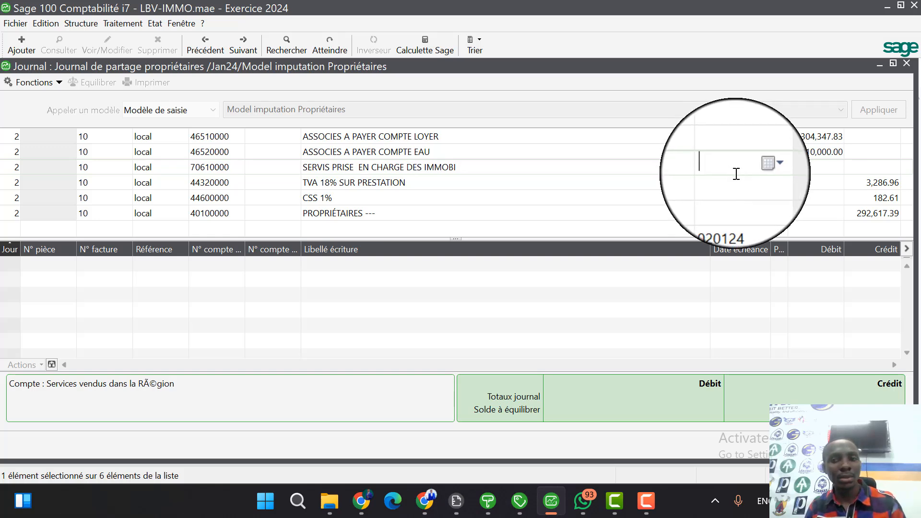
key(Escape)
key(Escape)
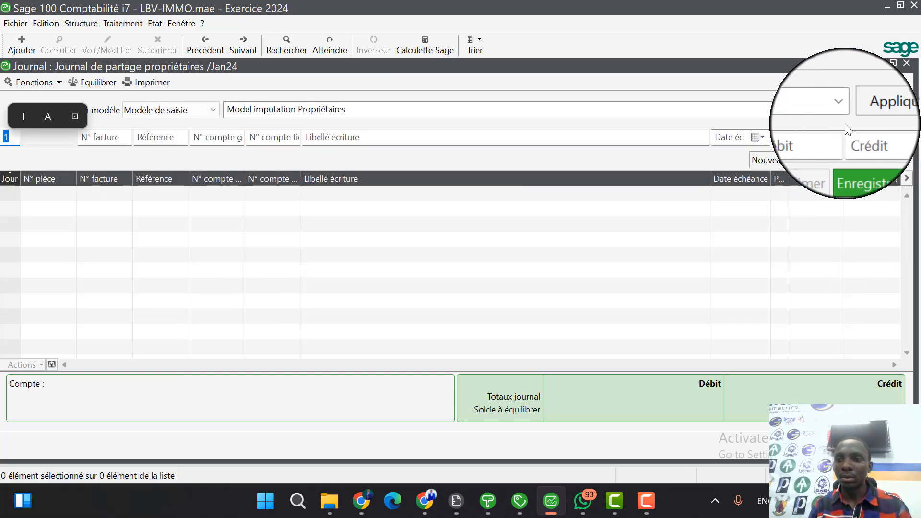
Apply the entry model "Model imputation Propriétaires" again and fill its lines with day 2, invoice number 10 and reference local.
click(843, 117)
click(864, 109)
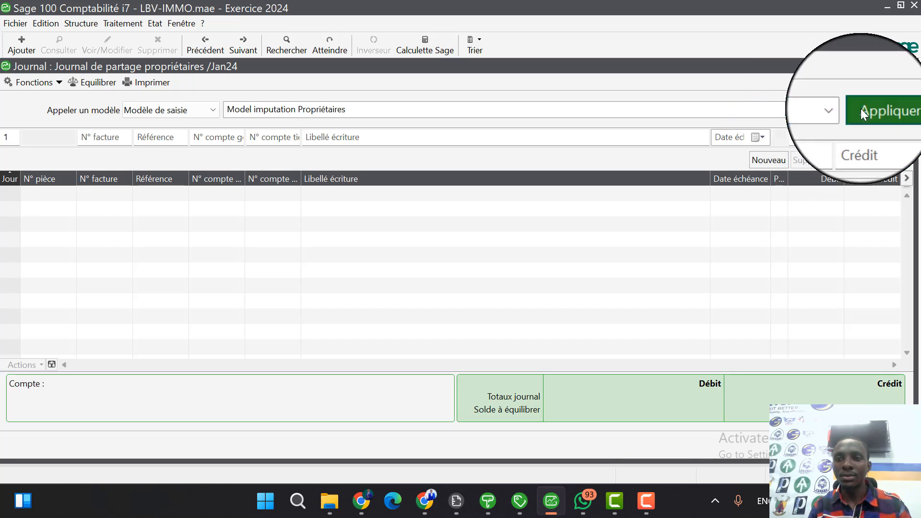
text(2)
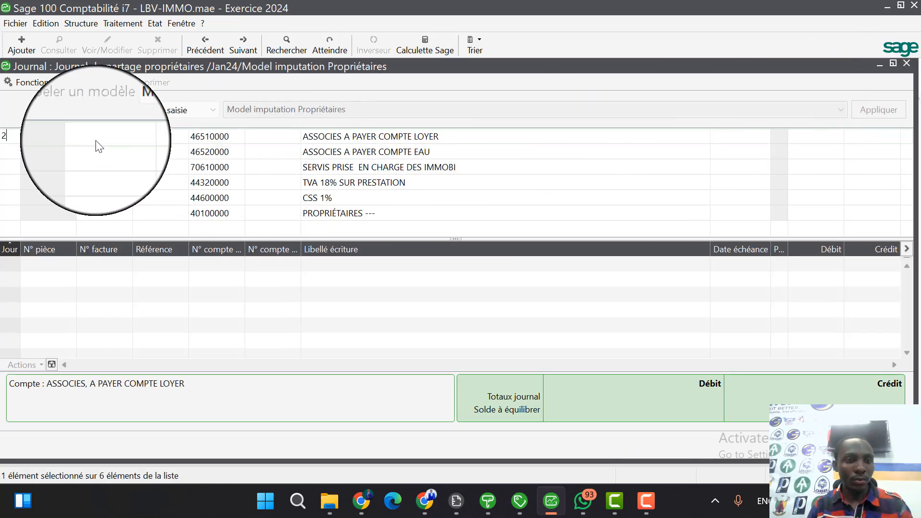
click(97, 140)
text(10)
key(Tab)
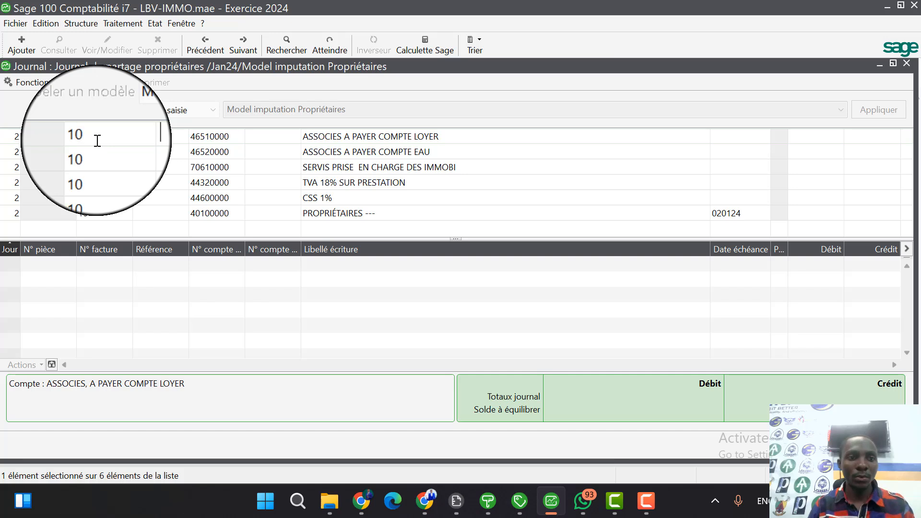
text(lo)
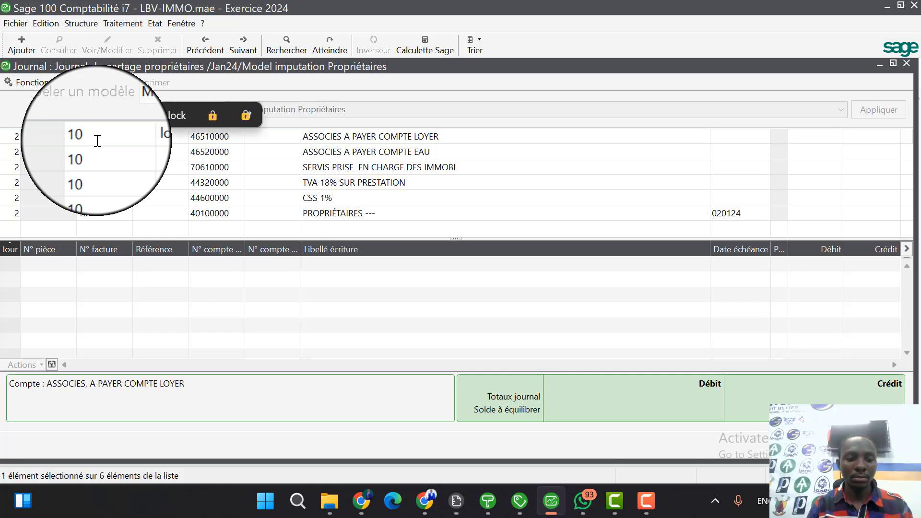
text(cal)
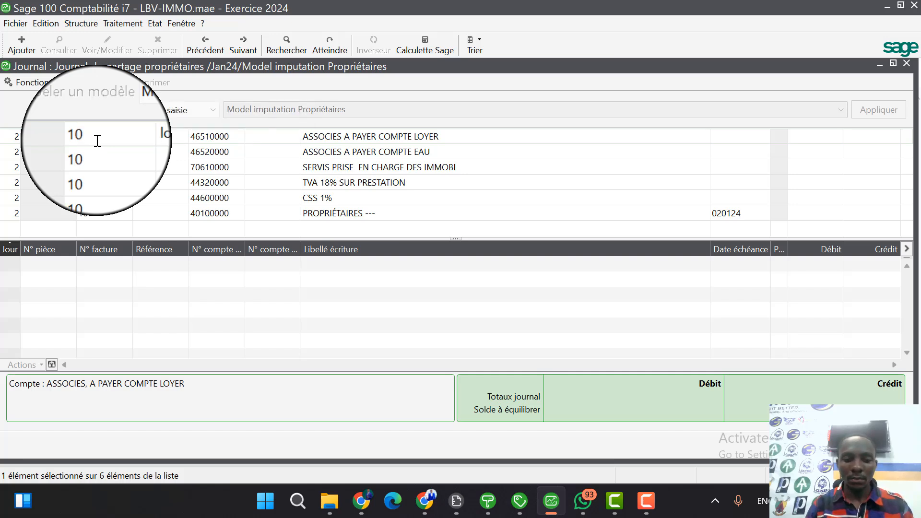
key(Tab)
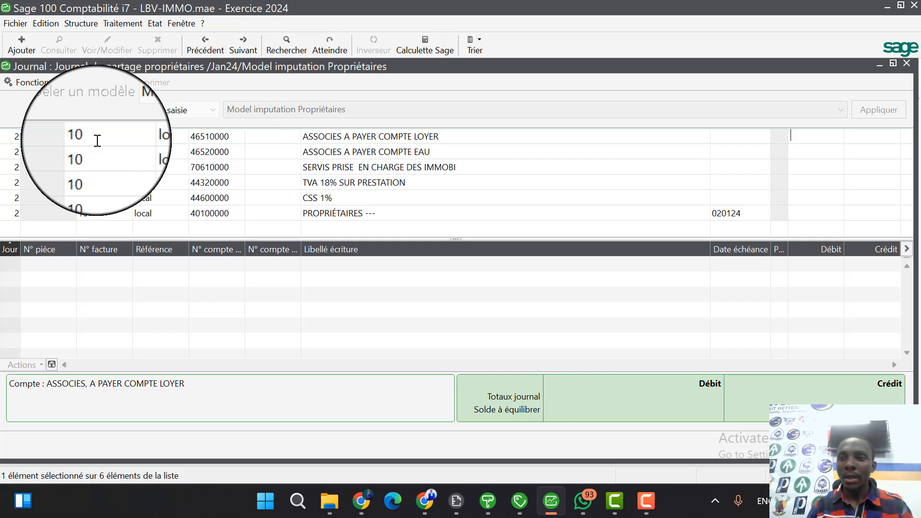
Debit 304347.83 on the ASSOCIES A PAYER COMPTE LOYER line and 10000 on the ASSOCIES A PAYER COMPTE EAU line.
text(304)
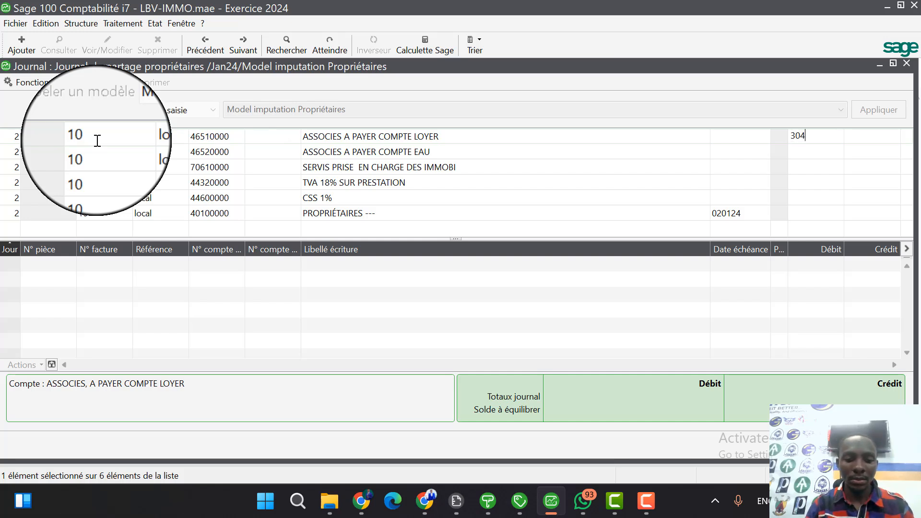
text(34)
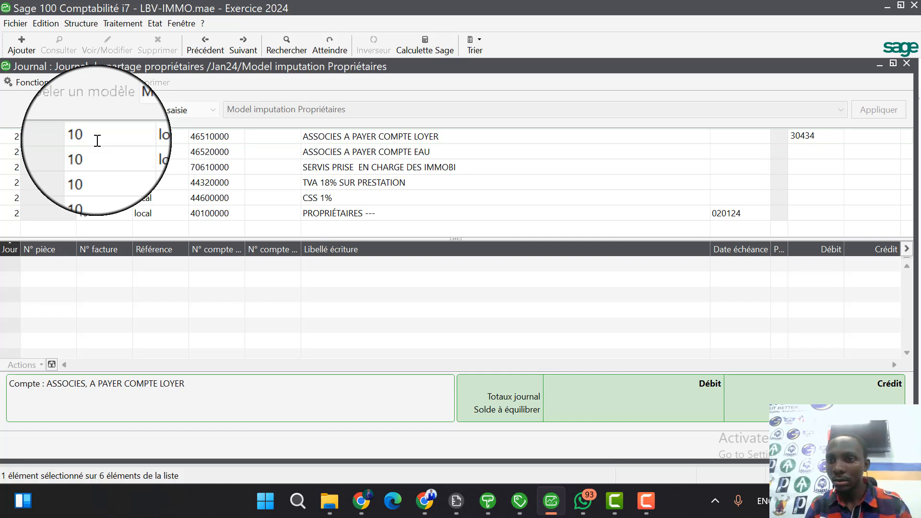
text(7)
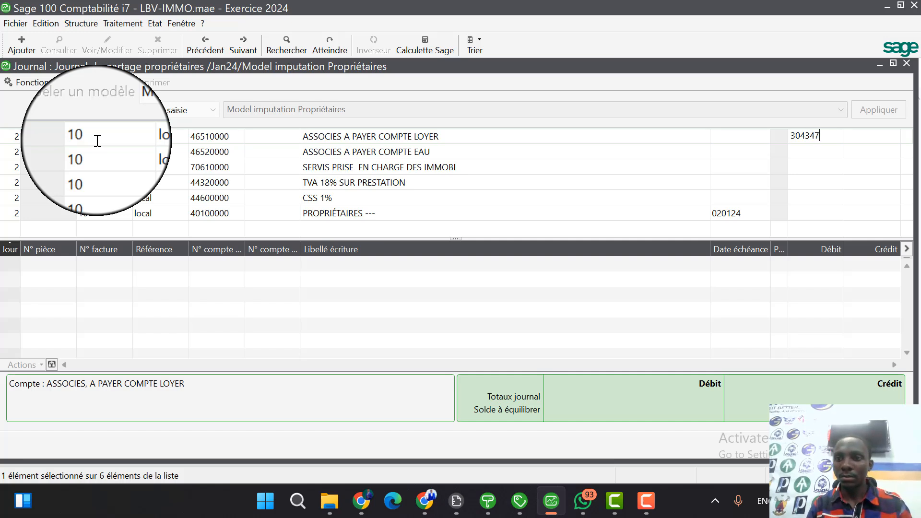
text(.83)
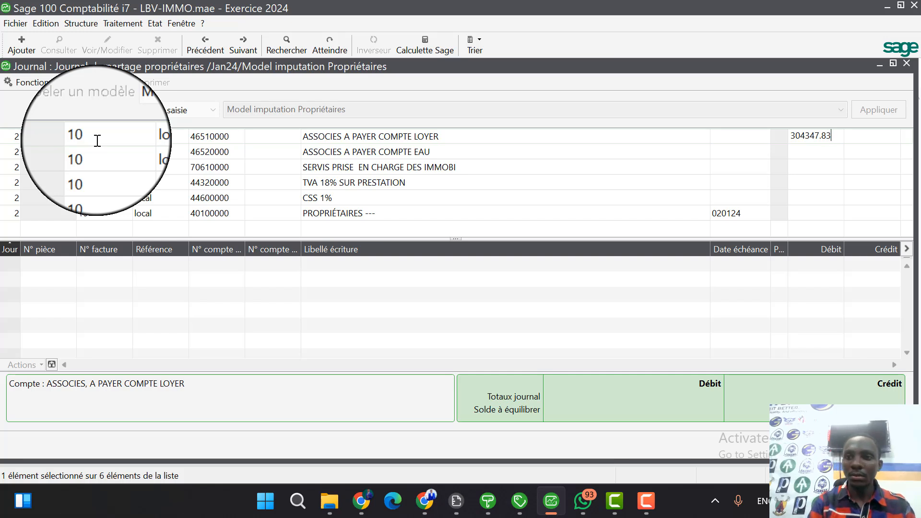
key(Return)
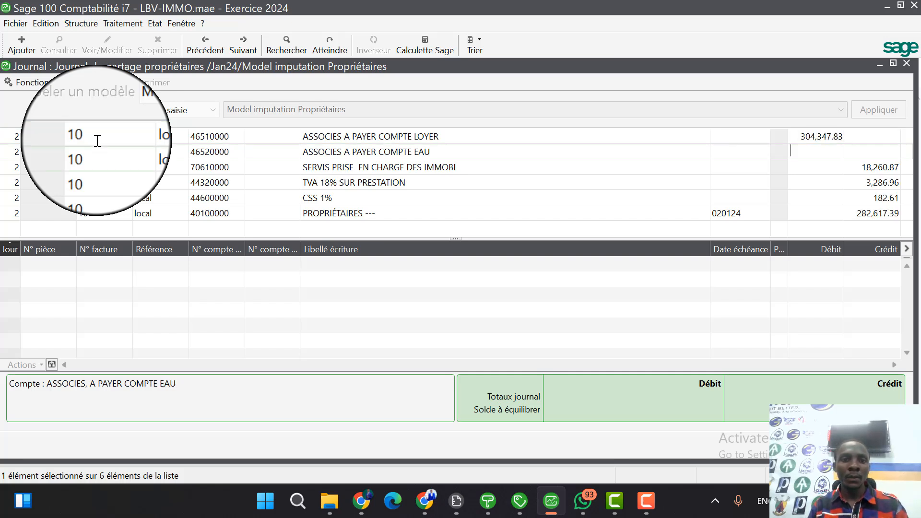
text(10000)
key(Return)
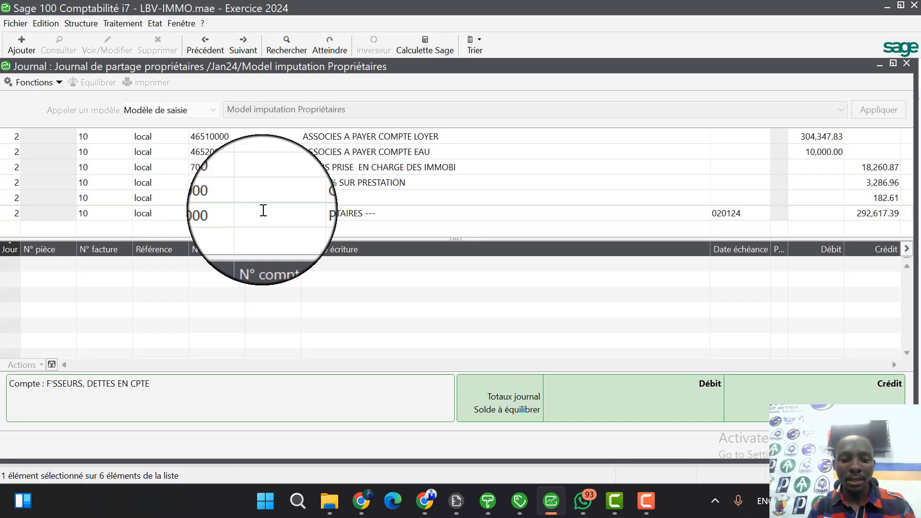
Assign the third-party account PRORIO 1 to the PROPRIÉTAIRES line and record the model entry in the journal.
text(PR)
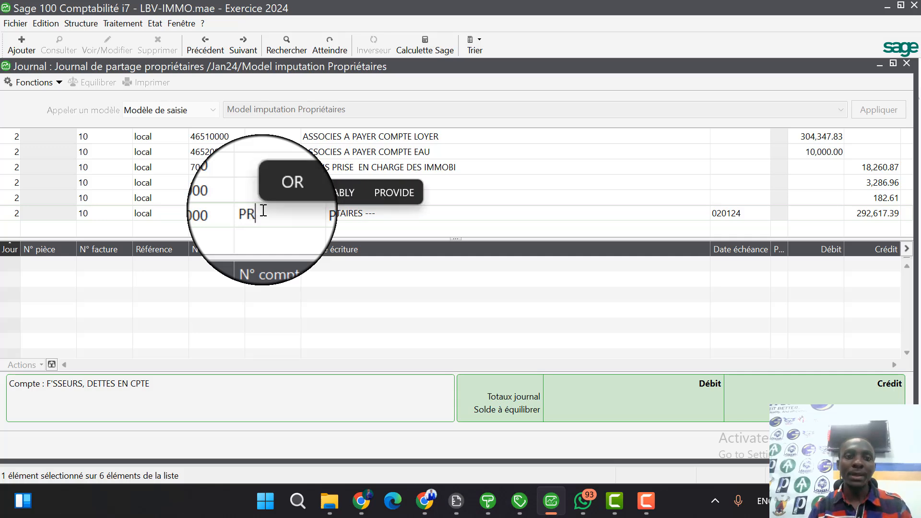
key(Tab)
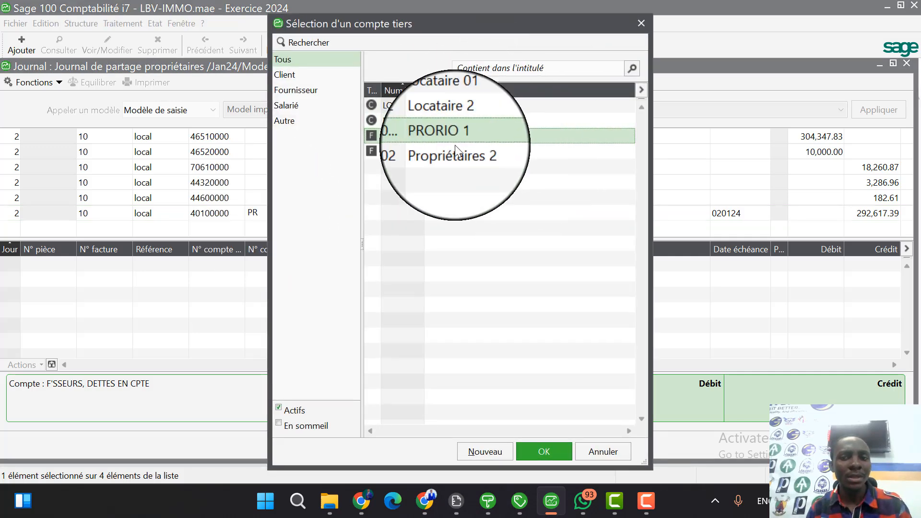
drag(500, 27, 631, 70)
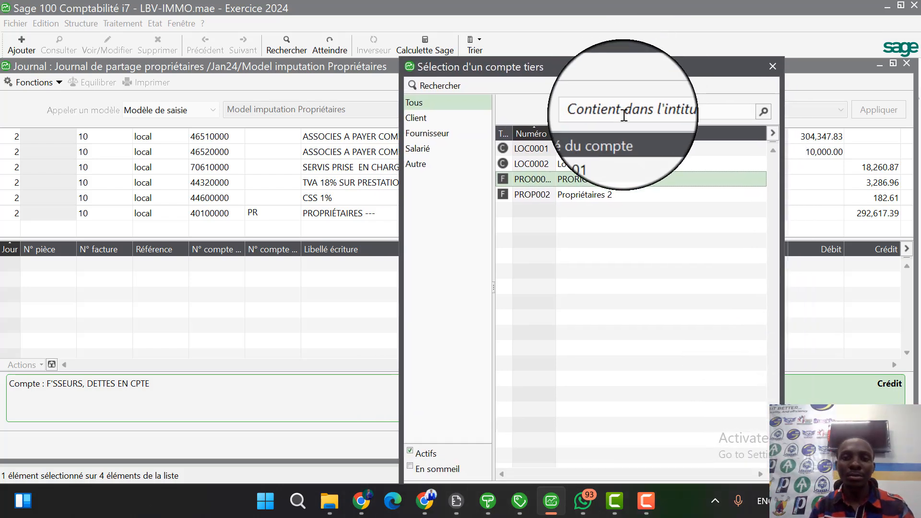
double_click(591, 182)
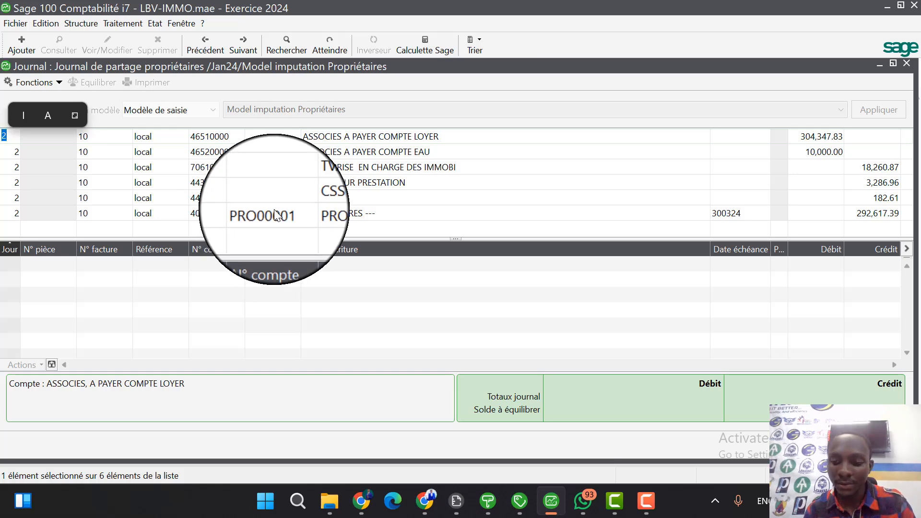
key(Return)
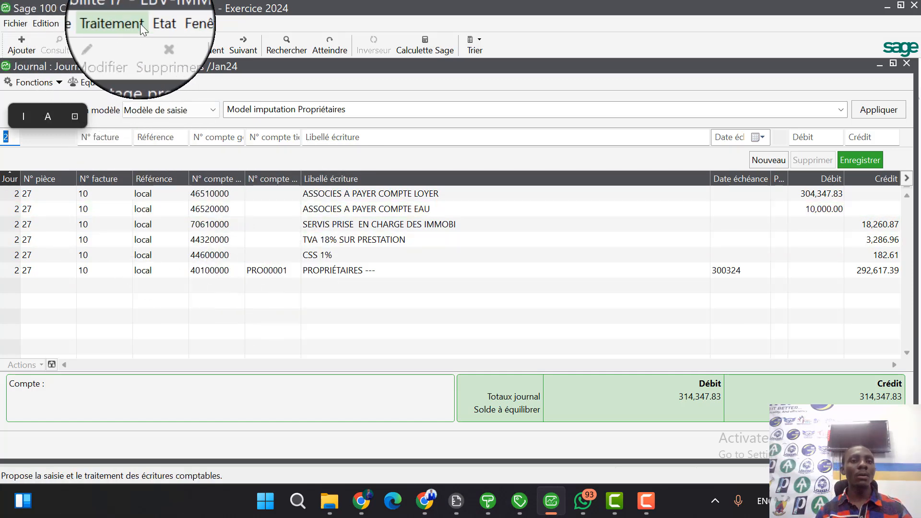
Start a Grand-livre des tiers report and set its entry end date to 31 January 2024.
click(155, 23)
mouse_move(199, 122)
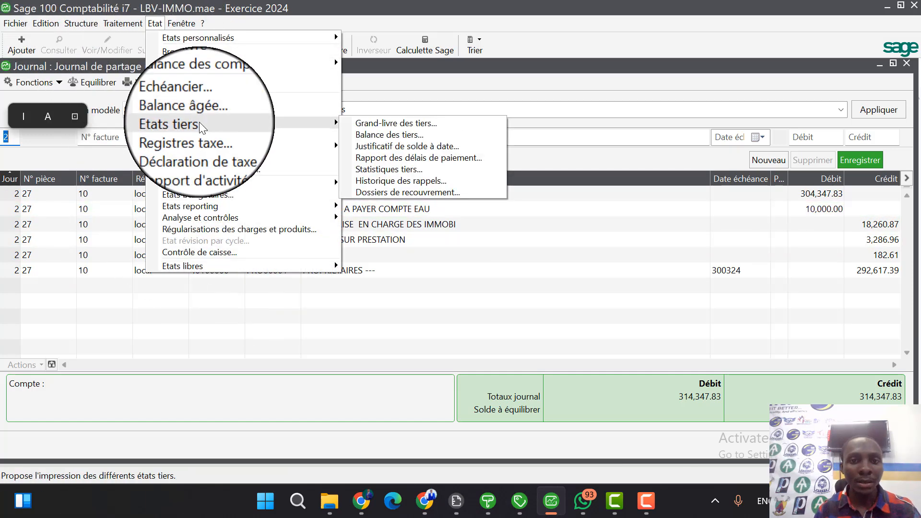
click(384, 124)
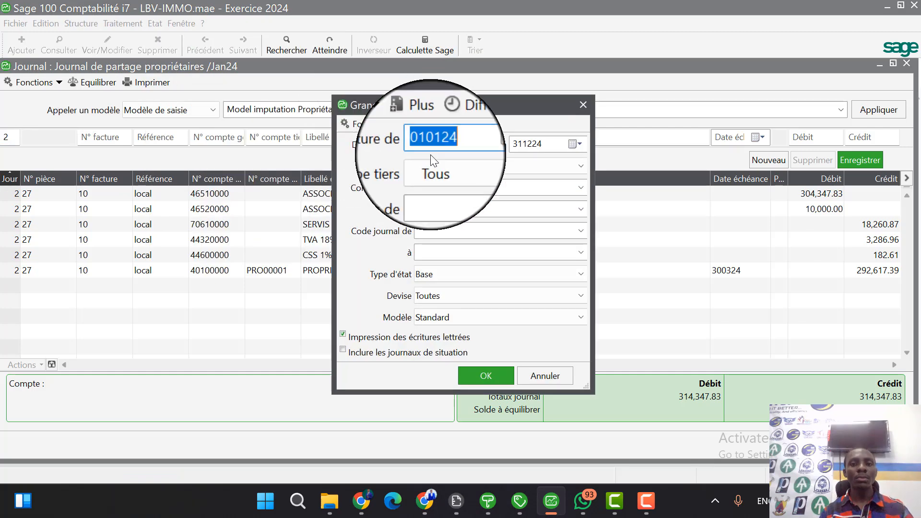
click(576, 144)
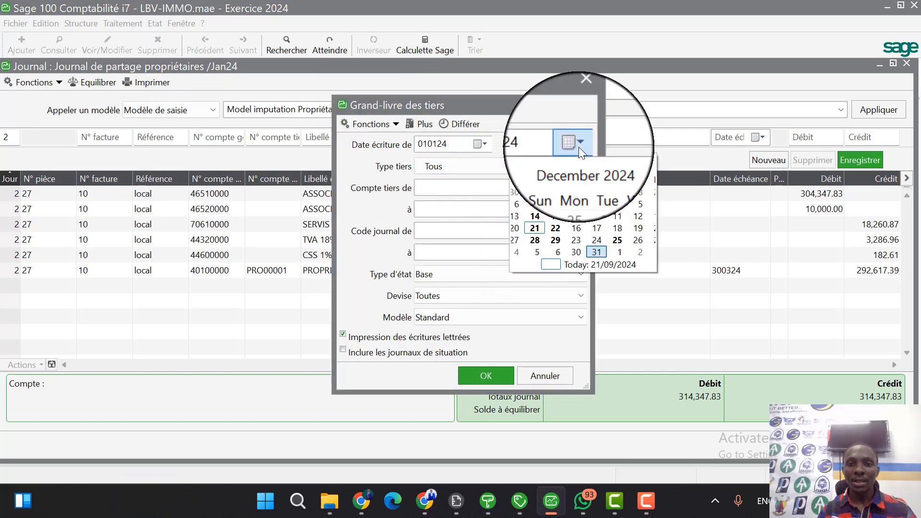
click(565, 164)
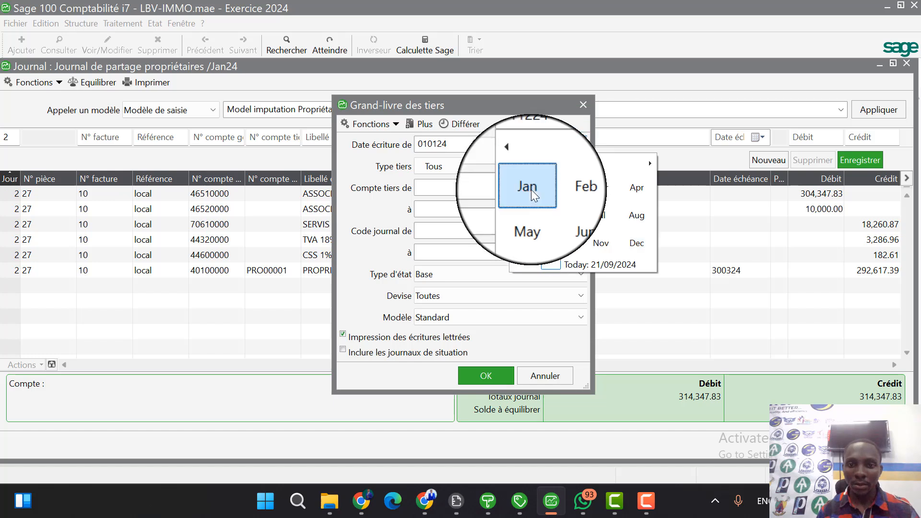
click(532, 189)
click(559, 252)
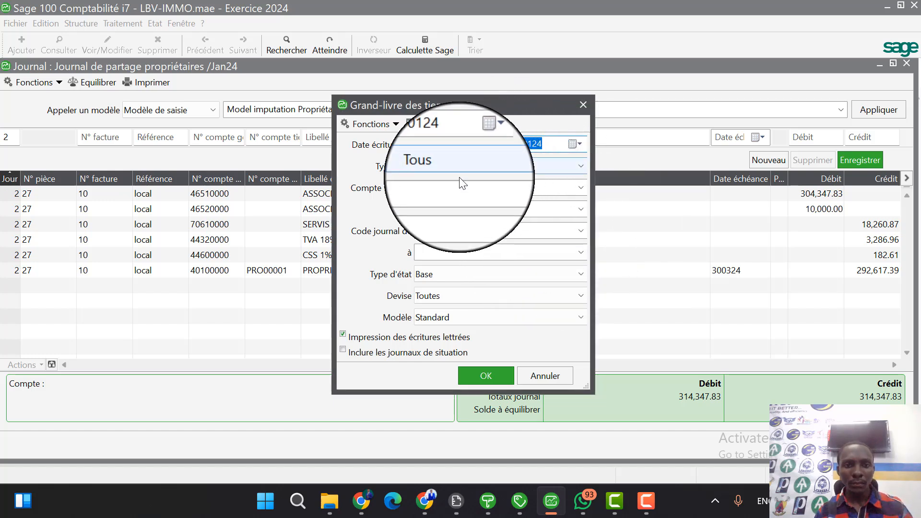
Limit the third-party ledger to the PRORIO 1 account, check its print preview, and close the preview.
click(579, 189)
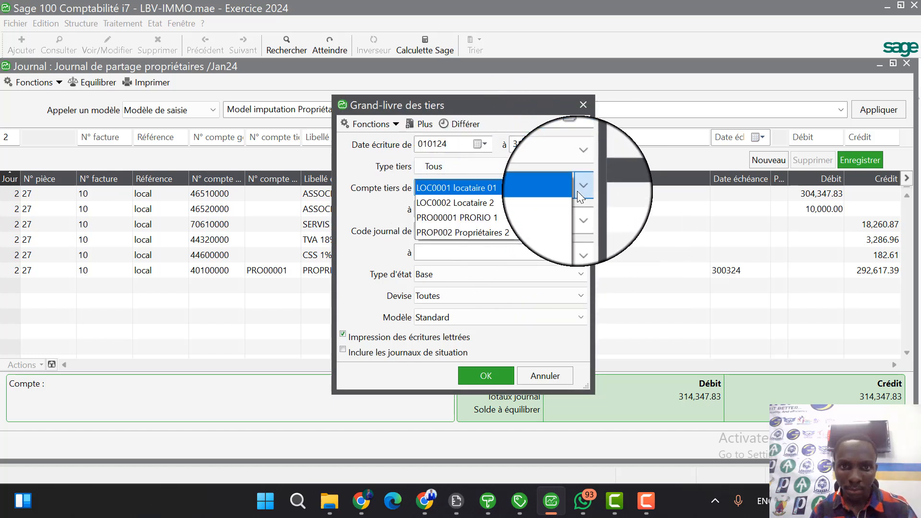
click(513, 175)
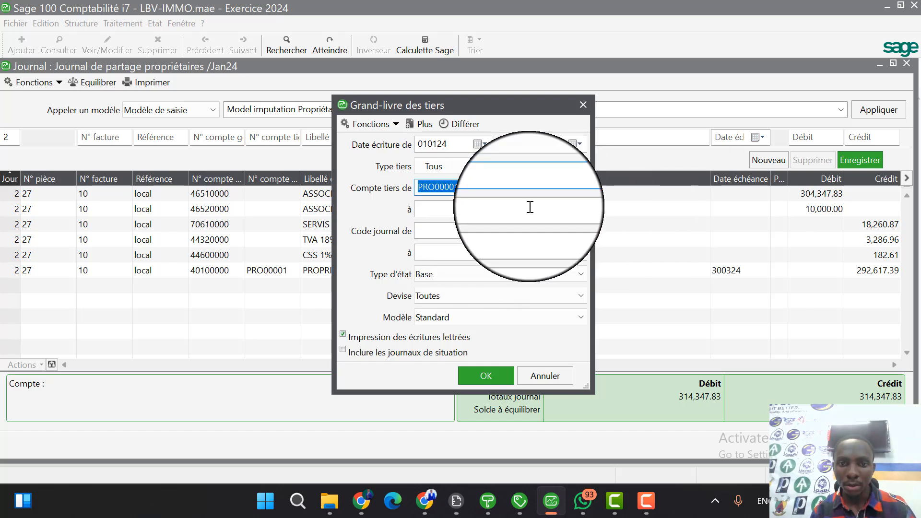
click(511, 209)
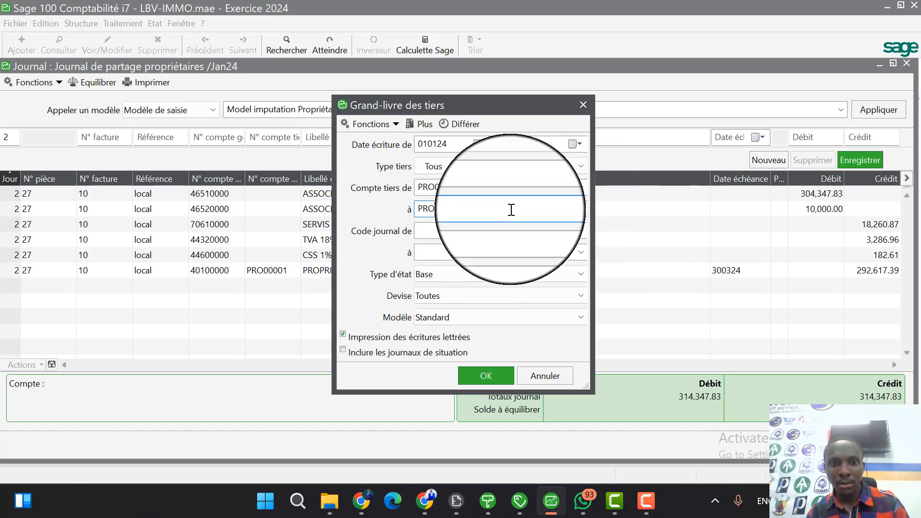
click(491, 372)
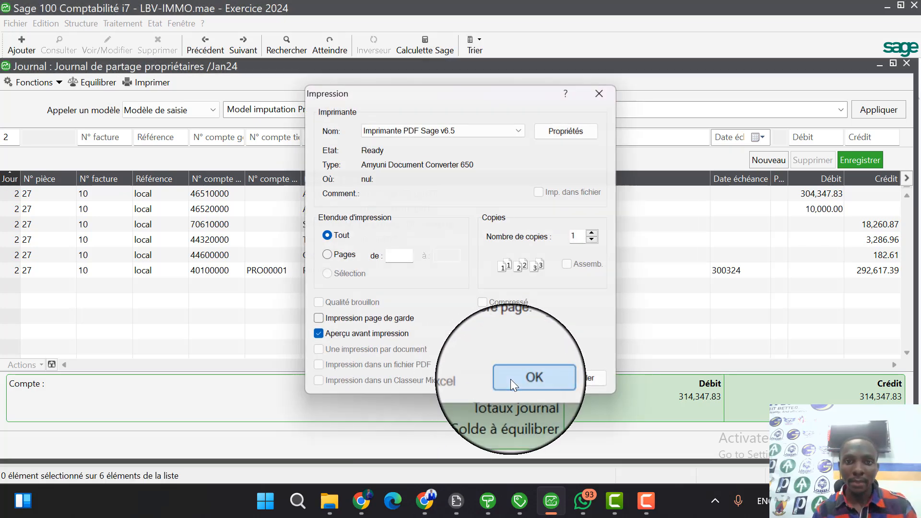
click(510, 379)
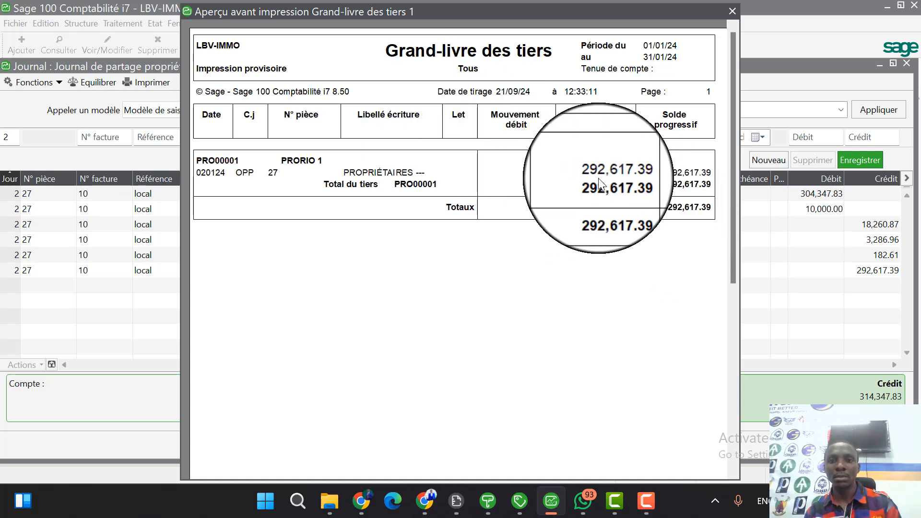
key(Escape)
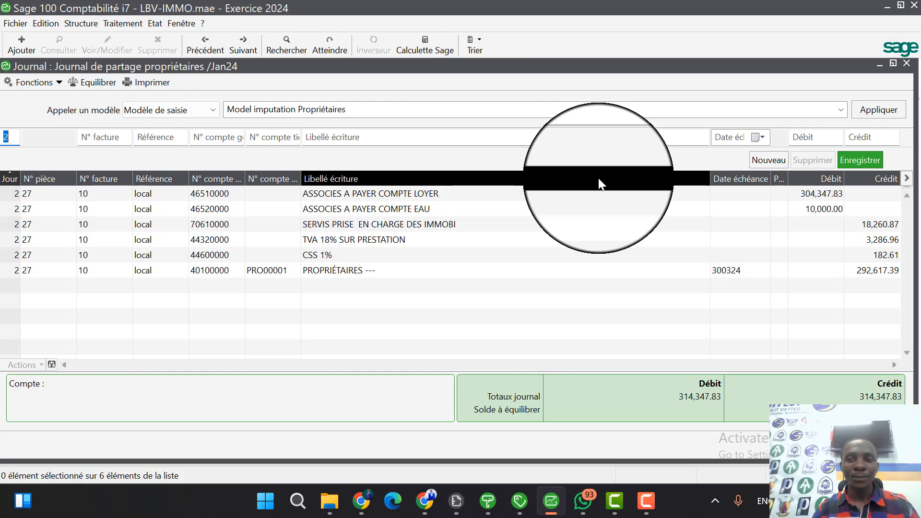
Leave the owners' sharing journal and open the January 2024 Caisse journal for entry.
key(Escape)
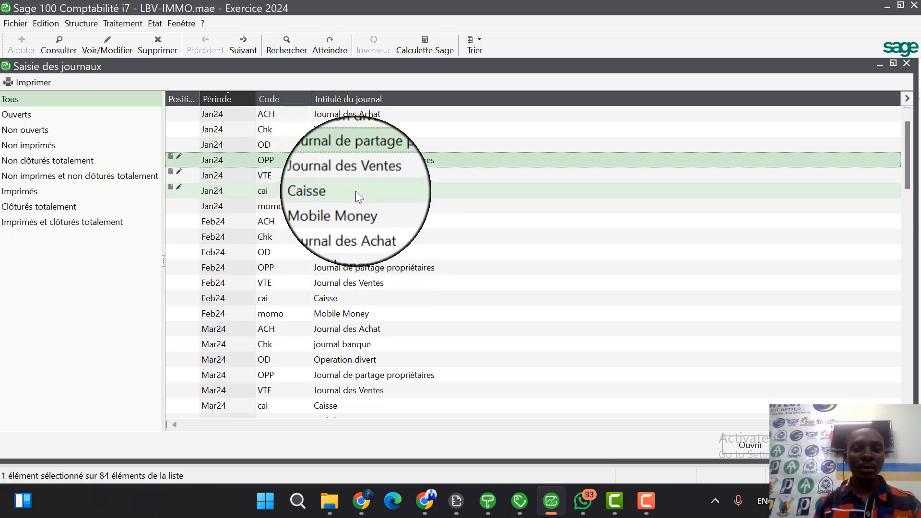
click(356, 191)
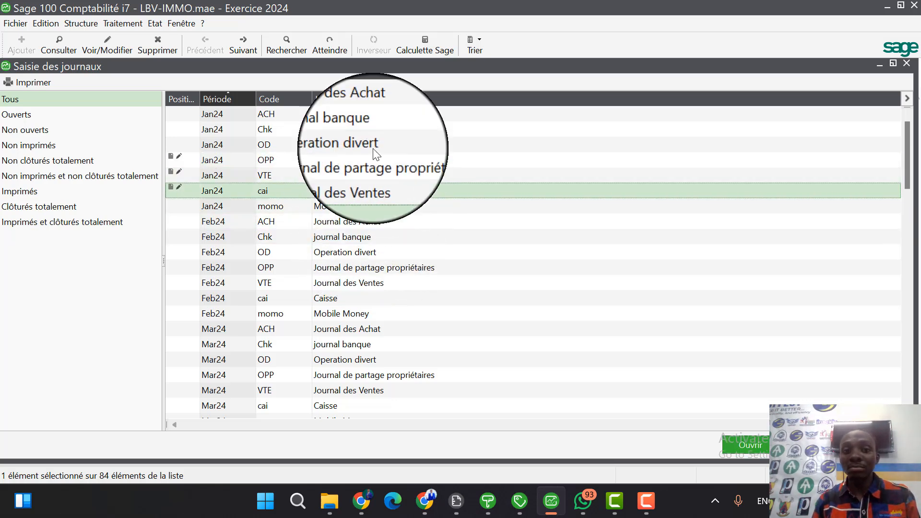
click(378, 134)
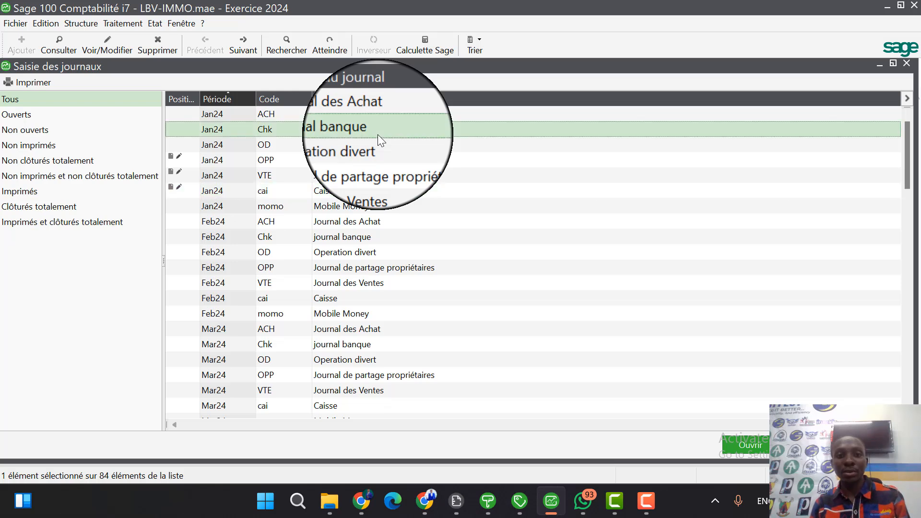
click(374, 192)
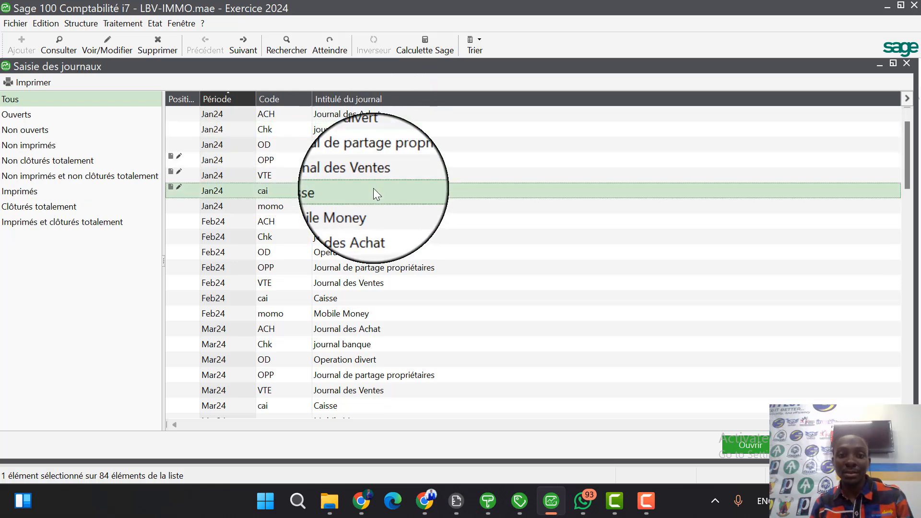
double_click(374, 189)
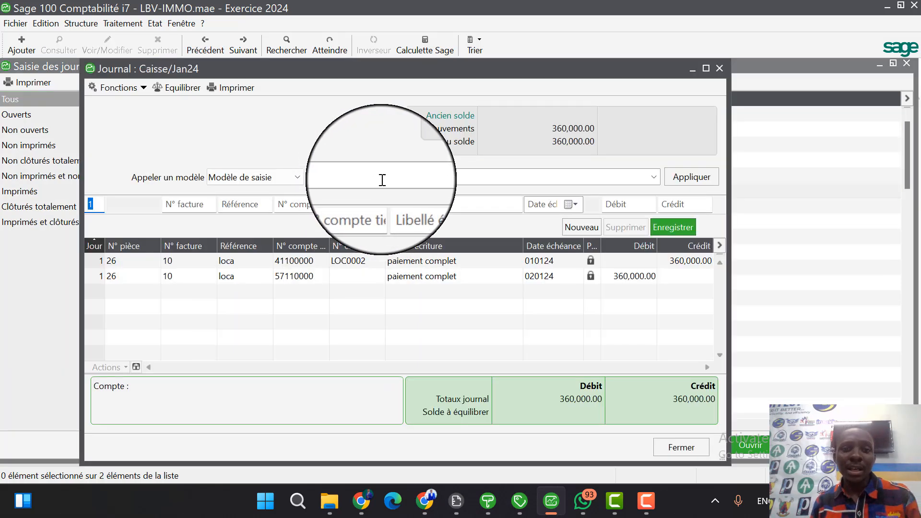
Apply the entry model Saisie de Depense compte Pro cai to the Caisse journal and maximize the journal window.
click(653, 177)
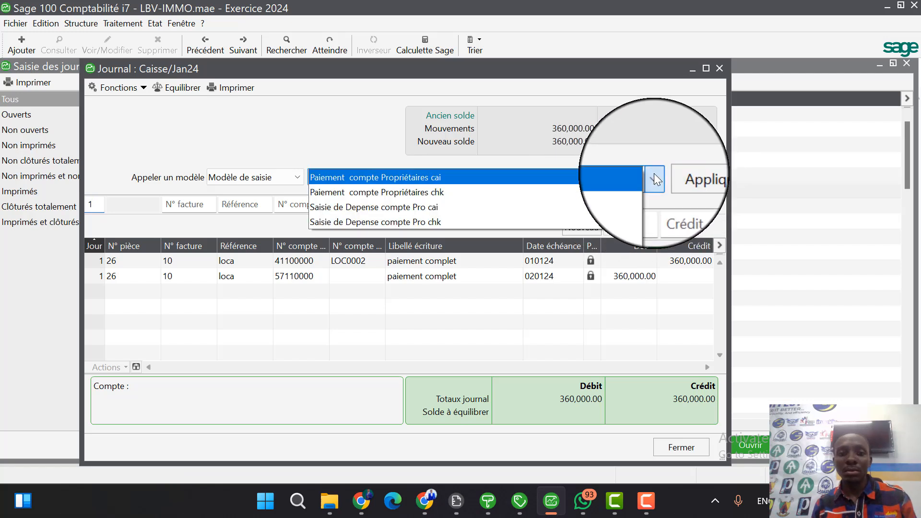
click(416, 217)
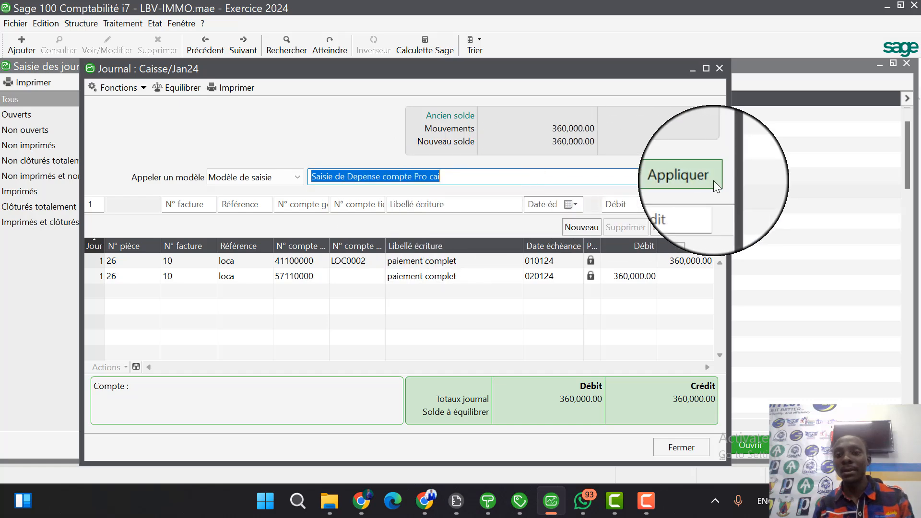
click(700, 177)
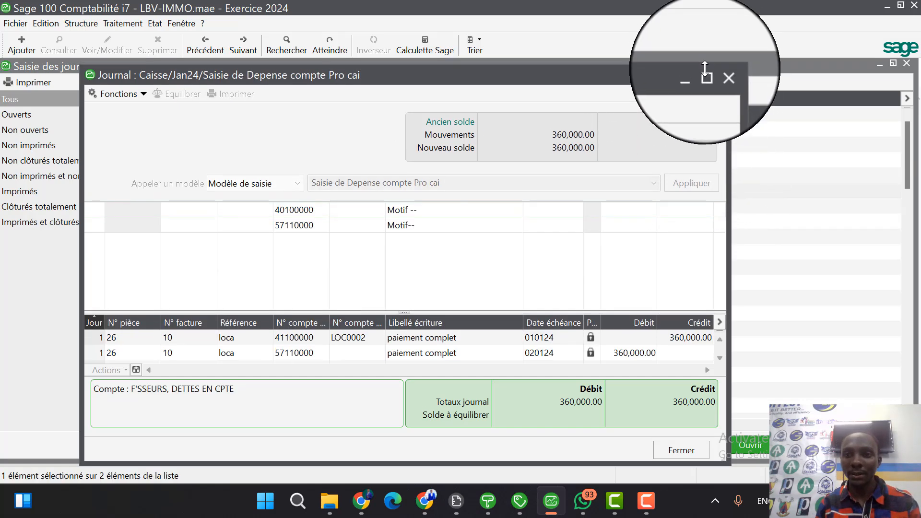
click(706, 69)
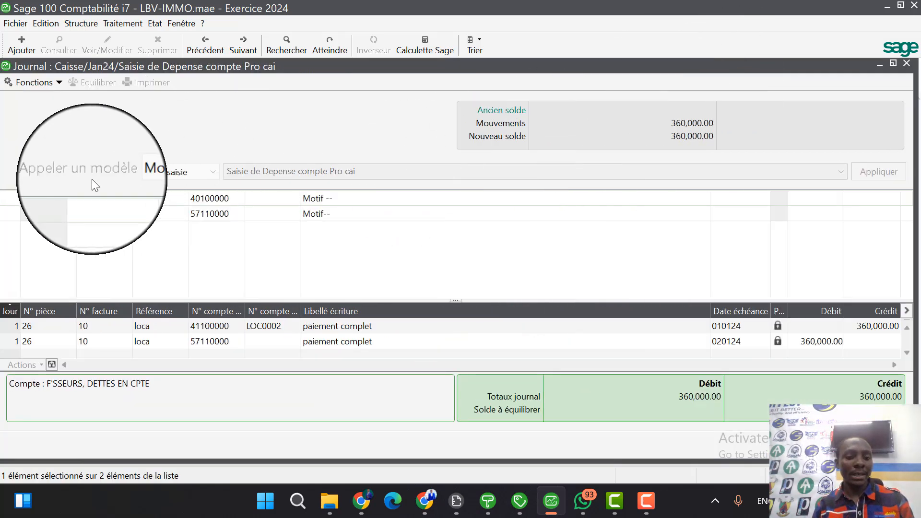
Set the expense entry's day to 5, its invoice number to yyyy and its reference to rrrr.
text(5)
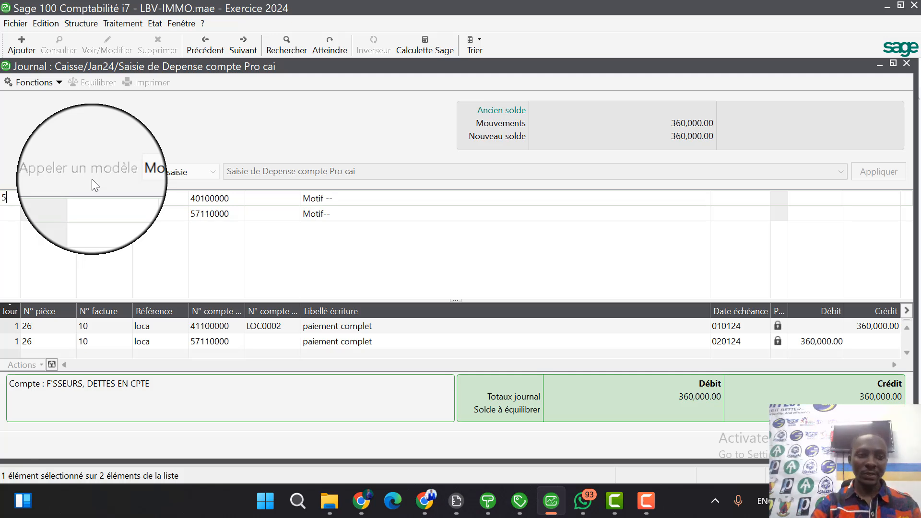
key(Return)
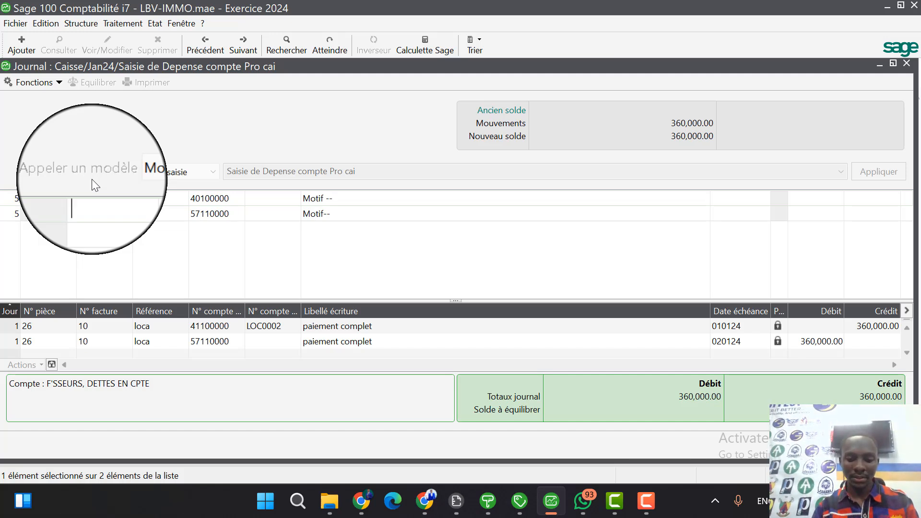
text(yyyy)
key(Return)
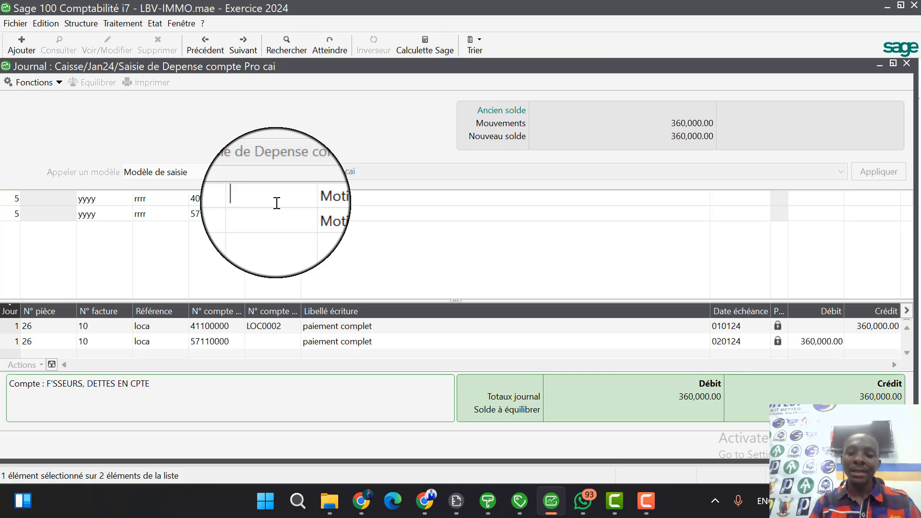
Assign the third-party account PRORIO 1 to the first Motif line of the expense entry.
text(4)
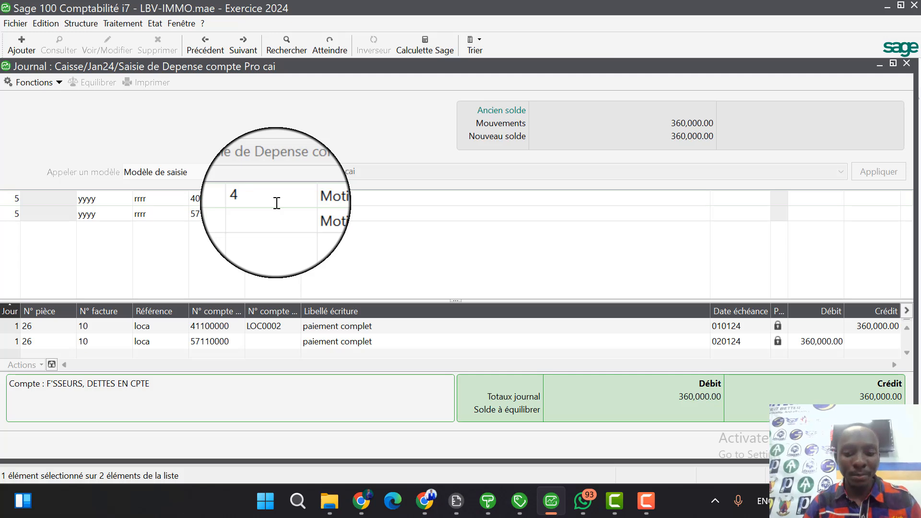
key(BackSpace)
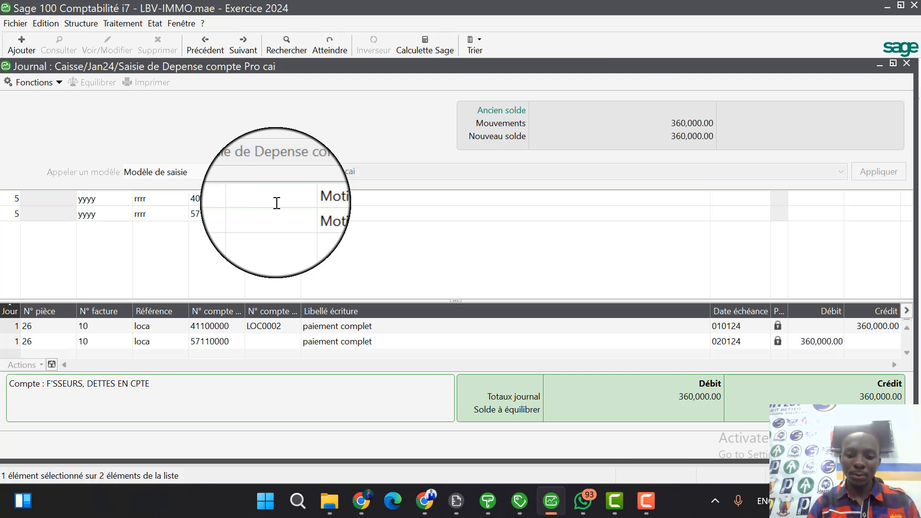
text(PRO)
key(Tab)
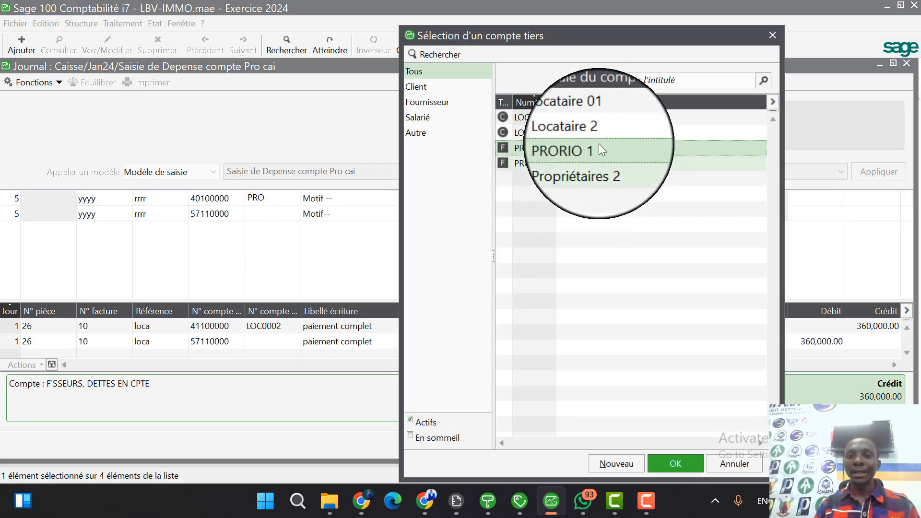
double_click(614, 152)
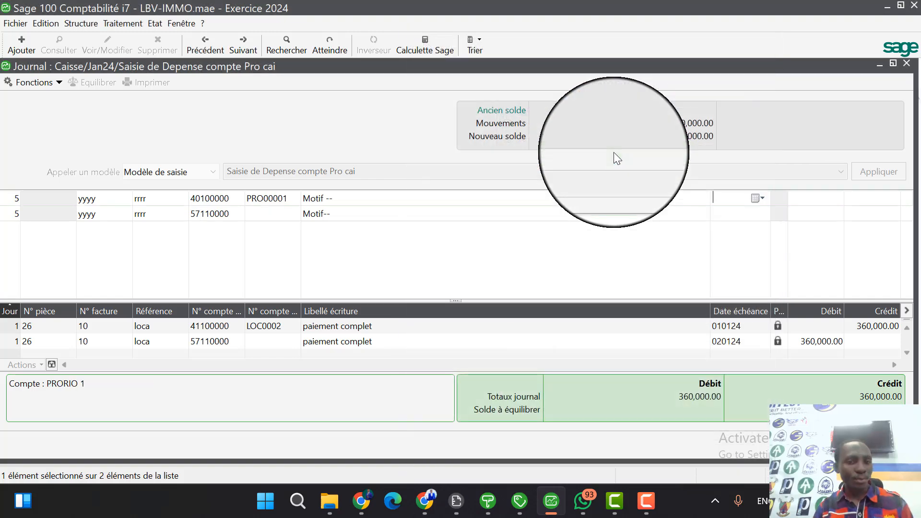
Give the owner's expense line a due date of 21 September 2024 and a debit of 40000, and record the model entry.
click(761, 197)
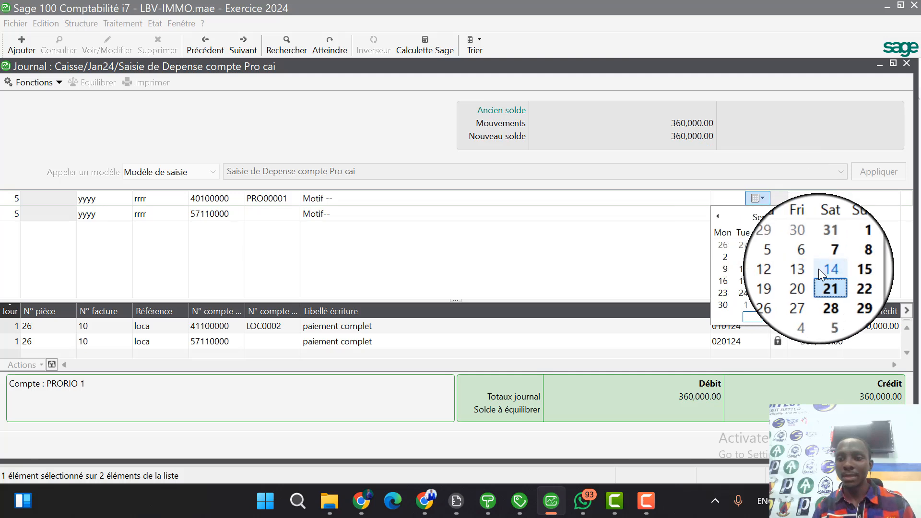
click(826, 282)
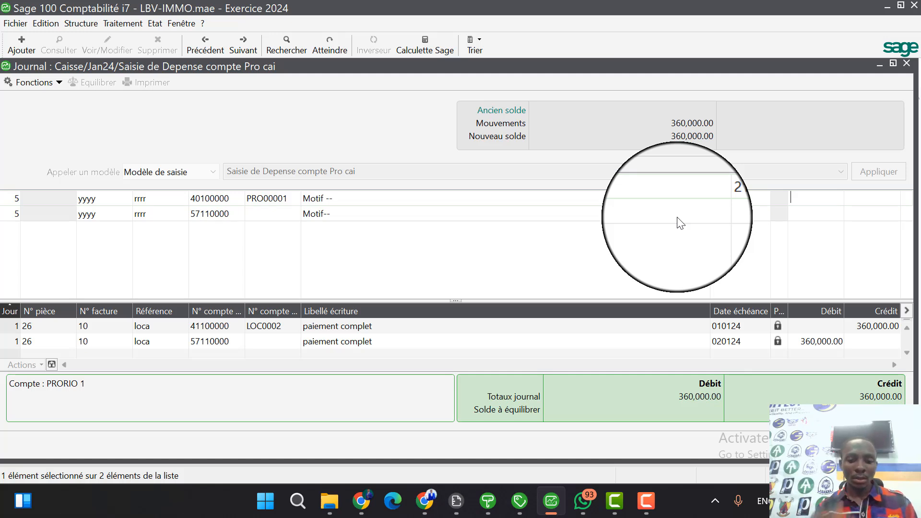
text(0000)
key(Return)
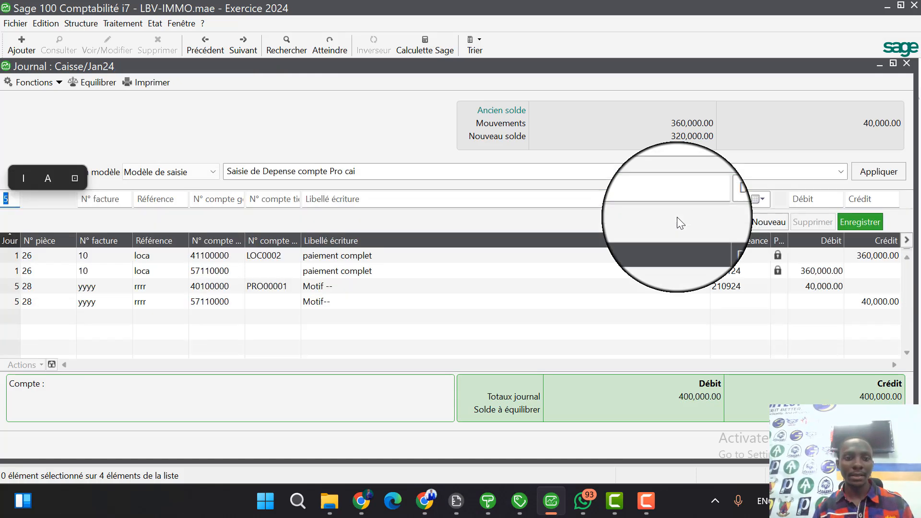
Start a Grand-livre des tiers report with the entry end date set to 31 January 2024.
click(146, 26)
mouse_move(252, 123)
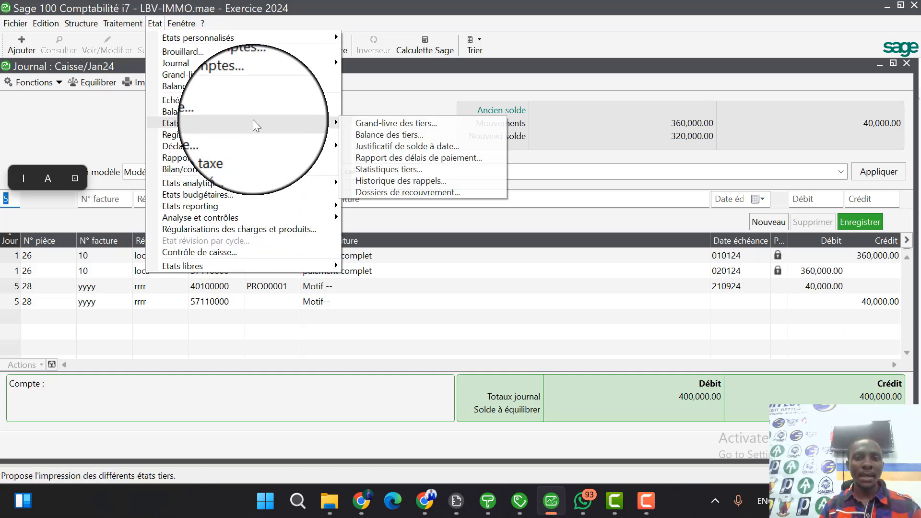
click(387, 123)
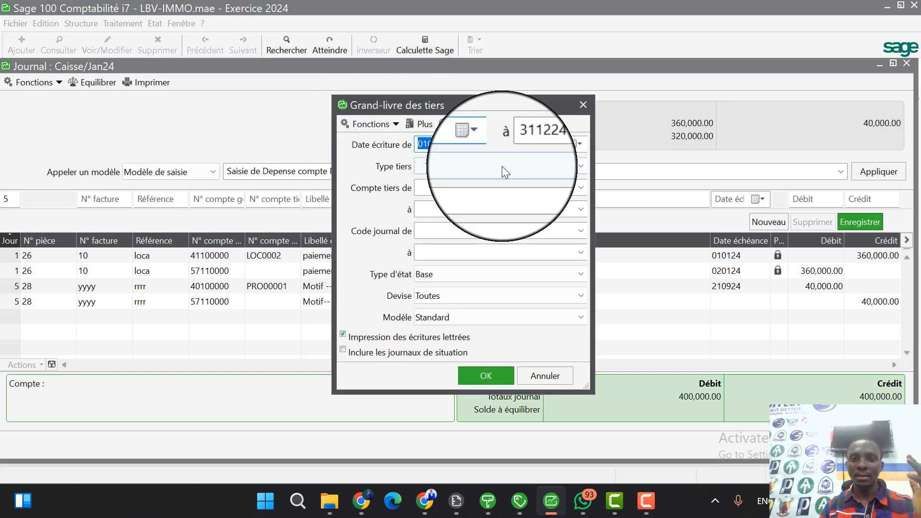
click(478, 144)
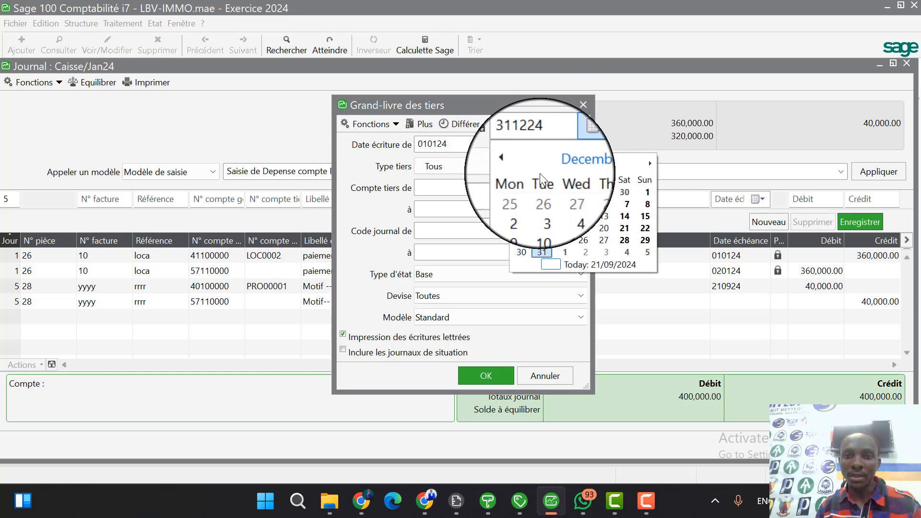
click(563, 164)
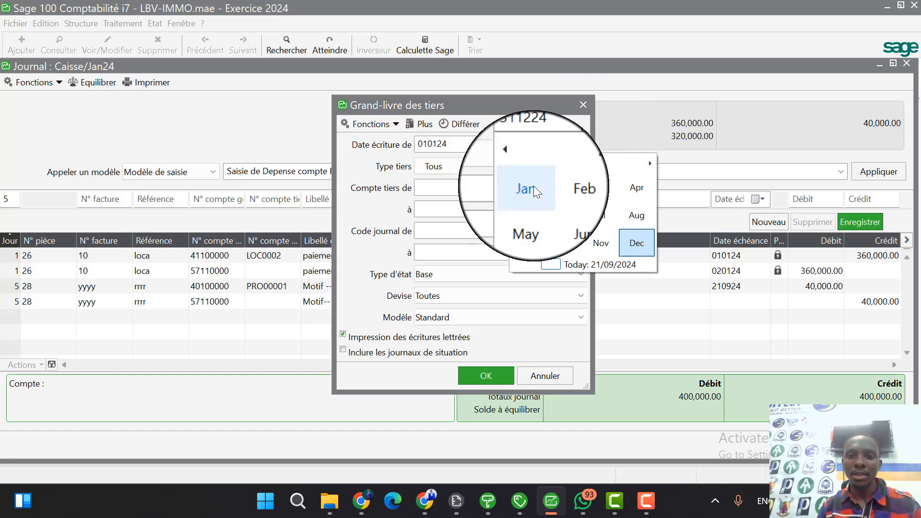
click(534, 186)
click(556, 251)
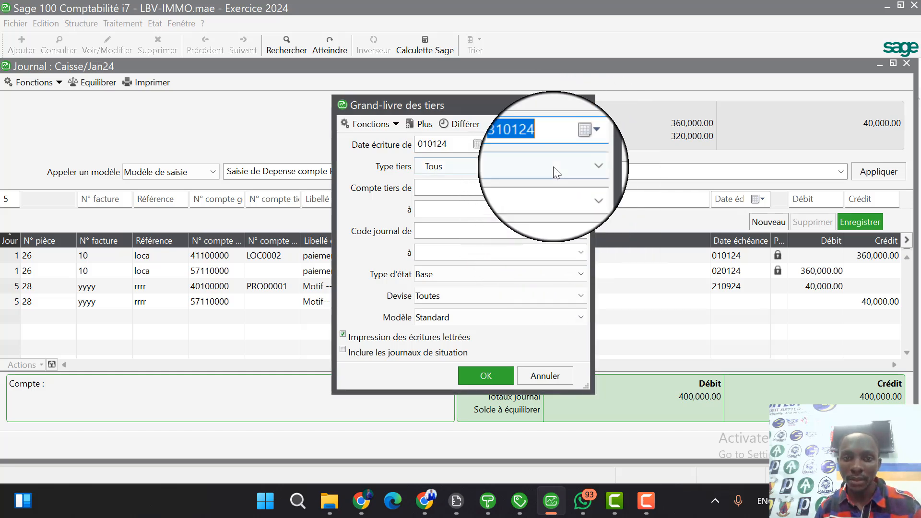
Restrict the third-party ledger to PRORIO 1, preview it, and compare the owner's expense with the Caisse journal before closing the preview.
click(582, 186)
click(530, 221)
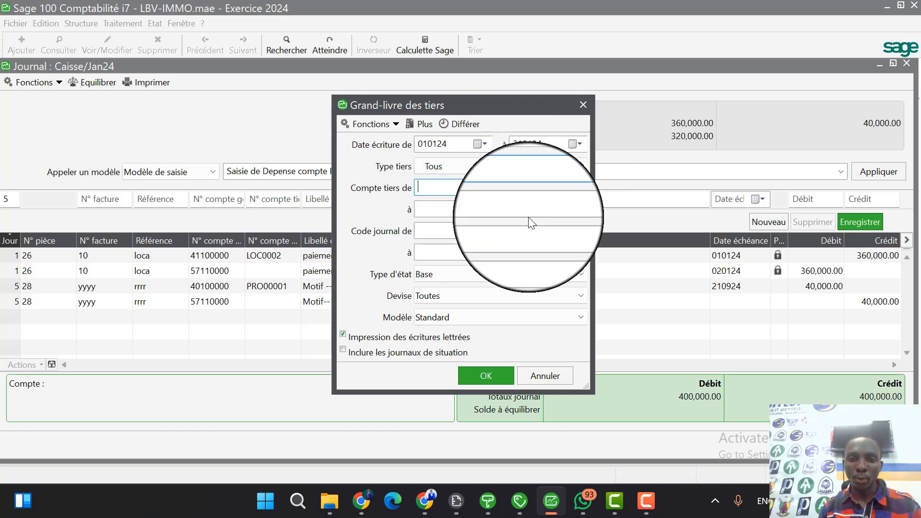
key(Tab)
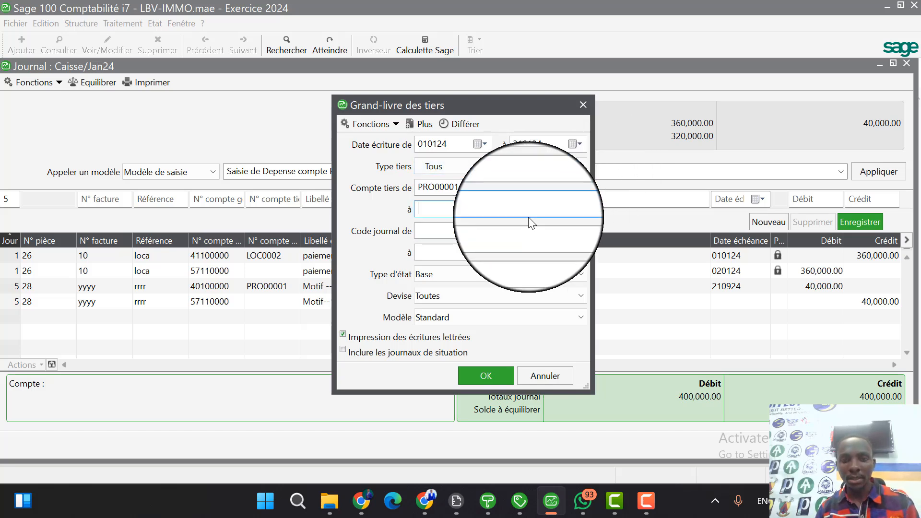
click(486, 376)
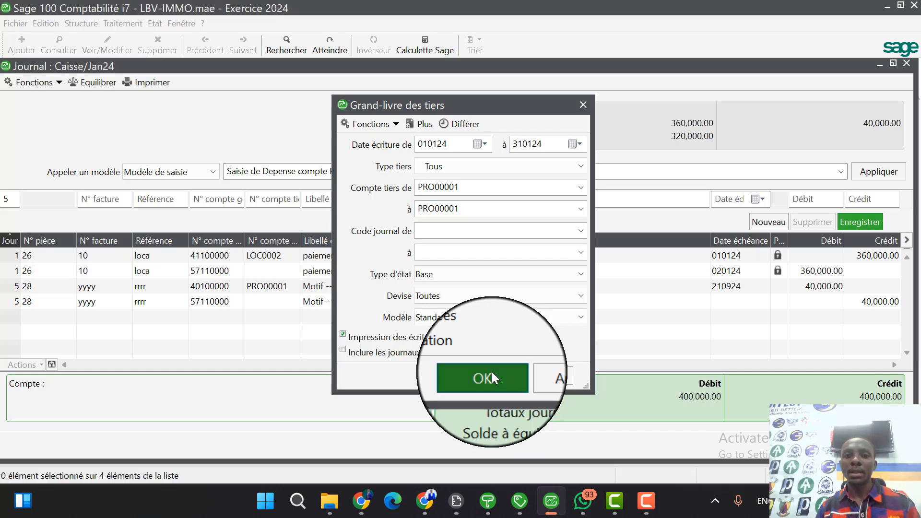
click(531, 379)
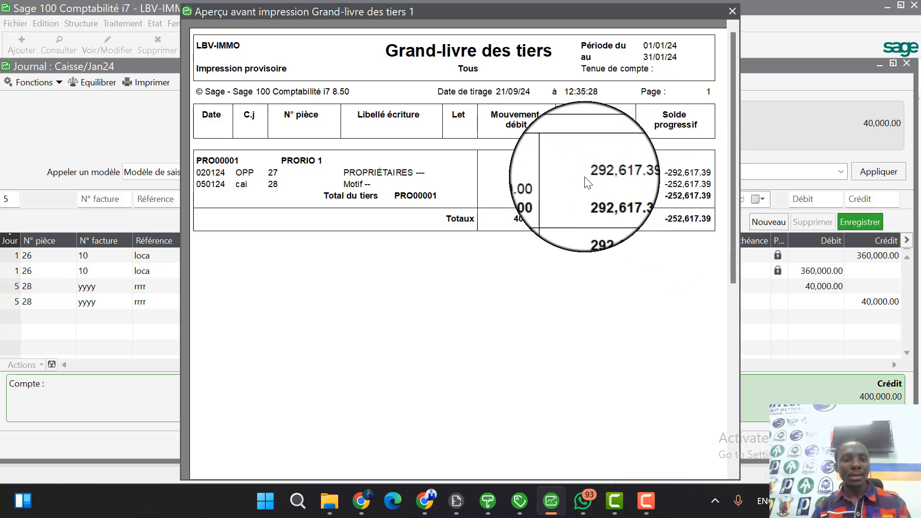
drag(548, 24, 481, 361)
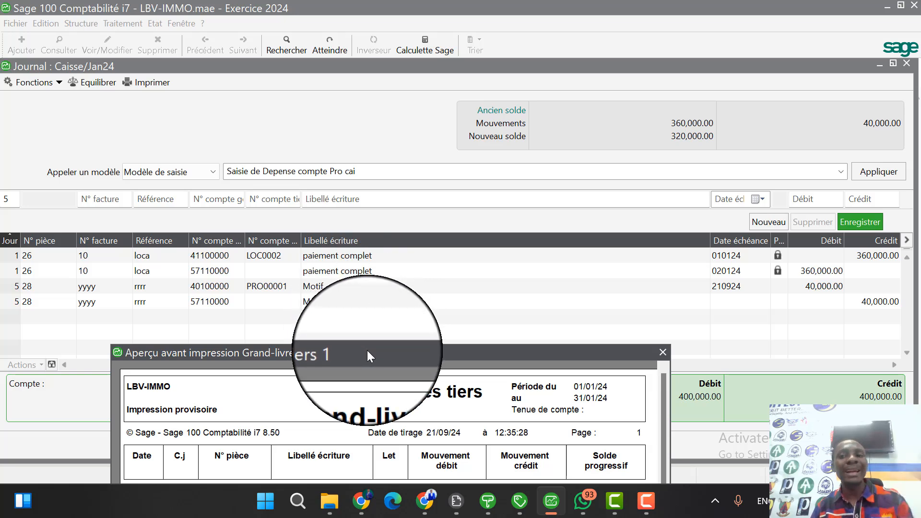
drag(368, 352, 475, 73)
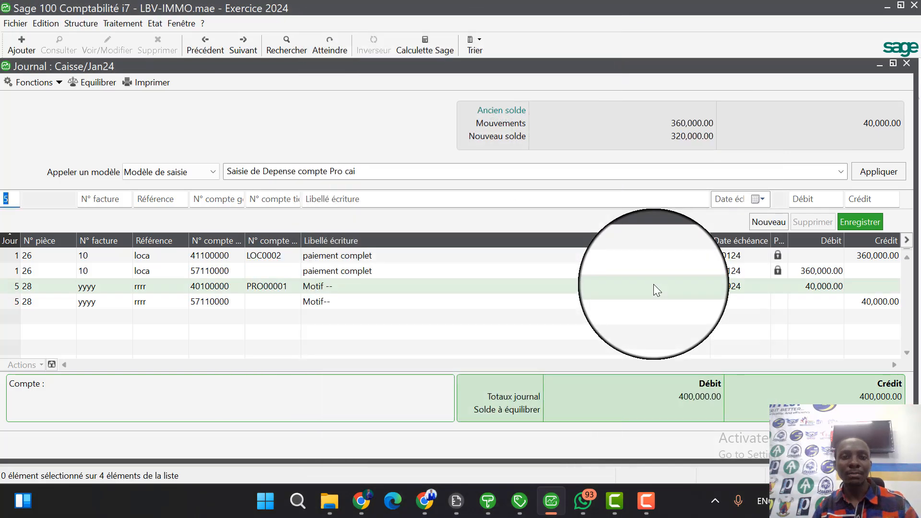
Clear the chosen entry model in the Caisse journal and review the list of available owner payment and expense models.
click(842, 172)
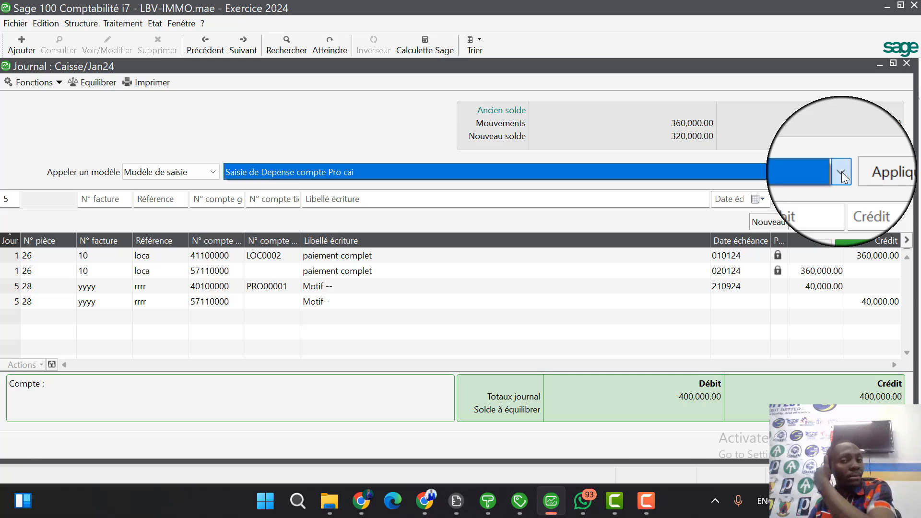
key(BackSpace)
click(842, 171)
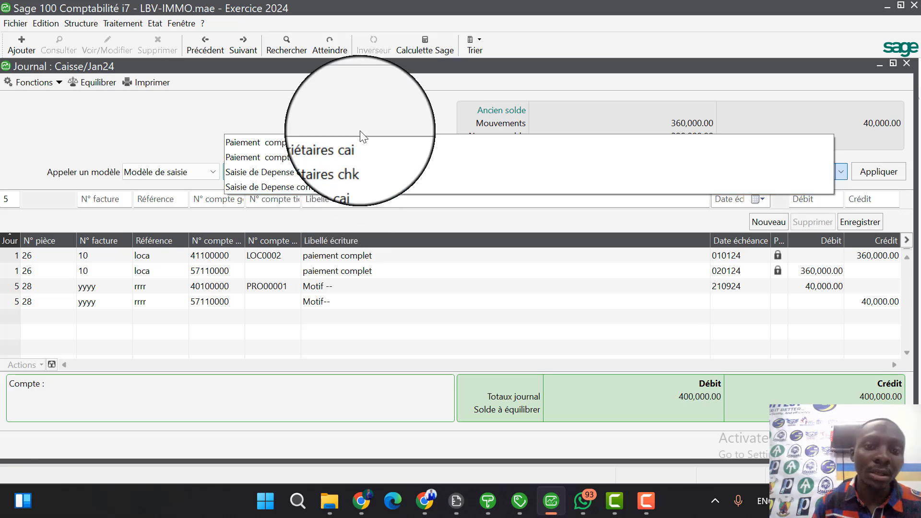
click(360, 114)
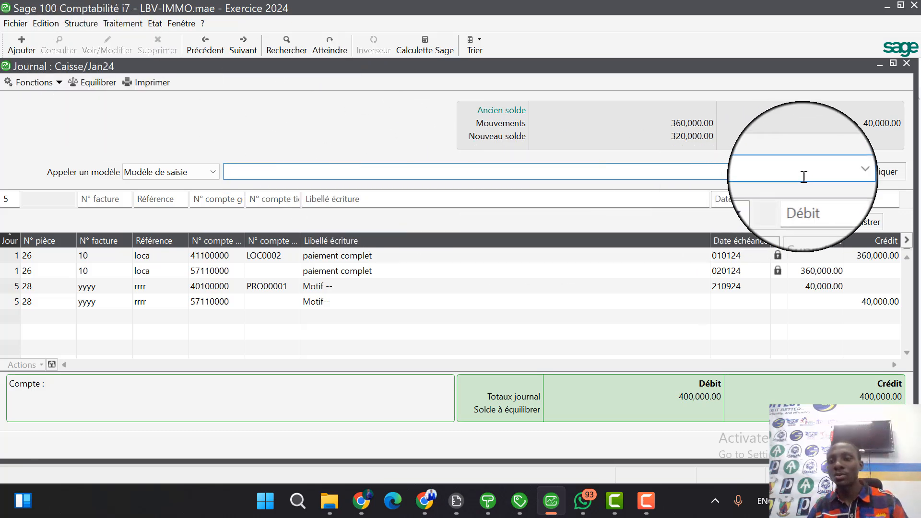
click(842, 172)
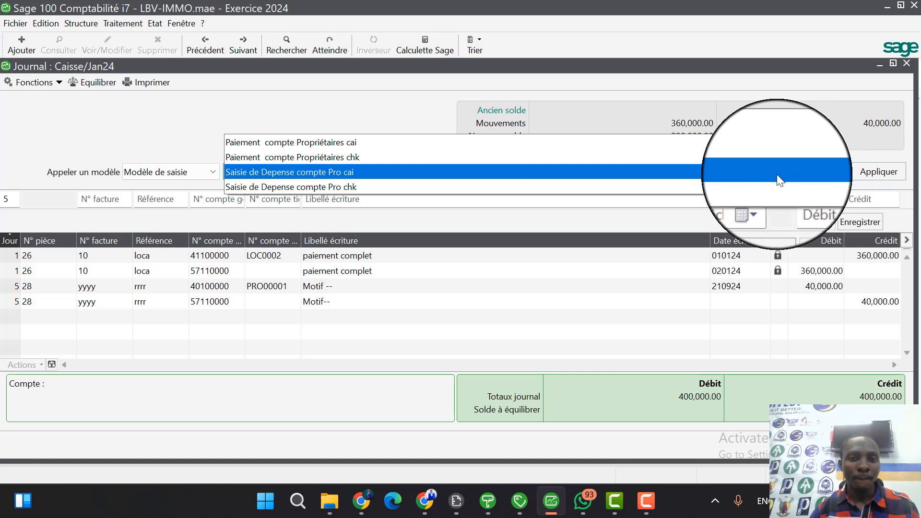
click(371, 104)
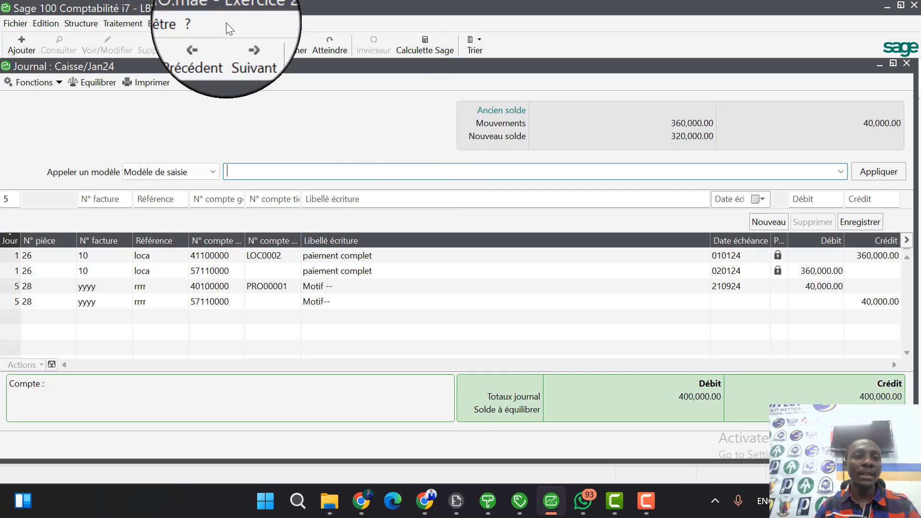
Start a Grand-livre des tiers report covering entries up to 31 January 2024.
click(155, 23)
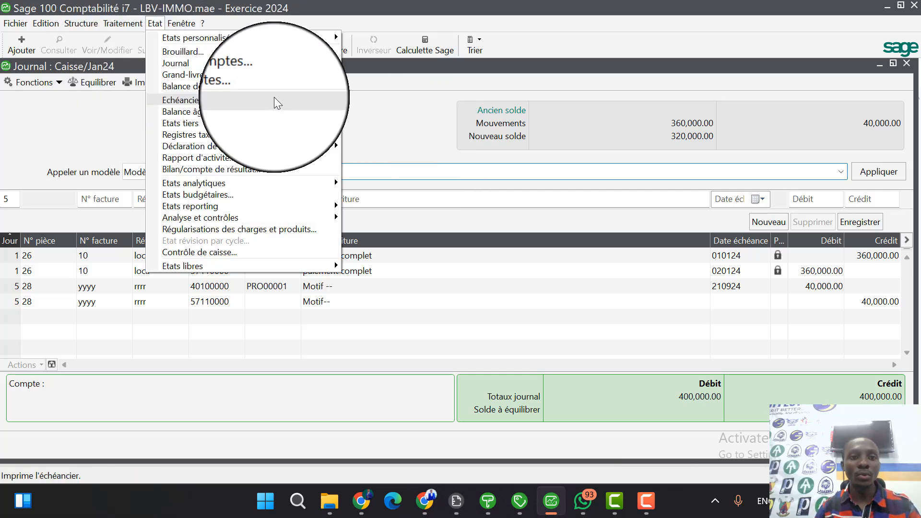
mouse_move(280, 125)
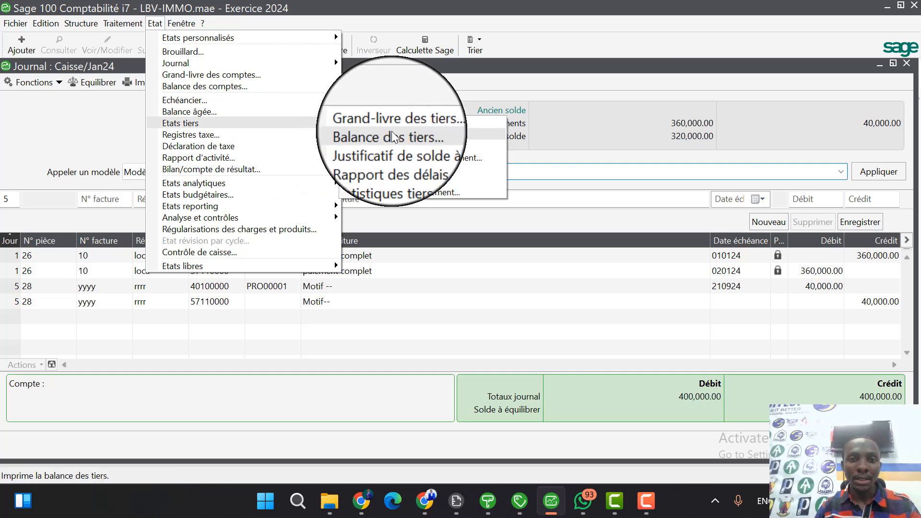
click(419, 124)
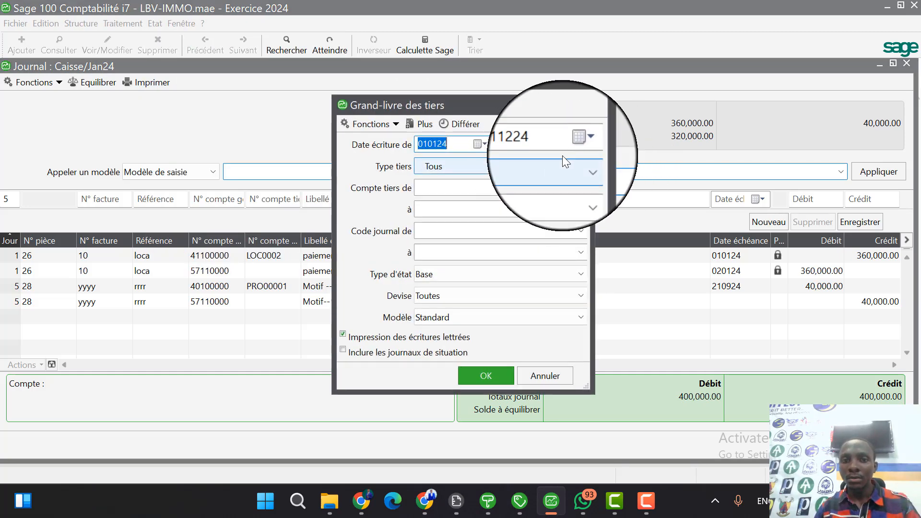
click(570, 145)
click(563, 168)
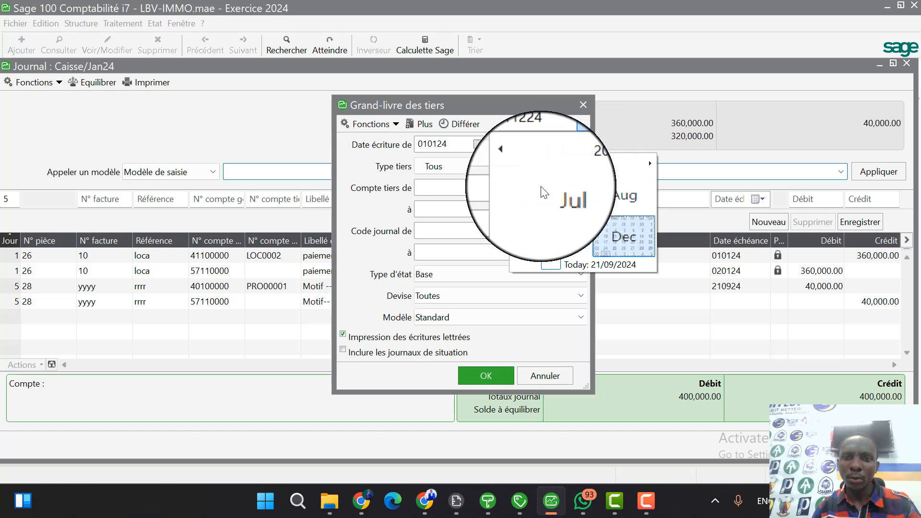
click(527, 188)
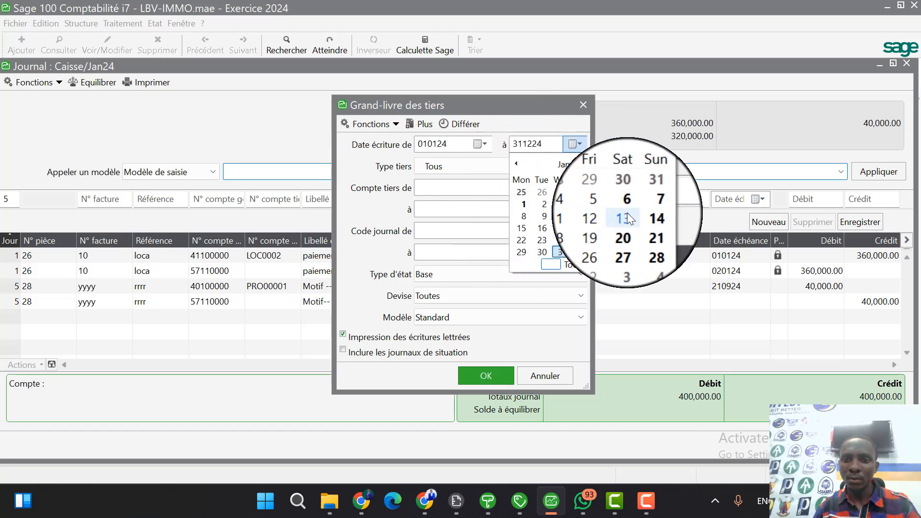
click(567, 252)
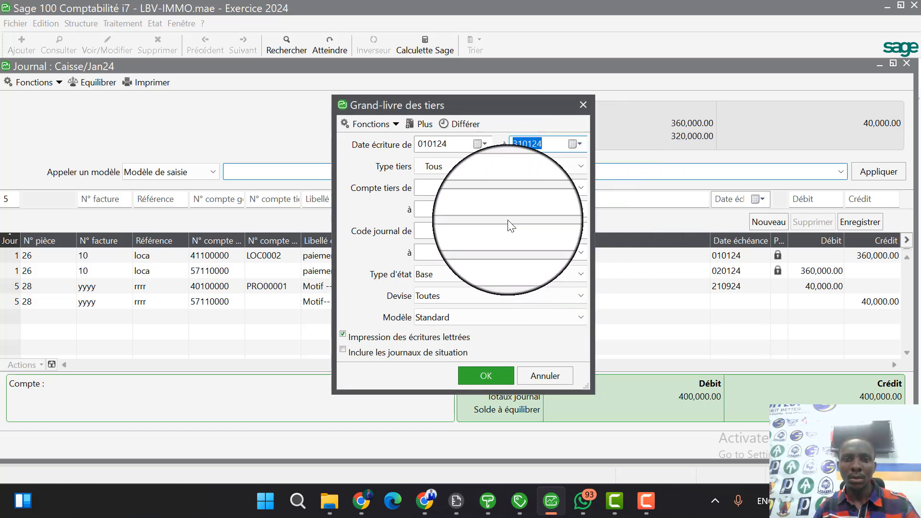
Start the third-party account range at PRORIO 1, preview the ledger to check the owner's balance, and close the preview.
click(581, 188)
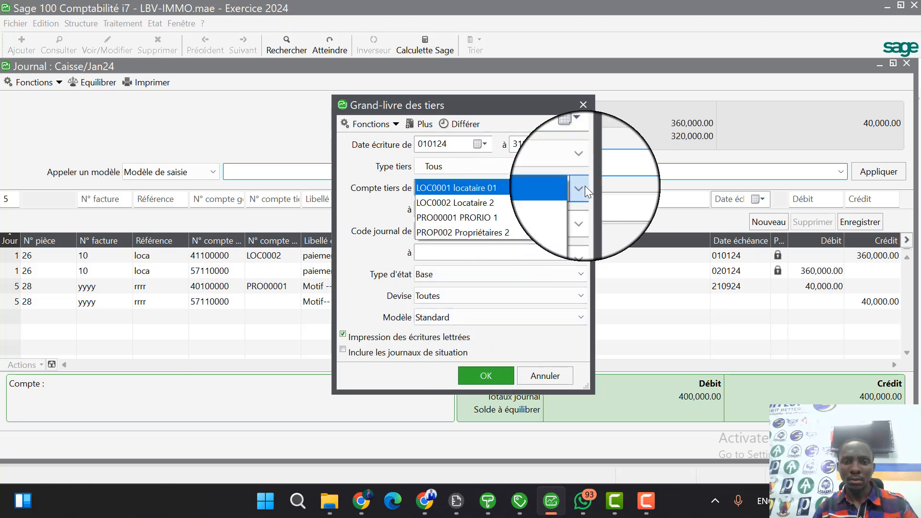
click(480, 217)
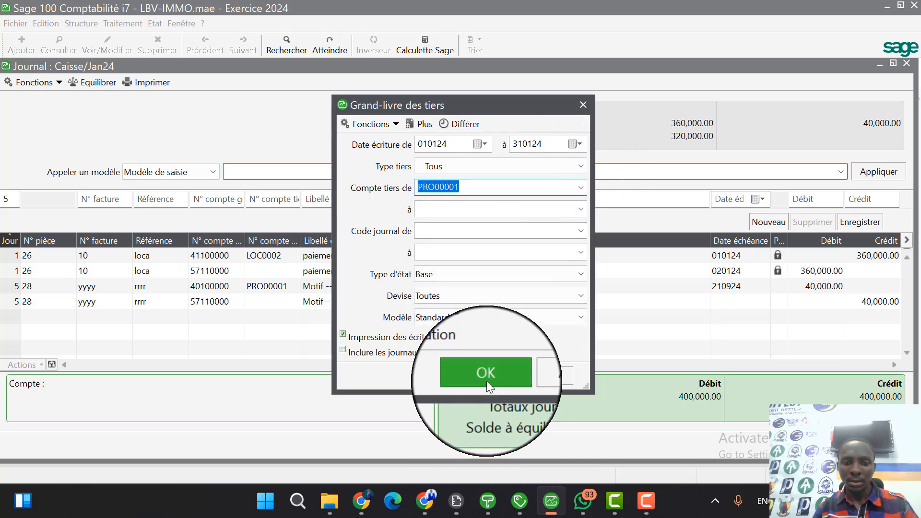
click(486, 381)
click(525, 380)
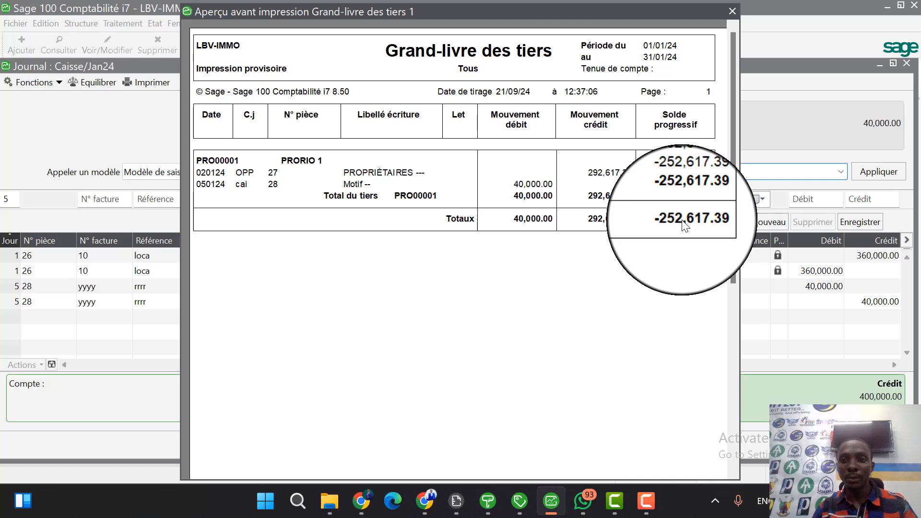
key(Escape)
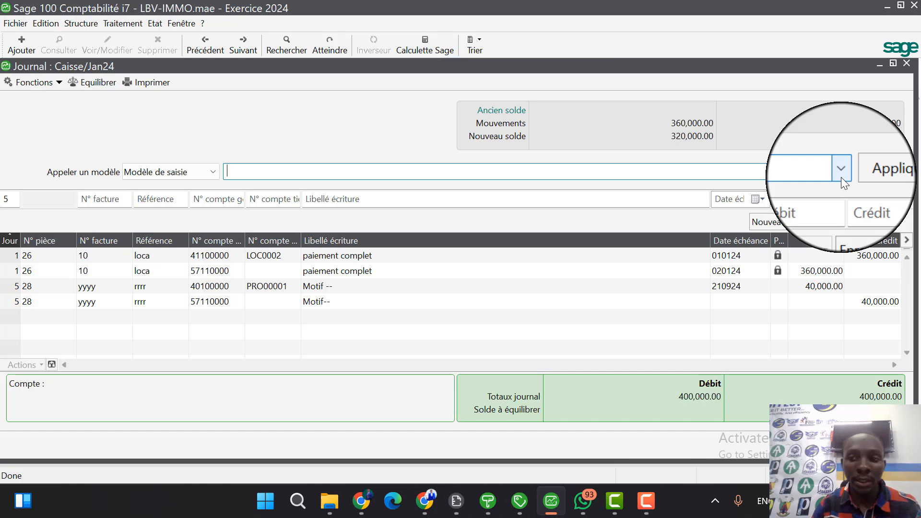
Apply the "Paiement compte Propriétaires cai" model in the Caisse journal with day 31, invoice number "for" and reference "l,mdf,m".
click(841, 172)
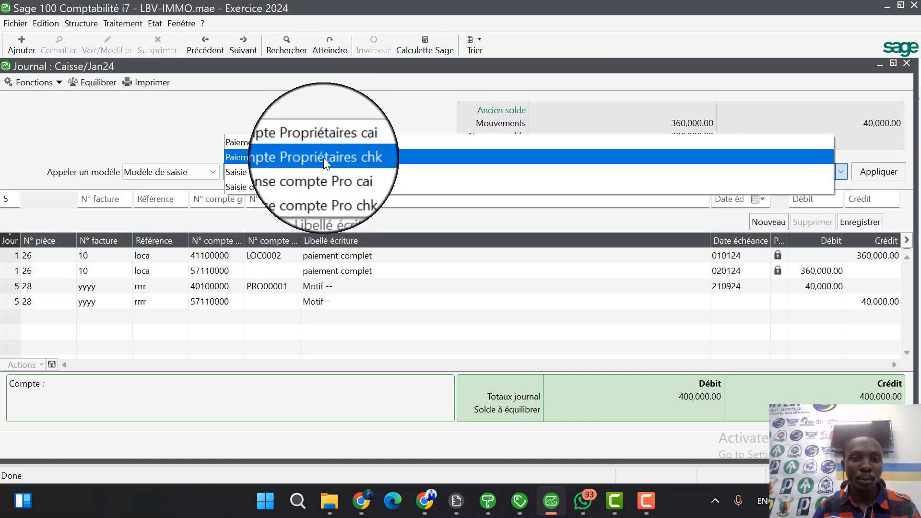
click(366, 145)
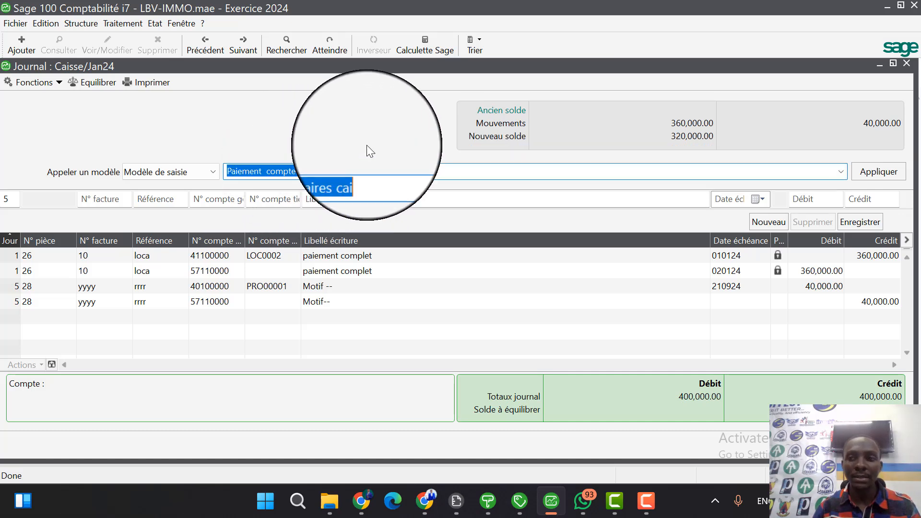
click(874, 177)
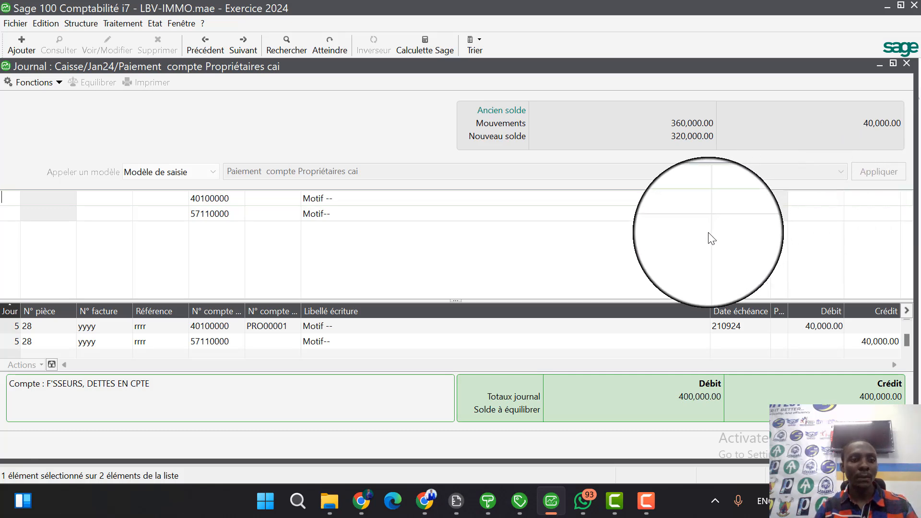
text(31)
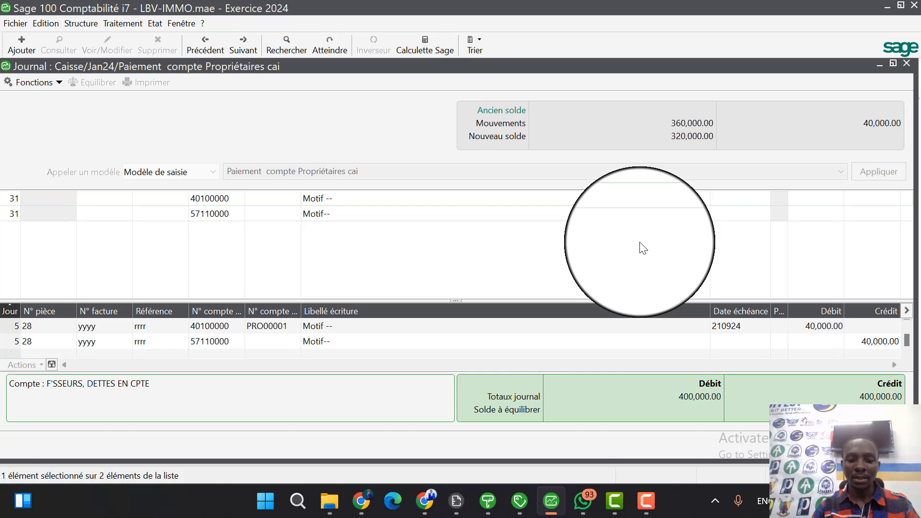
text(for)
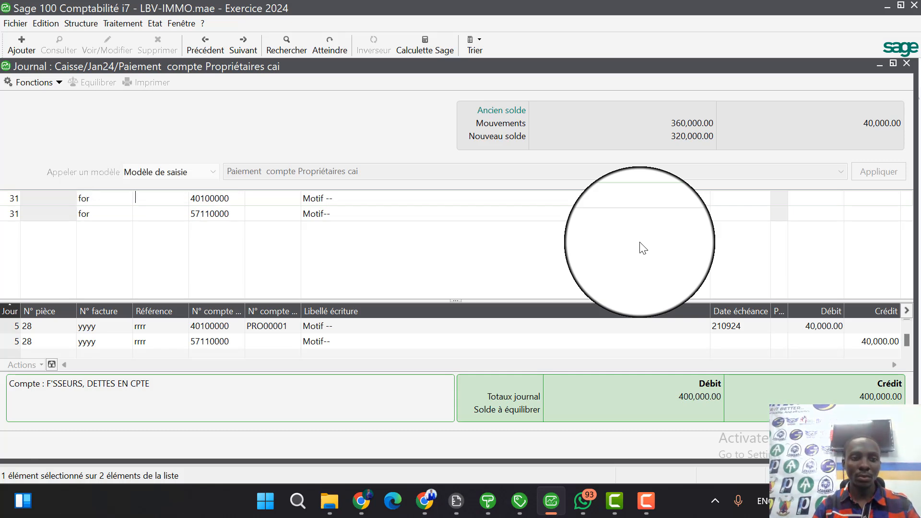
key(Tab)
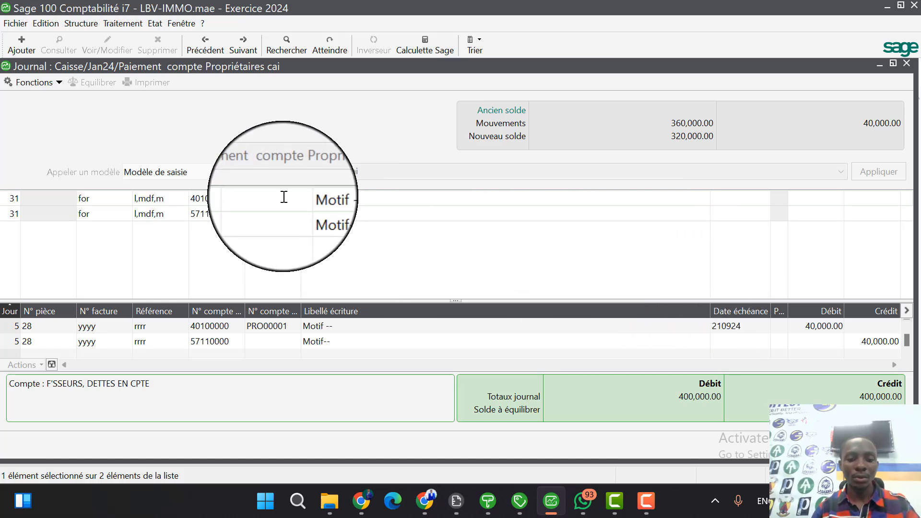
Assign the third-party account PRORIO 1 to the payment's 40100000 line.
text(401)
key(Tab)
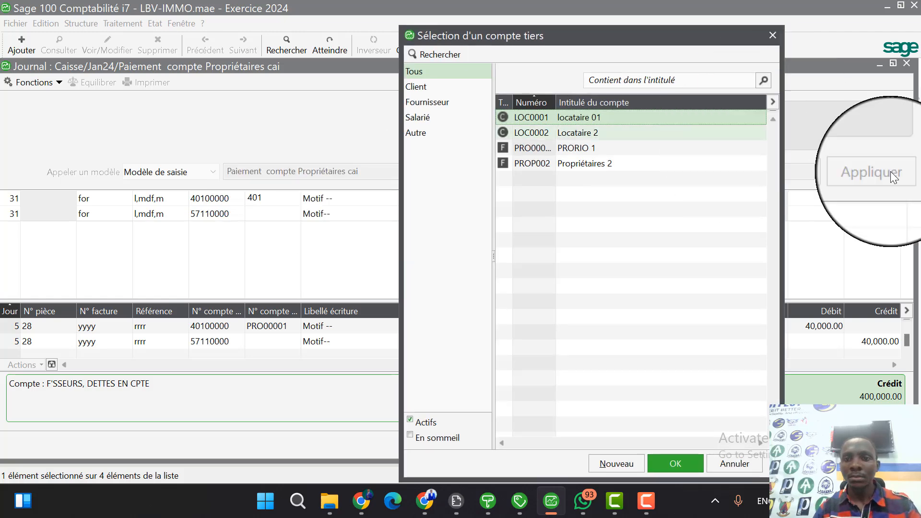
click(637, 152)
double_click(637, 154)
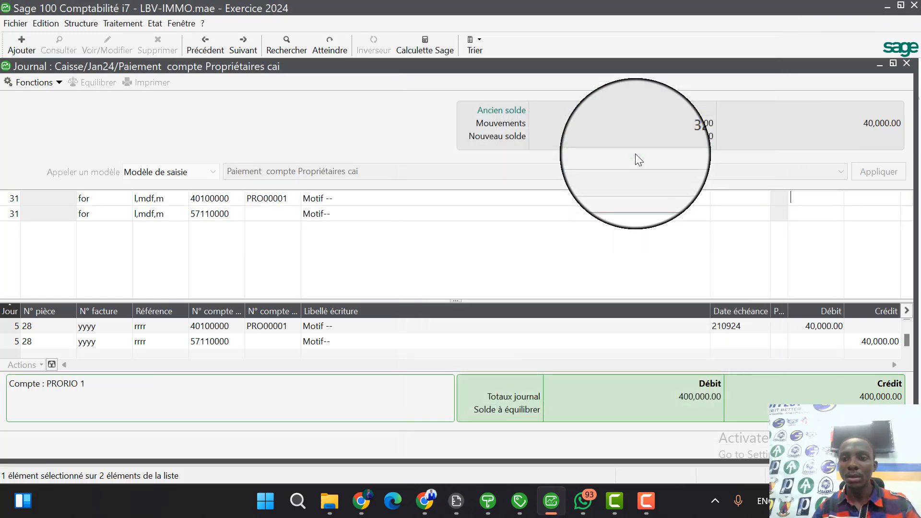
Set the due date of the owner's payment line to 31 January 2024.
click(762, 198)
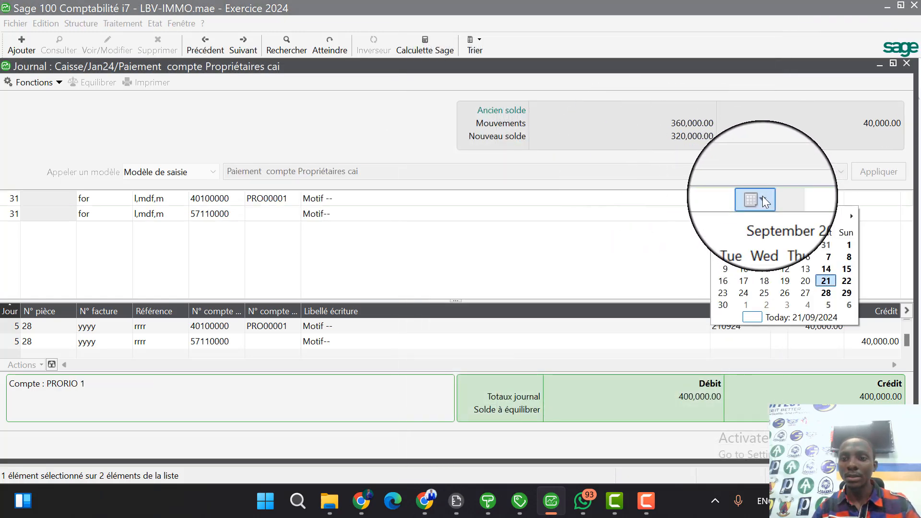
click(821, 282)
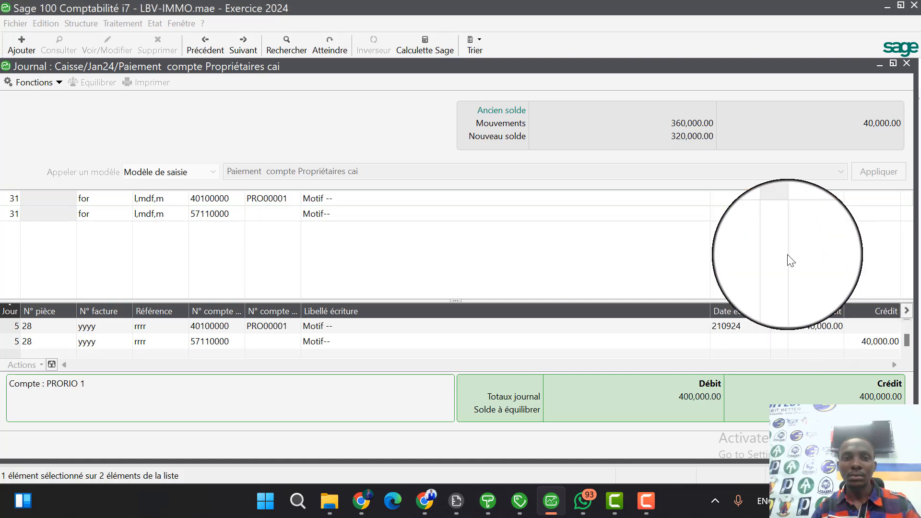
click(766, 197)
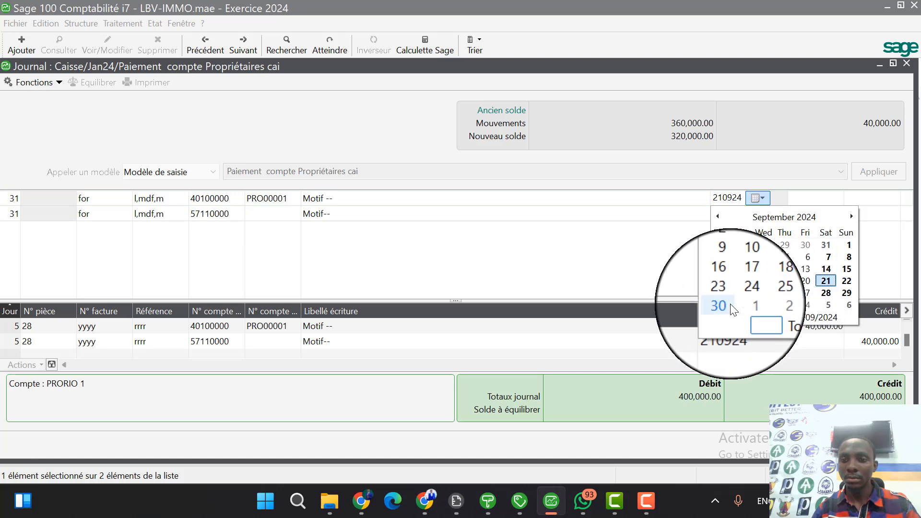
click(790, 221)
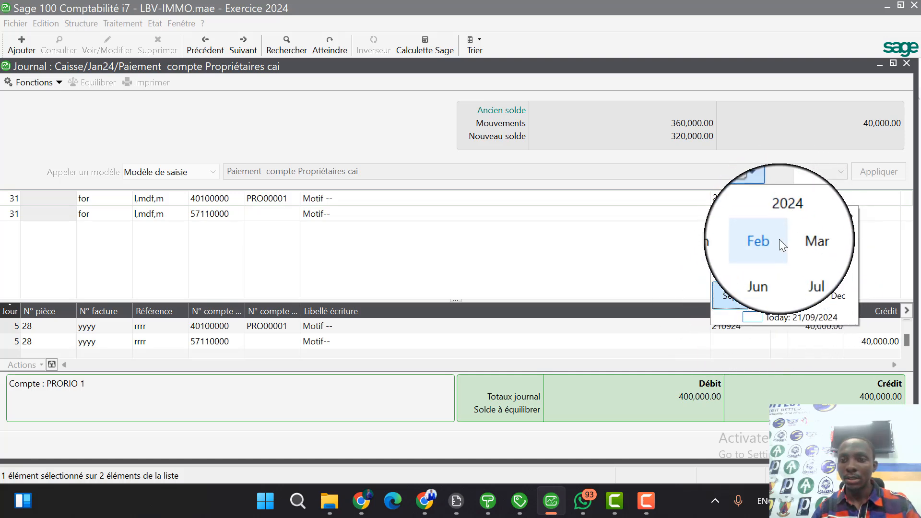
click(743, 243)
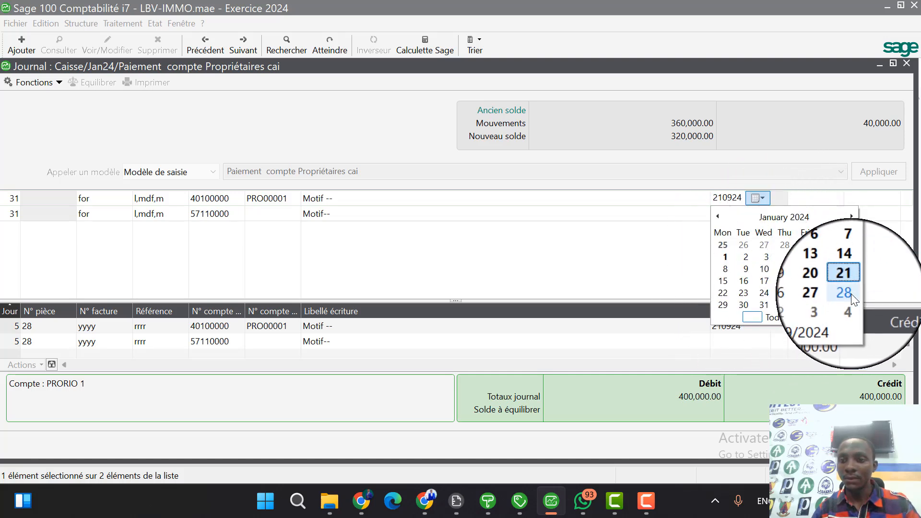
click(770, 304)
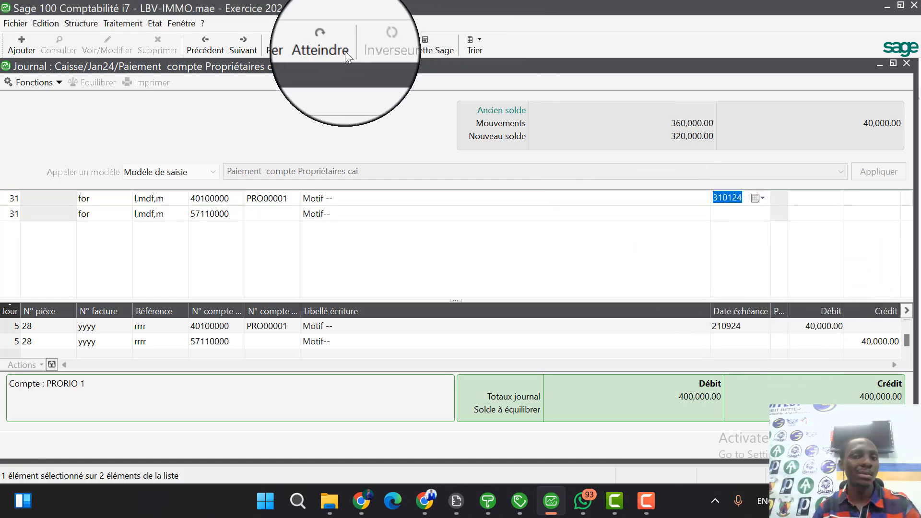
With the payment entry still open, start a Grand-livre des tiers report with the end date set to 31 January 2024.
click(155, 23)
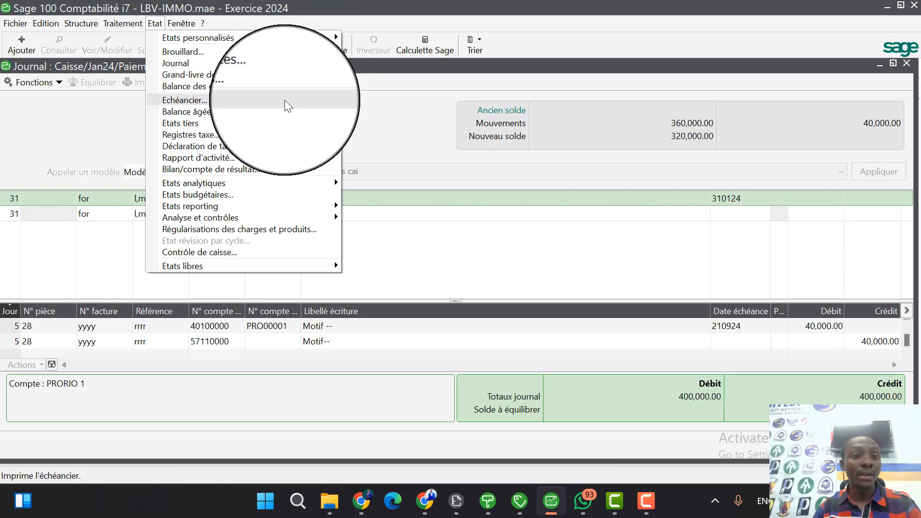
mouse_move(286, 123)
click(364, 125)
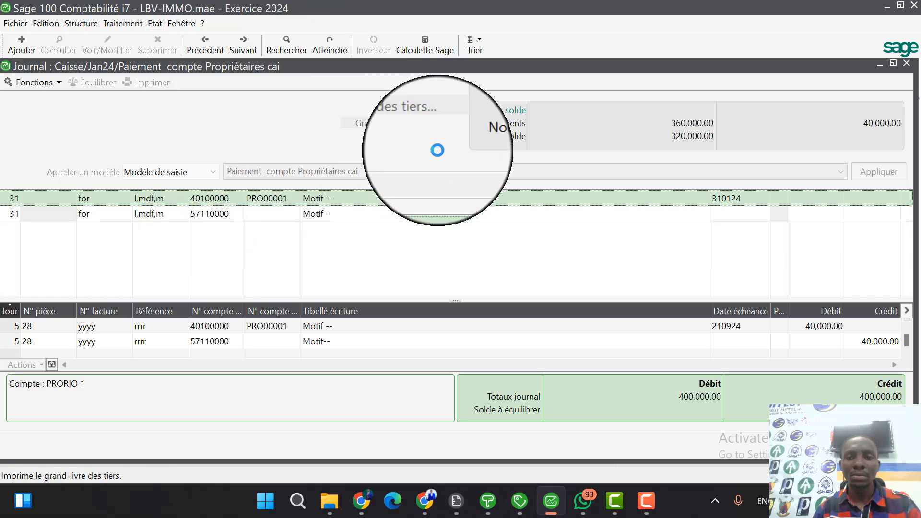
click(571, 145)
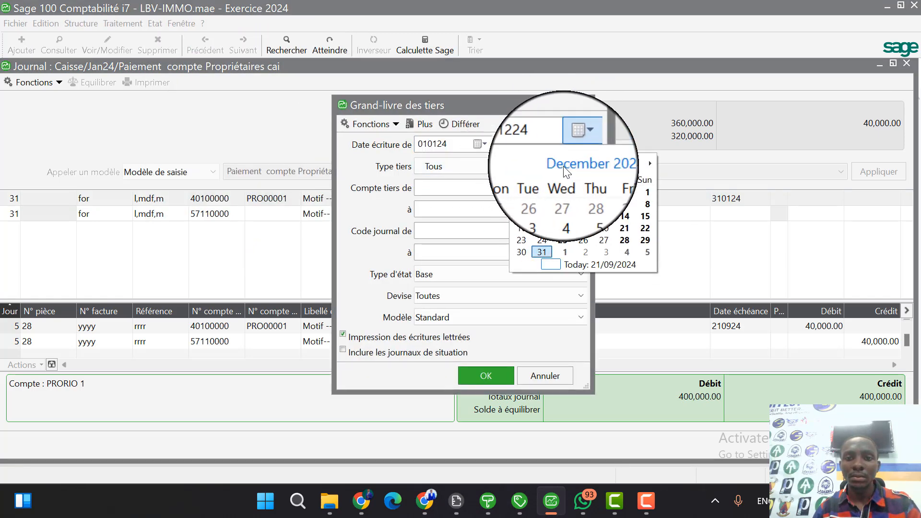
click(583, 164)
click(532, 188)
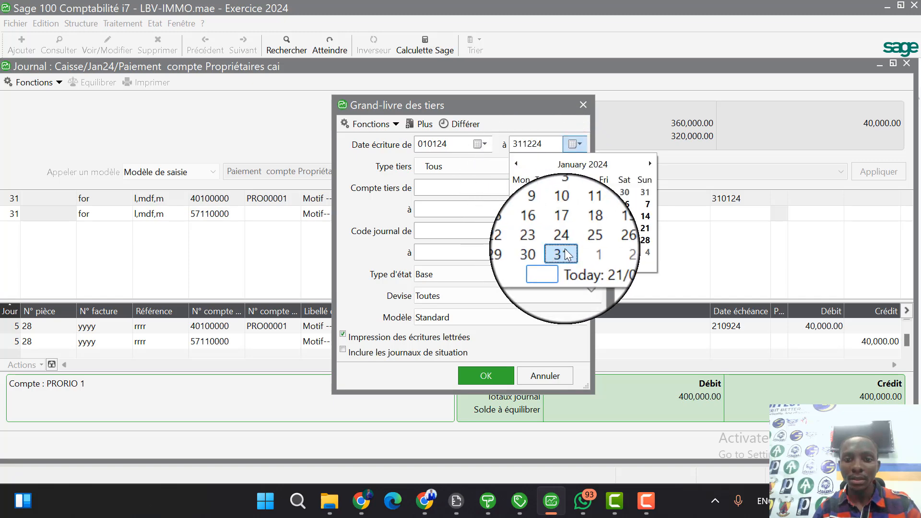
click(552, 241)
Preview the ledger for all third parties, enlarge it to read the balance due to PRORIO 1, and close the preview.
click(485, 374)
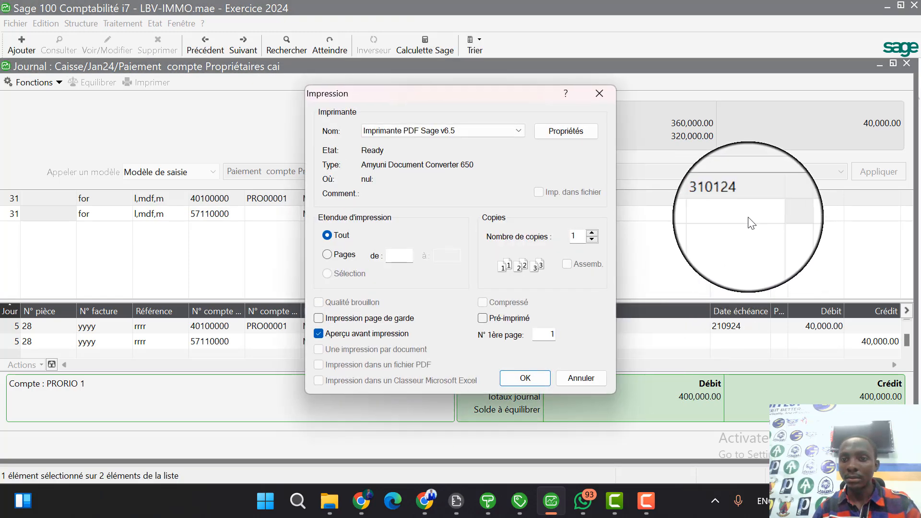
click(511, 378)
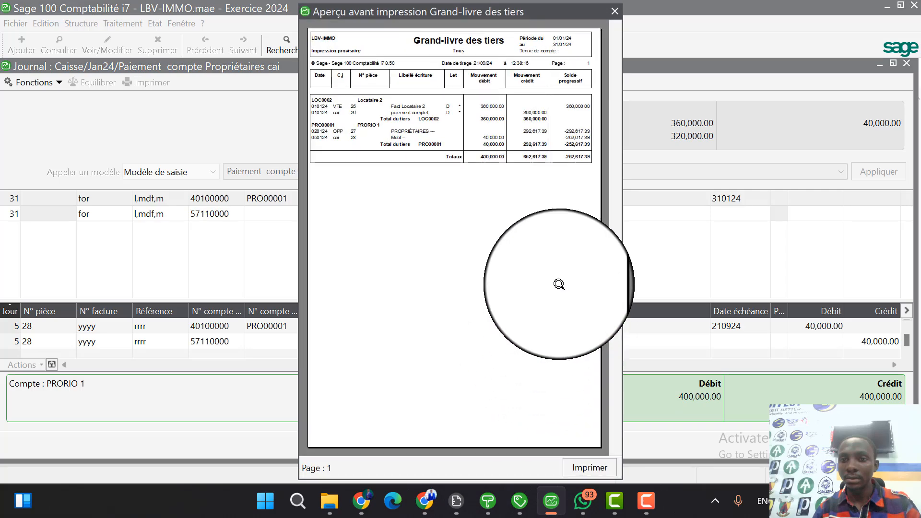
click(585, 166)
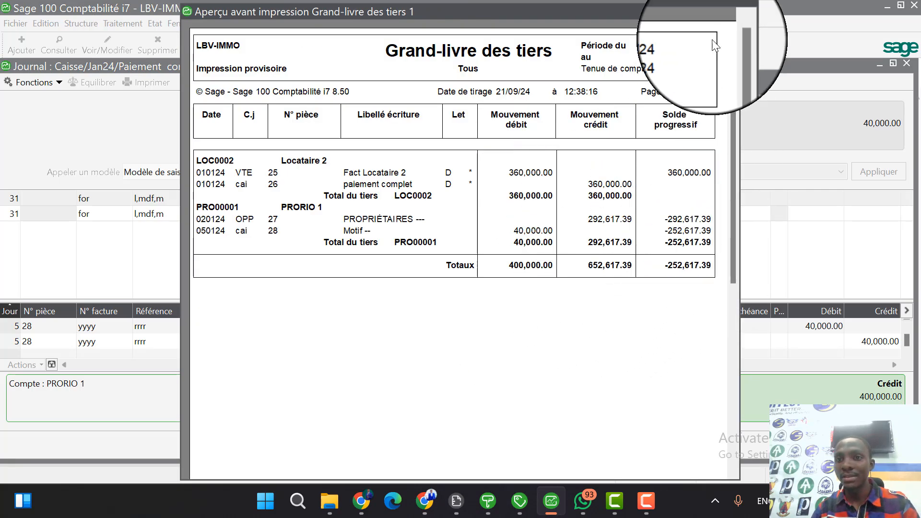
click(732, 11)
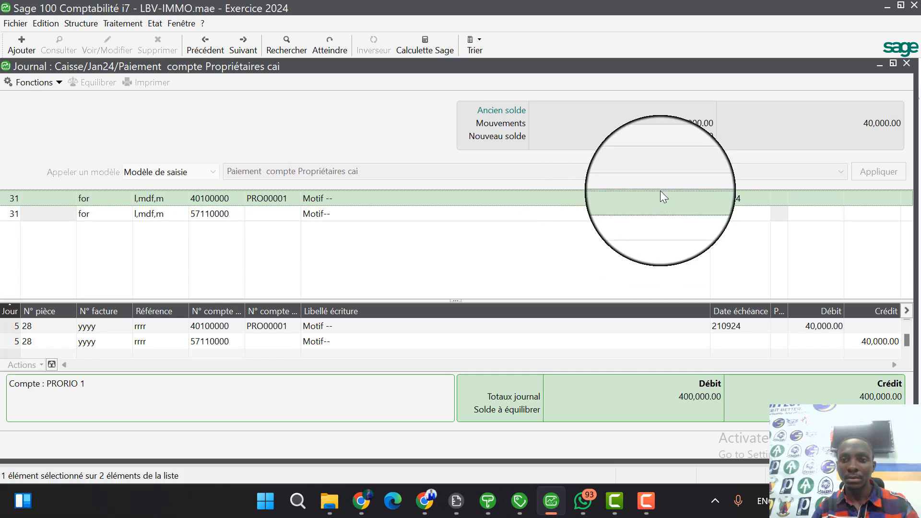
click(736, 197)
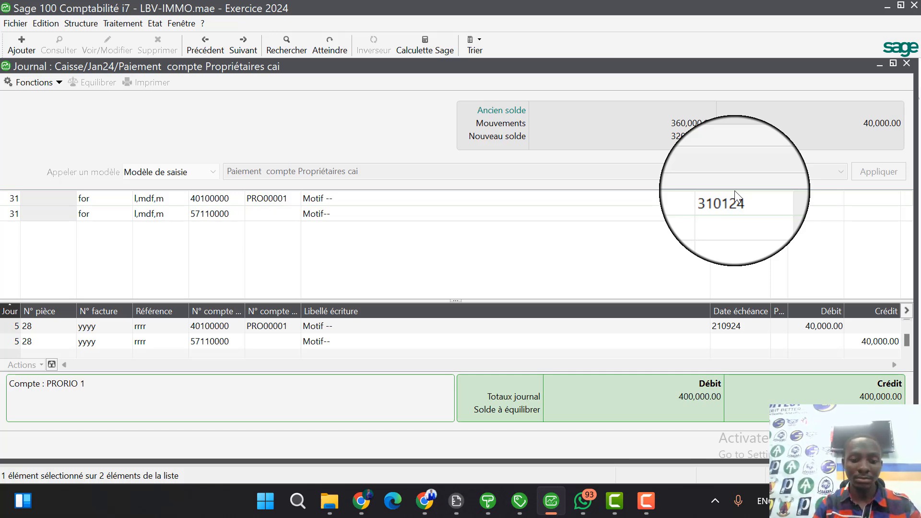
text(217)
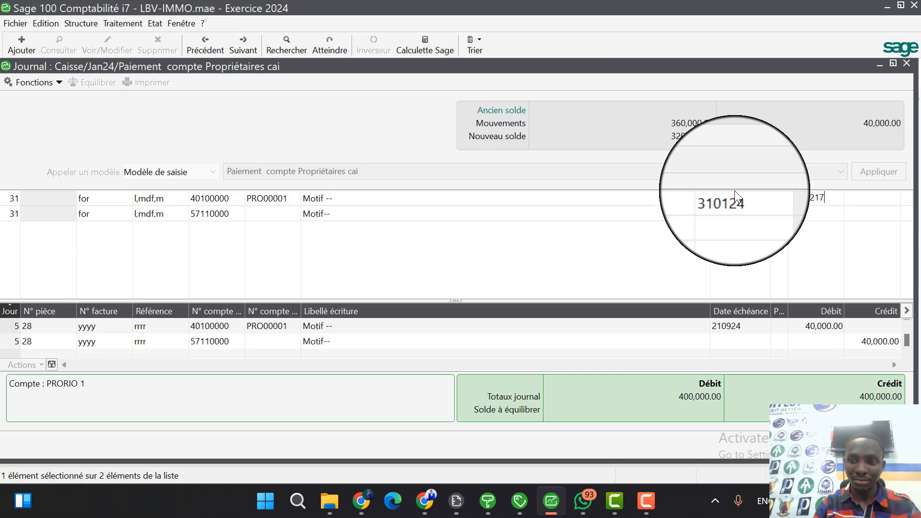
key(BackSpace)
key(BackSpace)
key(BackSpace)
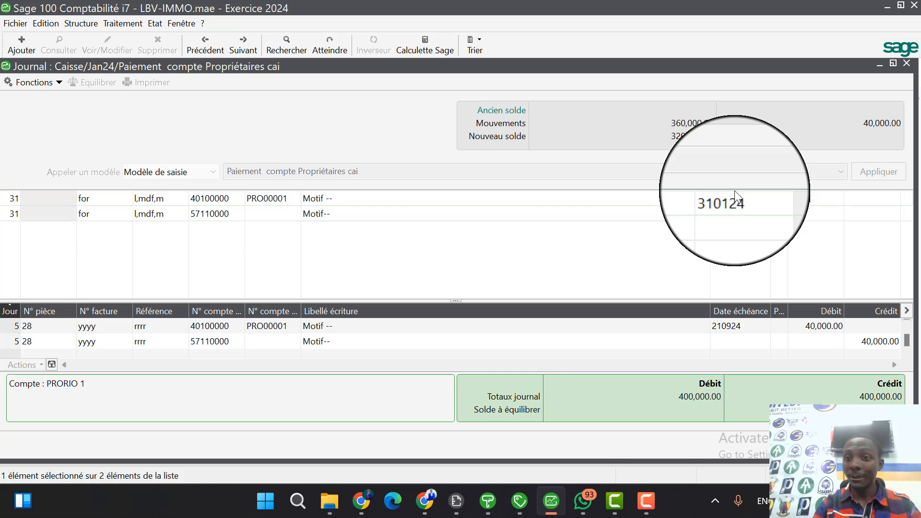
Enter a 252,600 debit on the owner's payment line and record the balanced cash entry.
text(00)
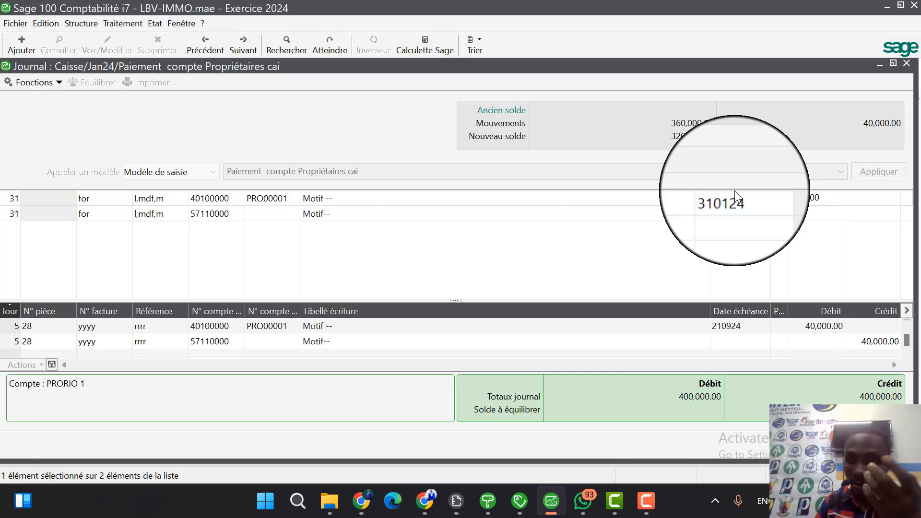
key(Return)
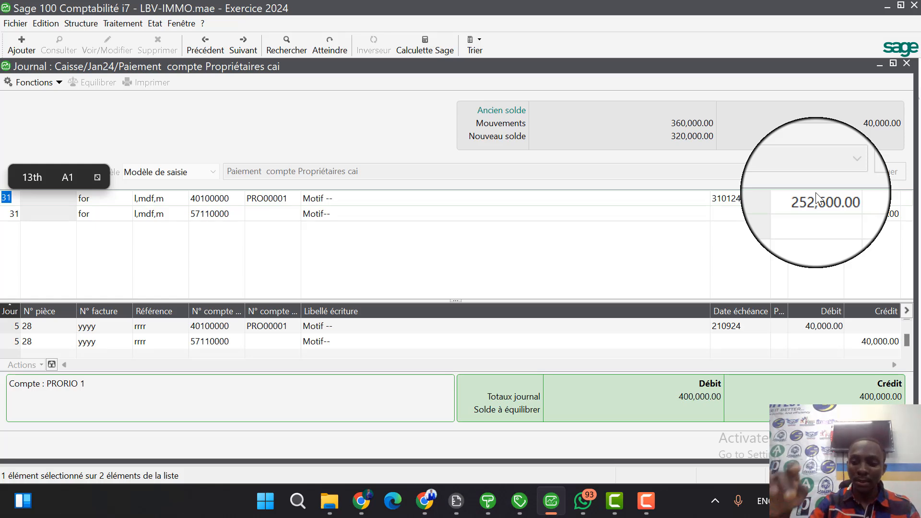
key(Return)
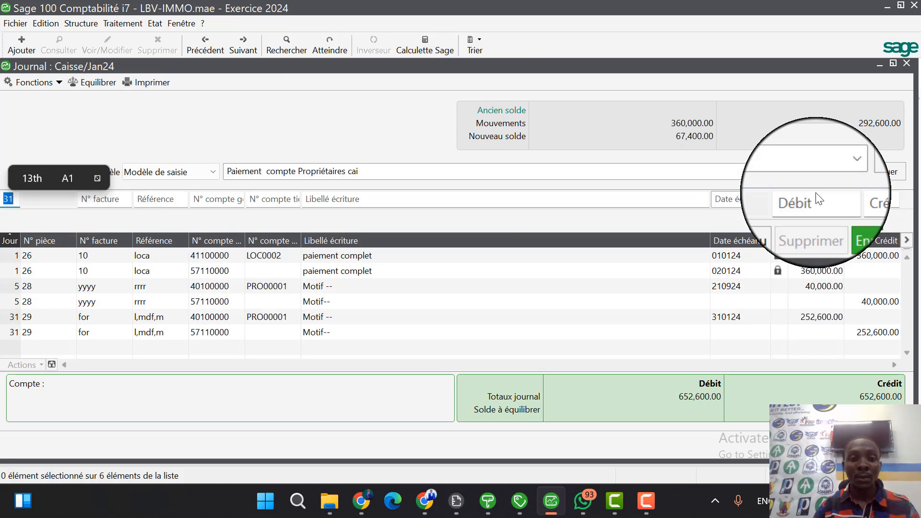
Start a new Grand-livre des tiers report covering all third-party types, with the end date set to 31 January 2024.
click(155, 23)
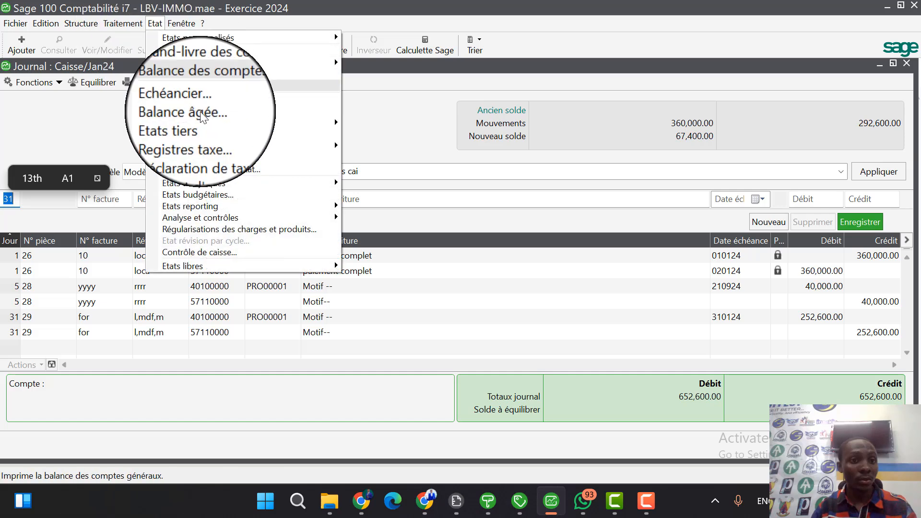
mouse_move(232, 122)
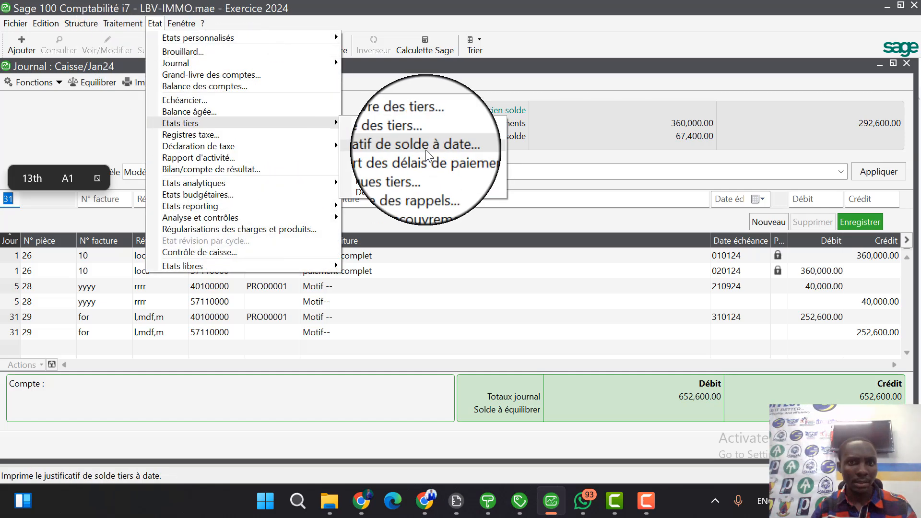
click(451, 125)
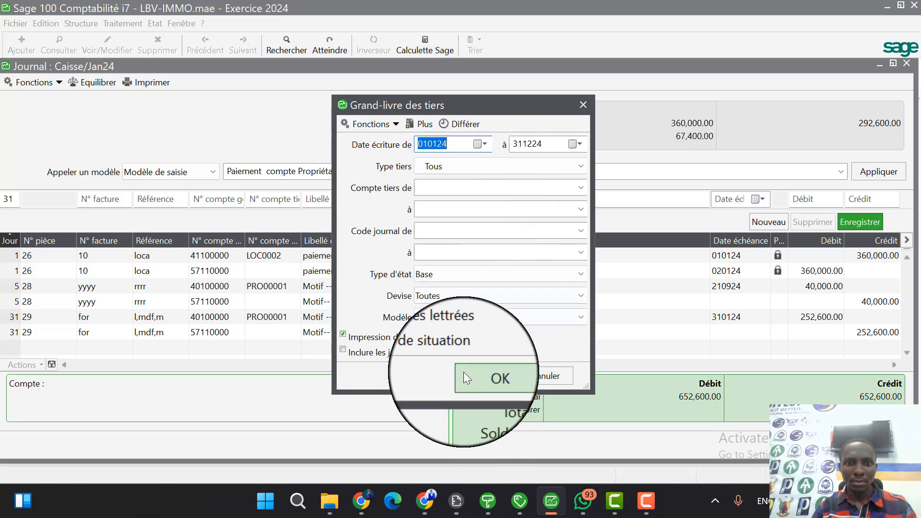
click(576, 144)
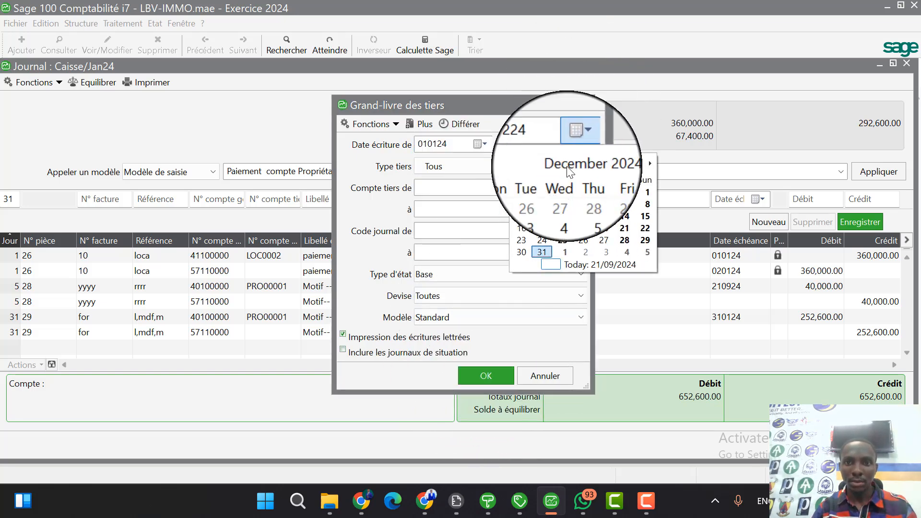
click(576, 163)
click(523, 190)
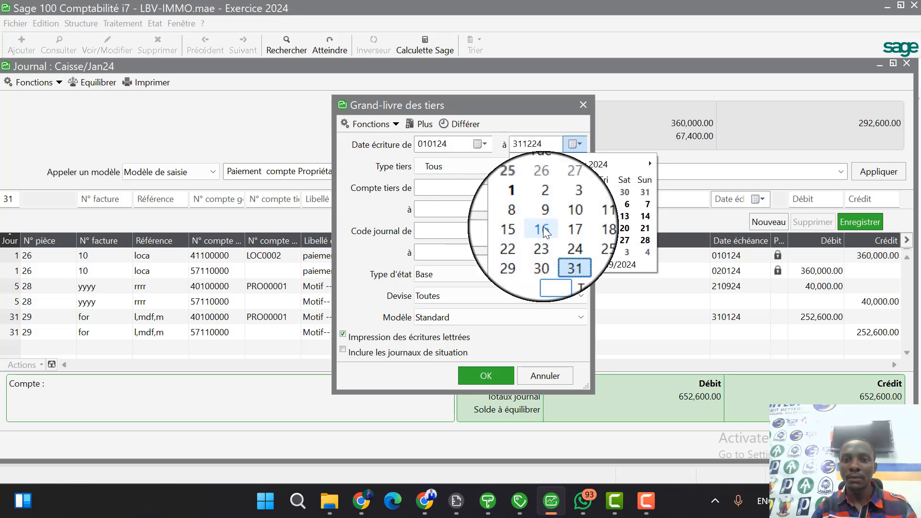
click(563, 251)
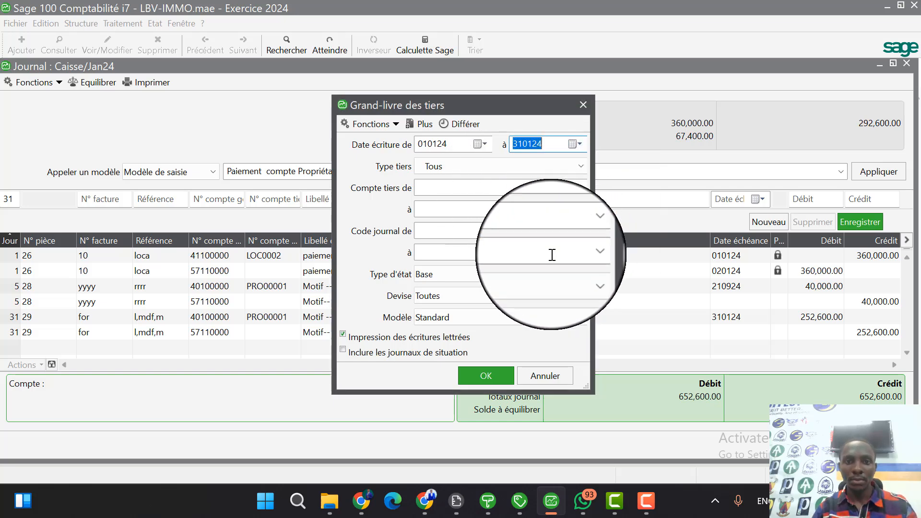
Preview the third-party ledger to read the owner's remaining balance, then close the preview and the January cash journal.
click(495, 373)
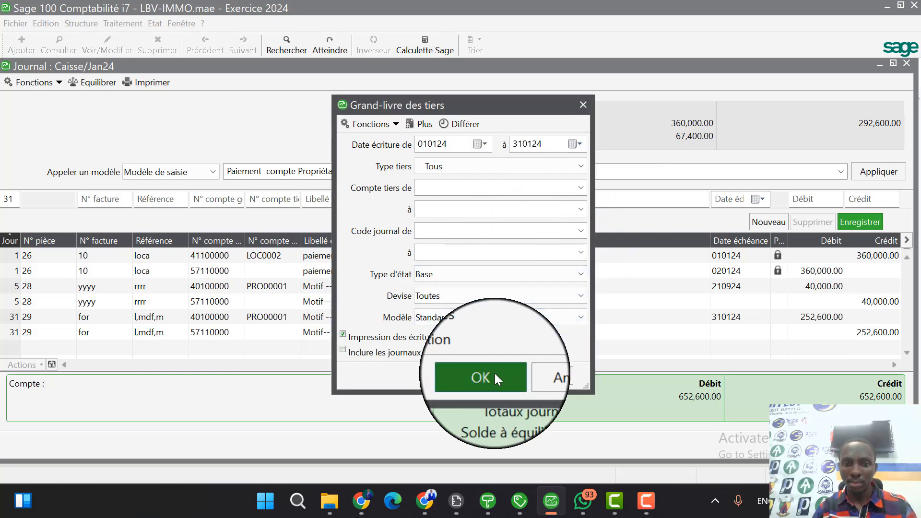
click(515, 378)
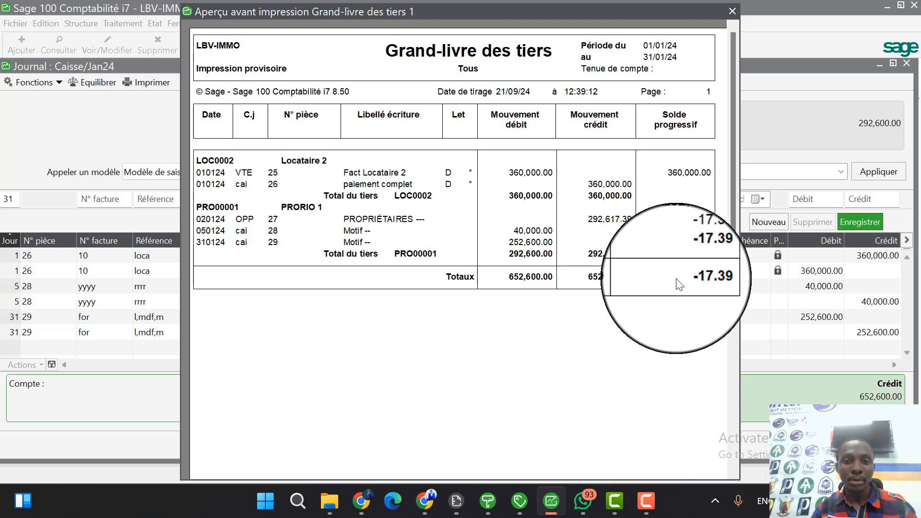
key(Escape)
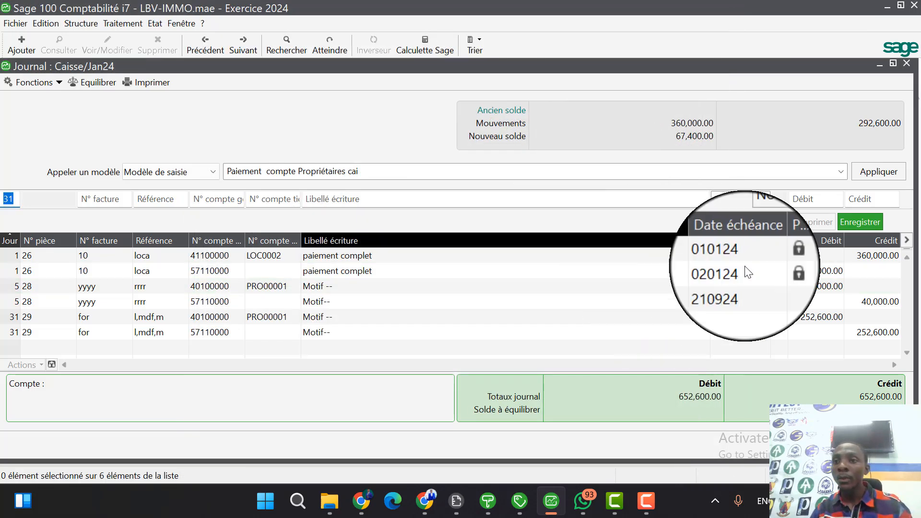
click(906, 64)
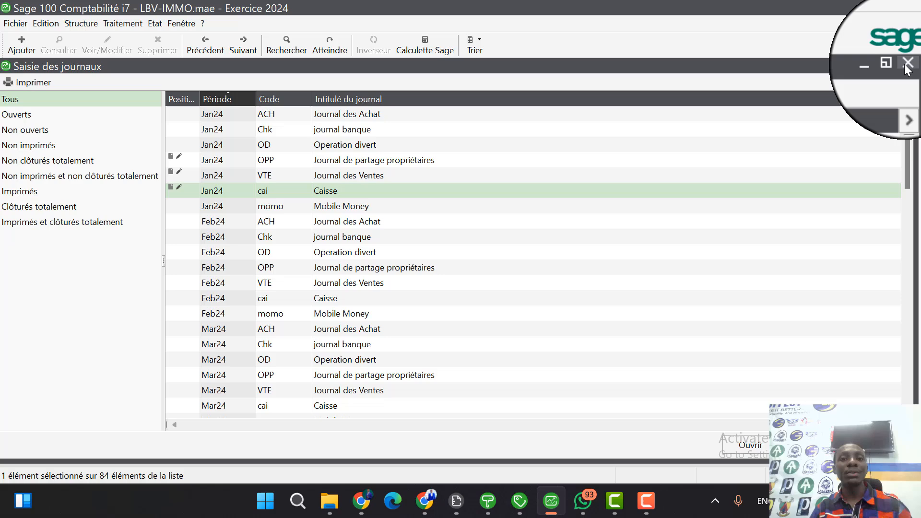
Generate a print preview of the complete Grand-livre des comptes for all accounts through 31 January 2024.
click(151, 24)
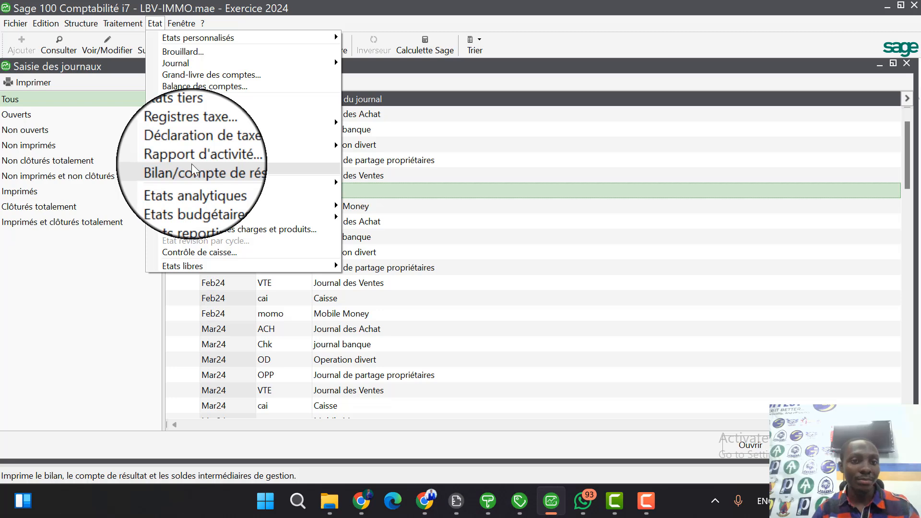
click(214, 76)
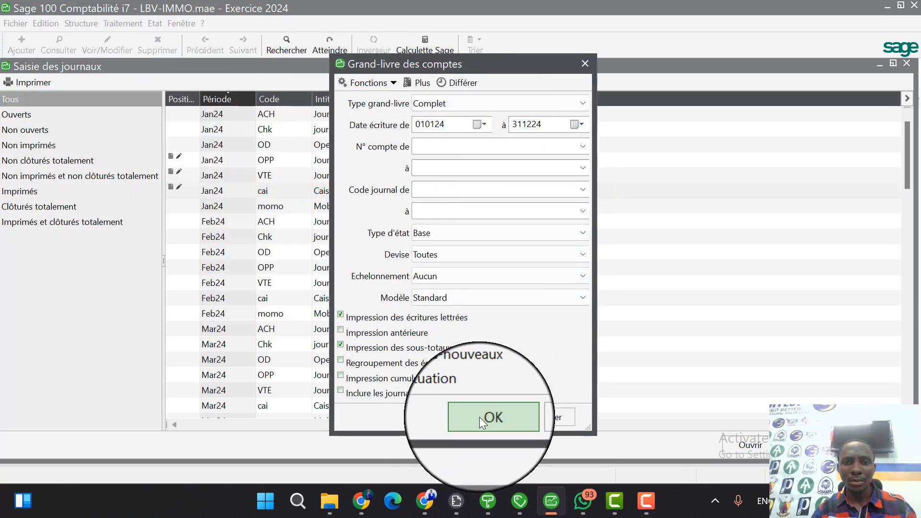
click(578, 126)
click(576, 143)
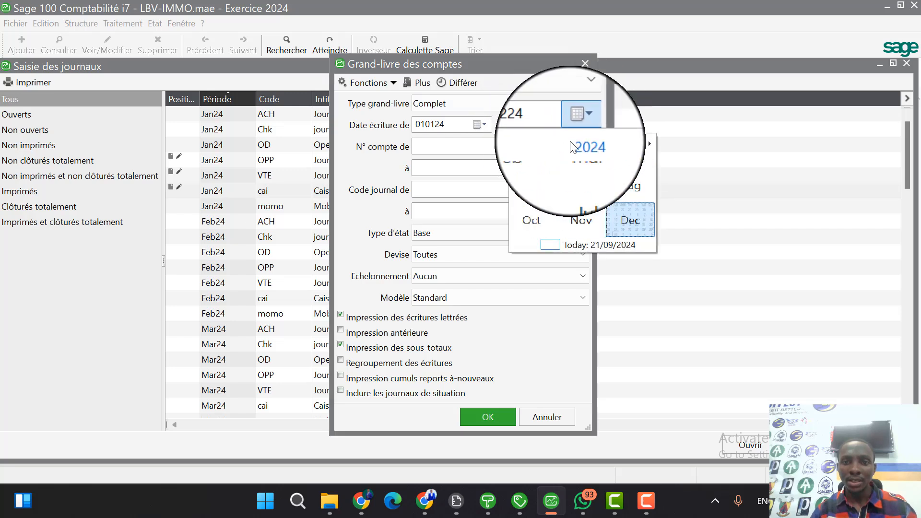
click(528, 169)
click(561, 234)
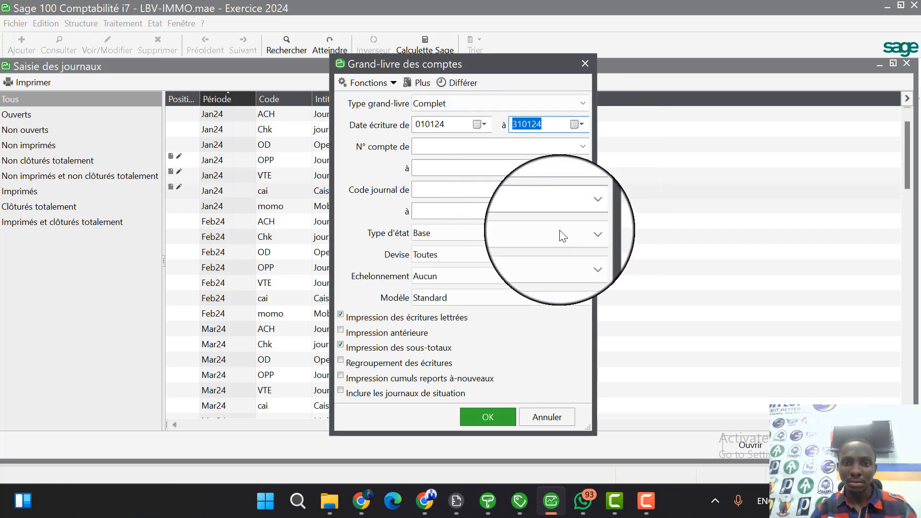
click(488, 415)
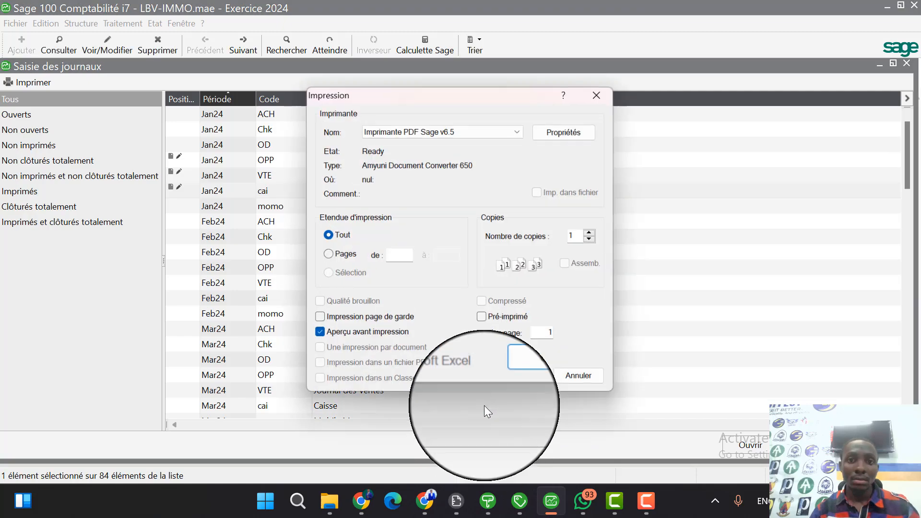
click(530, 378)
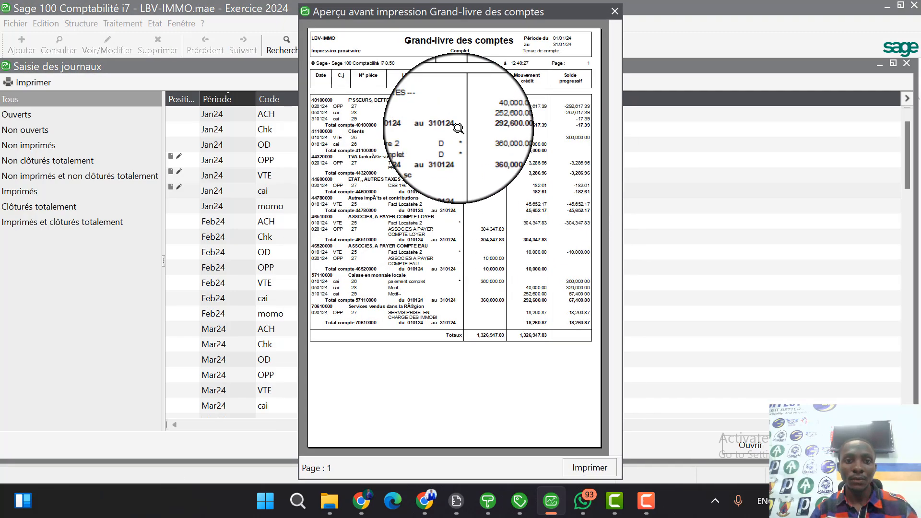
Enlarge the general ledger preview, examine the movements and balances of every account down to the totals, and close it.
click(458, 128)
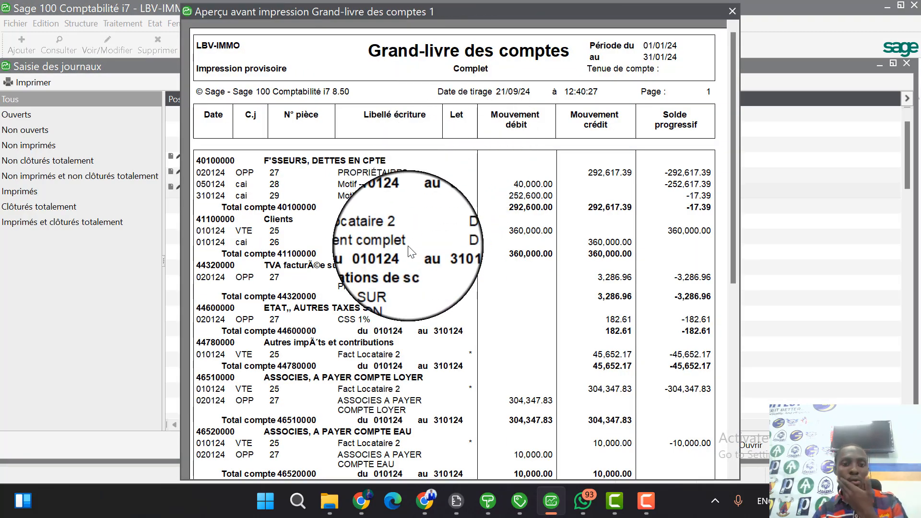
scroll(410, 251, down, 3)
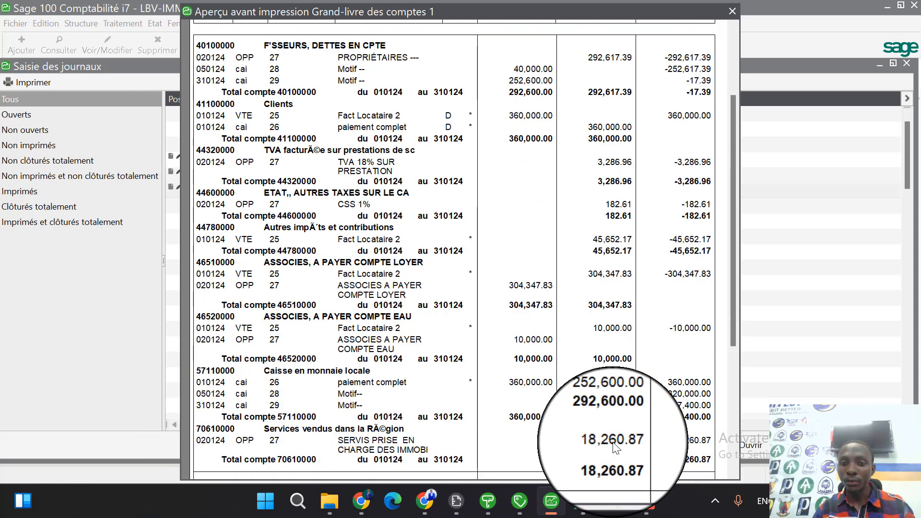
scroll(309, 318, up, 3)
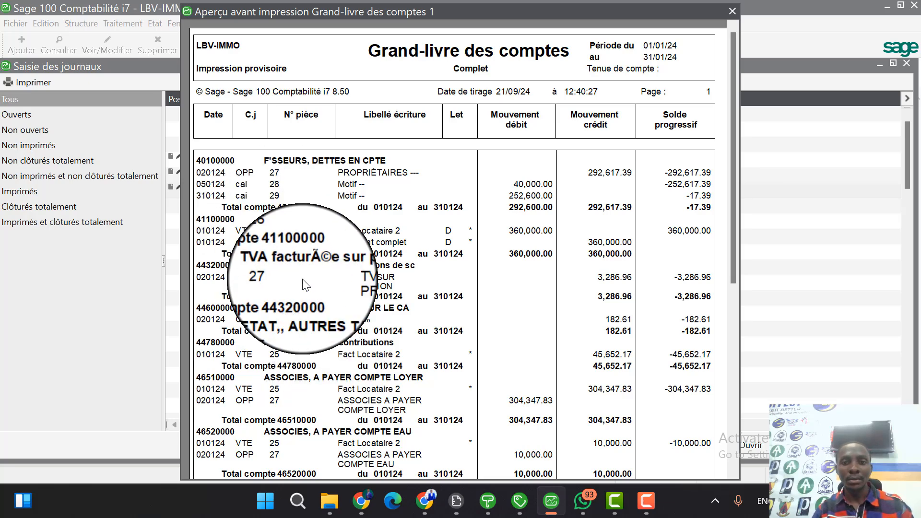
scroll(460, 326, down, 2)
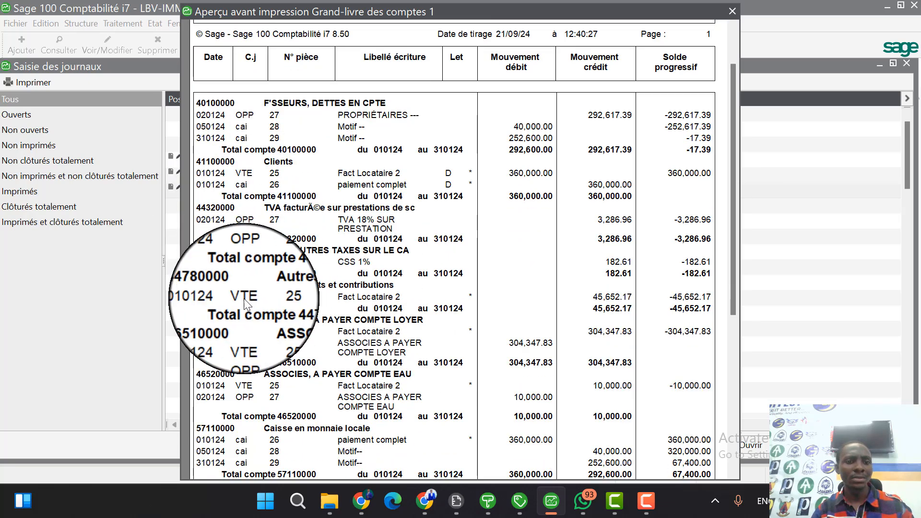
scroll(244, 302, down, 2)
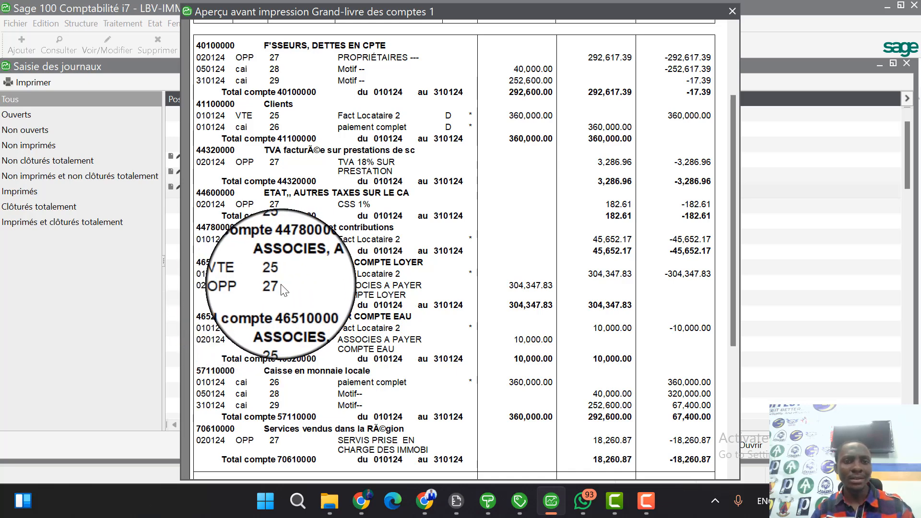
scroll(285, 291, down, 2)
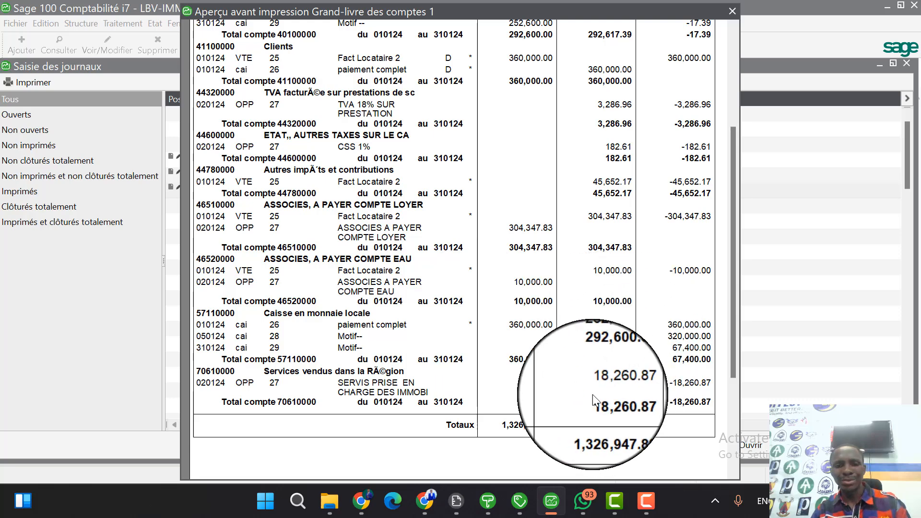
scroll(456, 269, up, 5)
key(Escape)
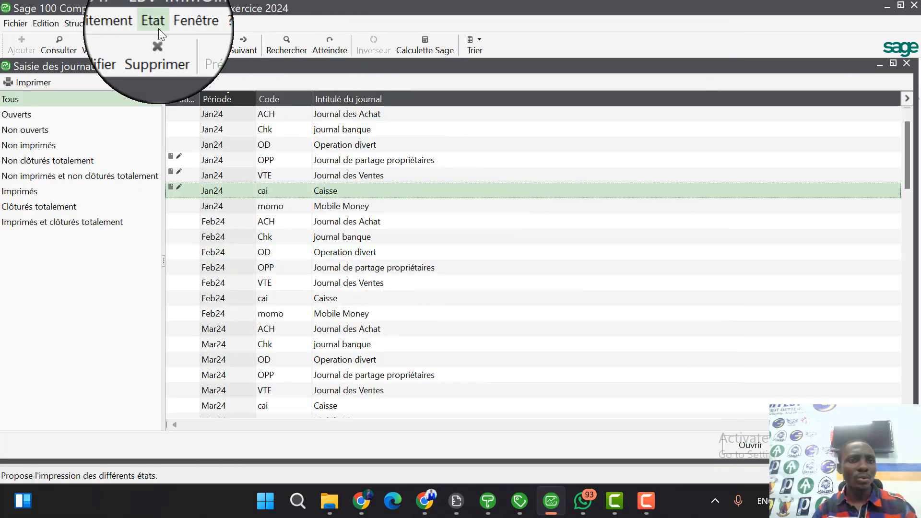
Start a Balance des tiers report with the end date set to 31 January 2024.
click(156, 24)
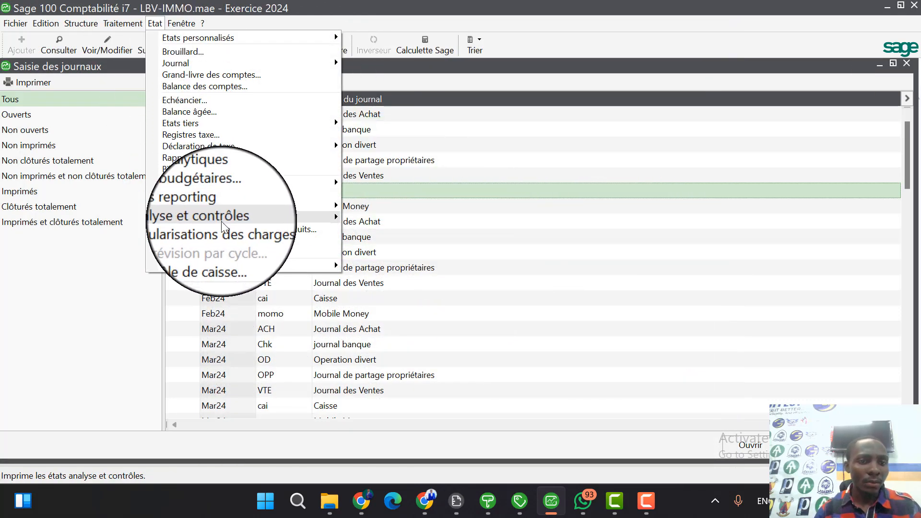
mouse_move(233, 126)
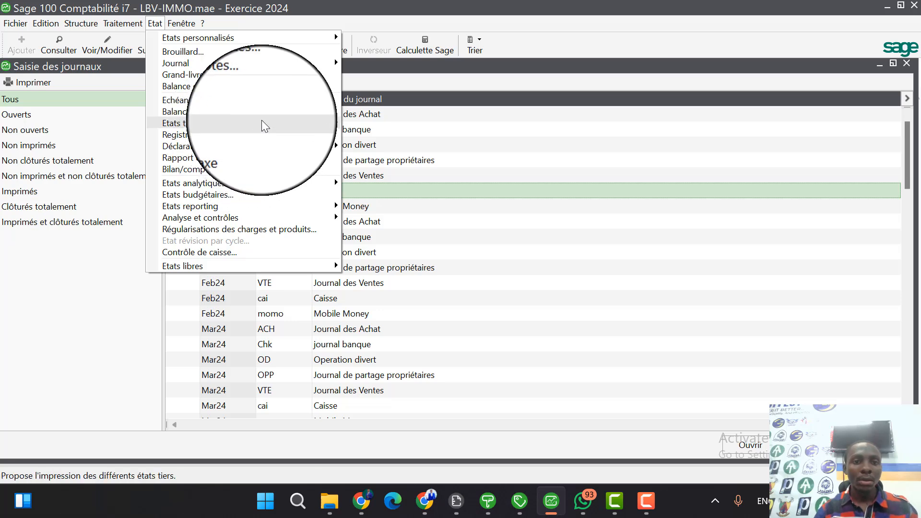
mouse_move(261, 121)
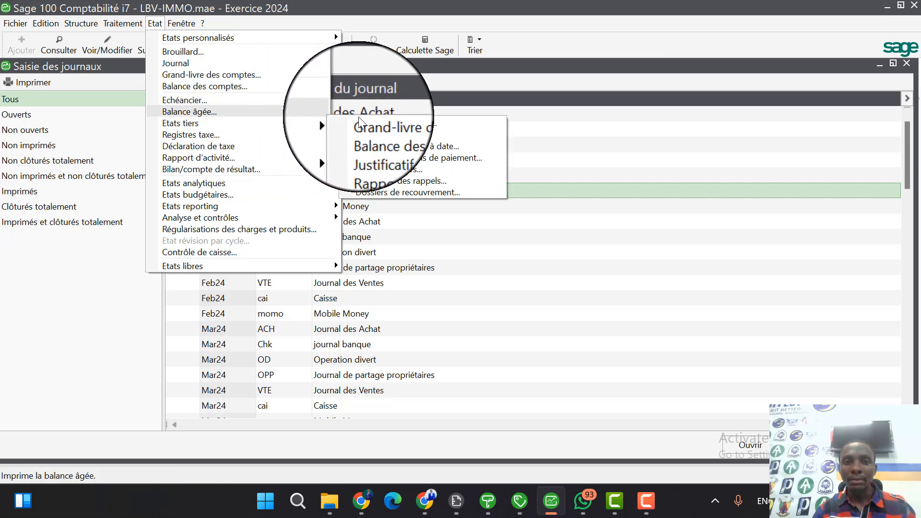
click(420, 131)
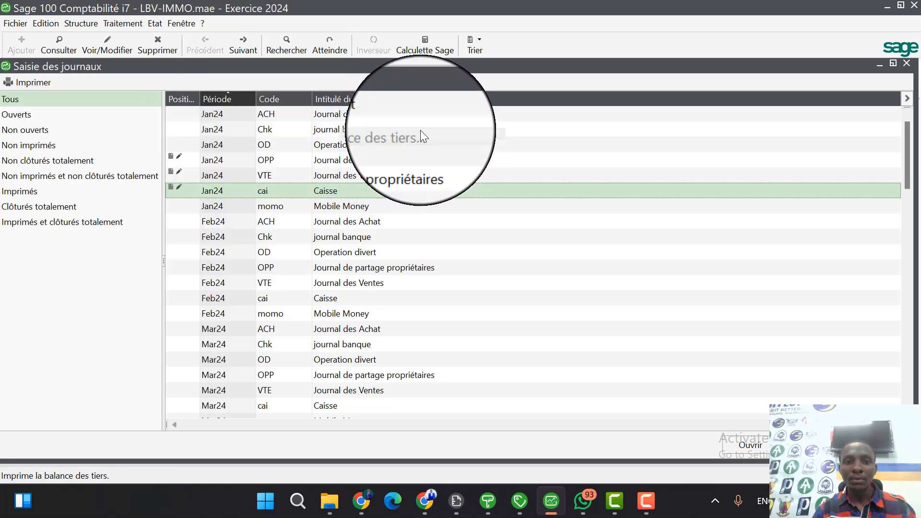
click(574, 154)
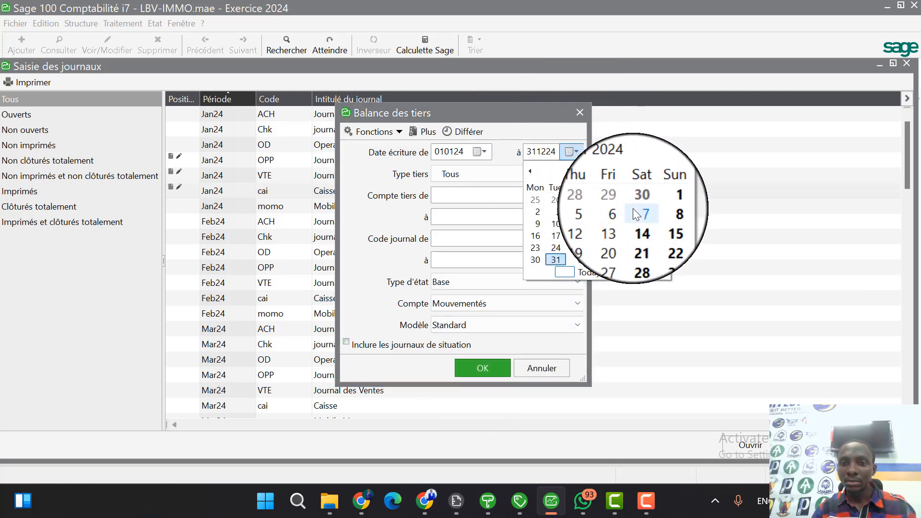
click(585, 179)
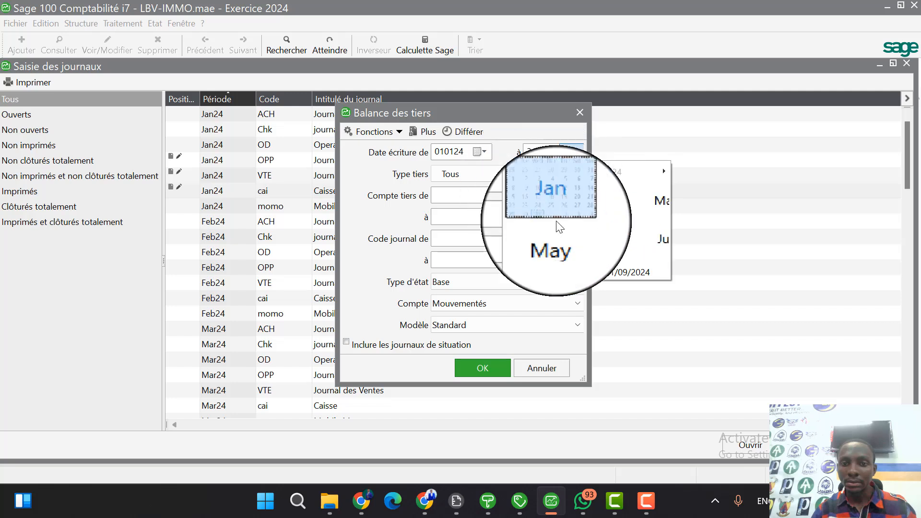
click(545, 198)
click(586, 259)
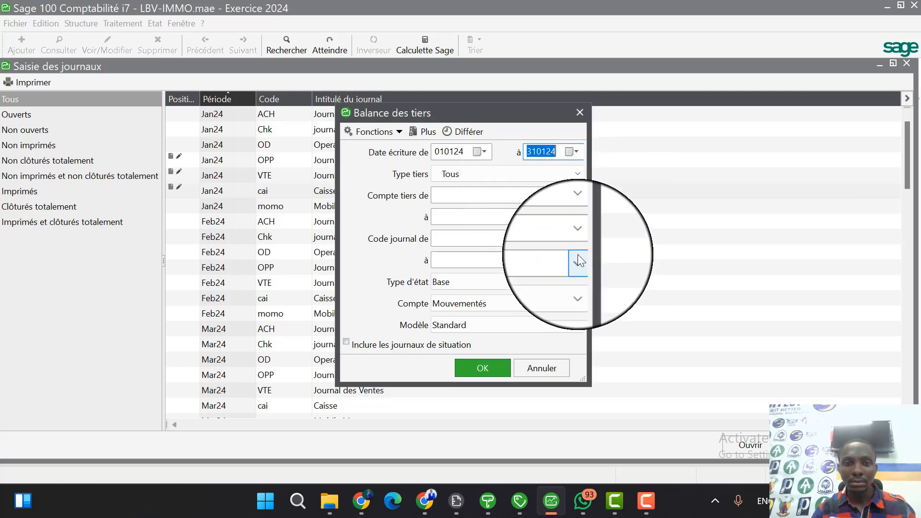
Restrict the Balance des tiers to the owner's third-party account for both range limits and set Compte to Tous, with the Standard model.
click(577, 193)
click(527, 225)
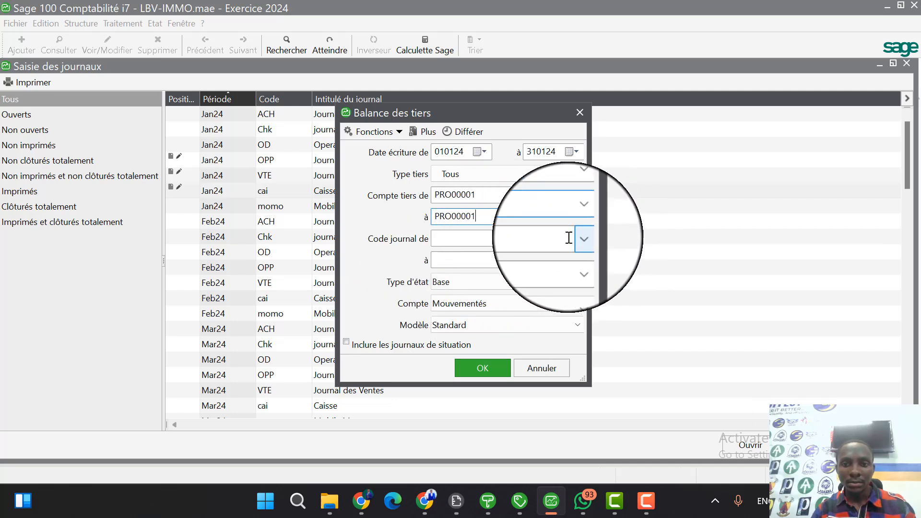
click(571, 306)
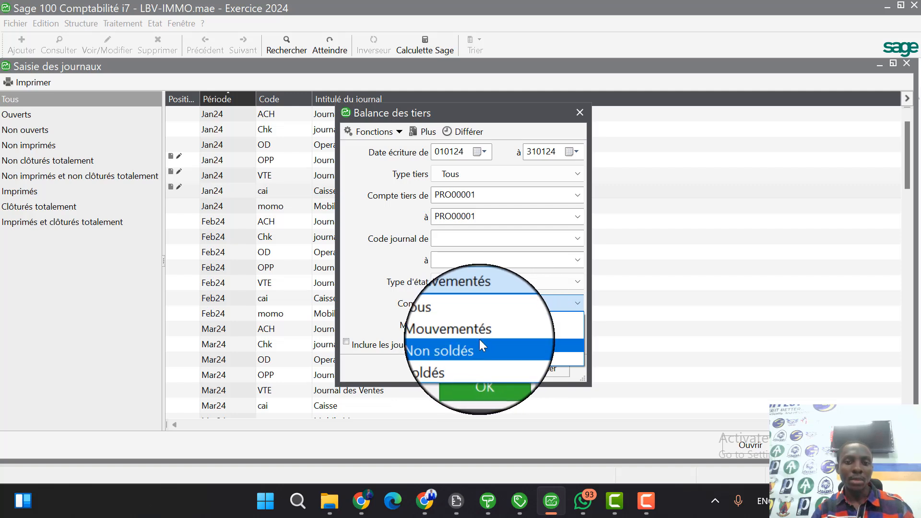
click(513, 318)
click(500, 328)
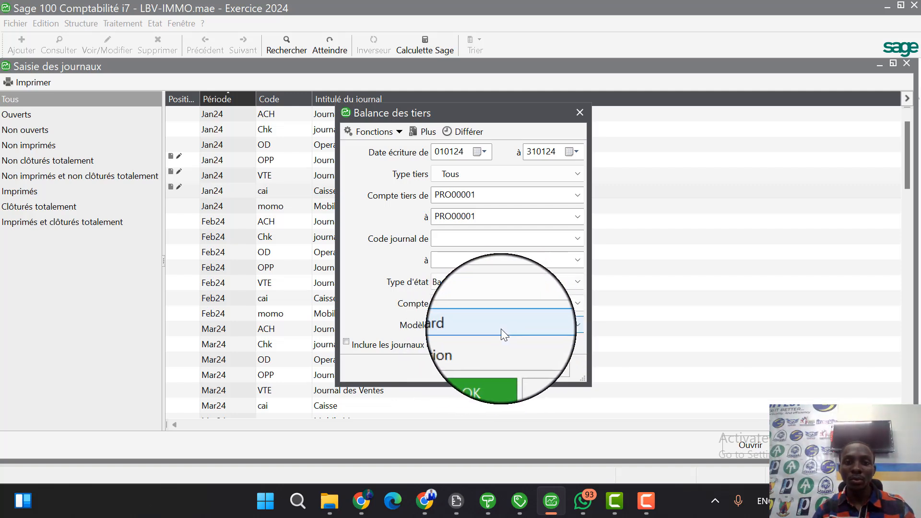
click(494, 328)
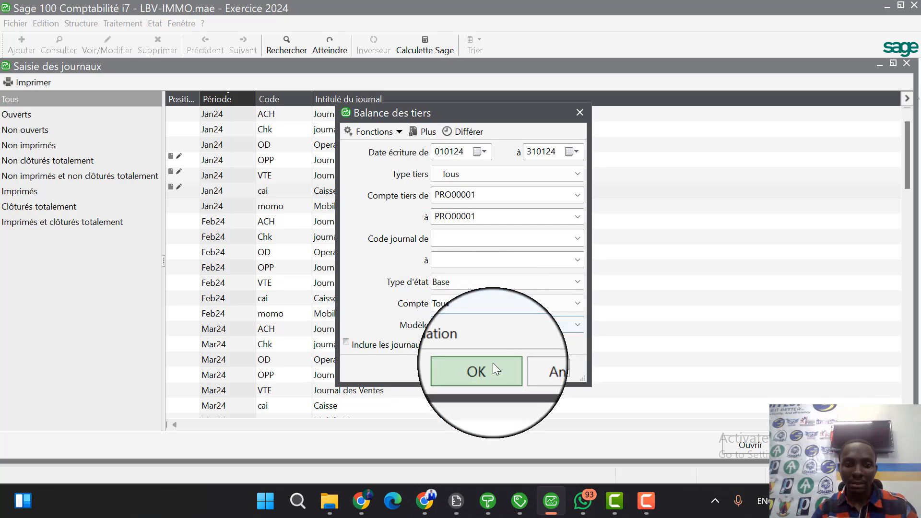
Generate the print preview of the owner's third-party balance, read its movements and remaining balance, and close it.
click(493, 363)
click(536, 379)
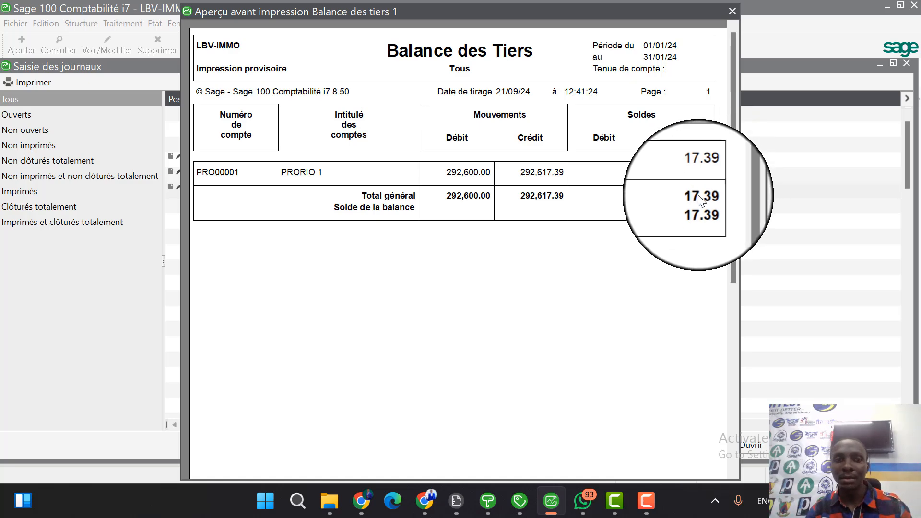
key(Escape)
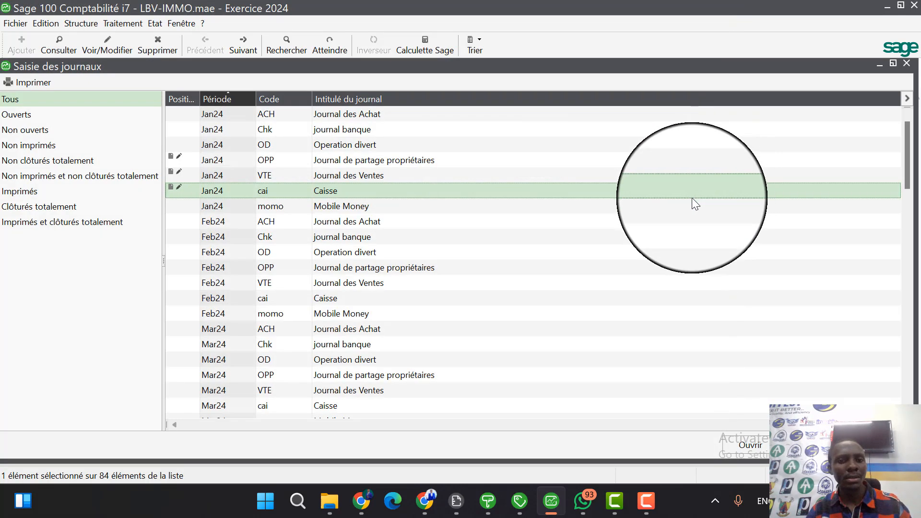
Start a Journal report for the period Jan24 to Jan24, limited to the cai Caisse journal.
click(152, 25)
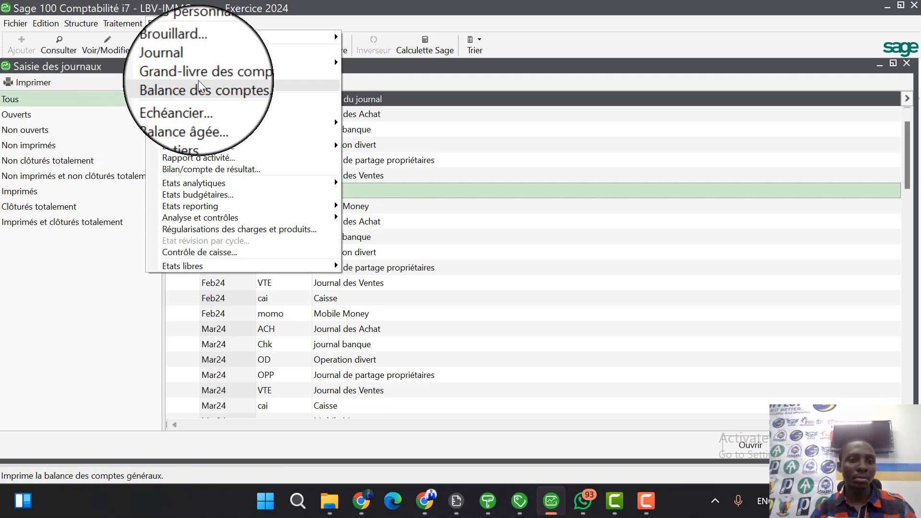
mouse_move(206, 67)
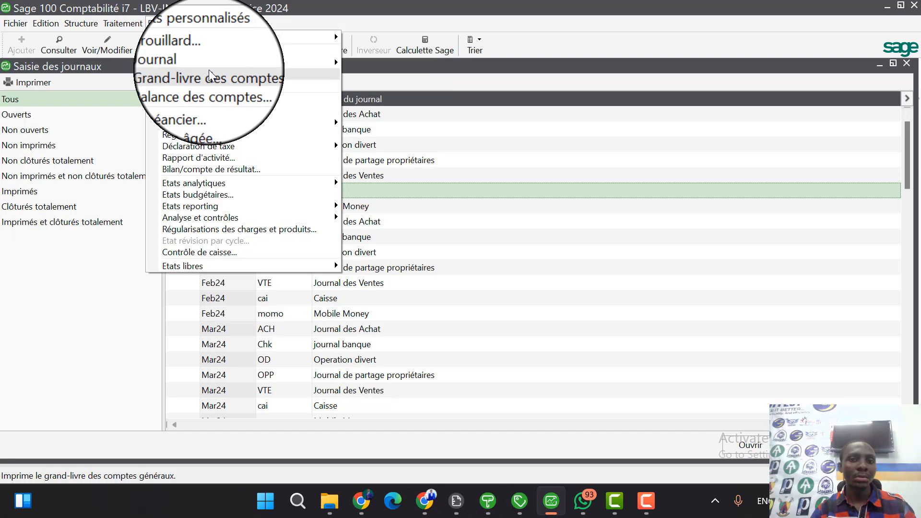
click(414, 67)
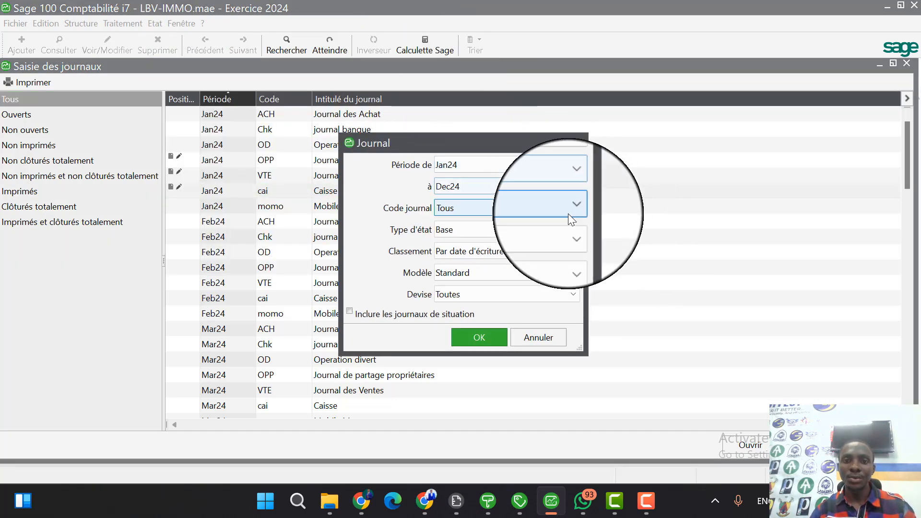
click(577, 186)
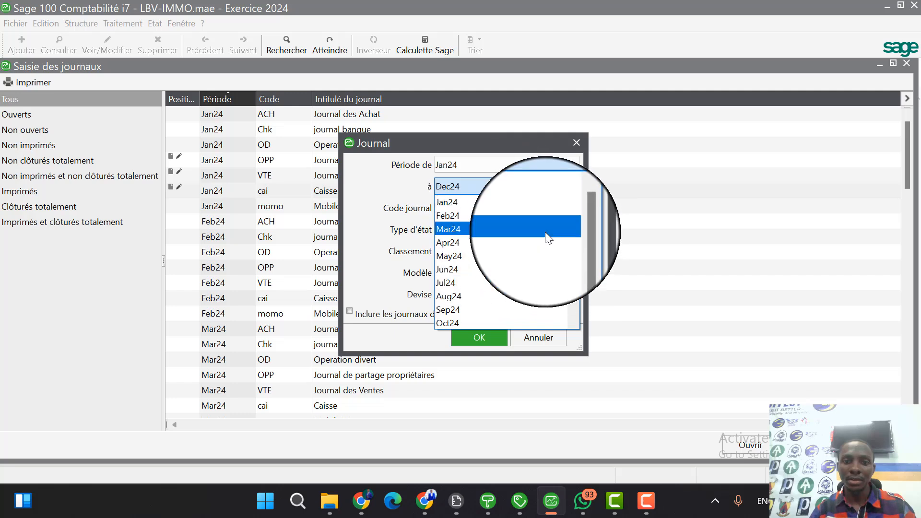
click(508, 203)
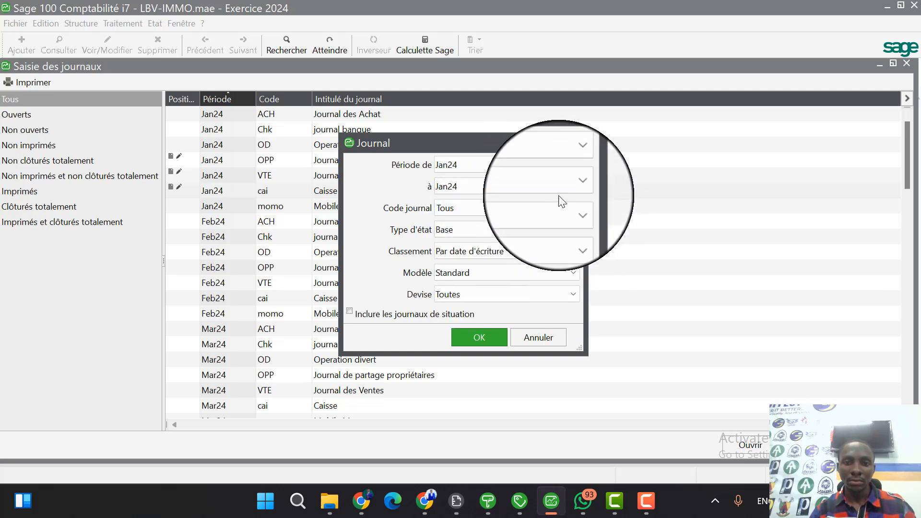
click(570, 207)
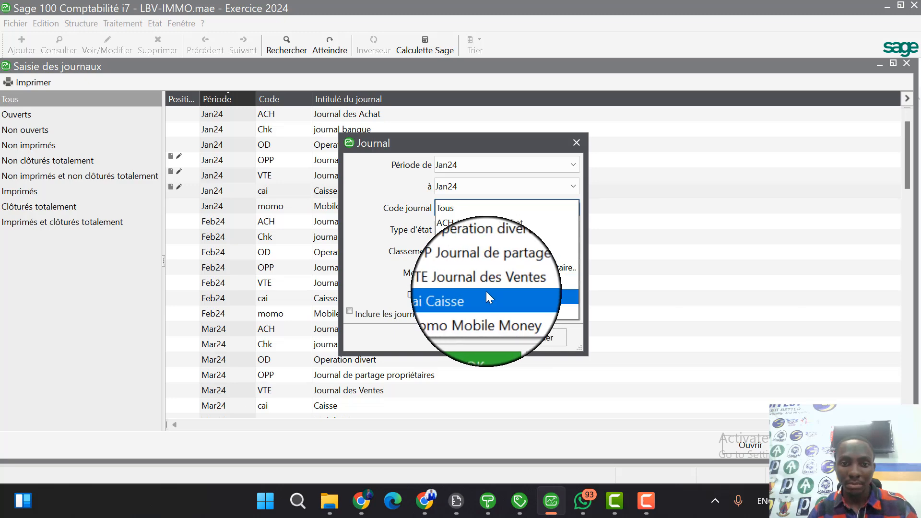
click(486, 293)
Preview the Caisse journal report with type Base, examine its entries and totals, and close the preview and the Saisie des journaux list.
click(551, 231)
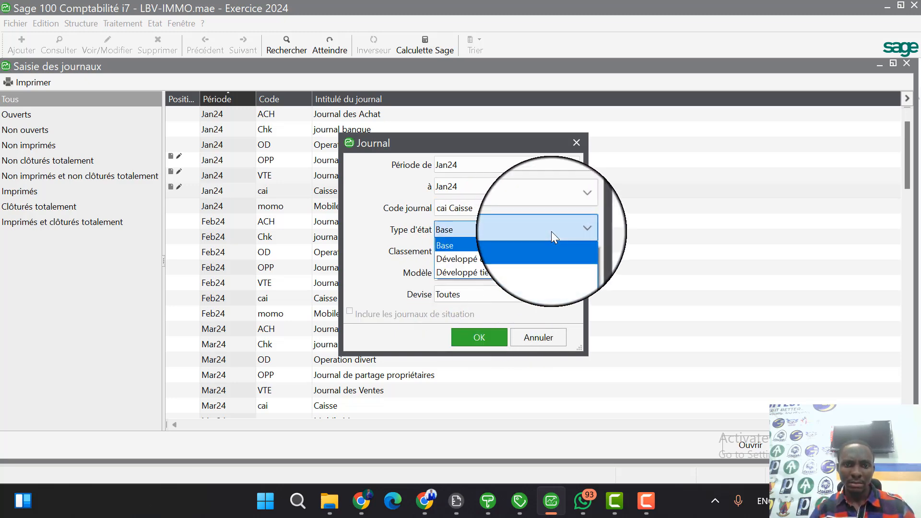
click(552, 232)
click(486, 335)
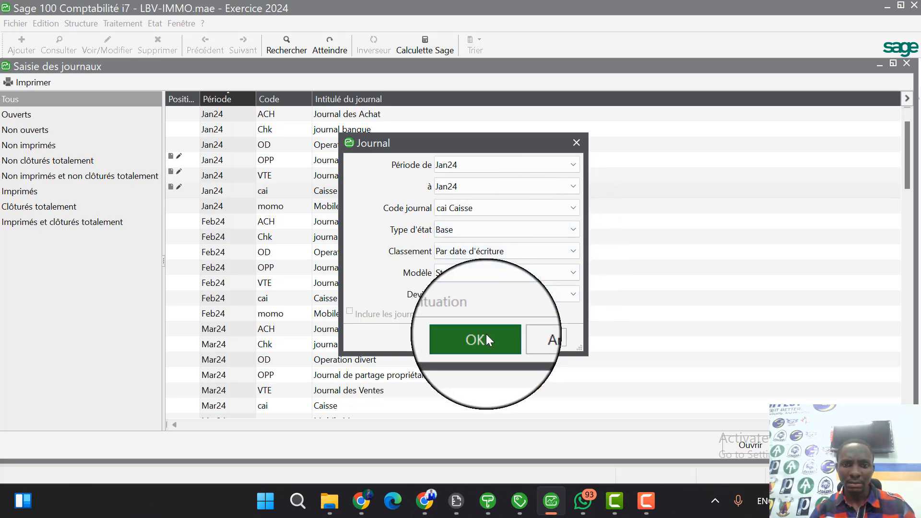
click(534, 385)
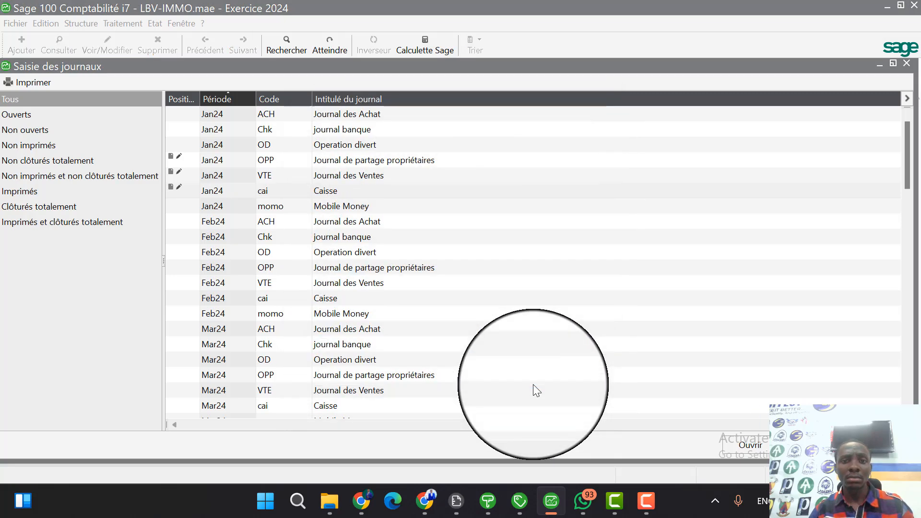
click(465, 135)
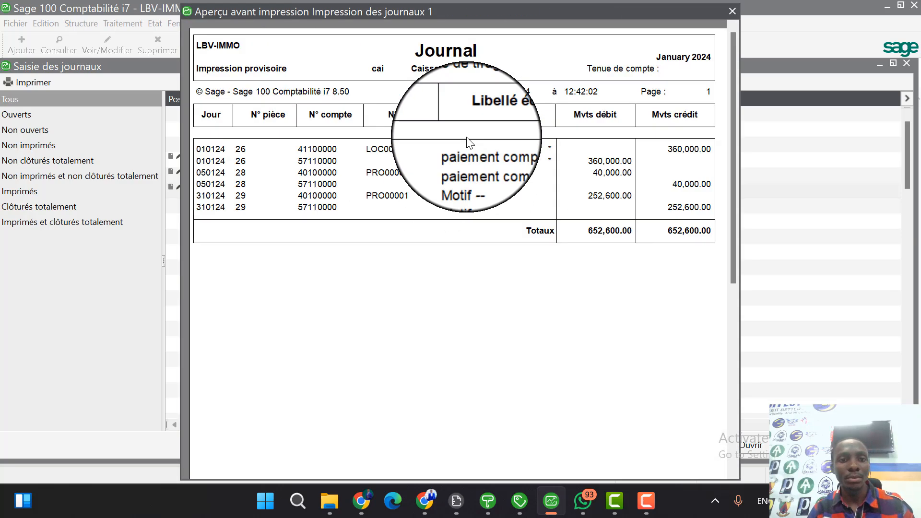
key(Escape)
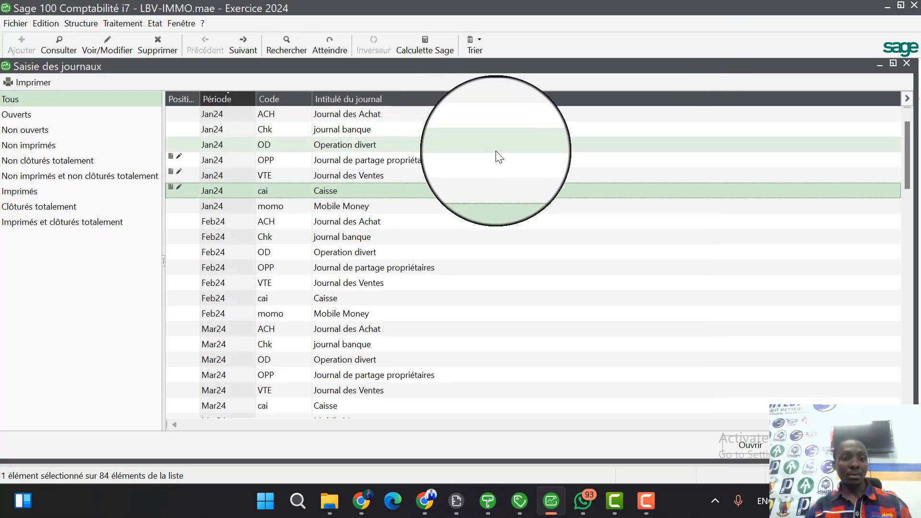
click(906, 64)
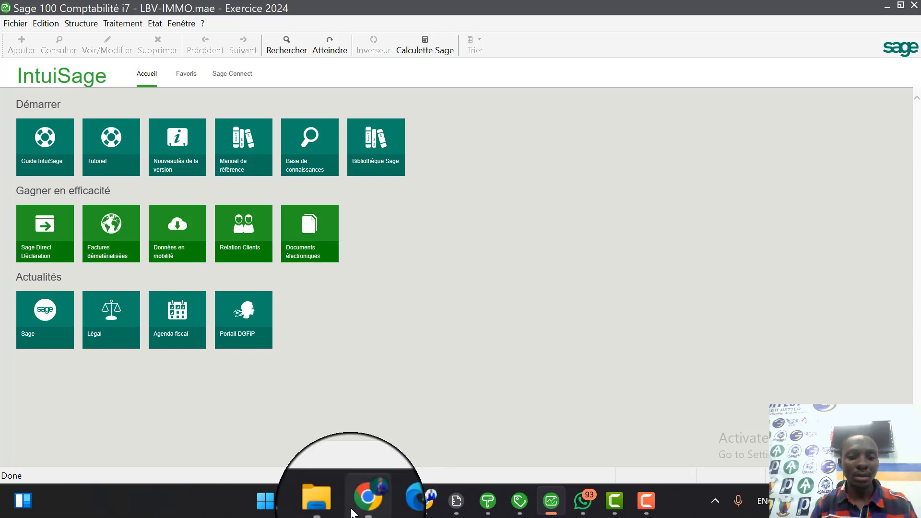
Switch to File Explorer and locate the LBV-IMMO.gcm commercial file and LBV-IMMO.mae accounting file in the company folder.
click(329, 501)
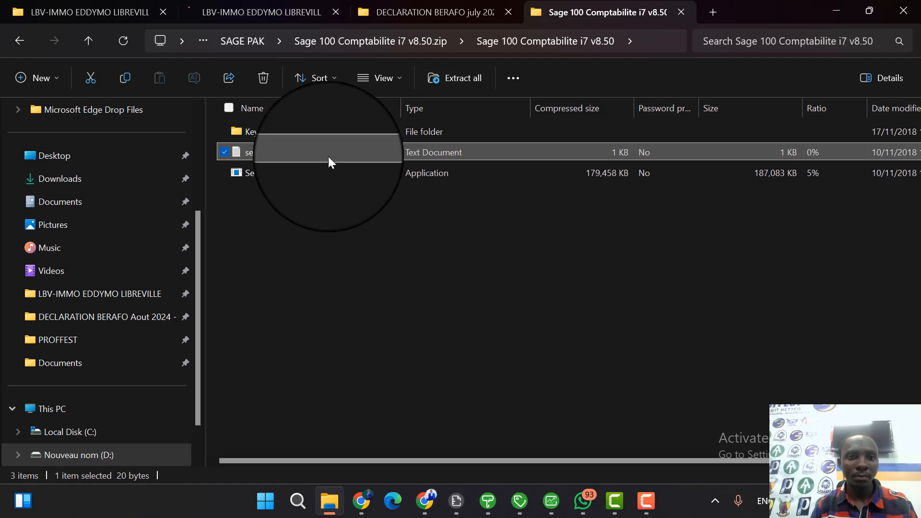
click(258, 13)
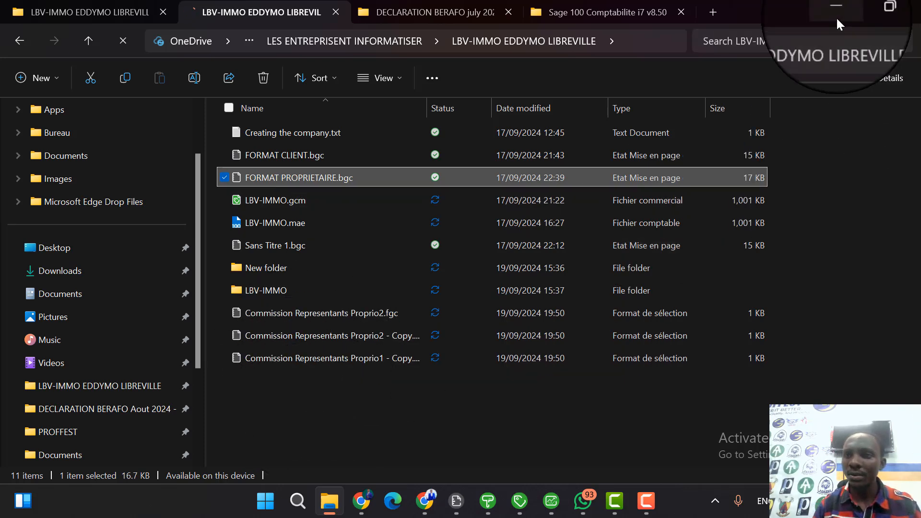
click(265, 201)
click(274, 220)
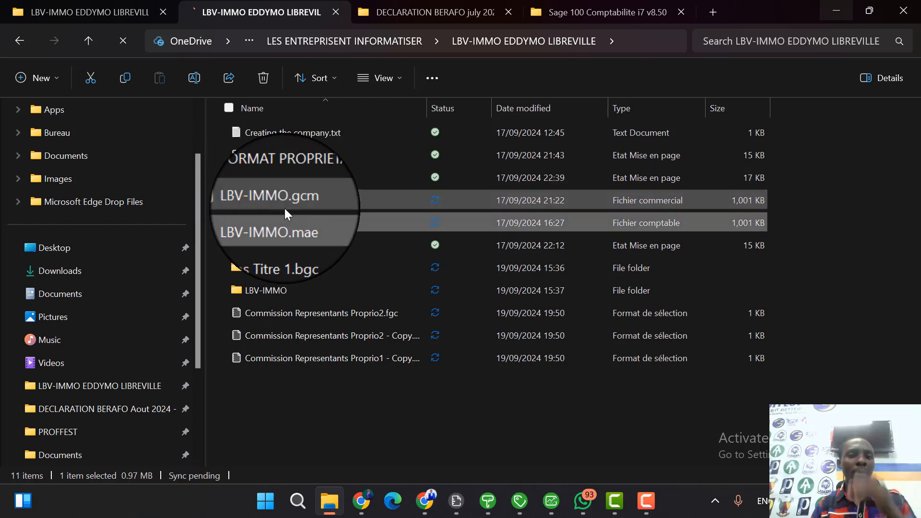
click(284, 208)
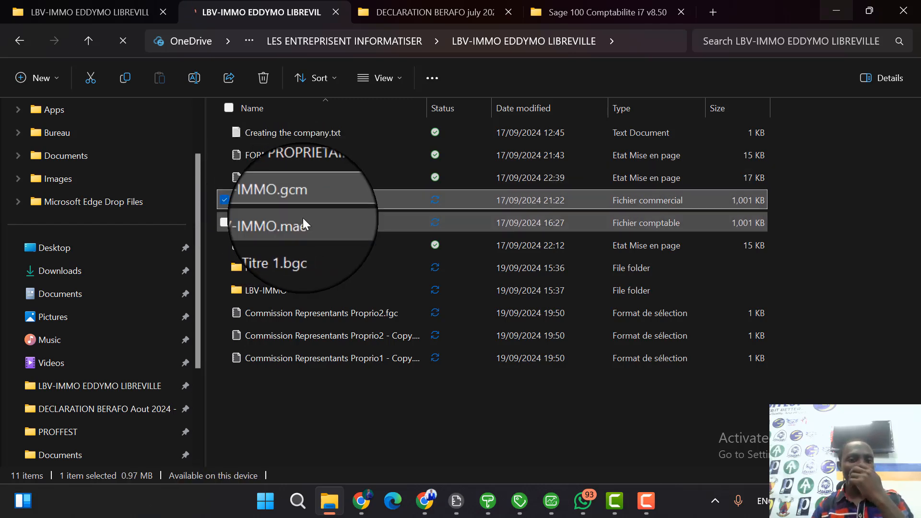